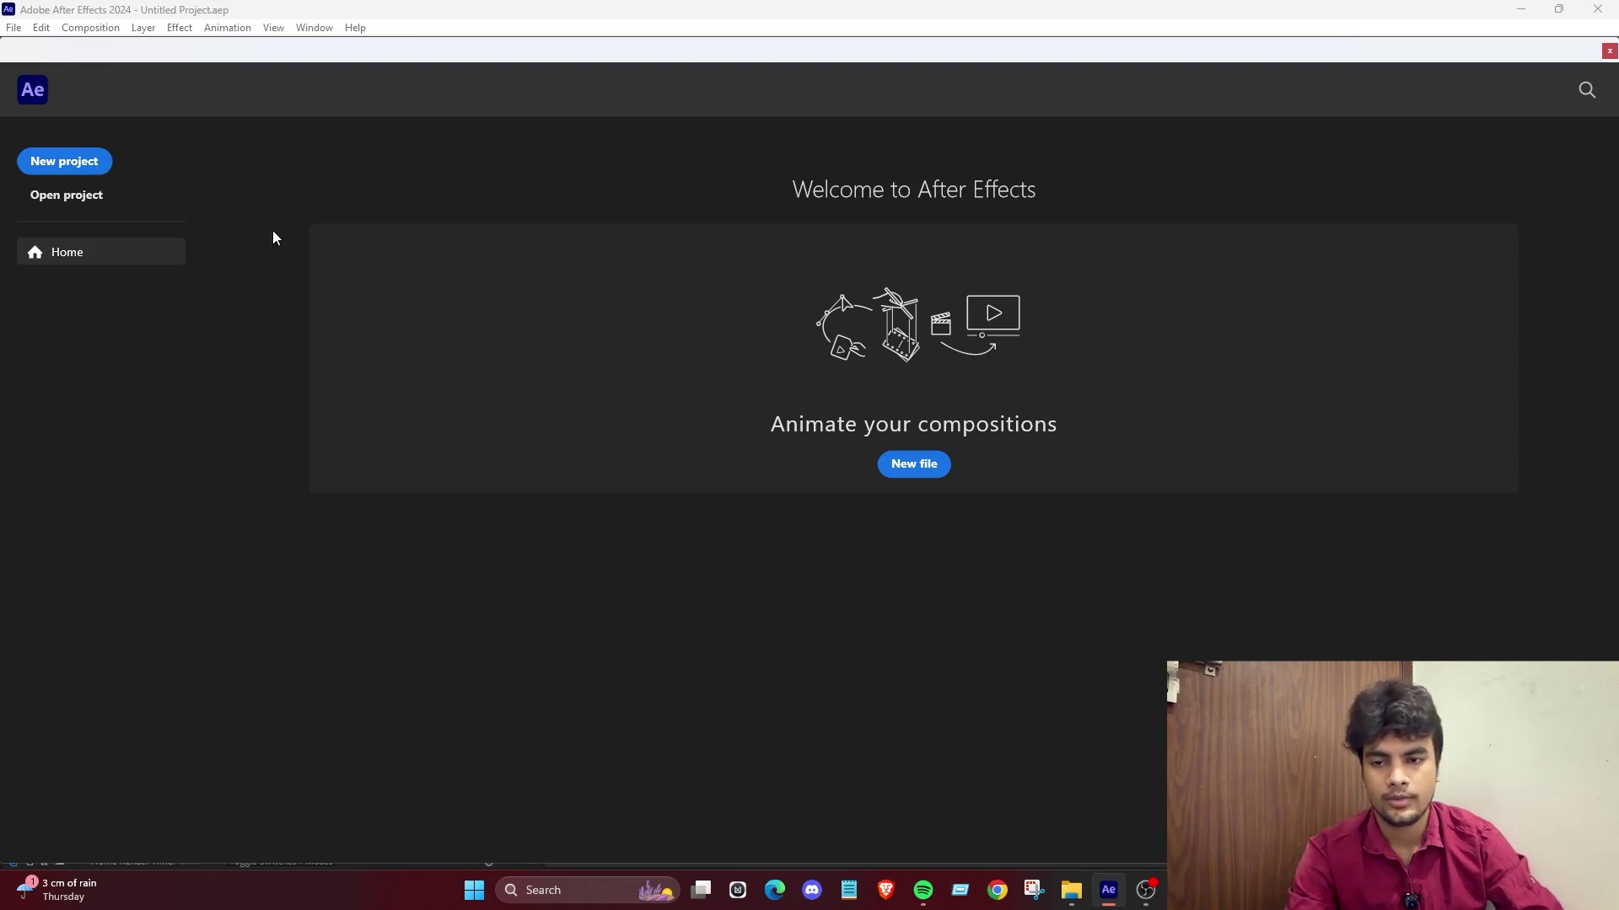
Start a new empty project.
click(74, 162)
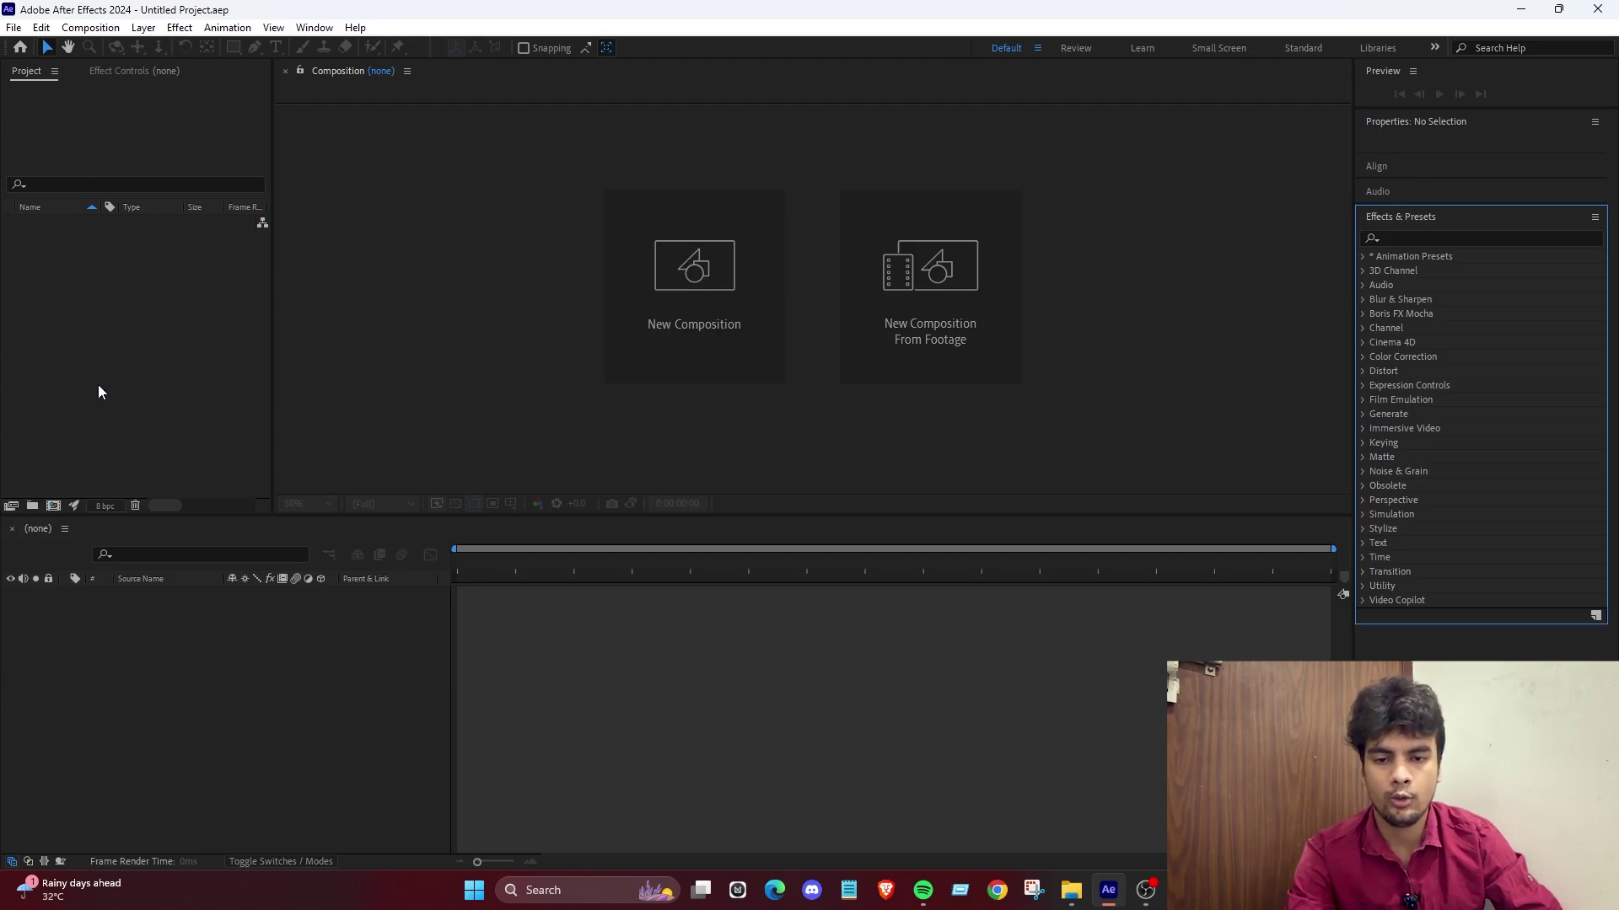
Look at the file import dialog, the Effect Controls and the empty timeline without importing anything.
click(103, 356)
double_click(104, 356)
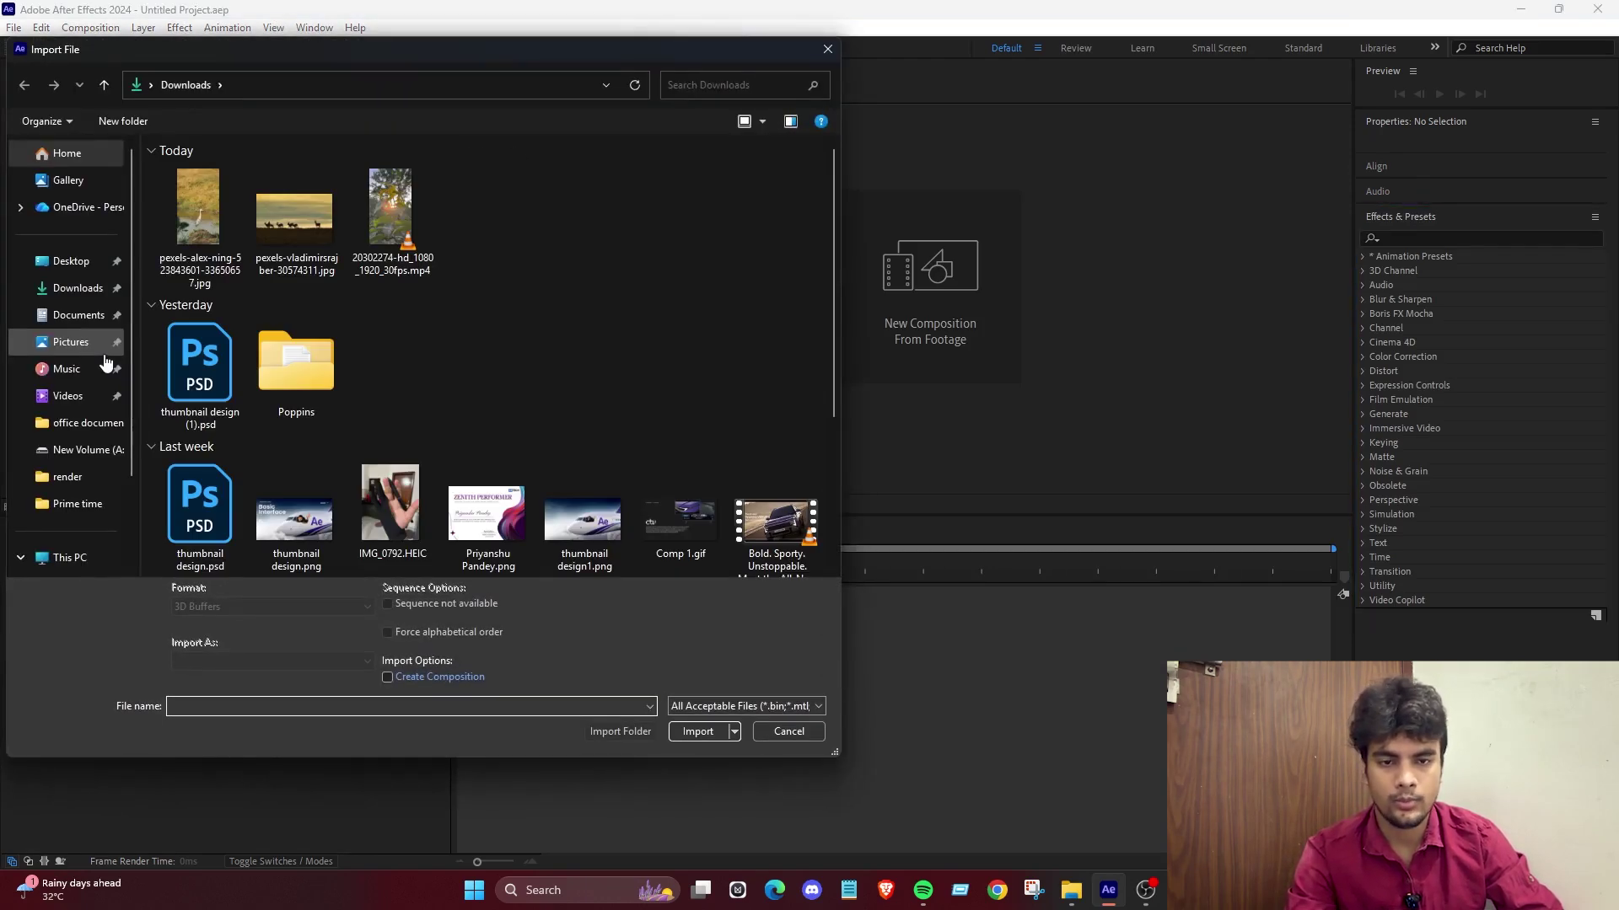
click(827, 49)
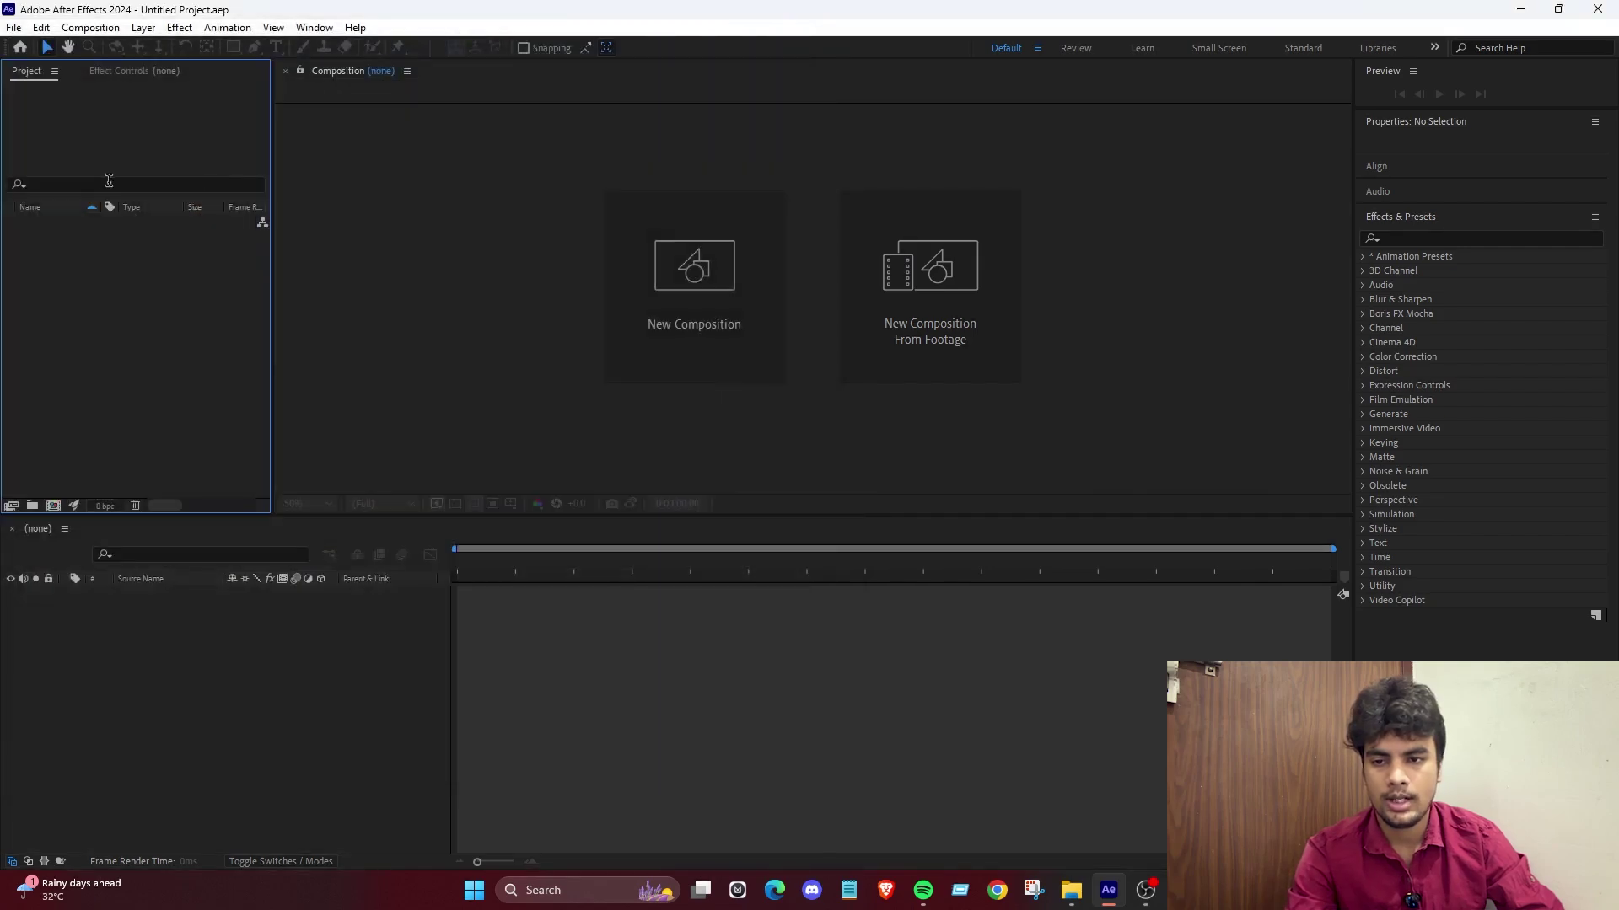
click(129, 75)
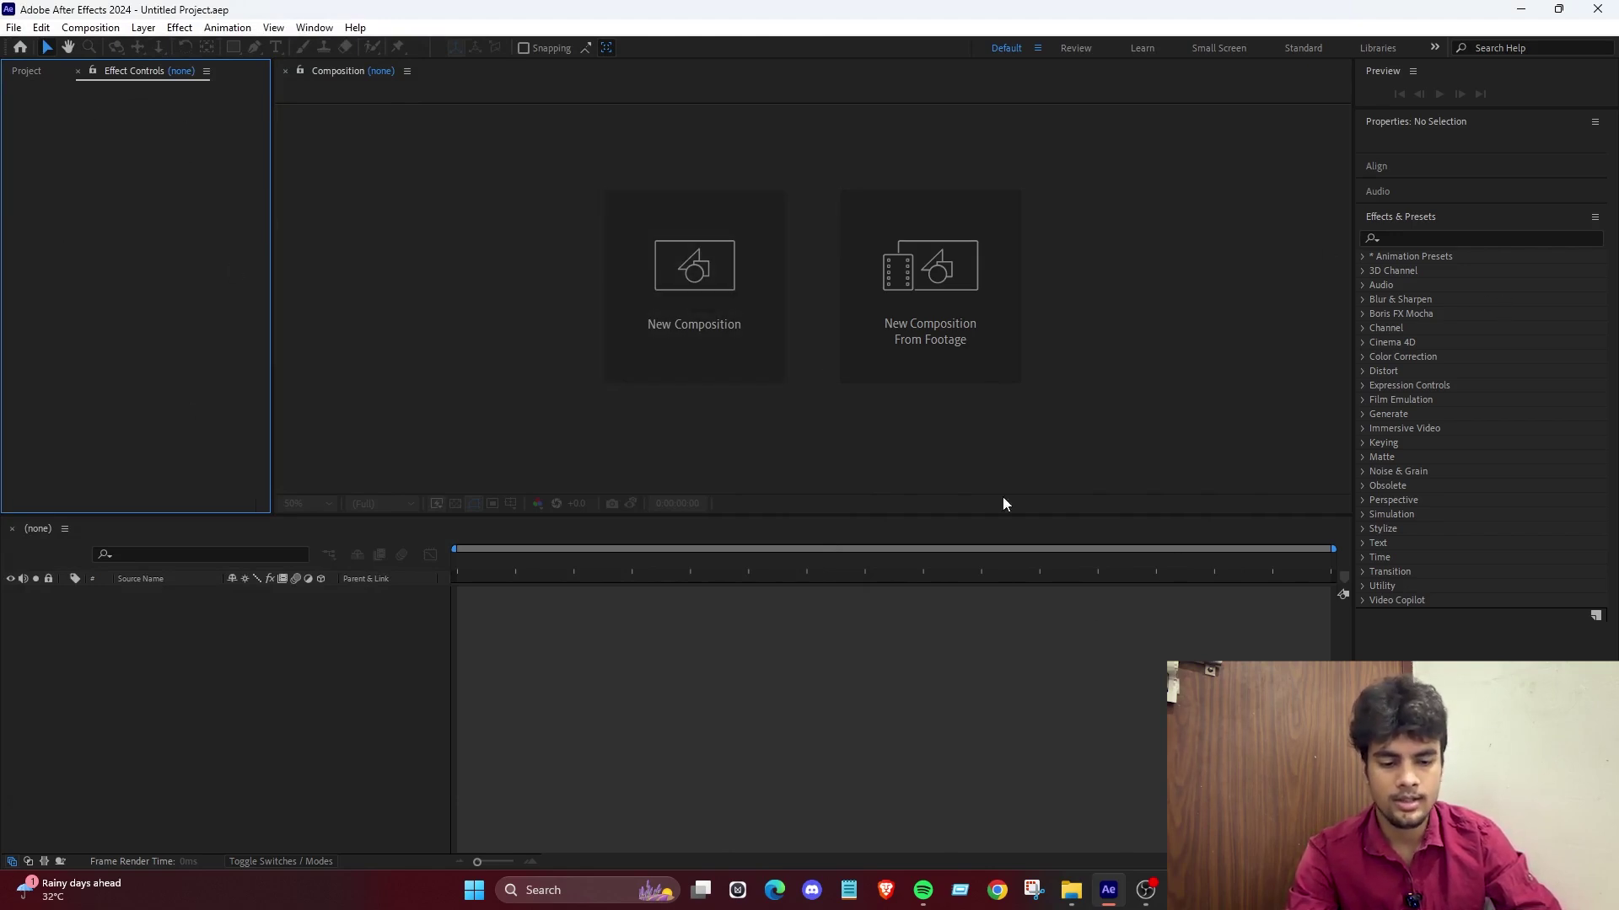
click(1138, 668)
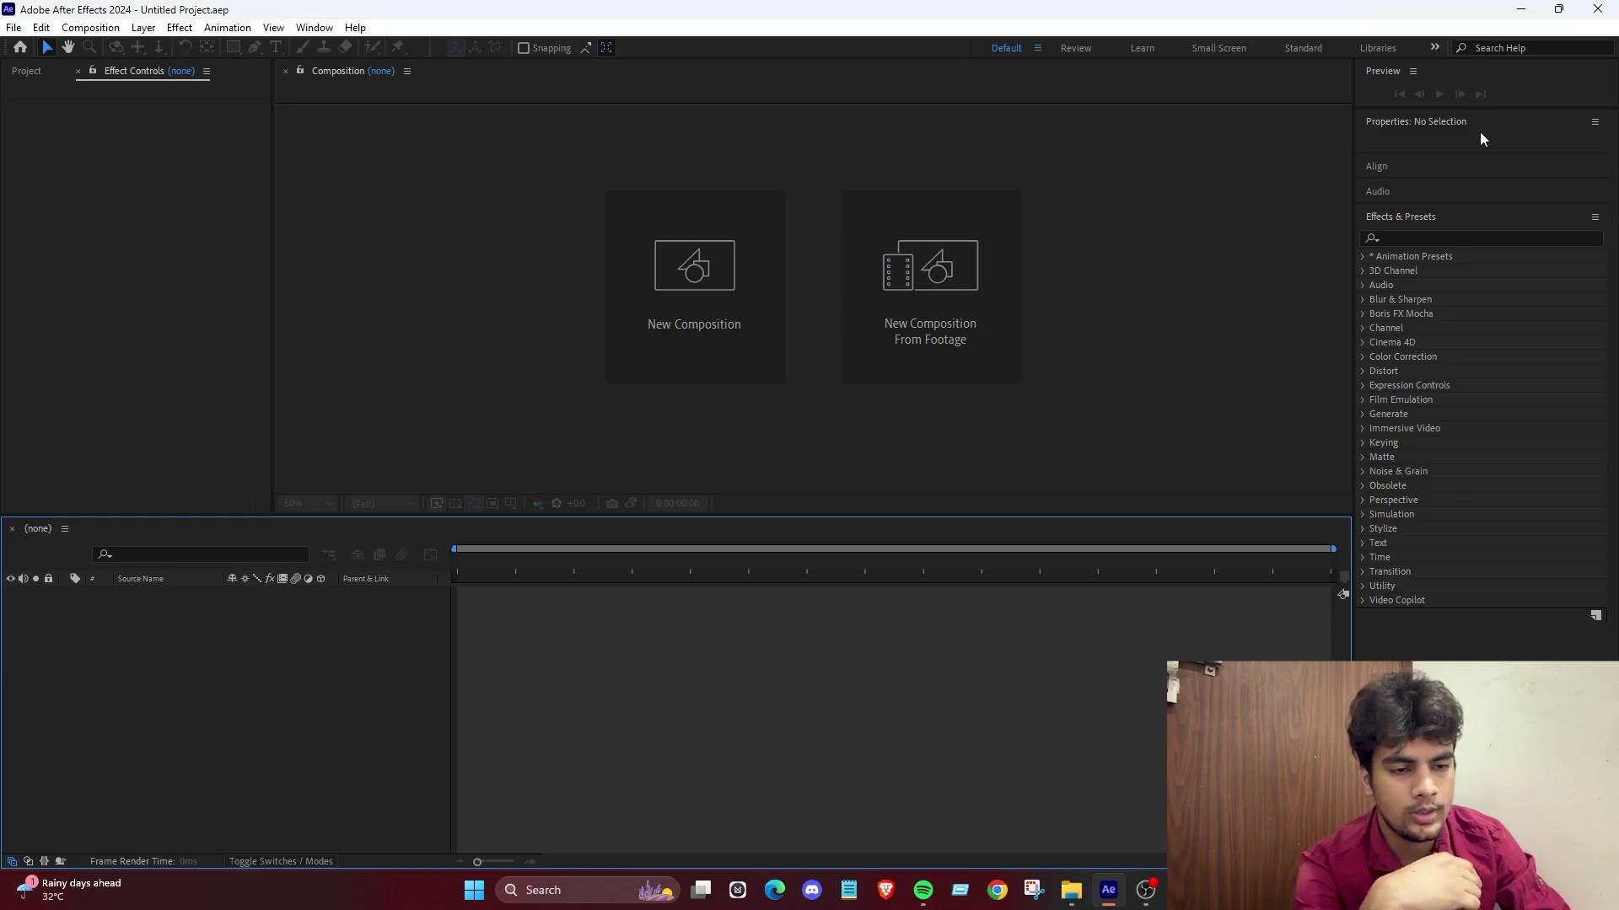
Remove the Audio panel from the workspace.
click(1435, 194)
click(1595, 193)
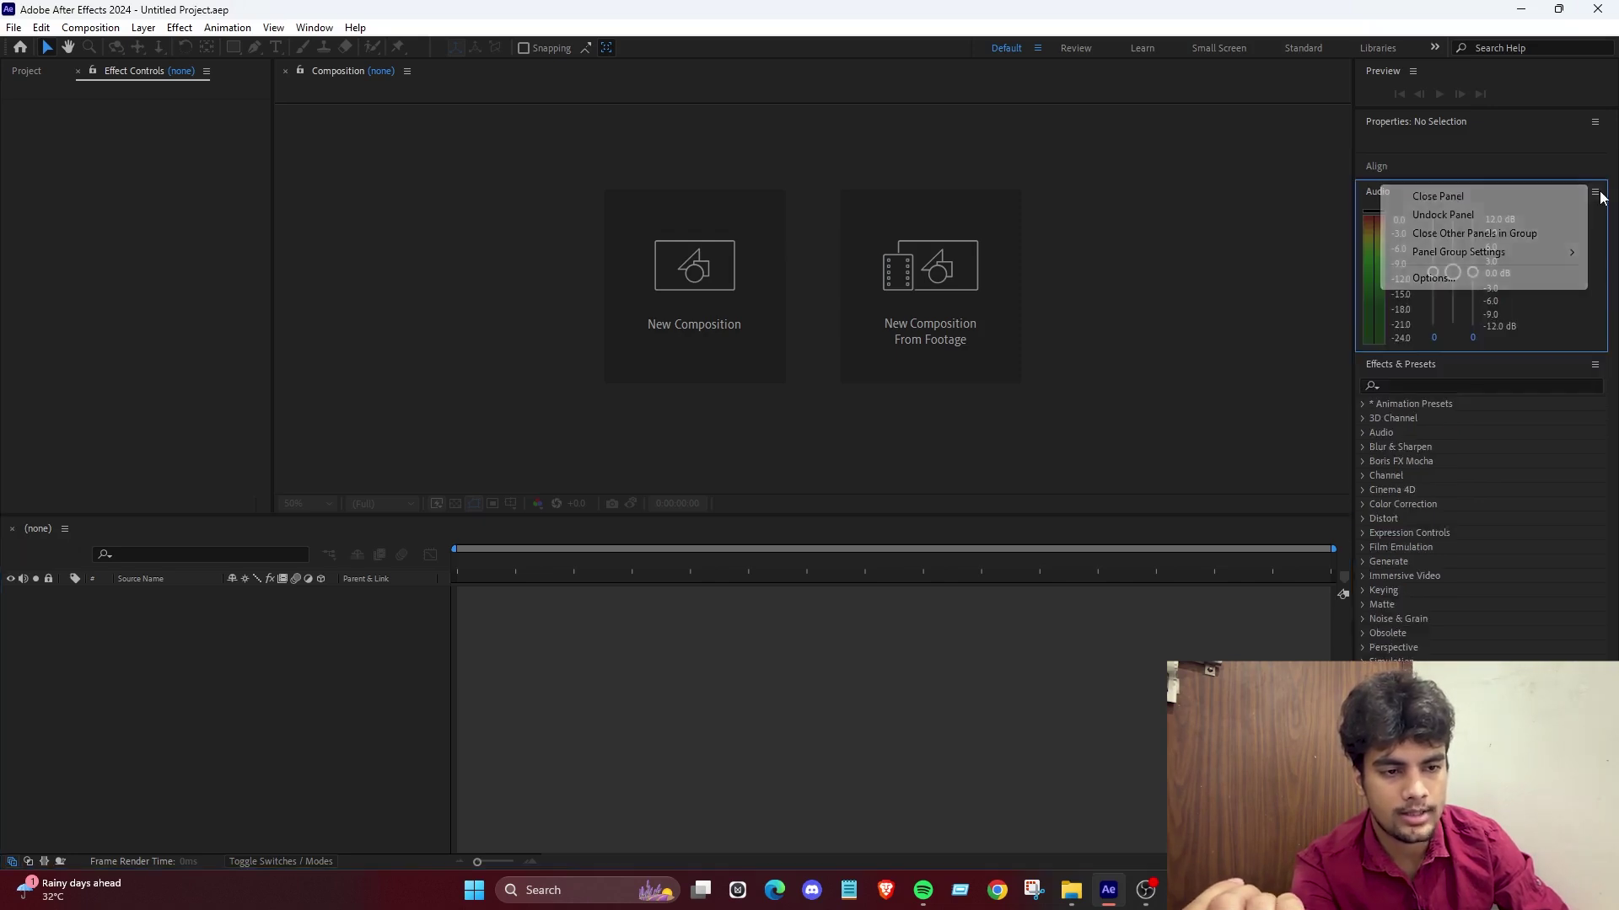
click(1453, 195)
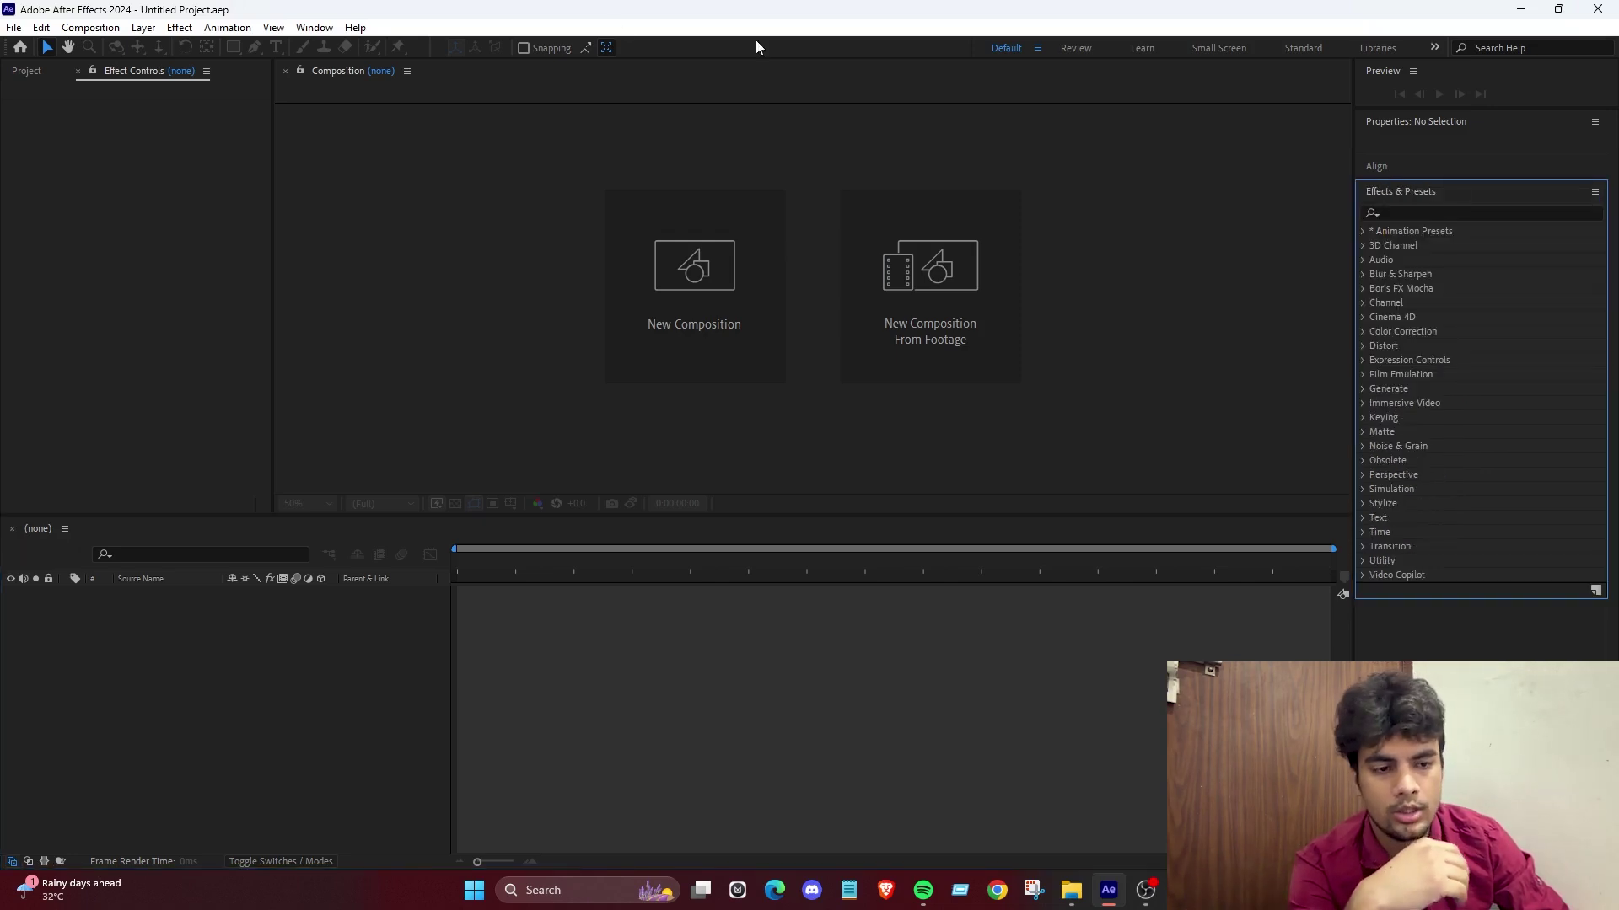
Hide the Preview panel and bring it back into the workspace.
click(318, 28)
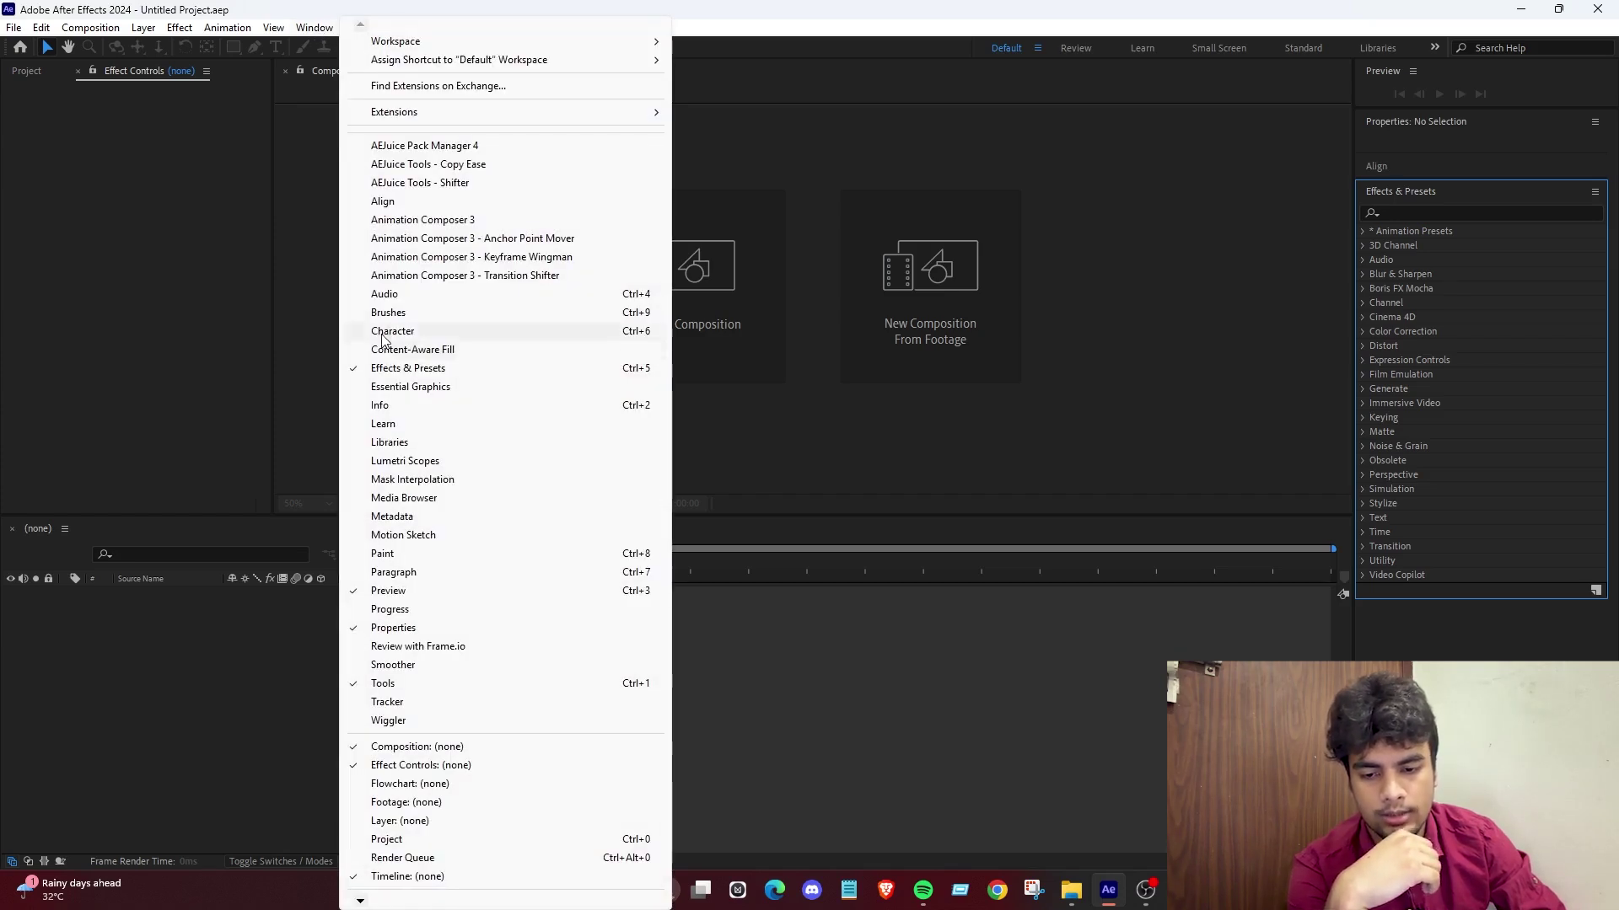
click(403, 593)
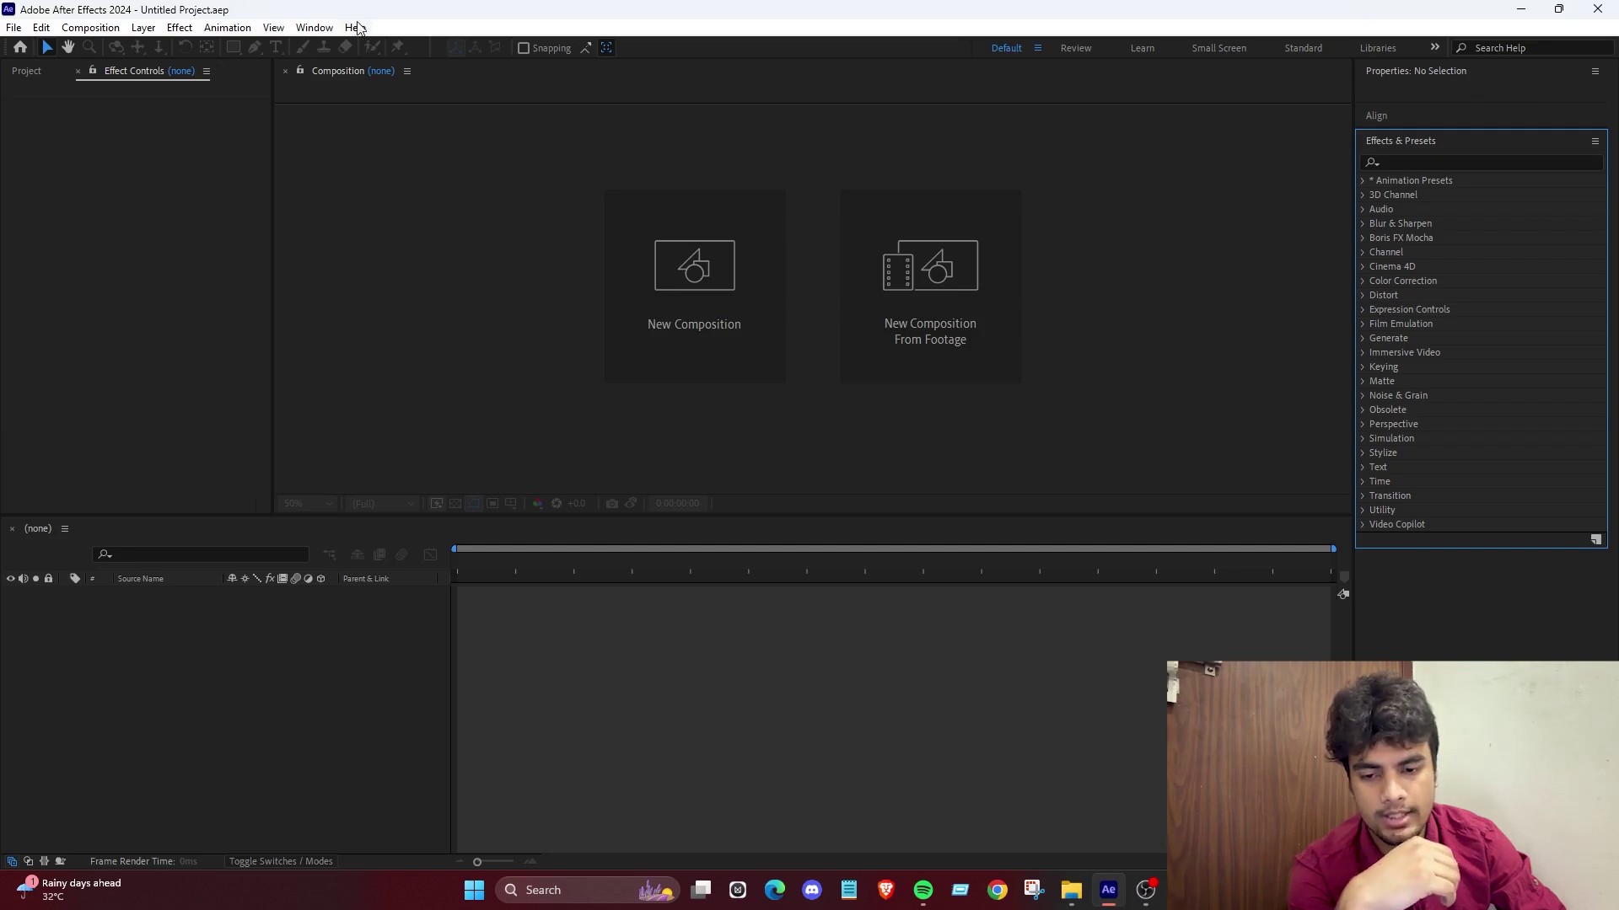
click(314, 27)
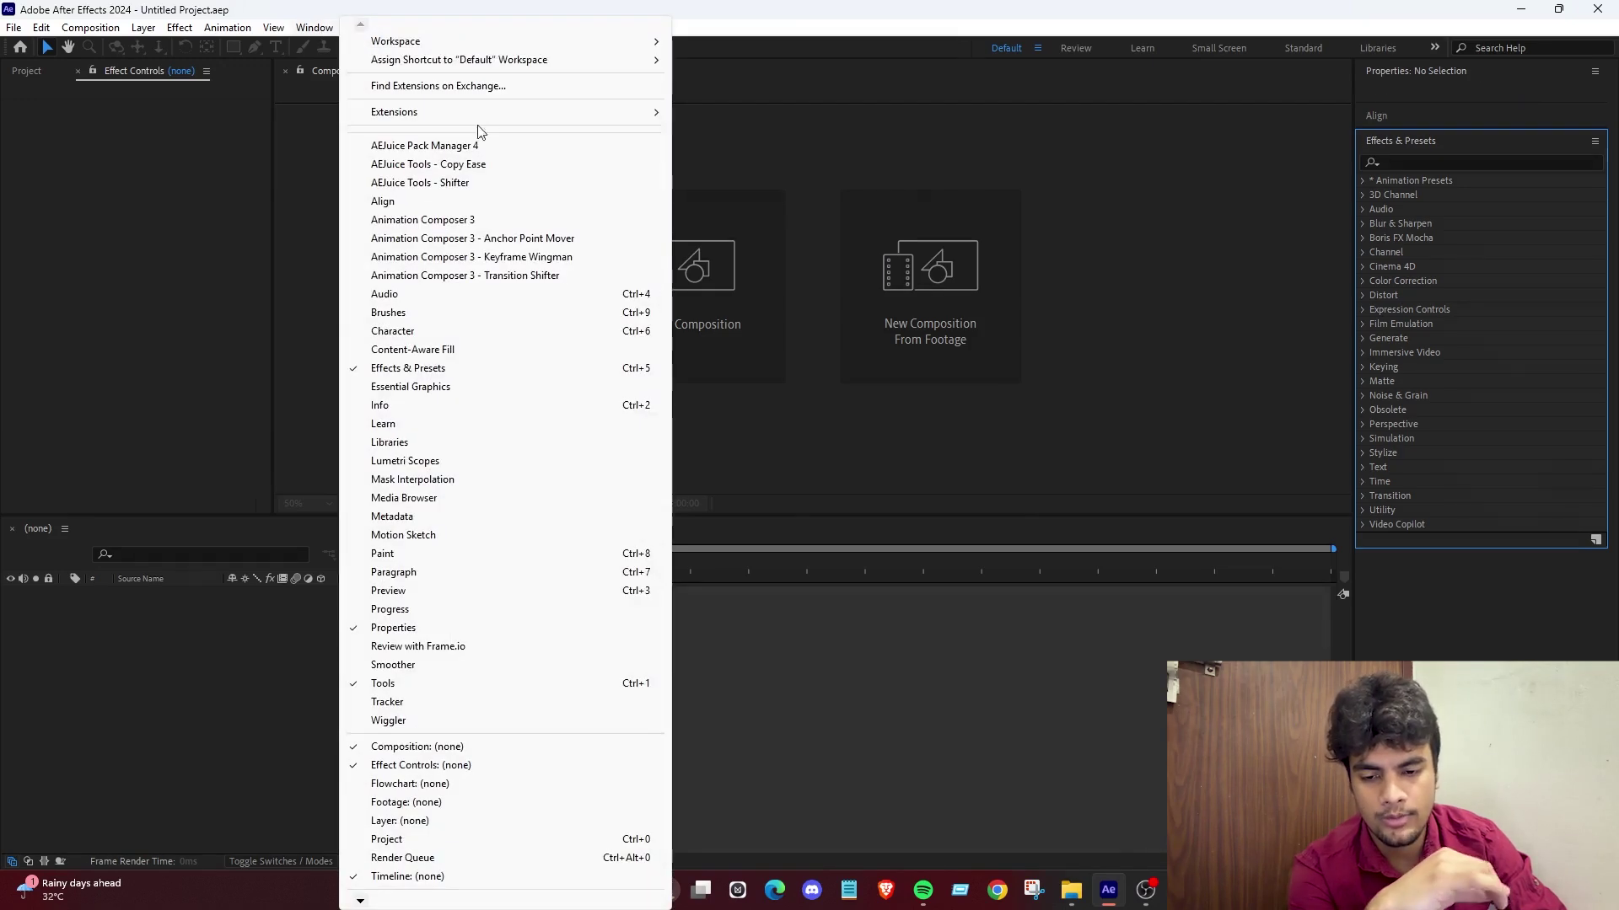
click(404, 592)
click(337, 745)
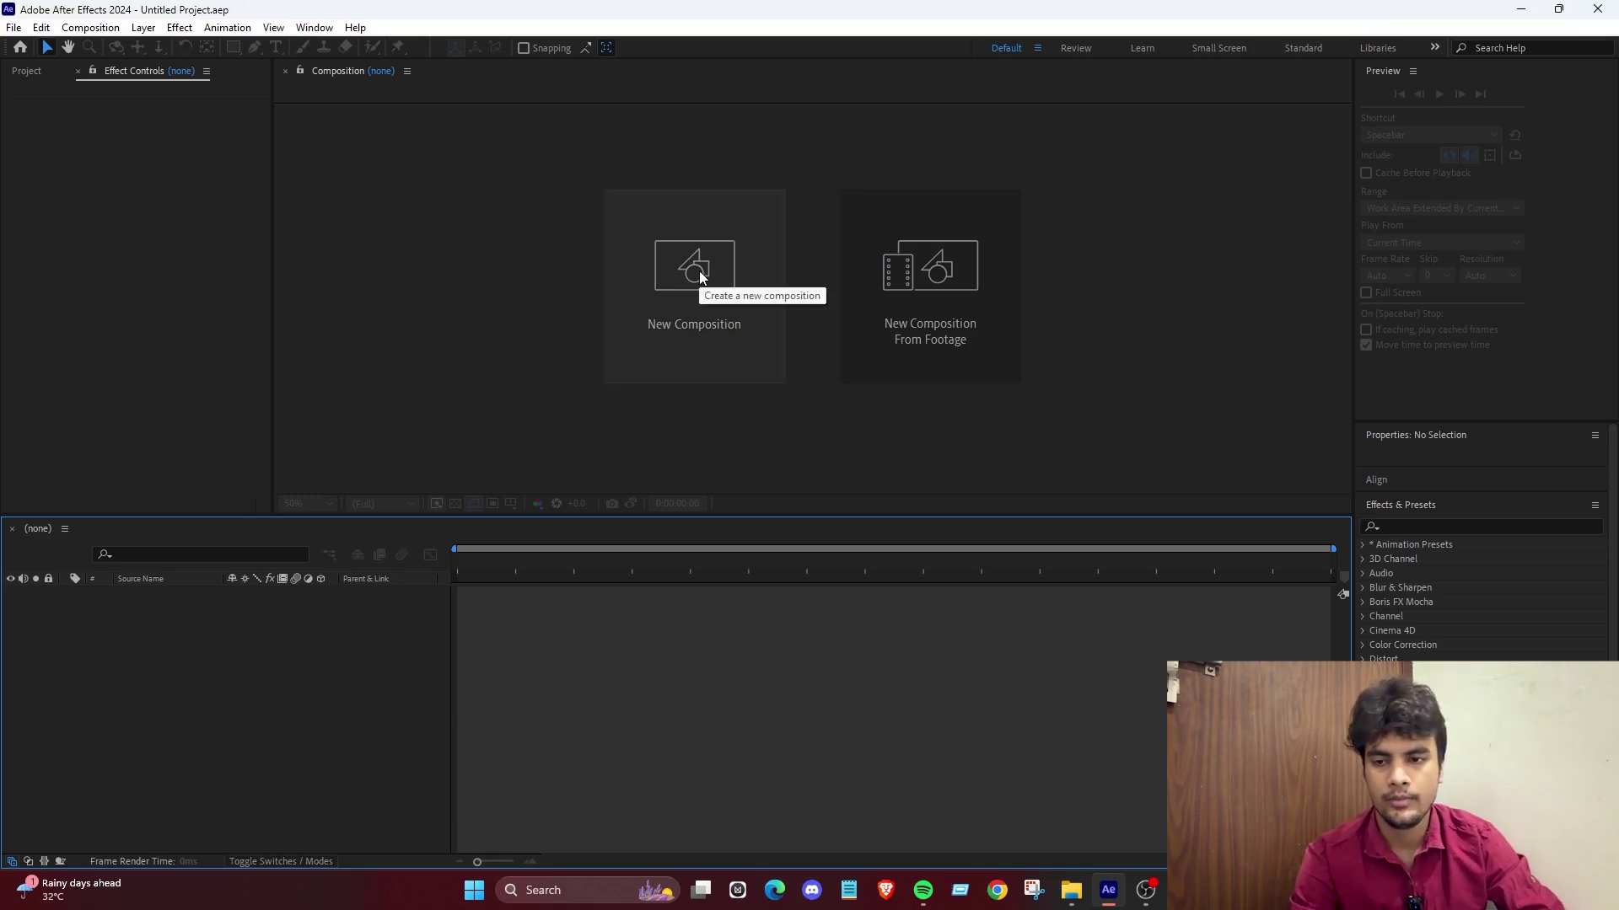
Show the project contents and examine the import dialog and the options for adding new project items, without importing anything.
click(203, 270)
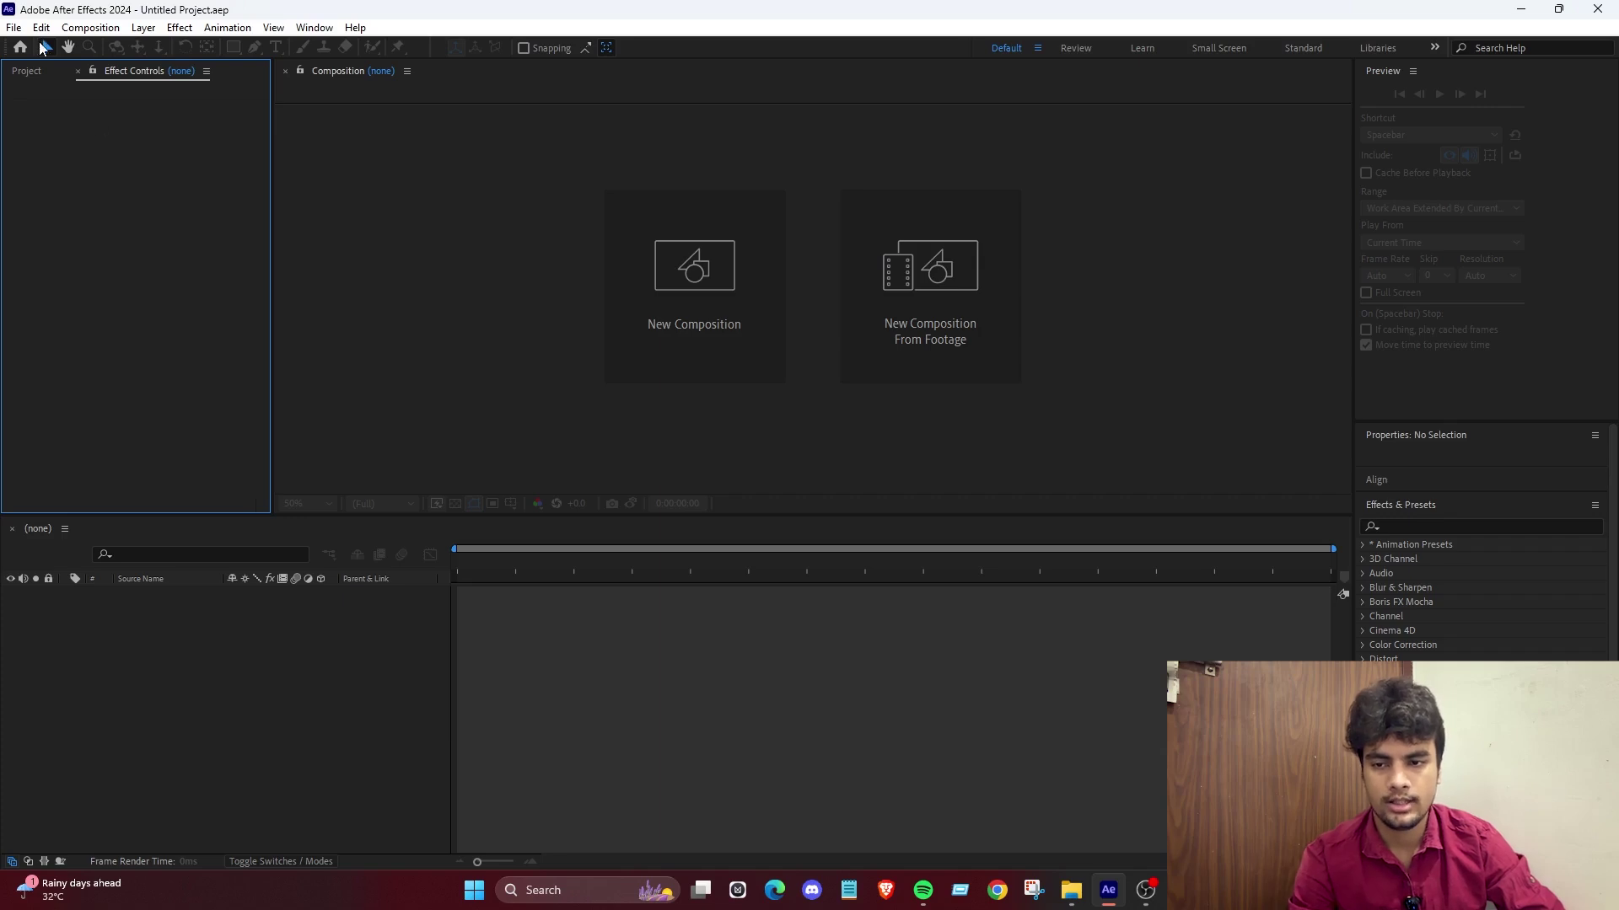
click(23, 74)
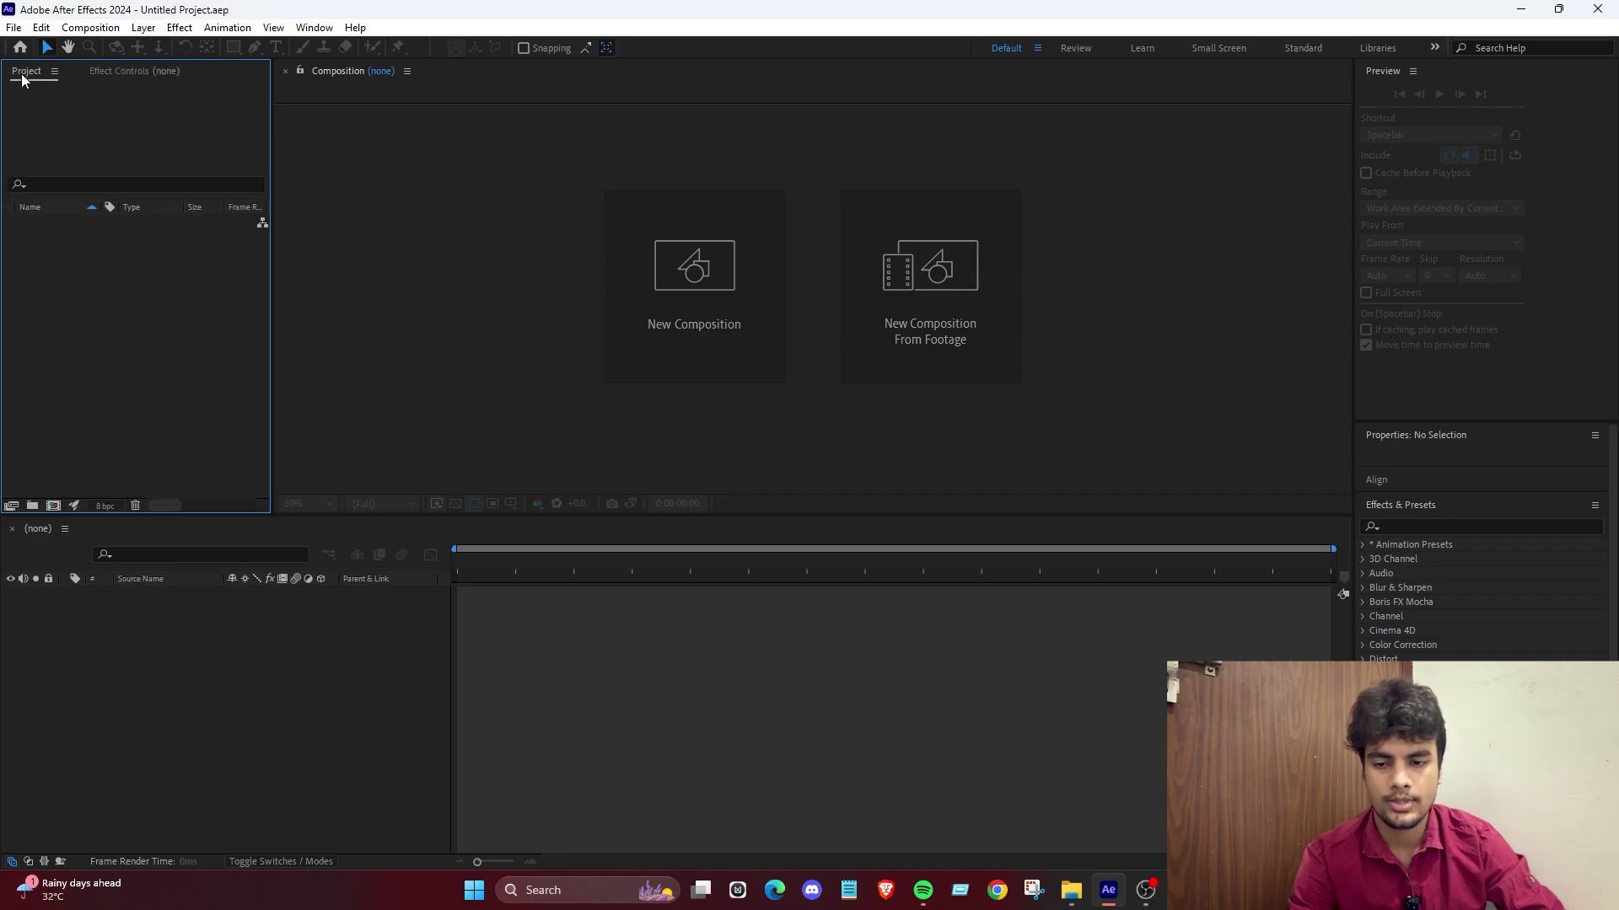
double_click(169, 318)
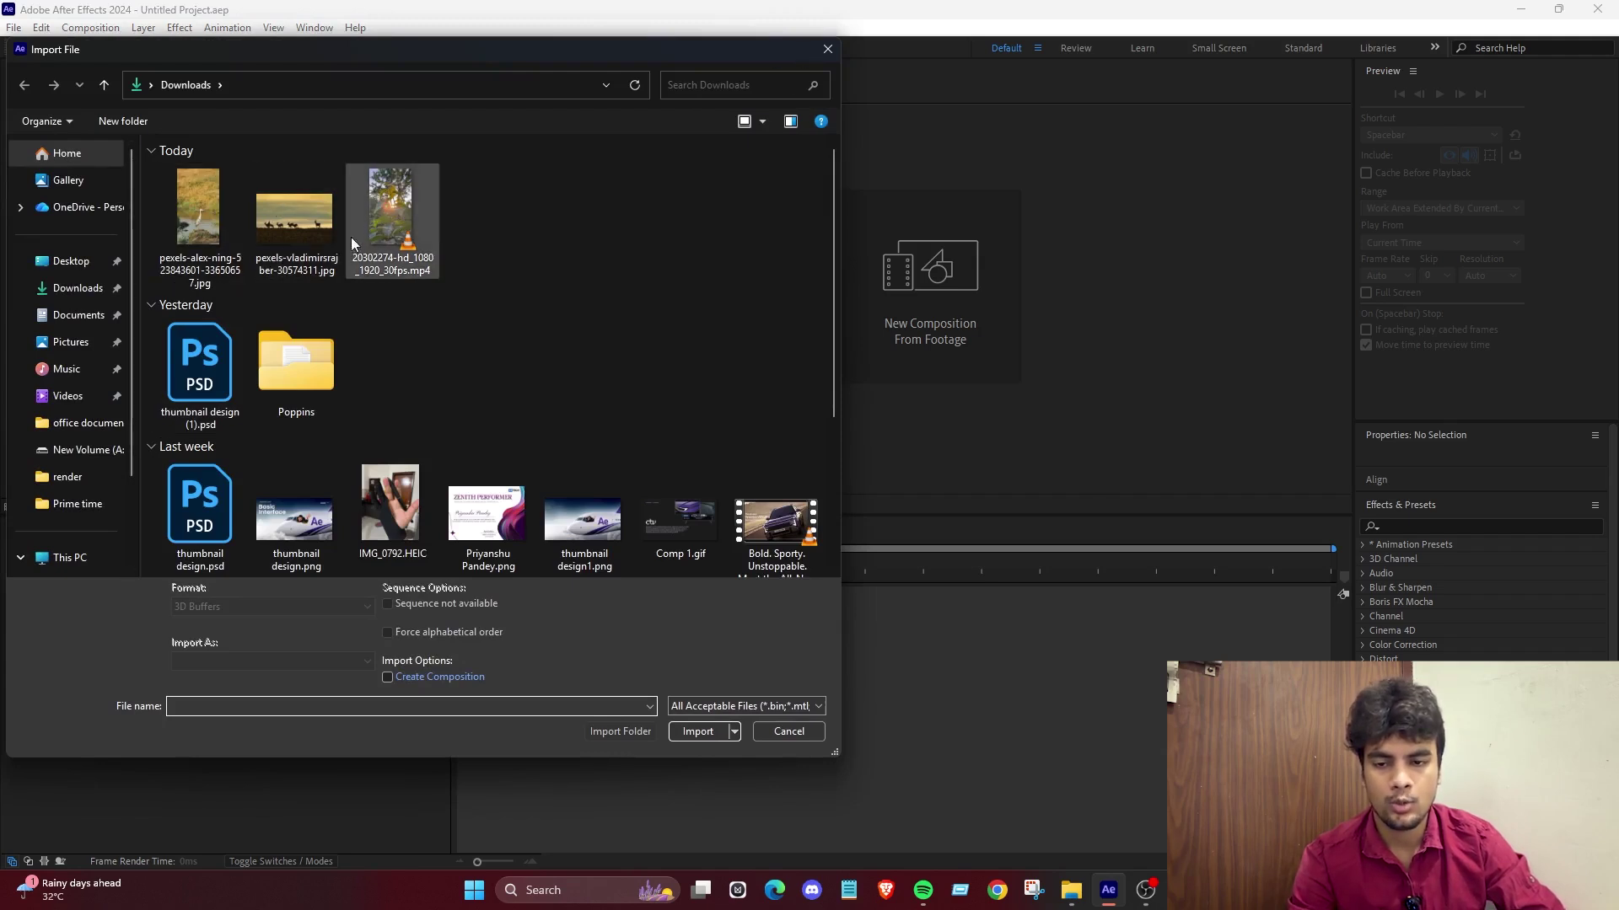
click(827, 51)
right_click(98, 303)
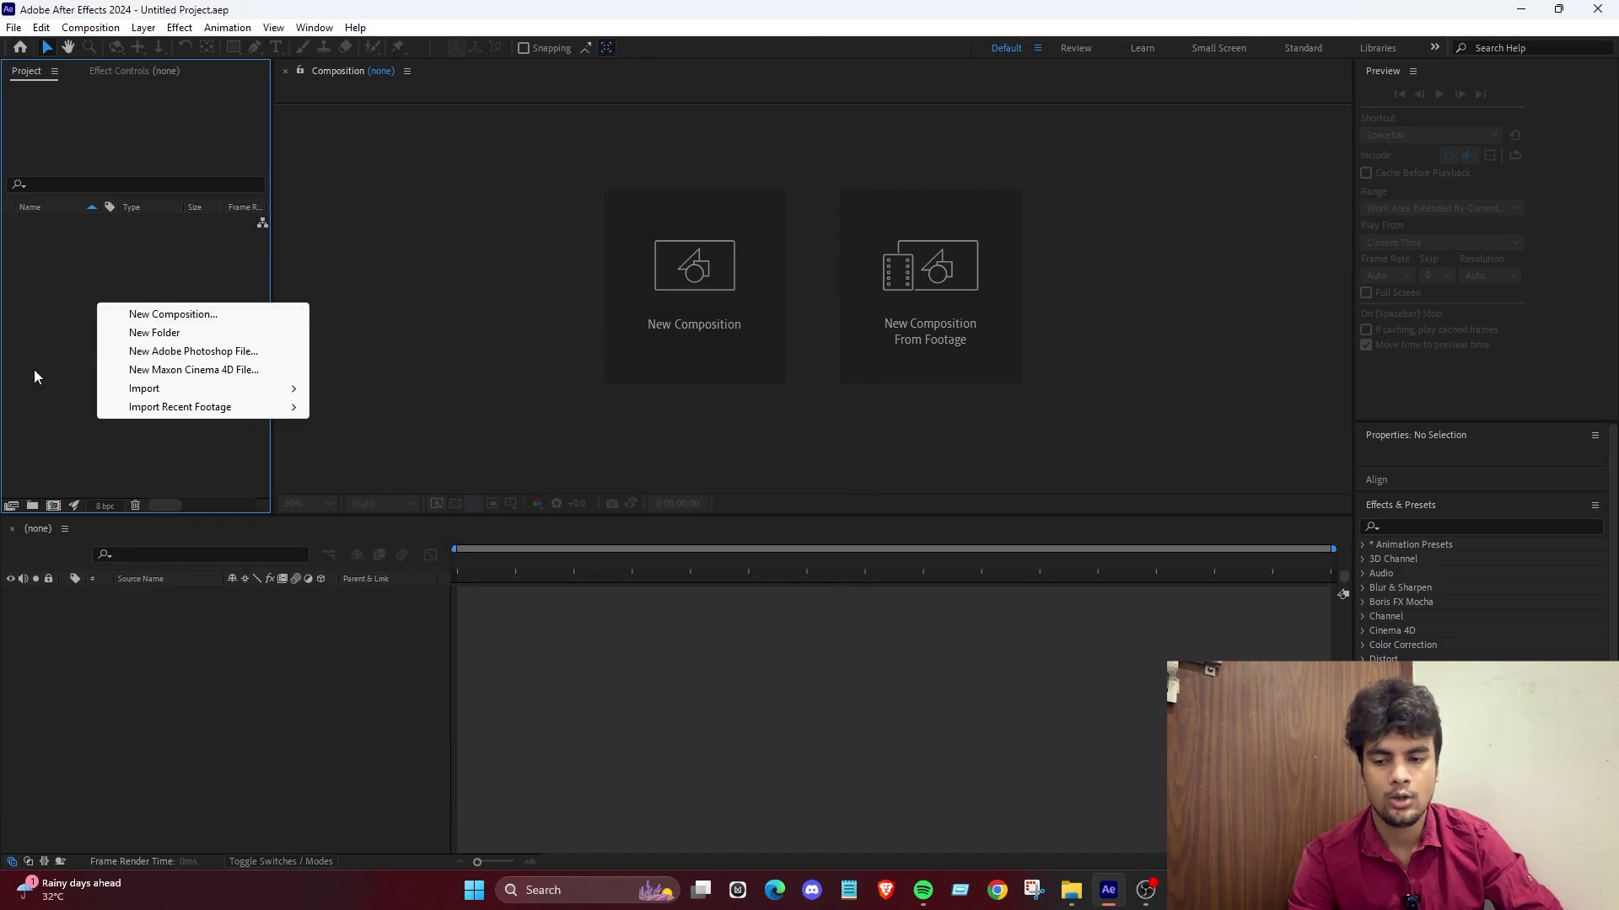
click(61, 482)
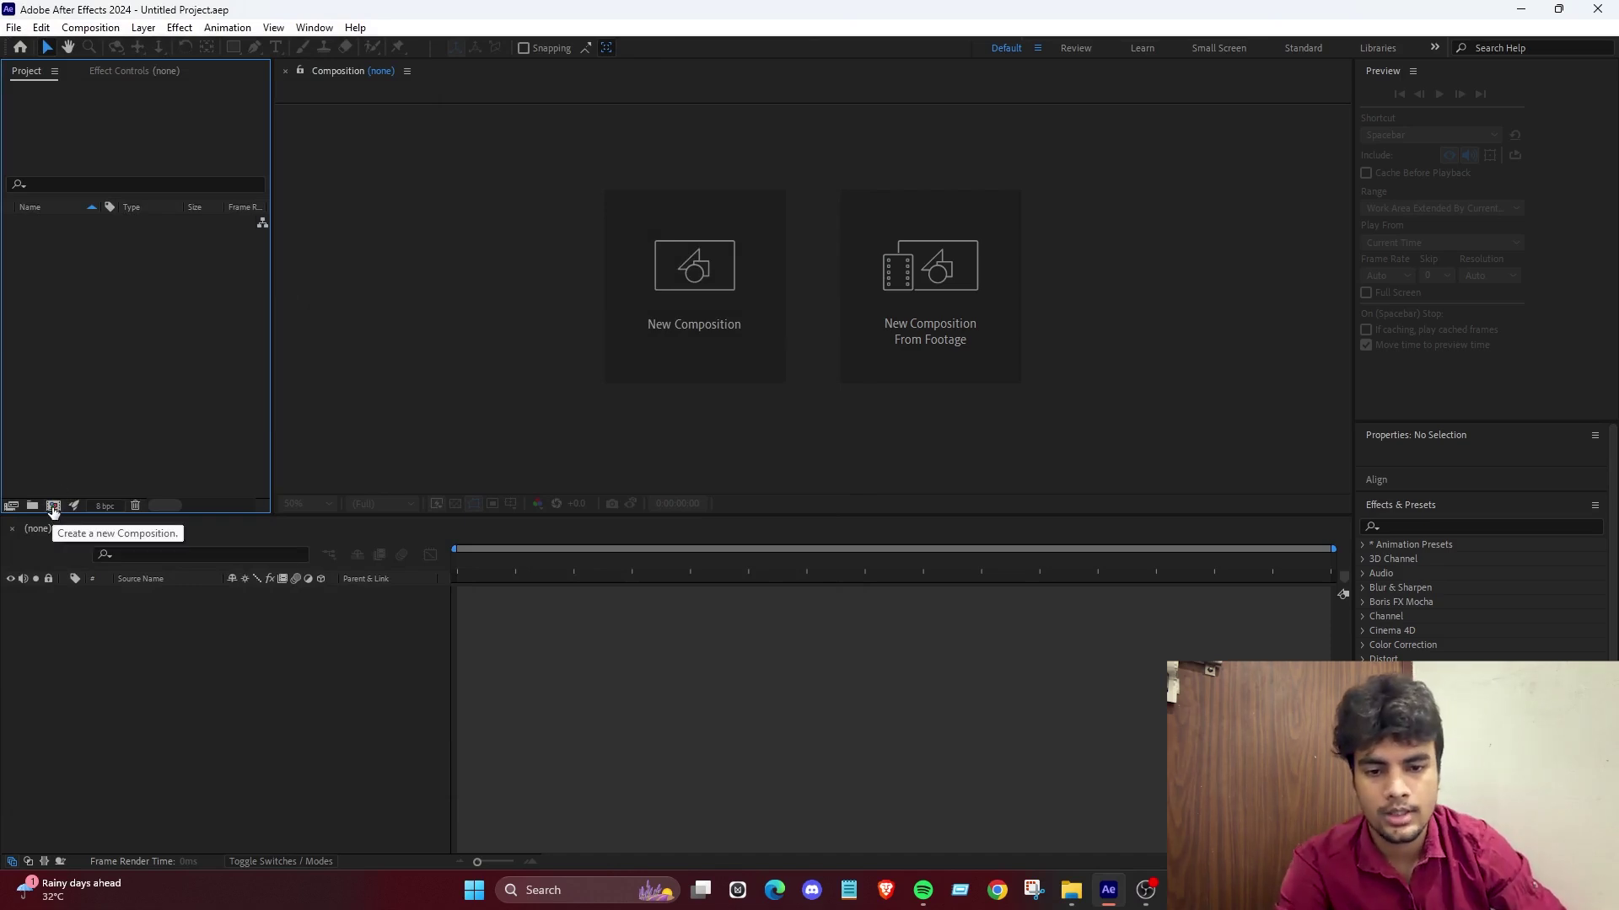
Start a new composition named "basic interface" and review the available size presets, keeping HD 1920x1080 at 29.97 fps.
click(697, 282)
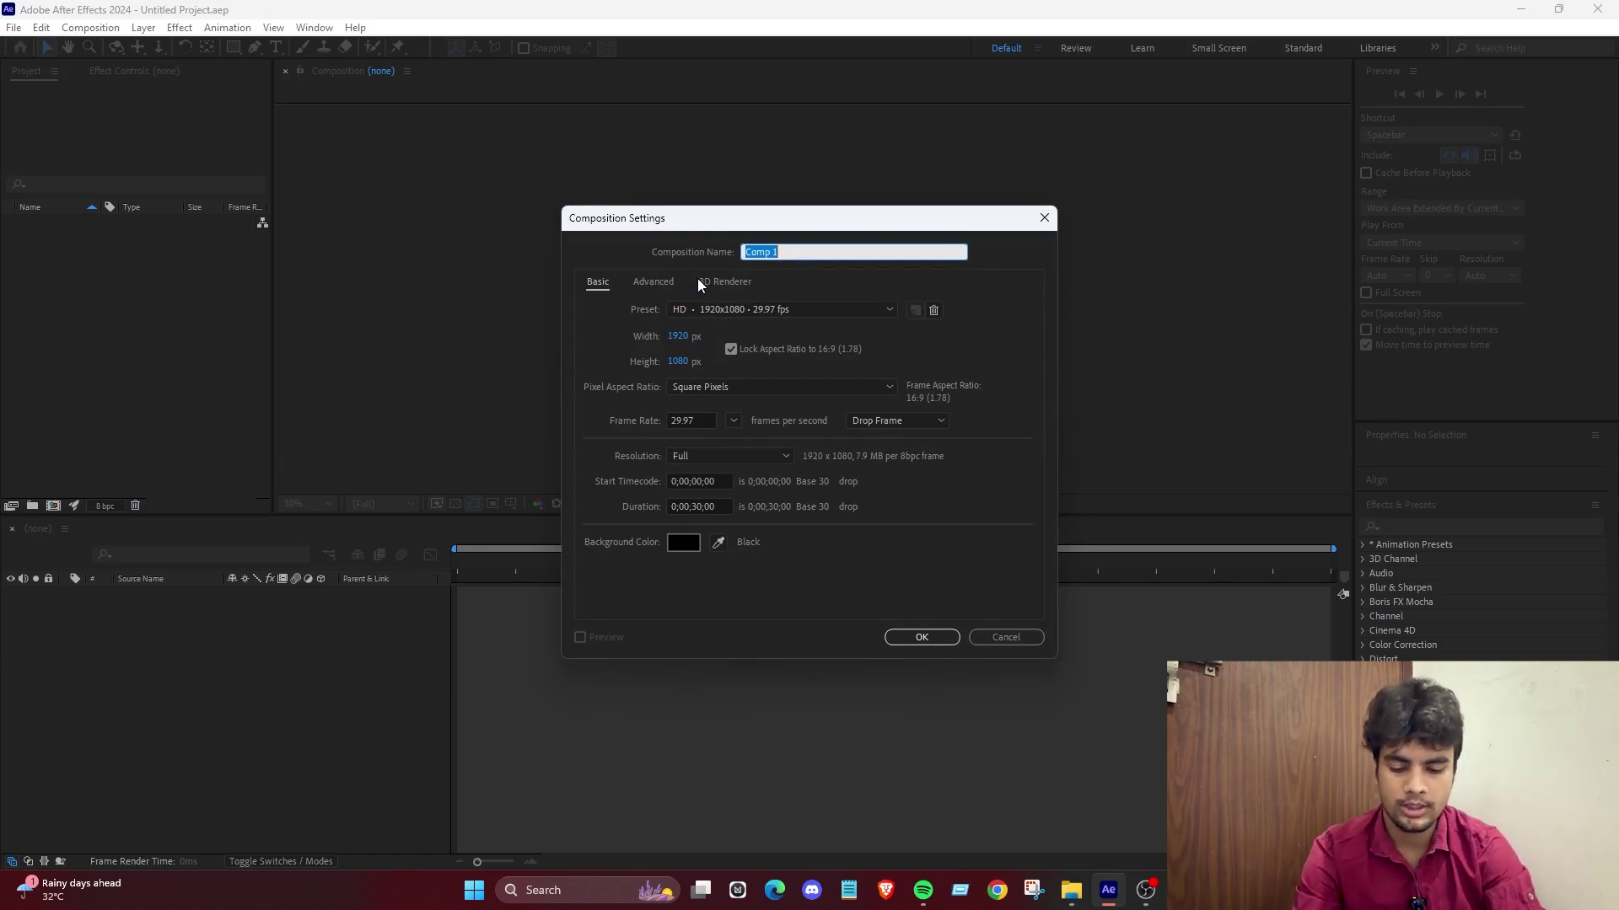
text(basic interfac3e)
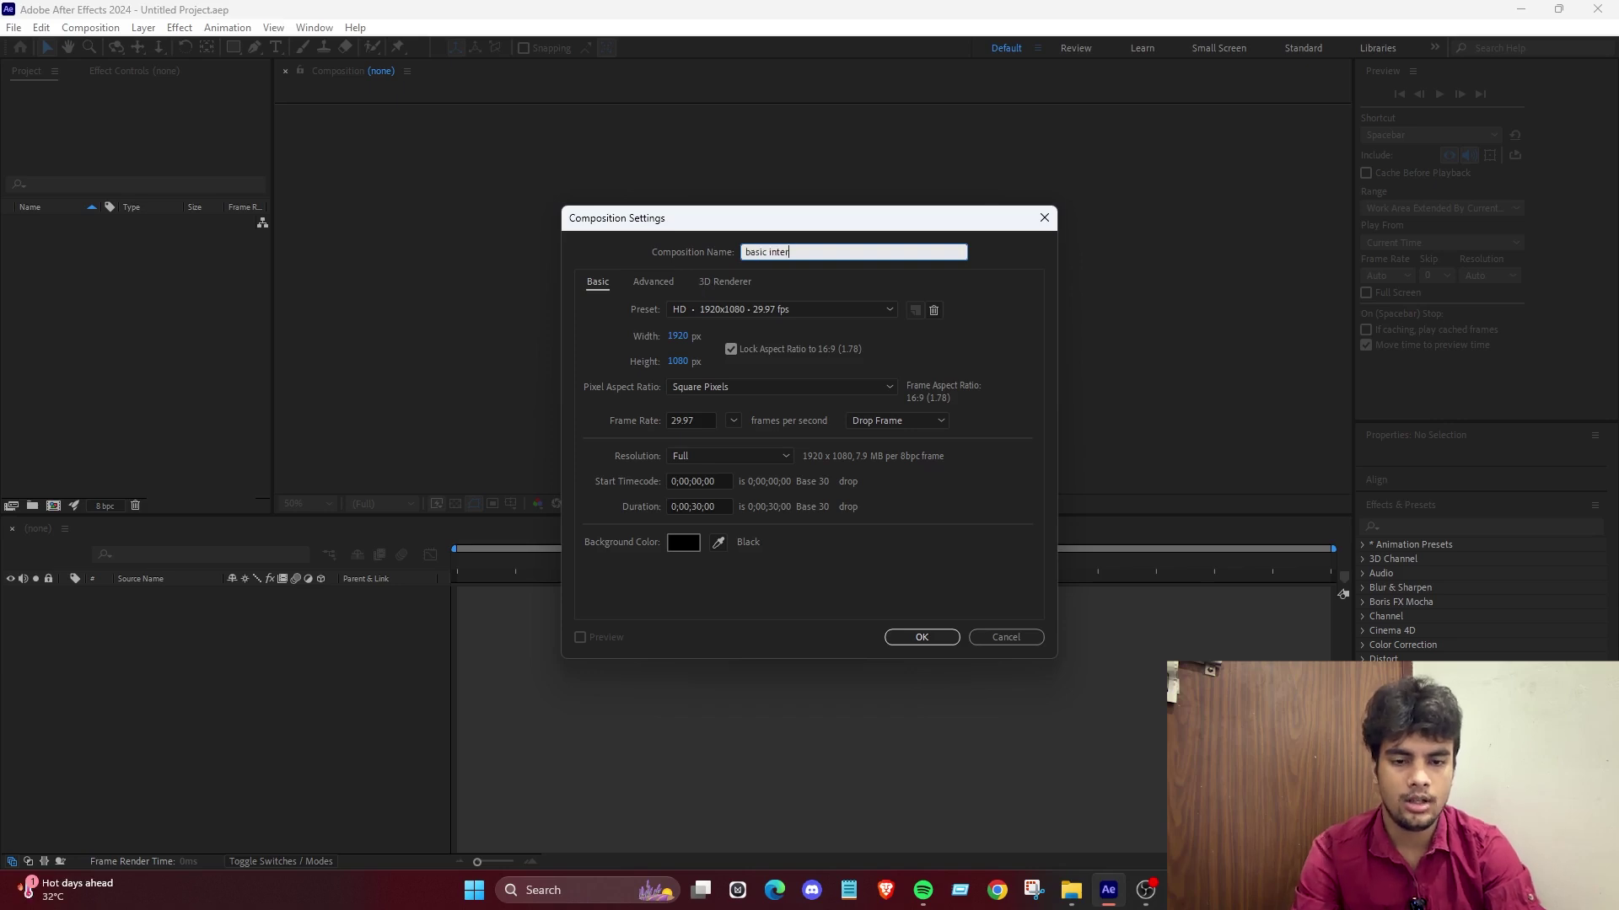
key(BackSpace)
text(e)
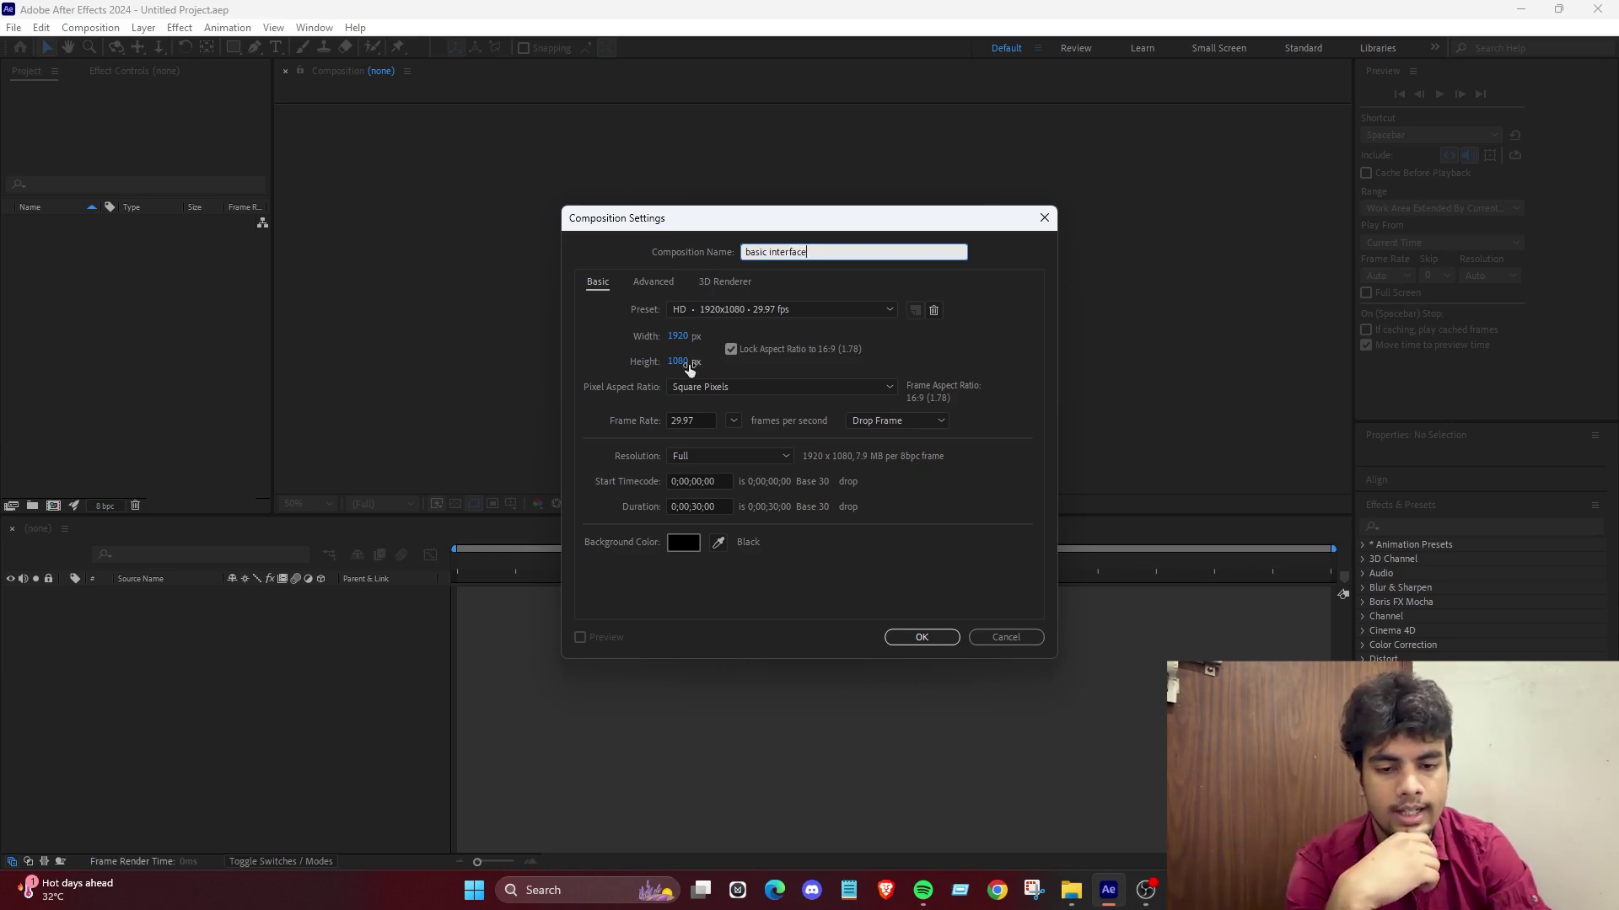
click(784, 312)
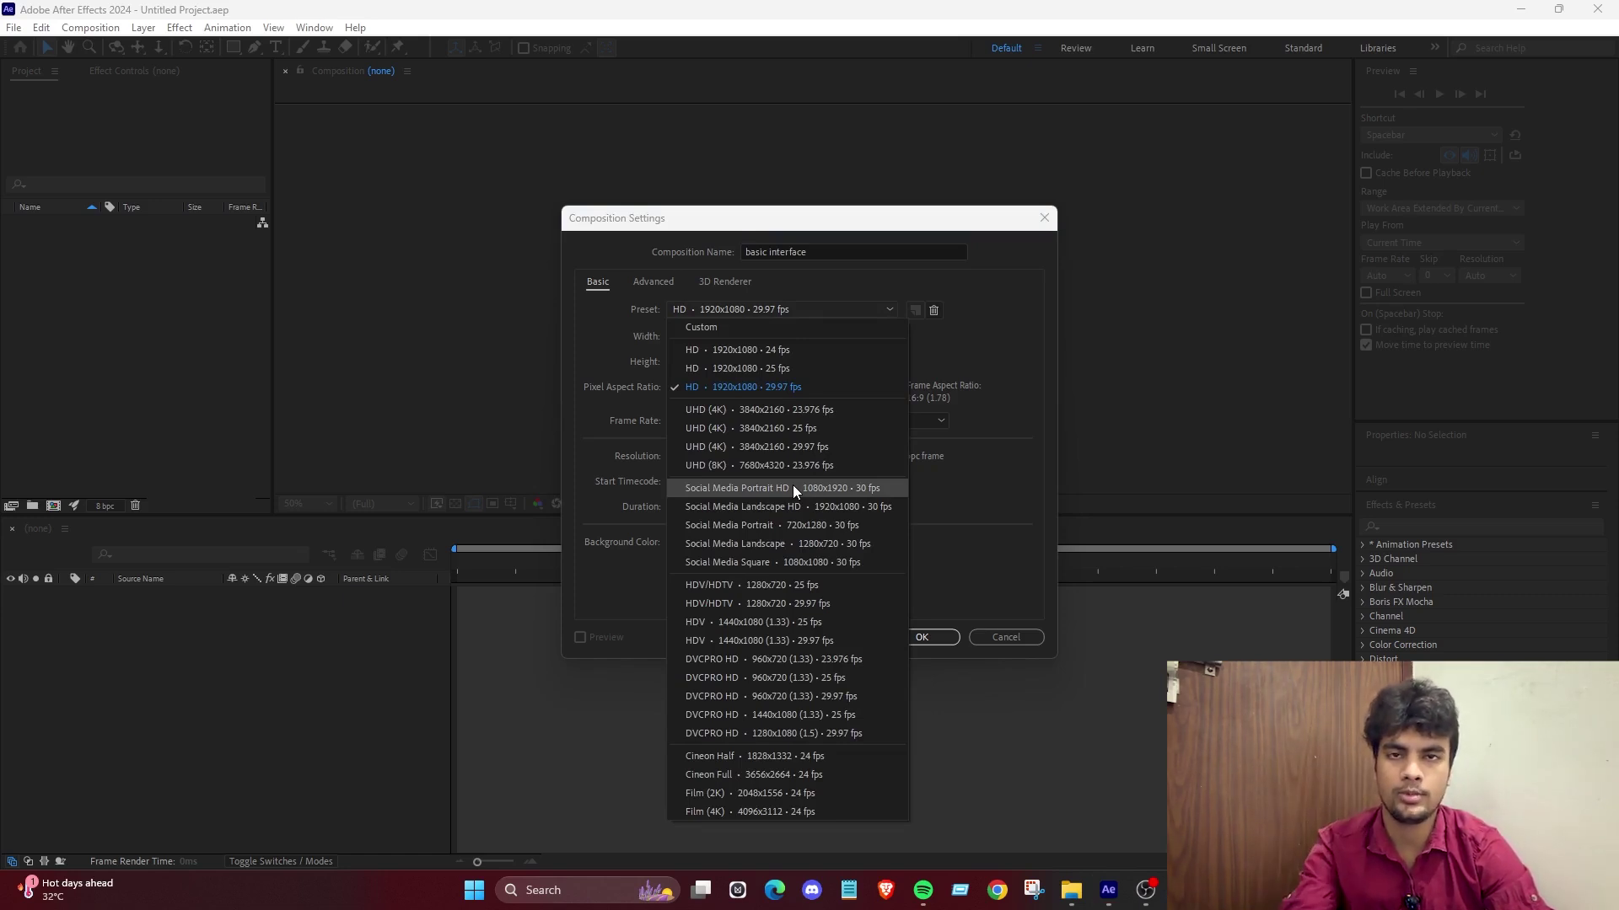
key(Escape)
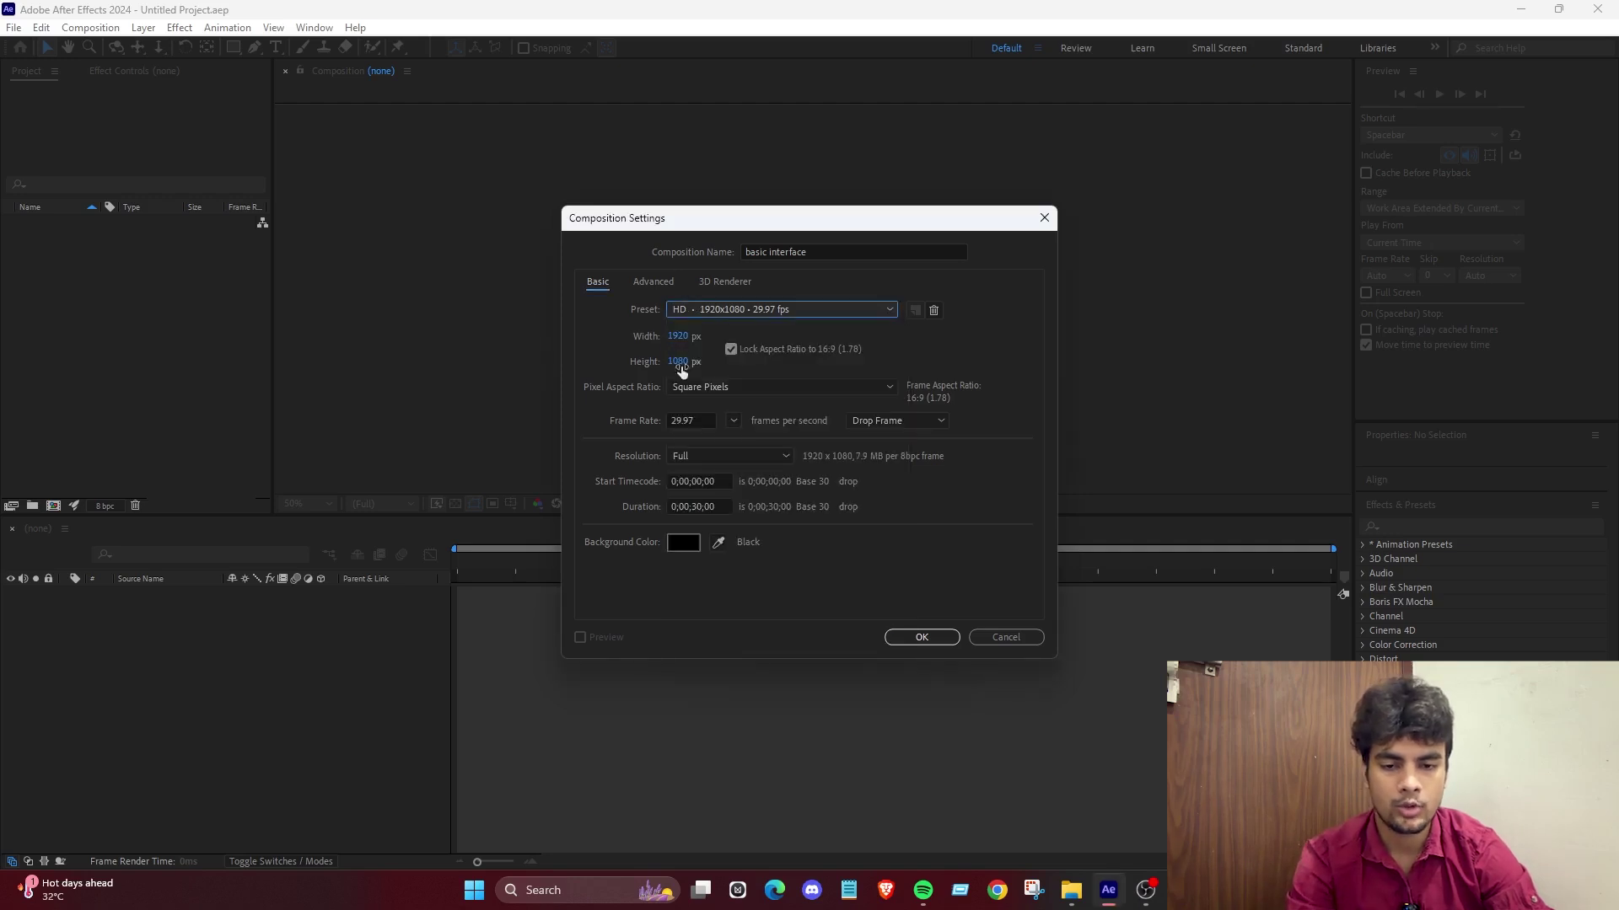
Try composition widths of 4666646 and 44564 px with the aspect ratio locked, and set the width back to 1920 px.
click(680, 337)
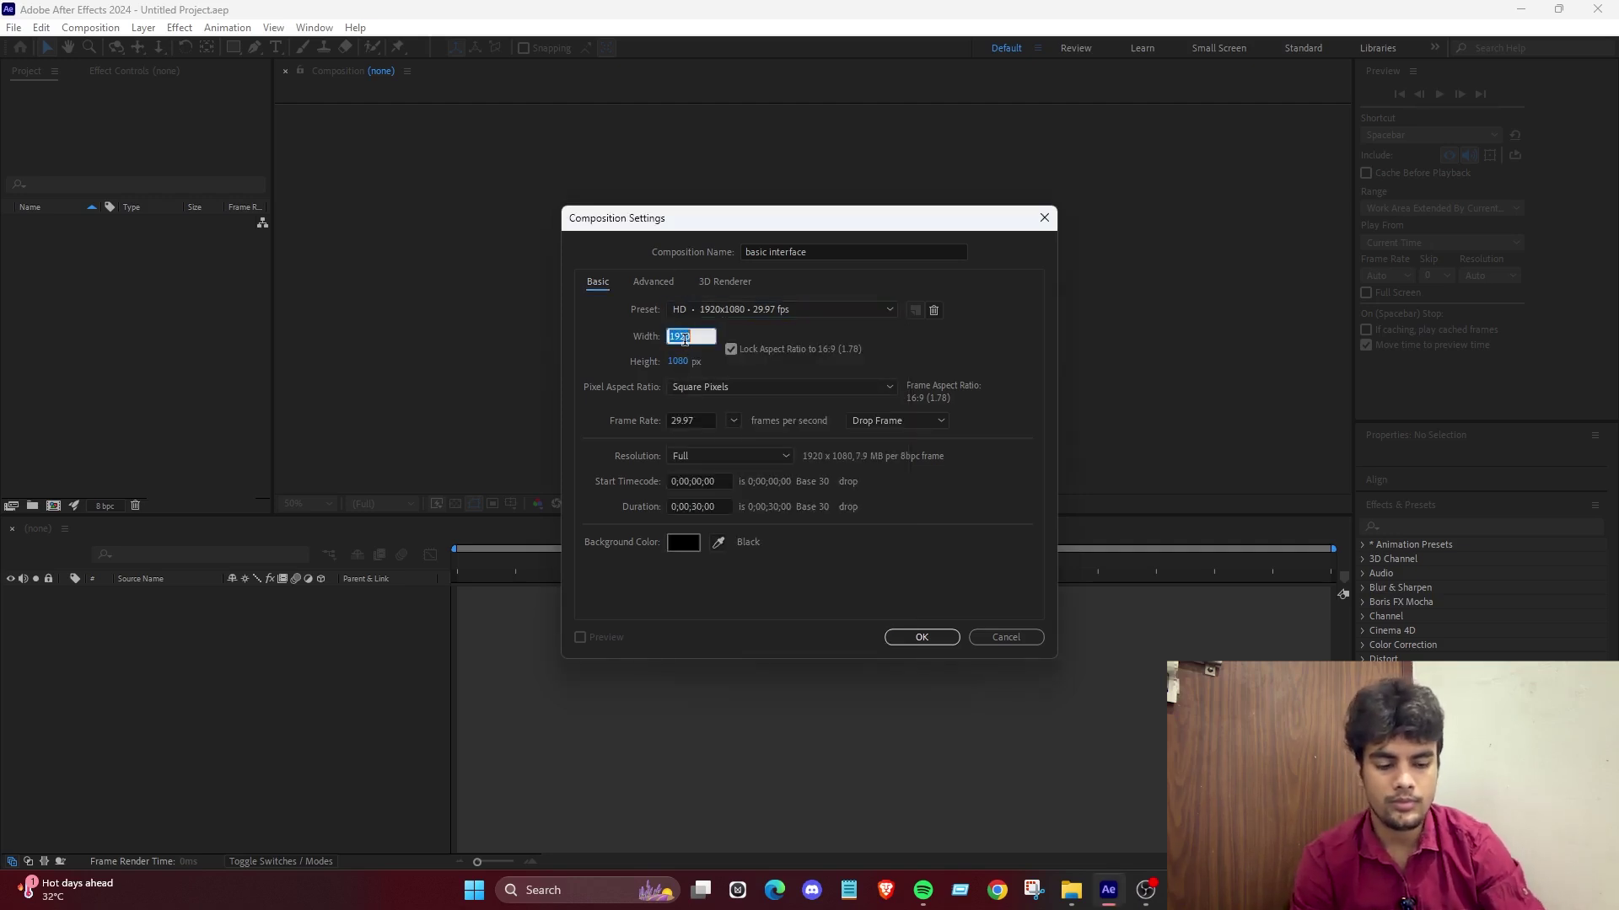
text(4666646)
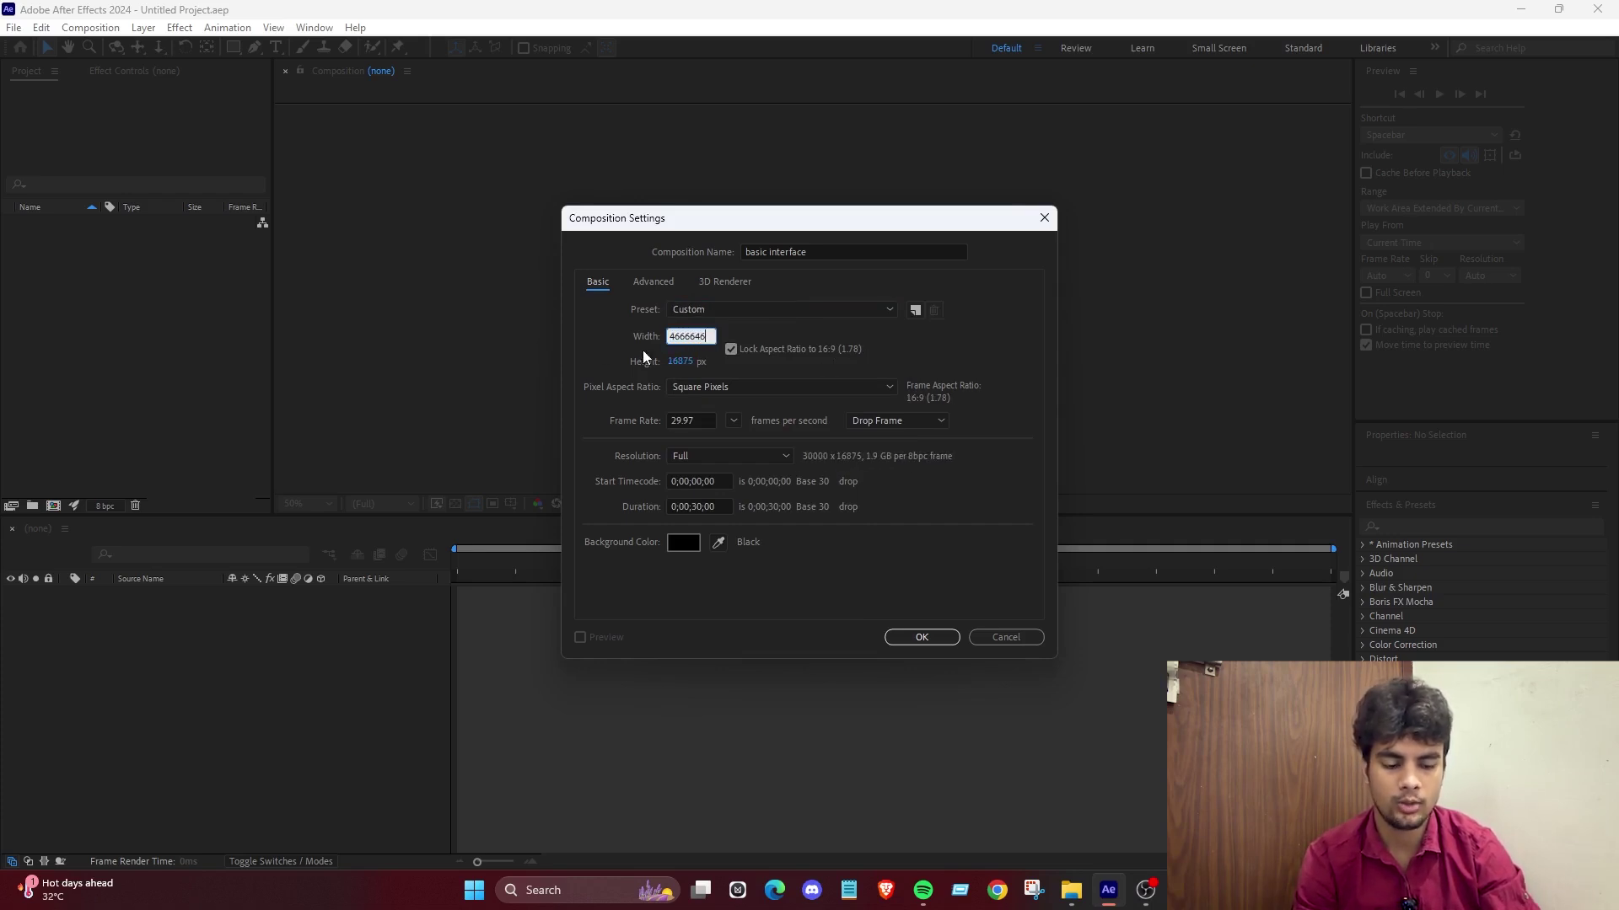
key(ctrl+a)
text(4)
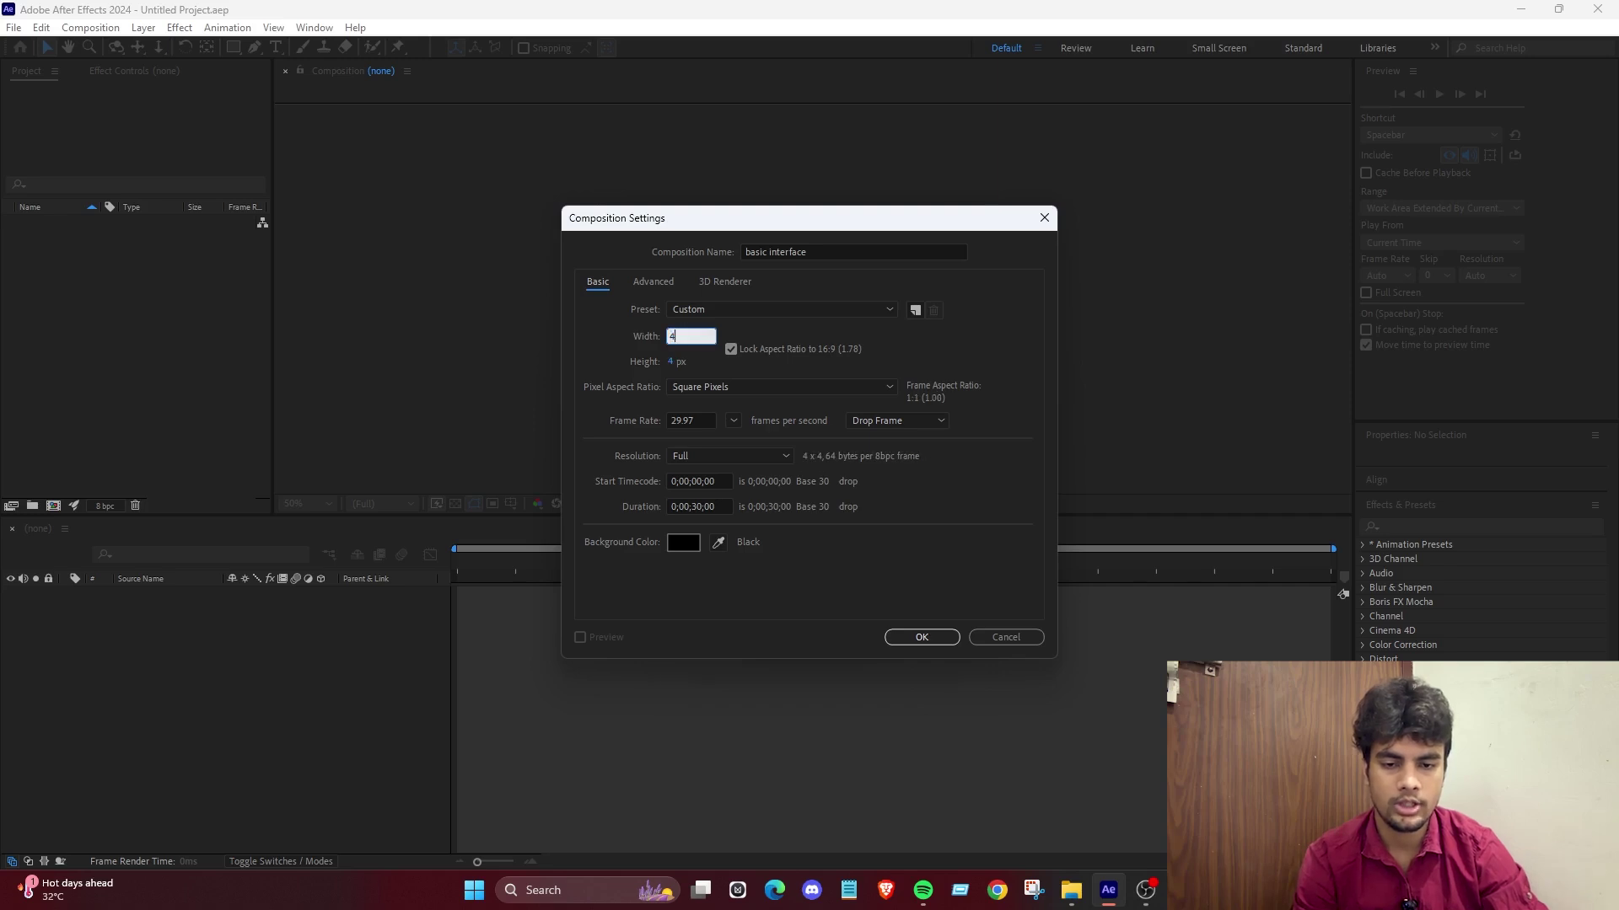
text(4564)
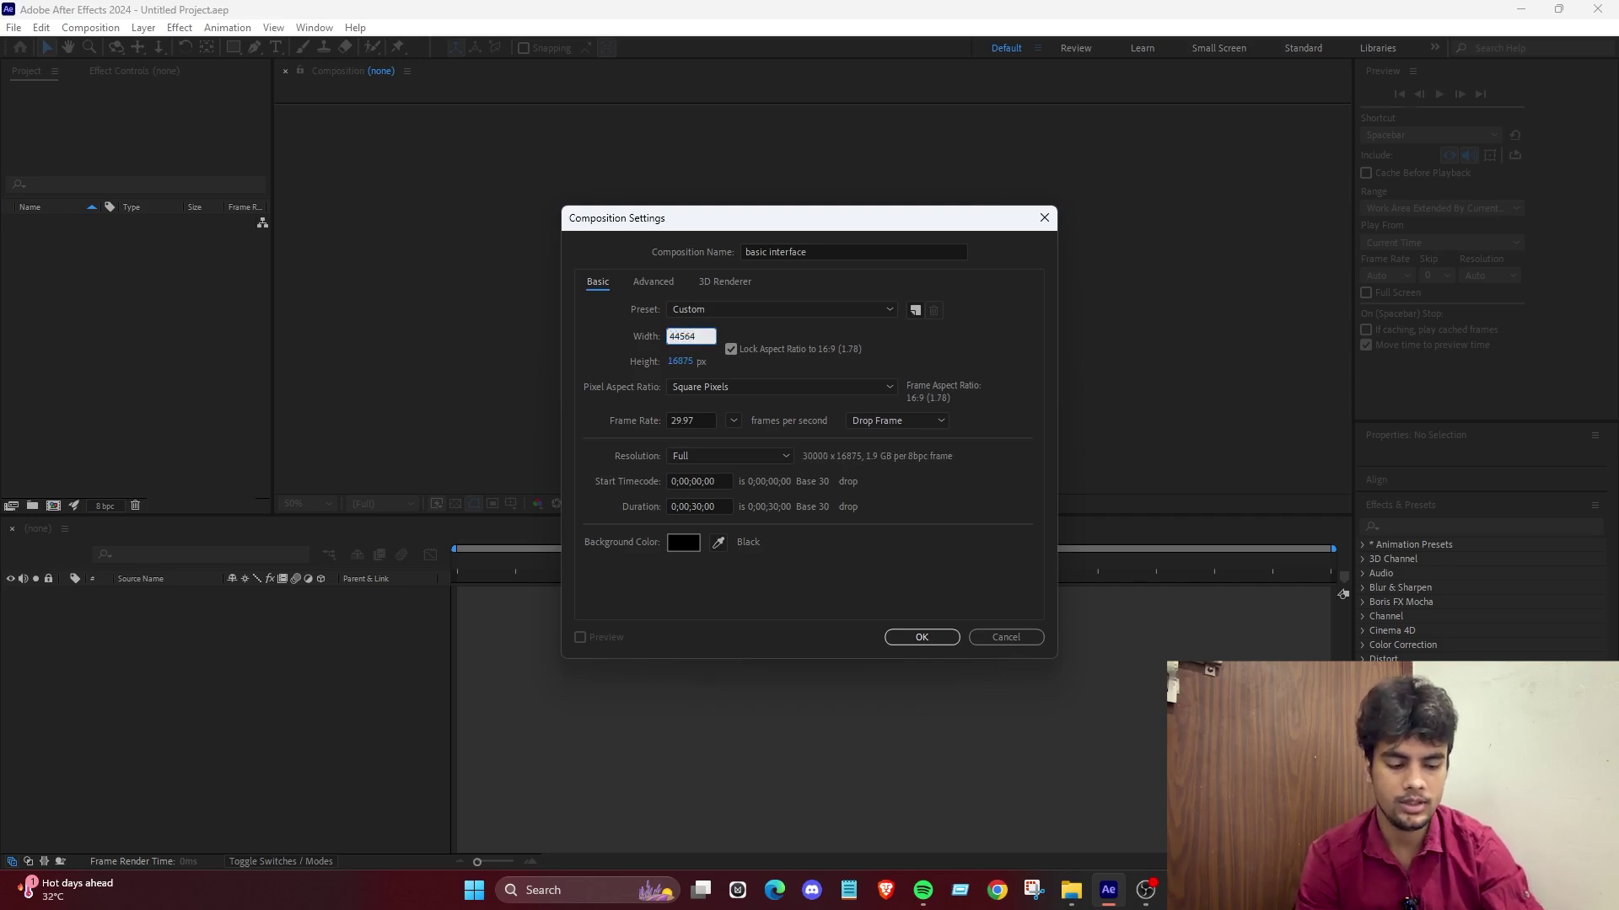
key(BackSpace)
key(BackSpace)
key(BackSpace)
key(BackSpace)
key(BackSpace)
text(19)
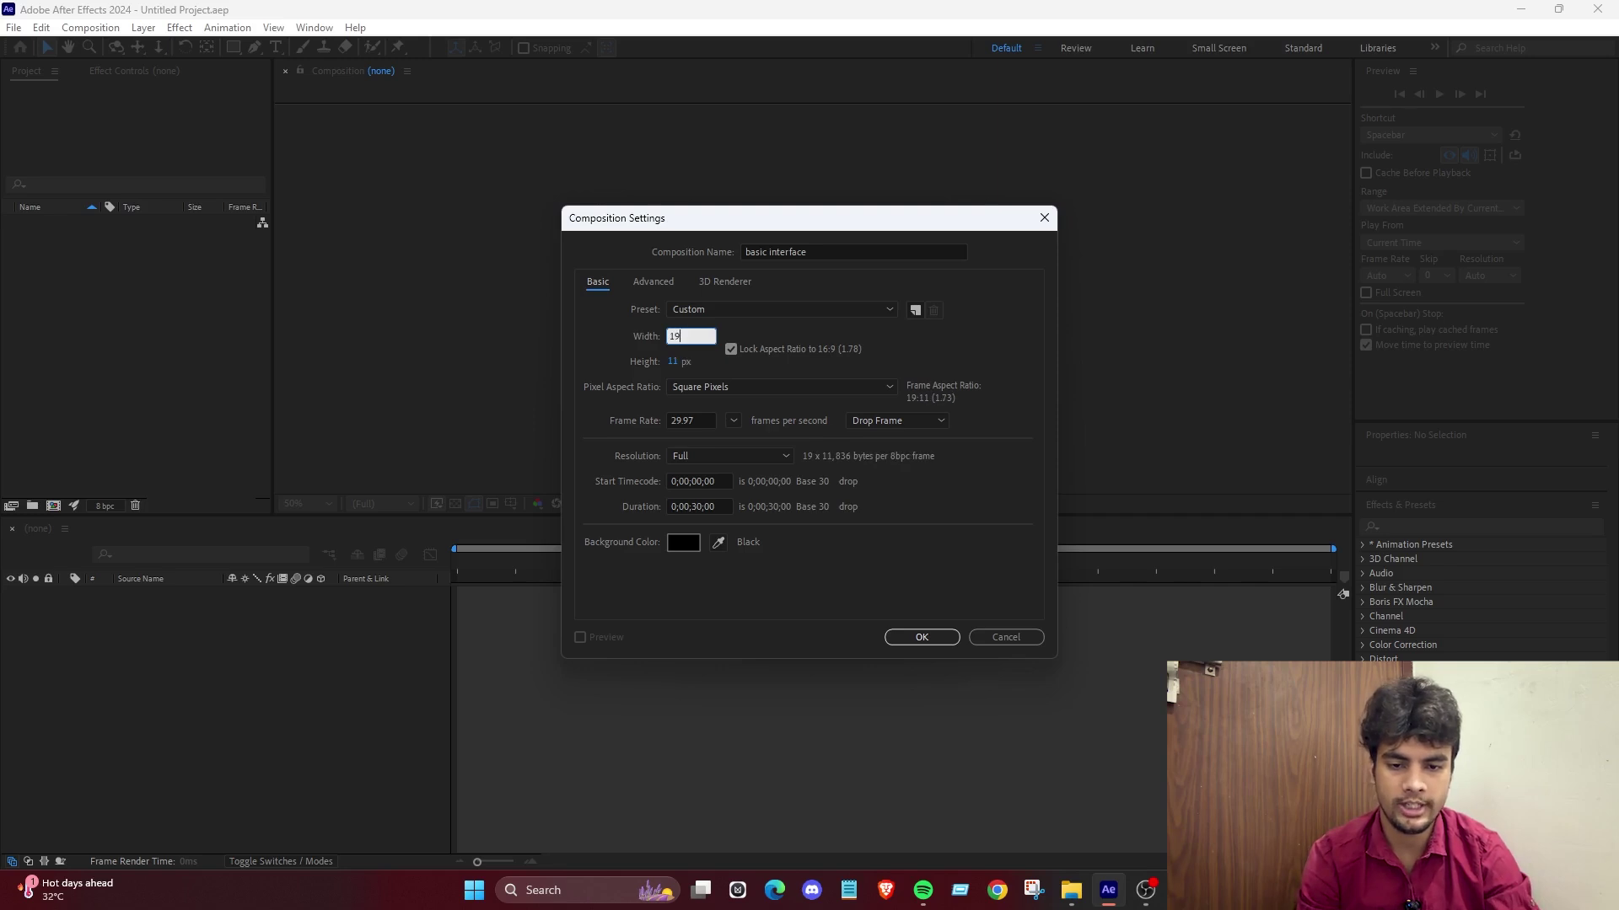
text(20)
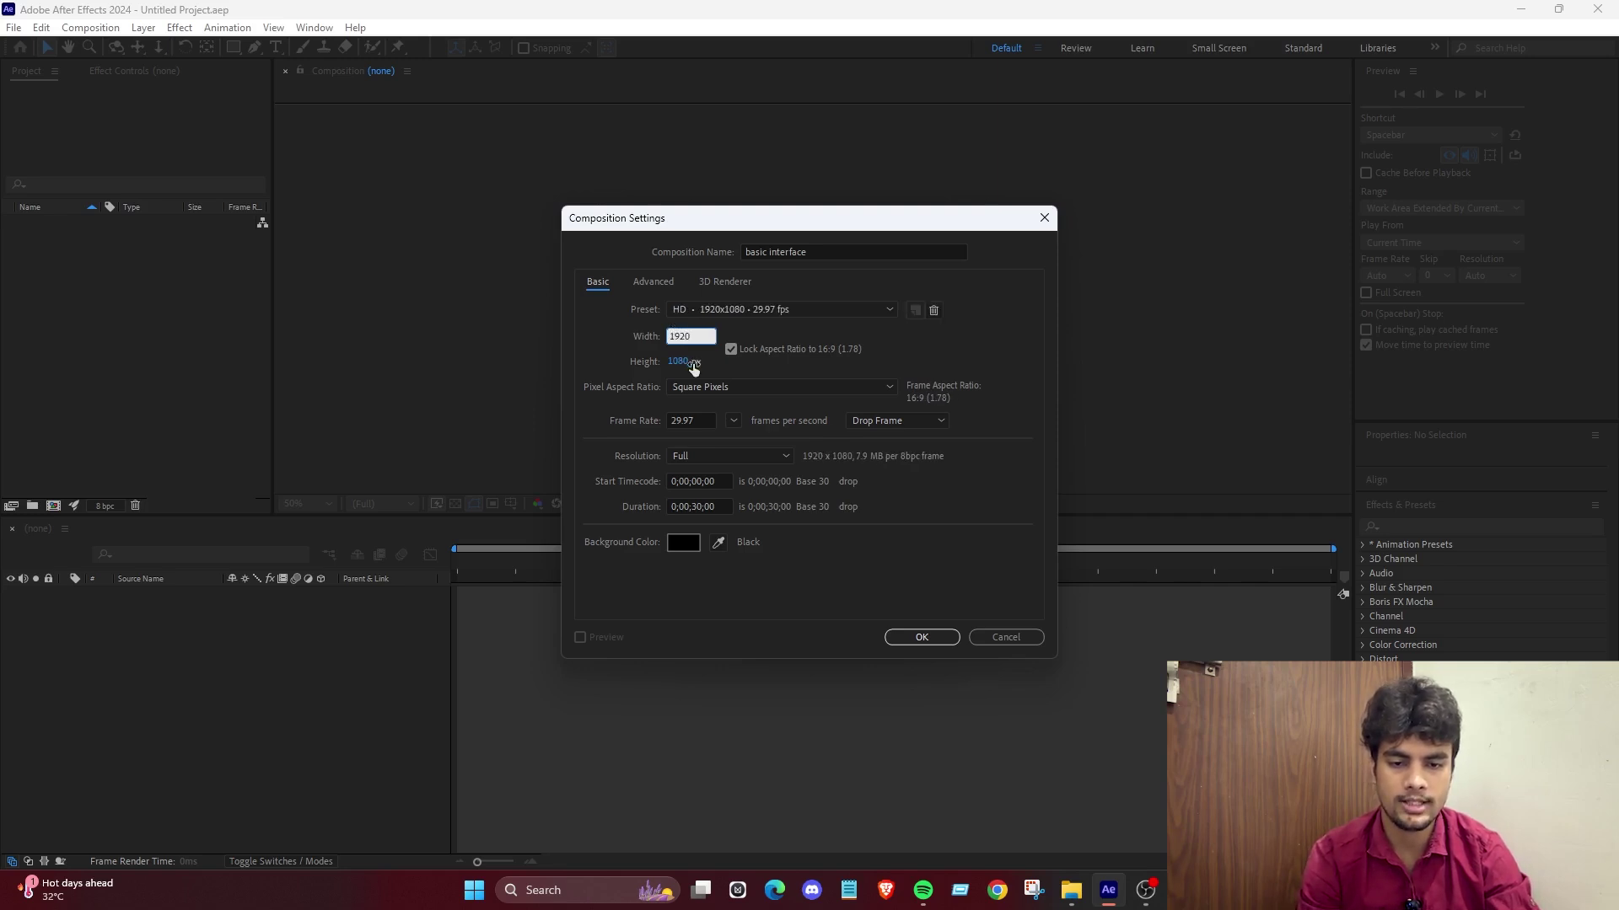
Unlock the aspect ratio, try a composition height of 6516565 px, undo that height and lock the ratio again.
click(729, 358)
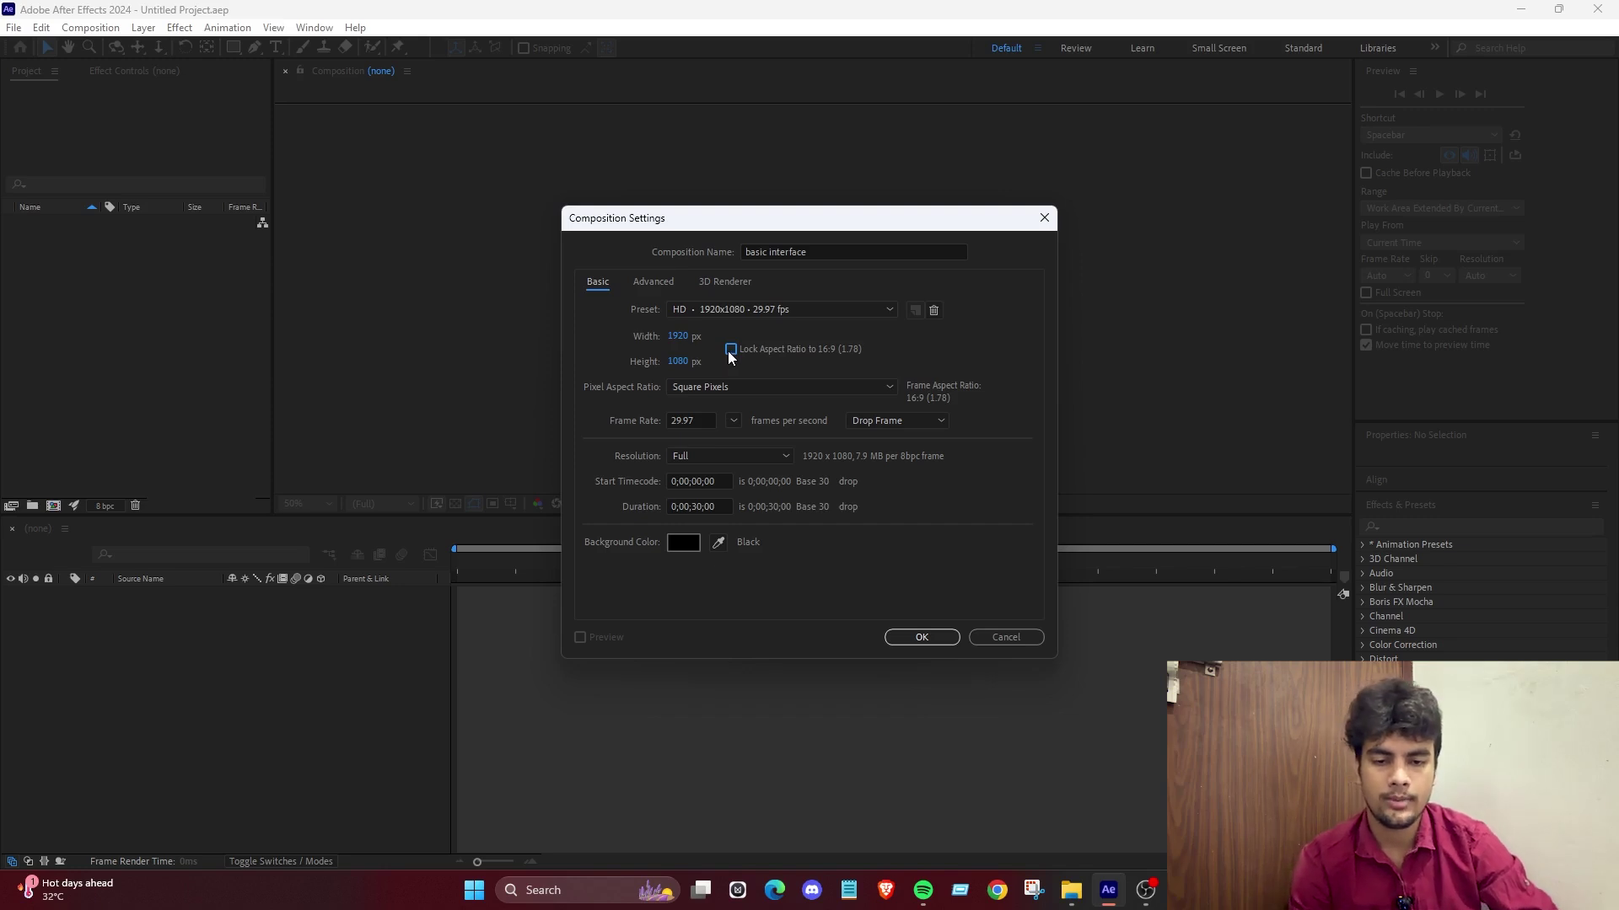
click(730, 348)
click(678, 362)
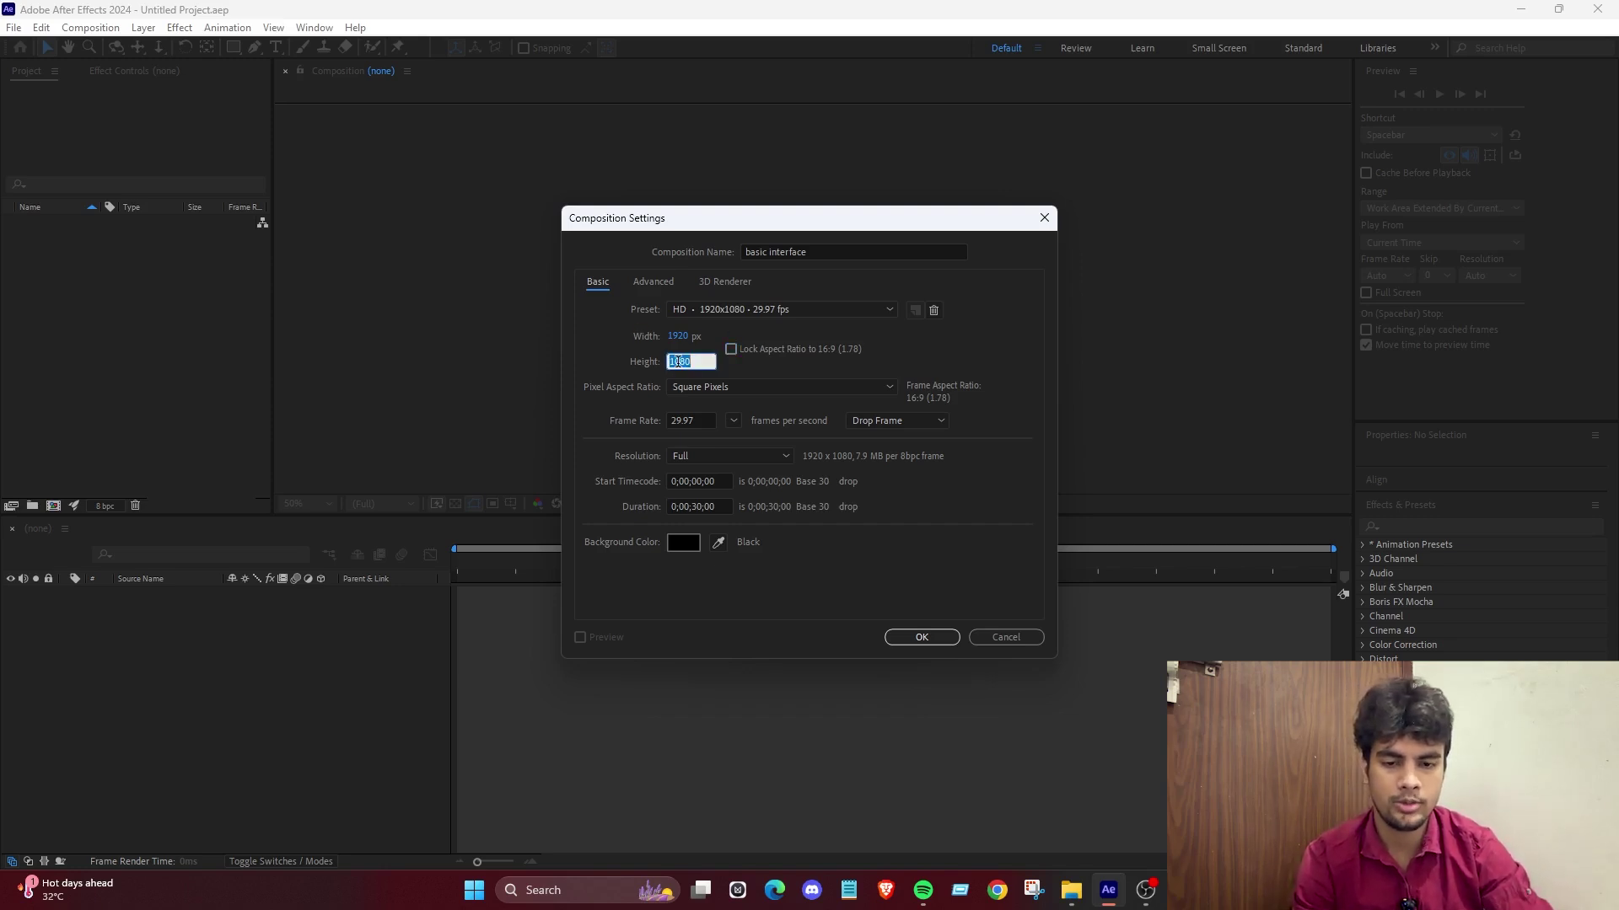
text(6516565)
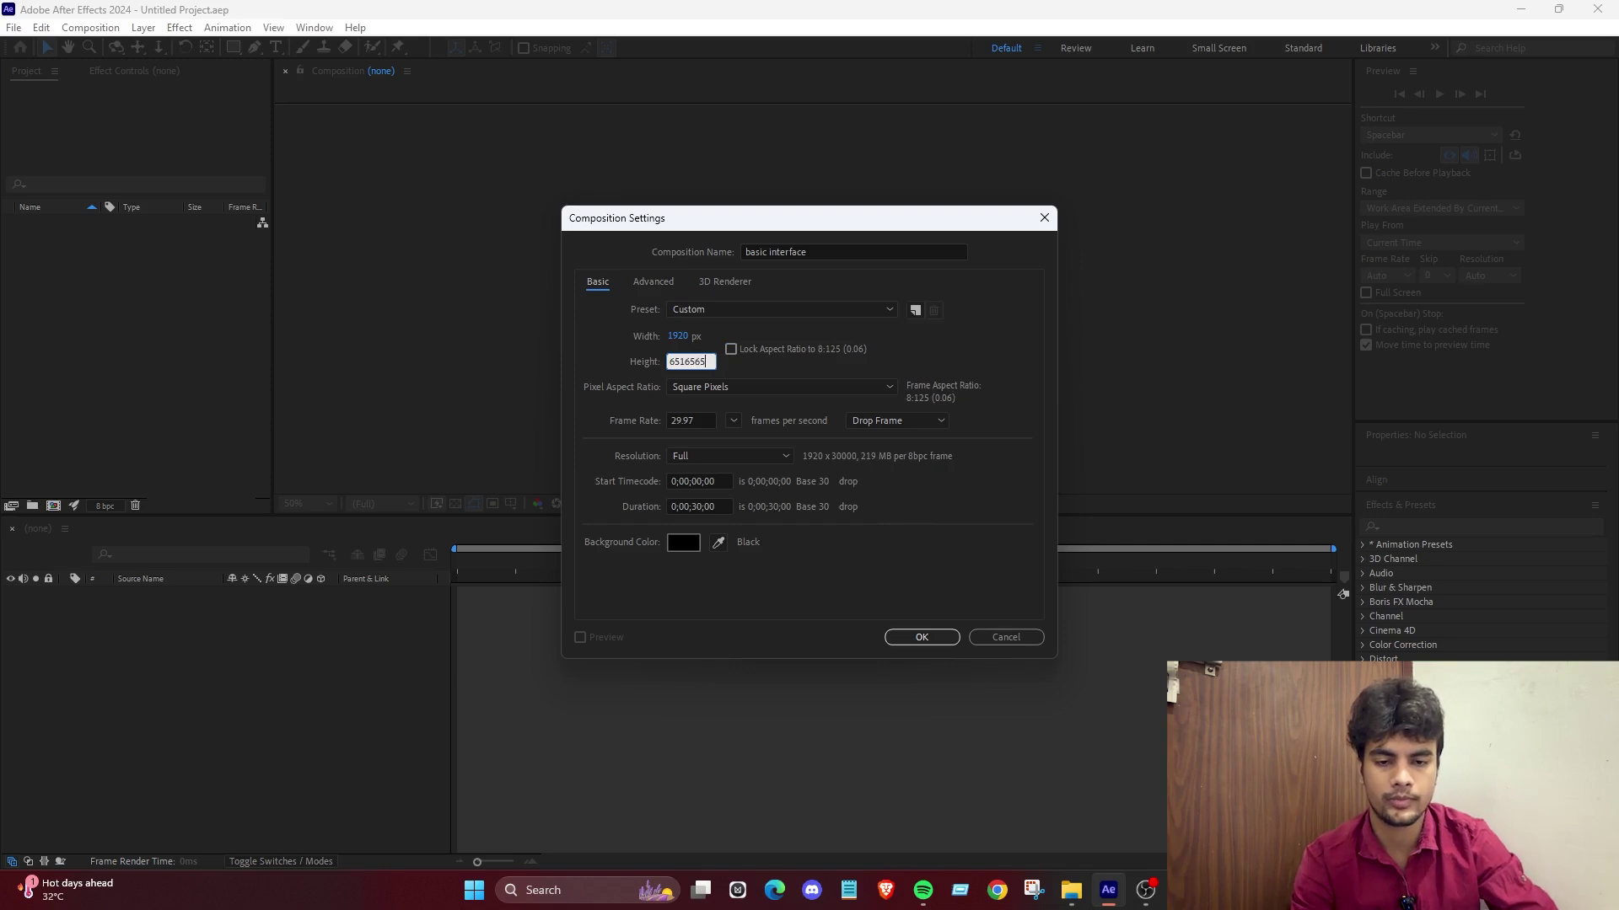
key(ctrl+z)
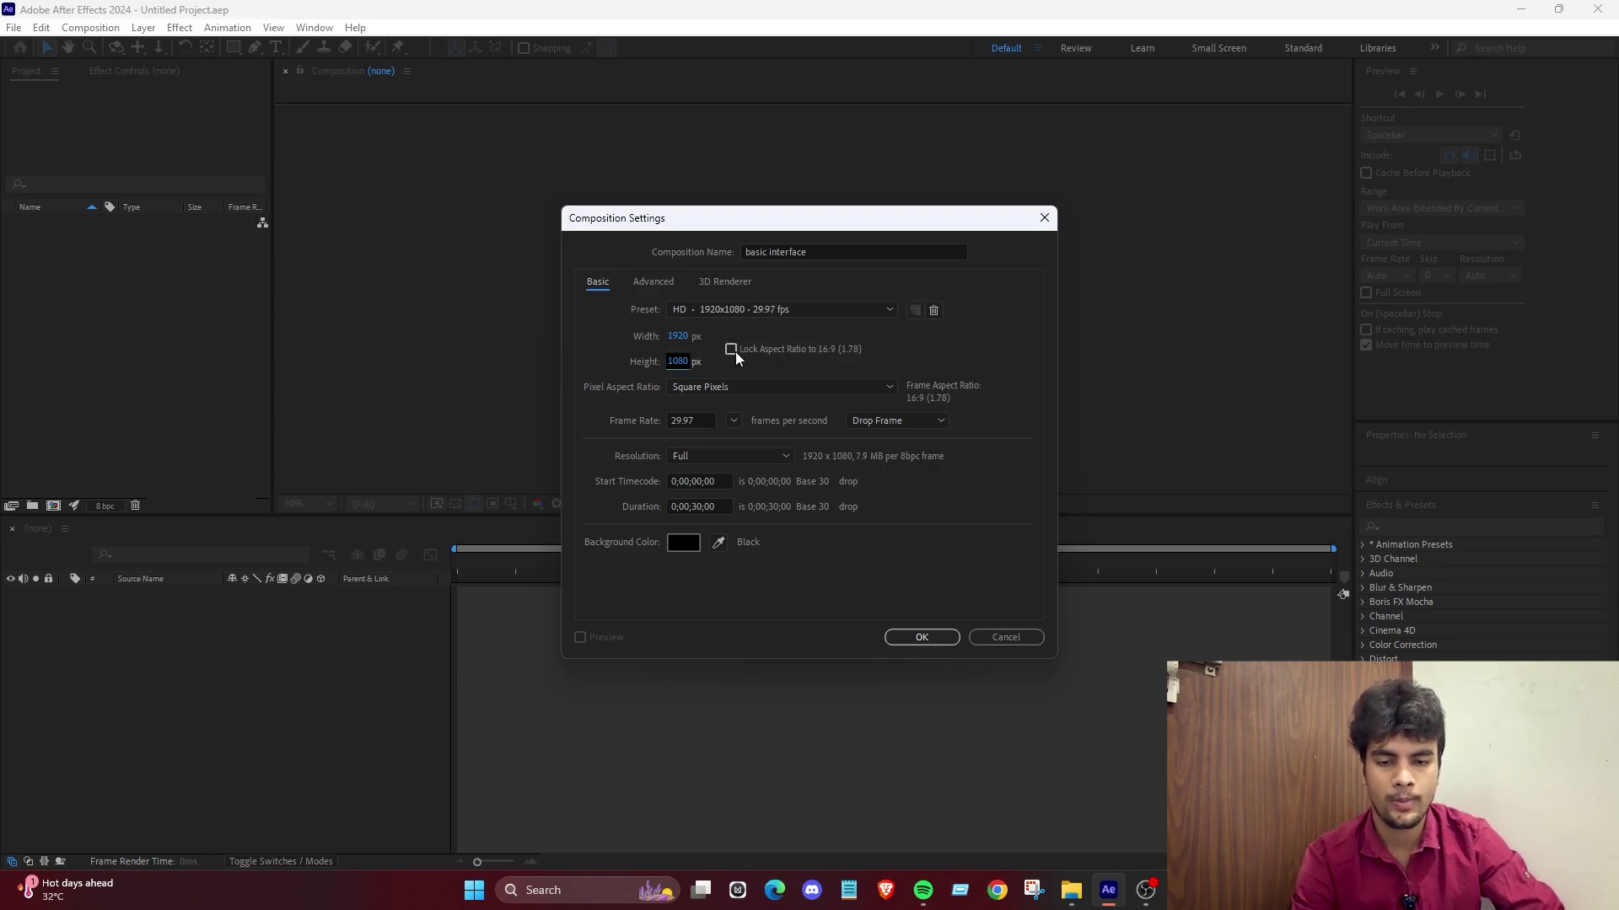
click(731, 349)
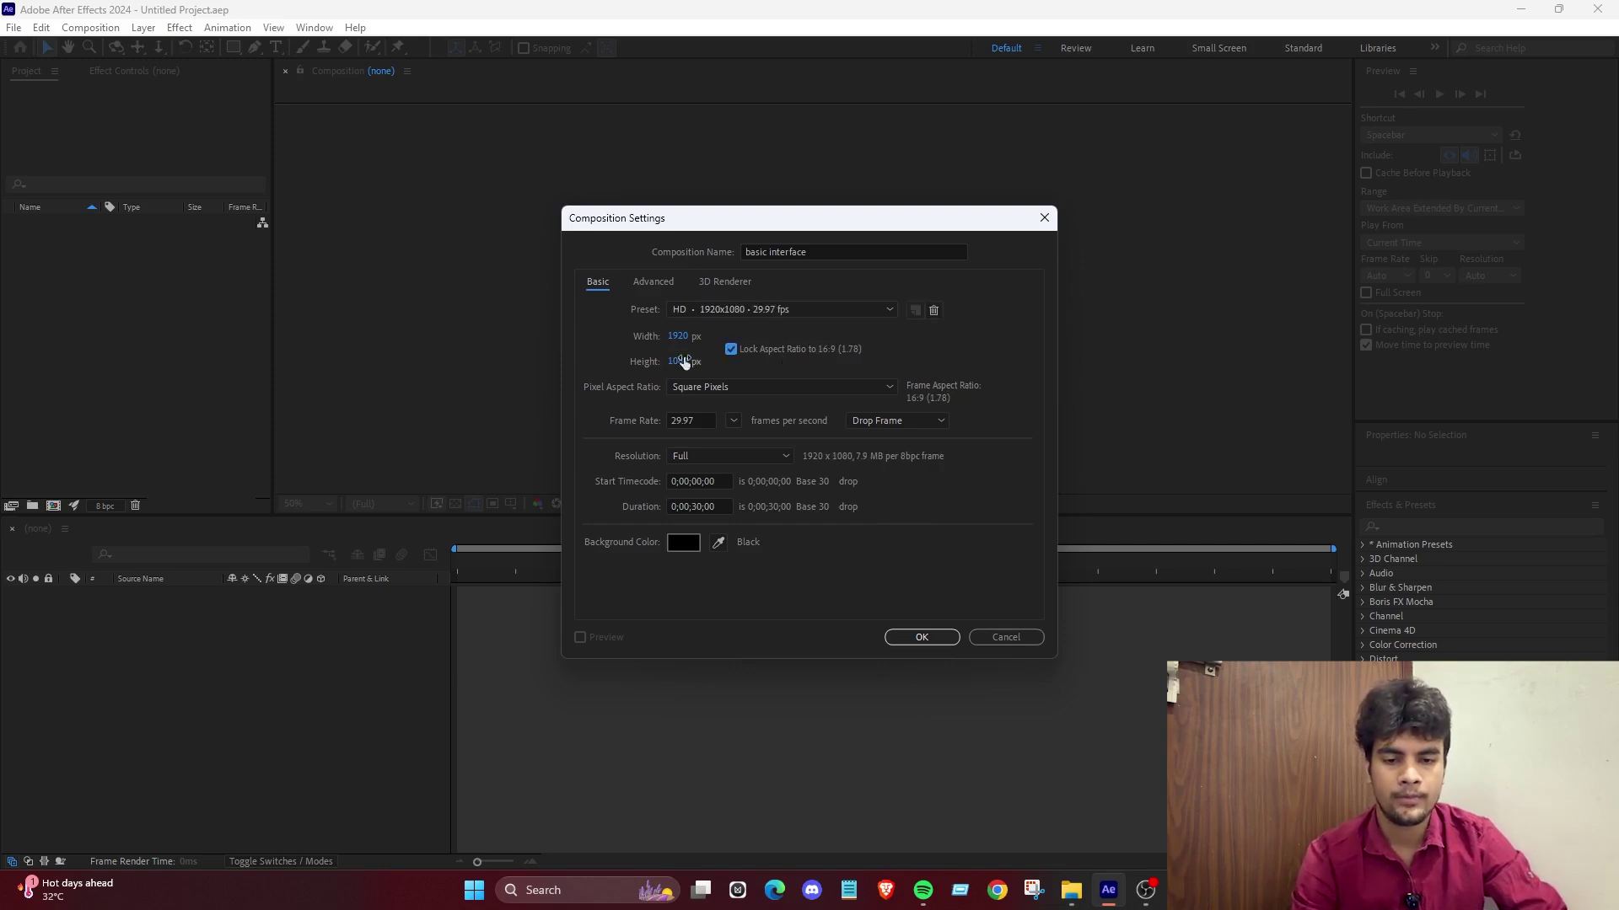
Set the composition's frame rate to 30 frames per second.
click(700, 419)
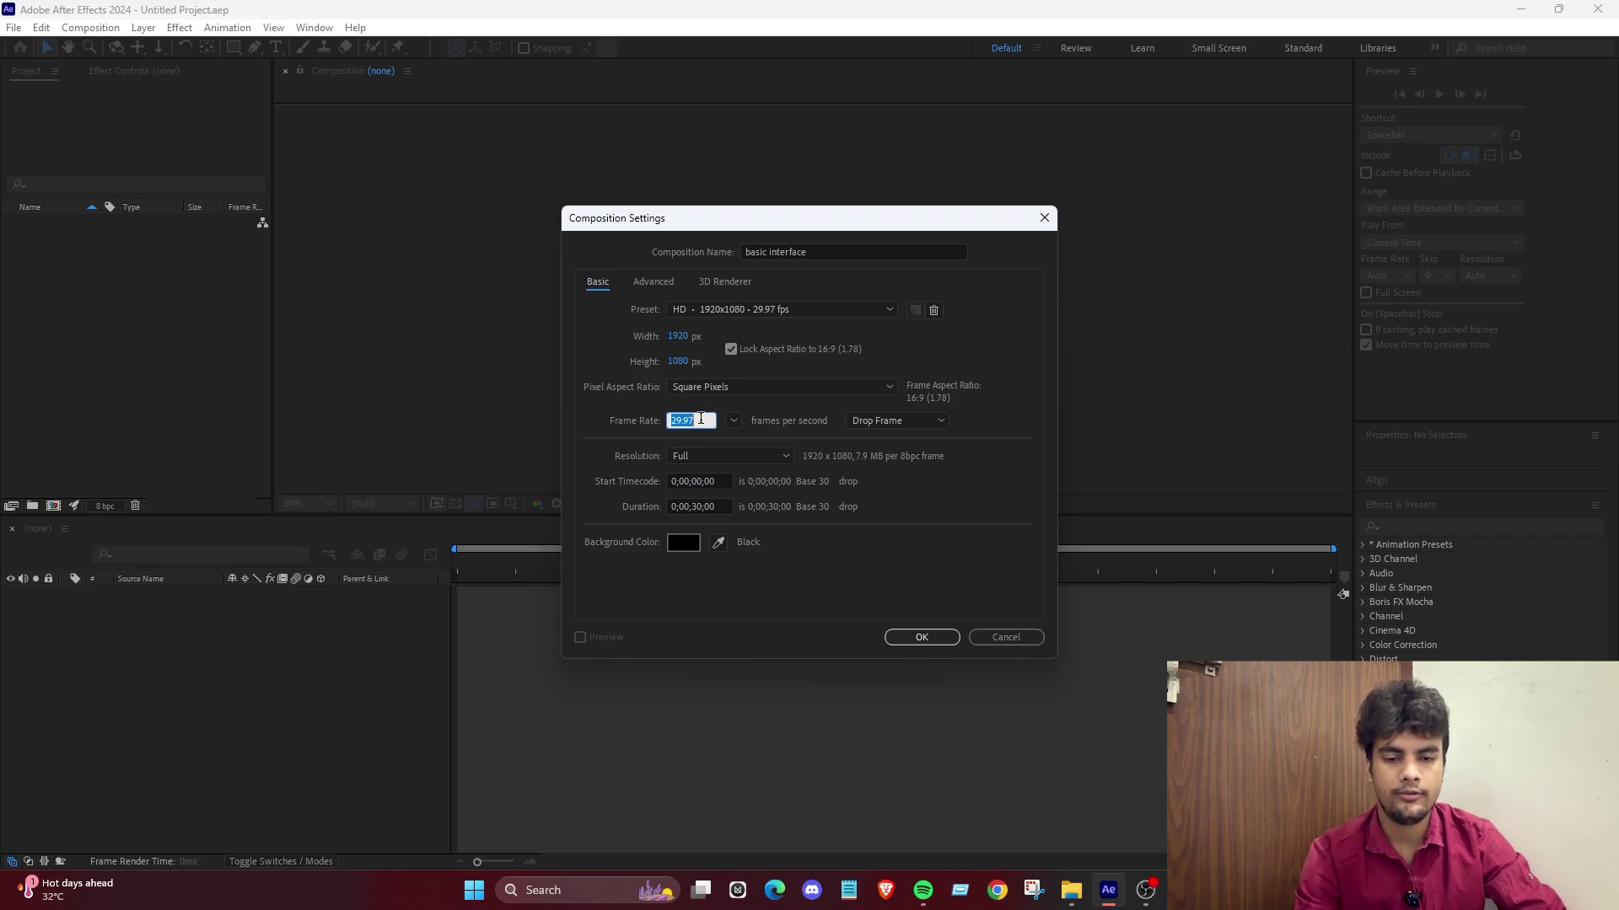
click(734, 421)
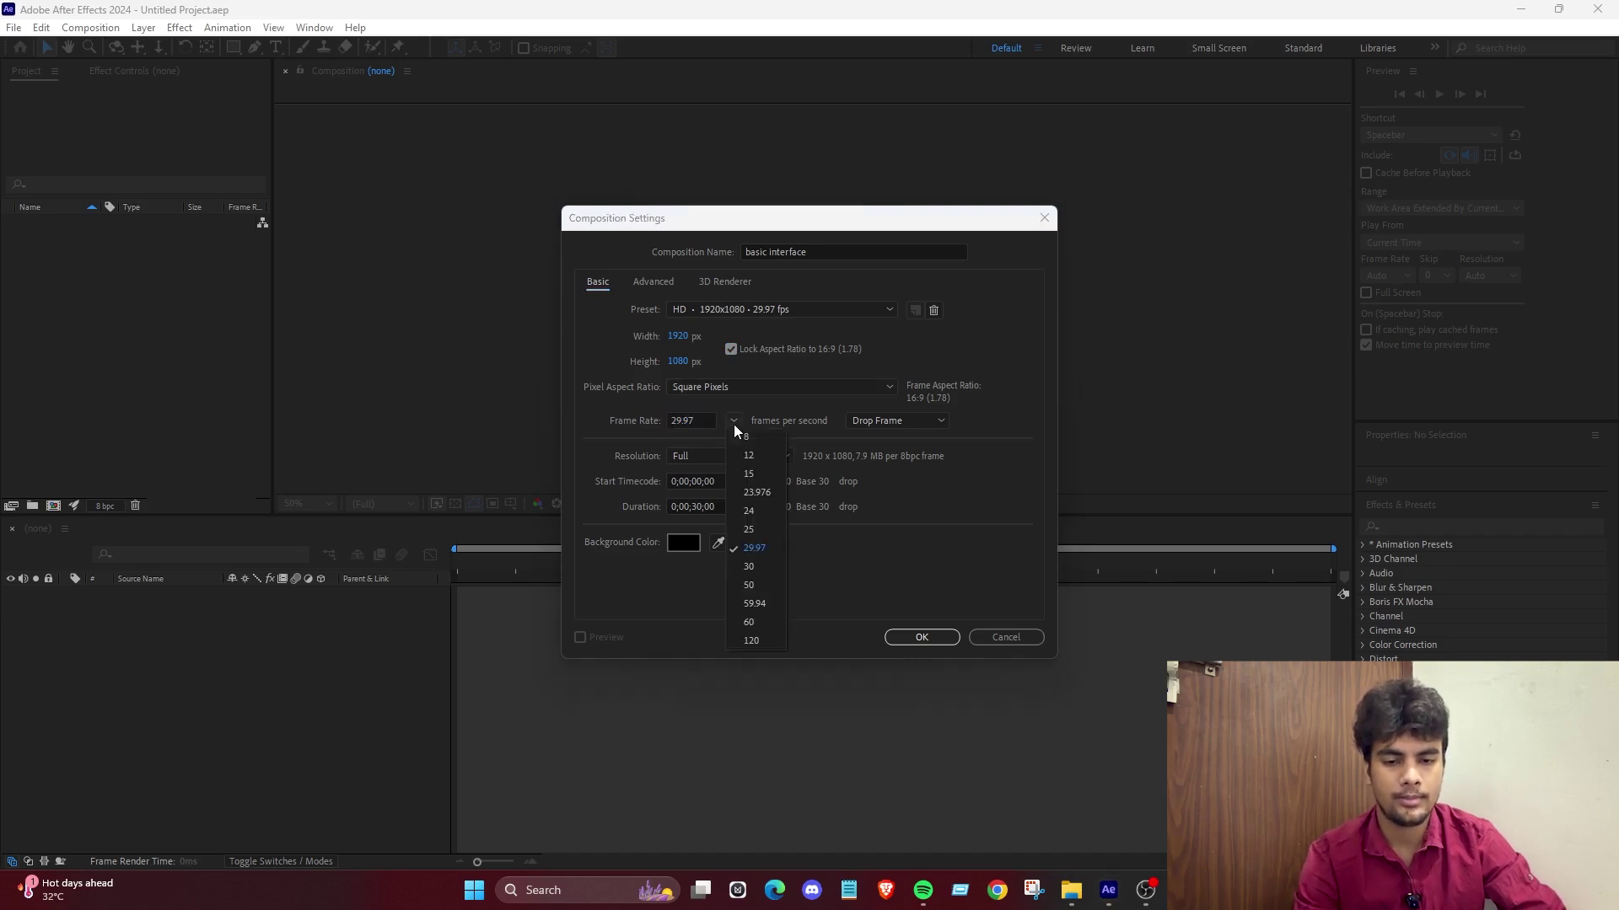
click(759, 569)
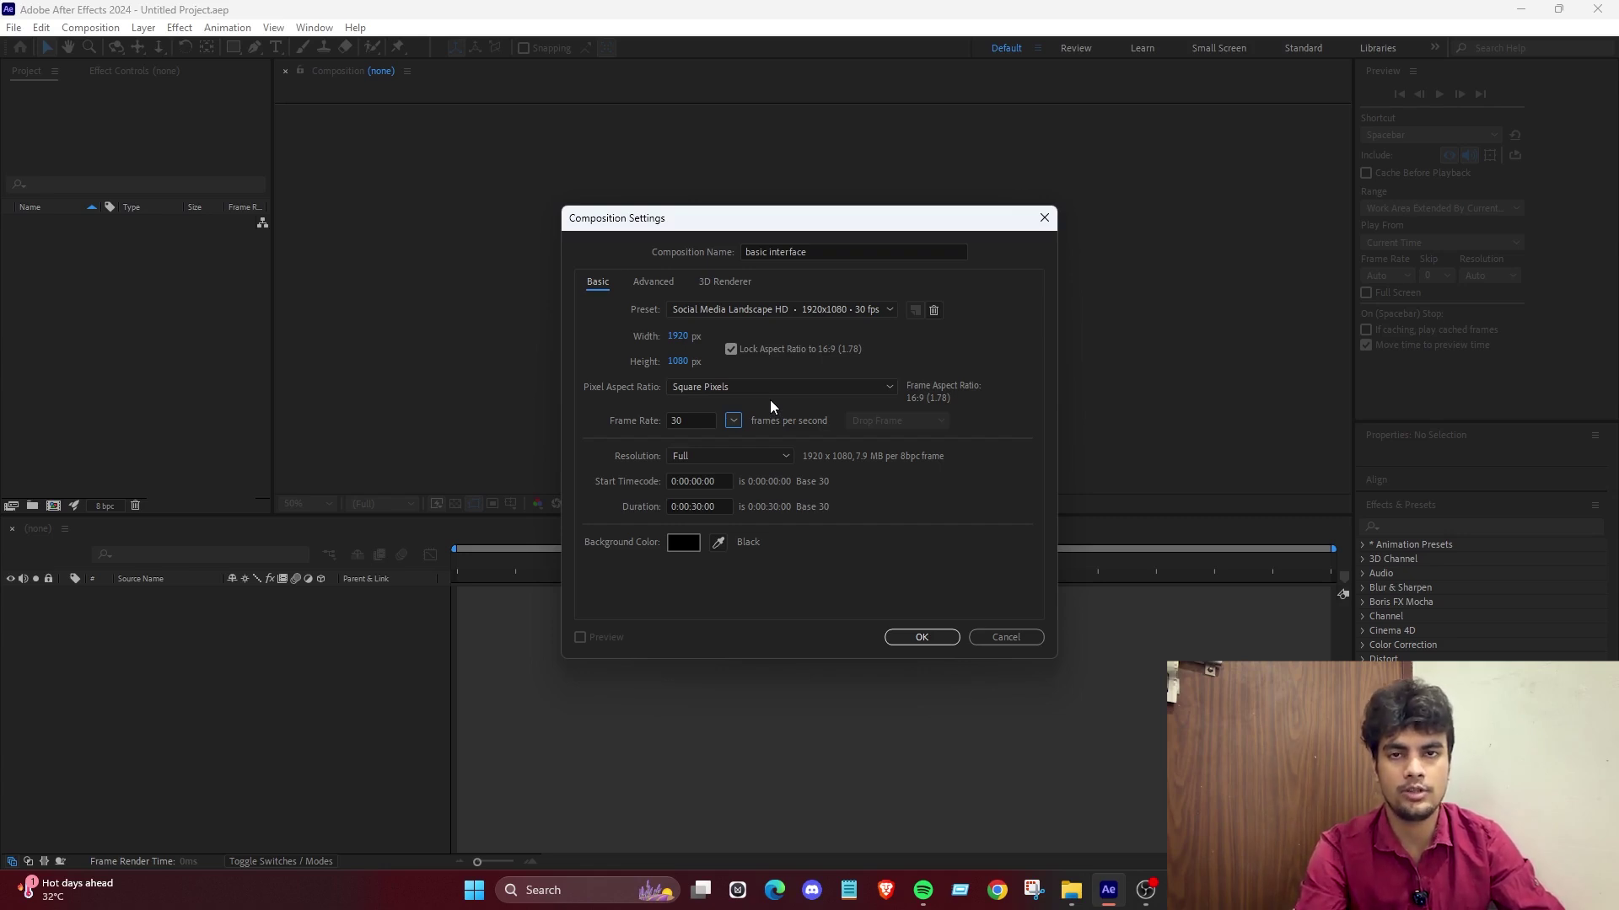
Set the composition's background color to white (FFFFFF) and create the composition with the current settings.
key(Tab)
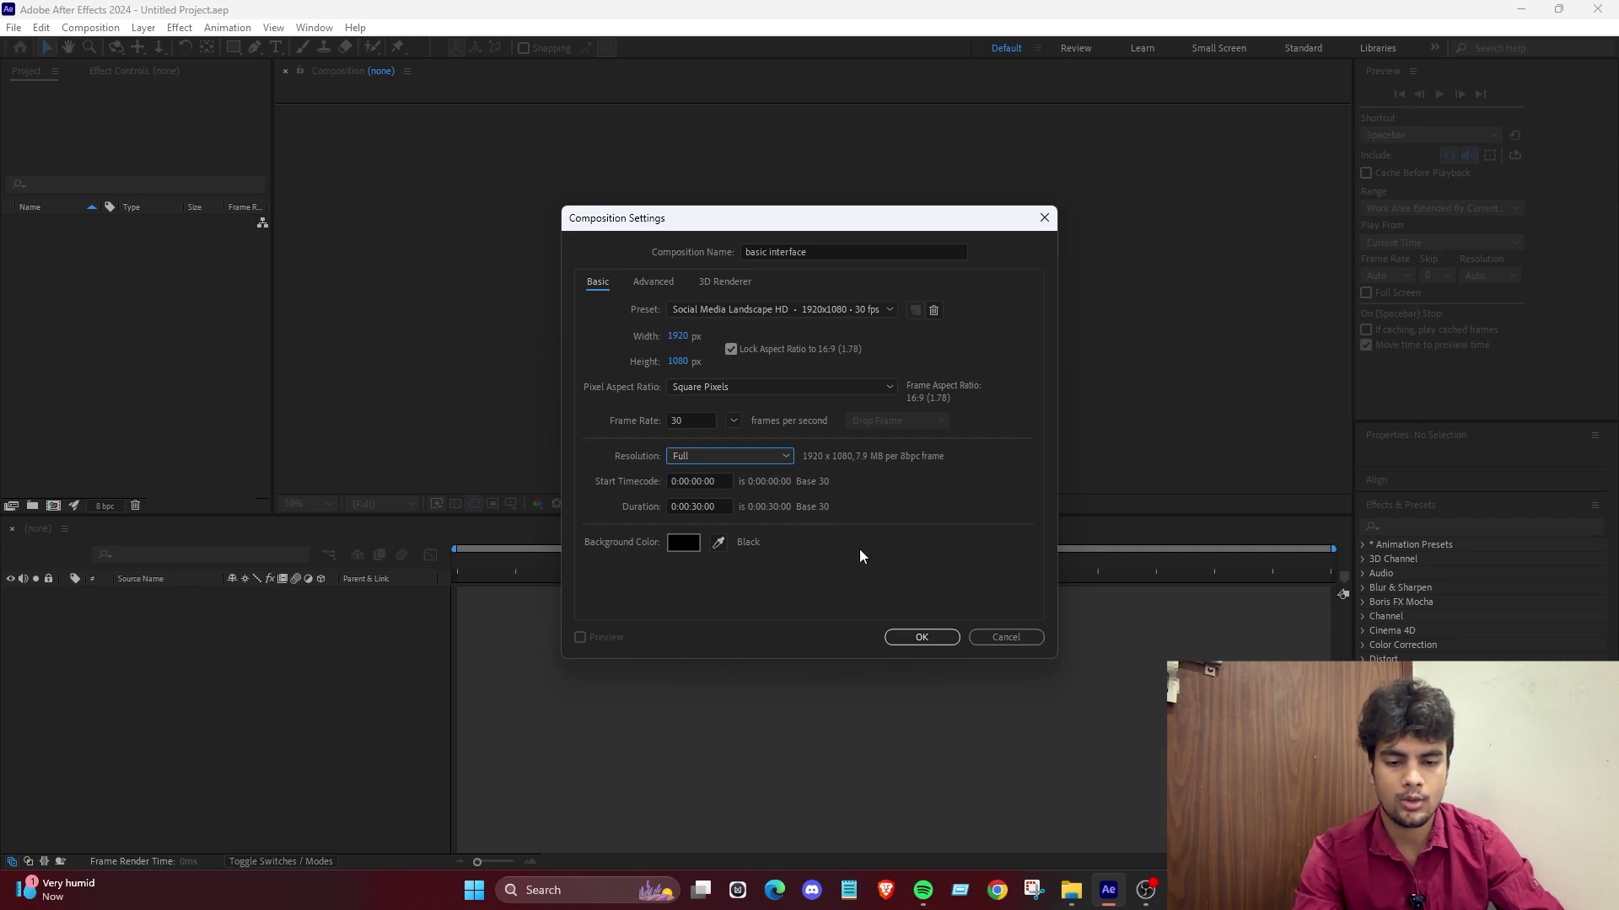
click(683, 542)
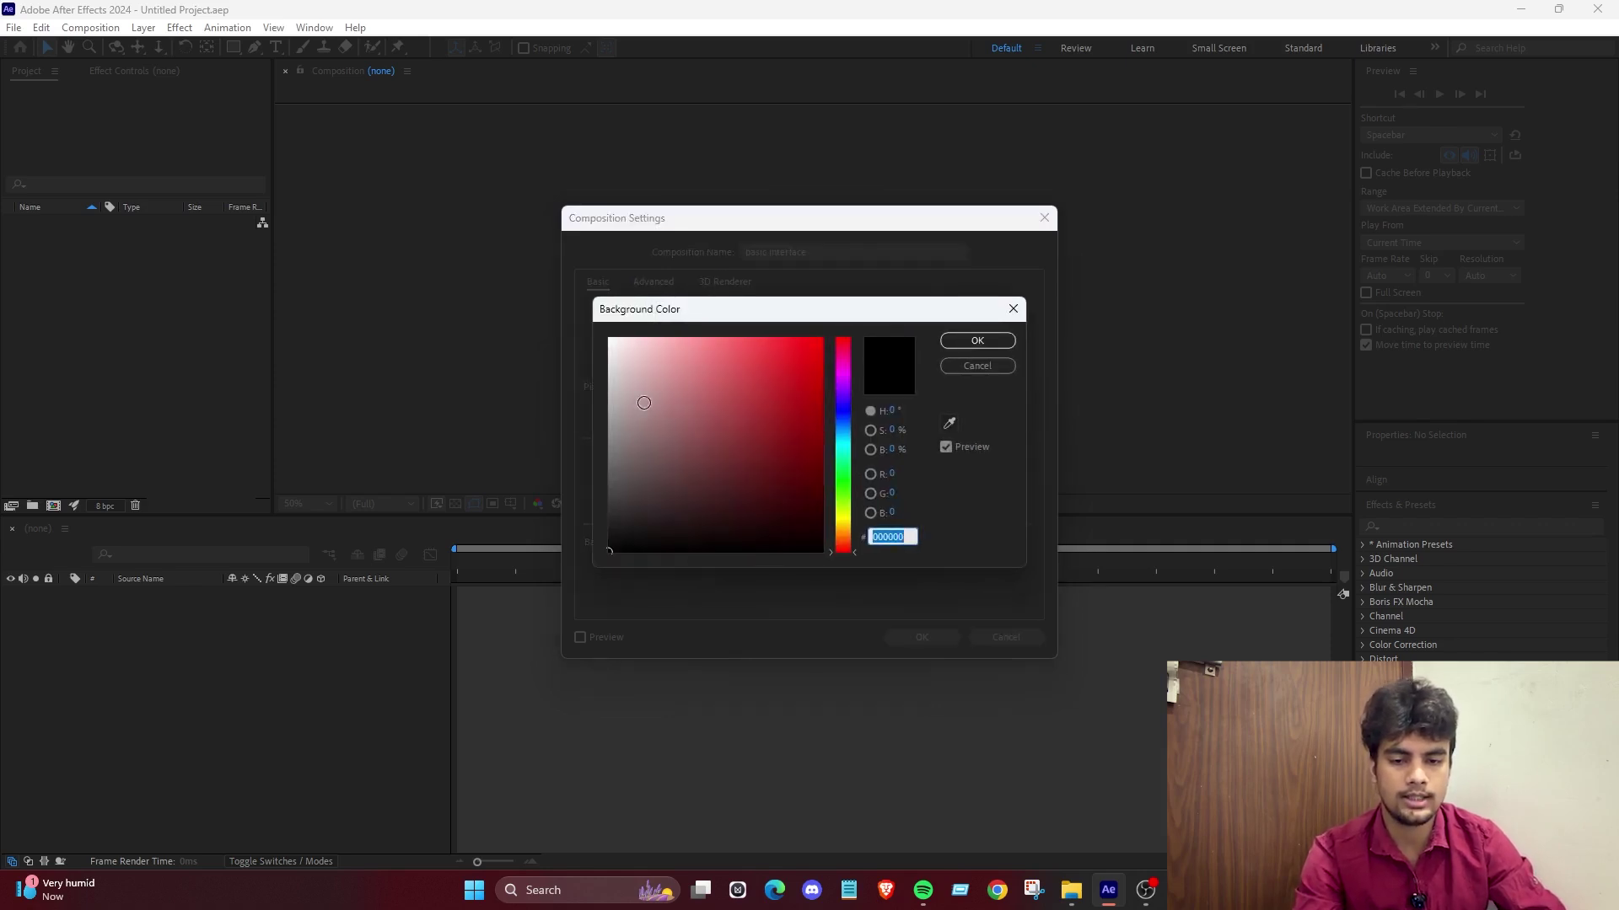
text(ffffff)
key(Tab)
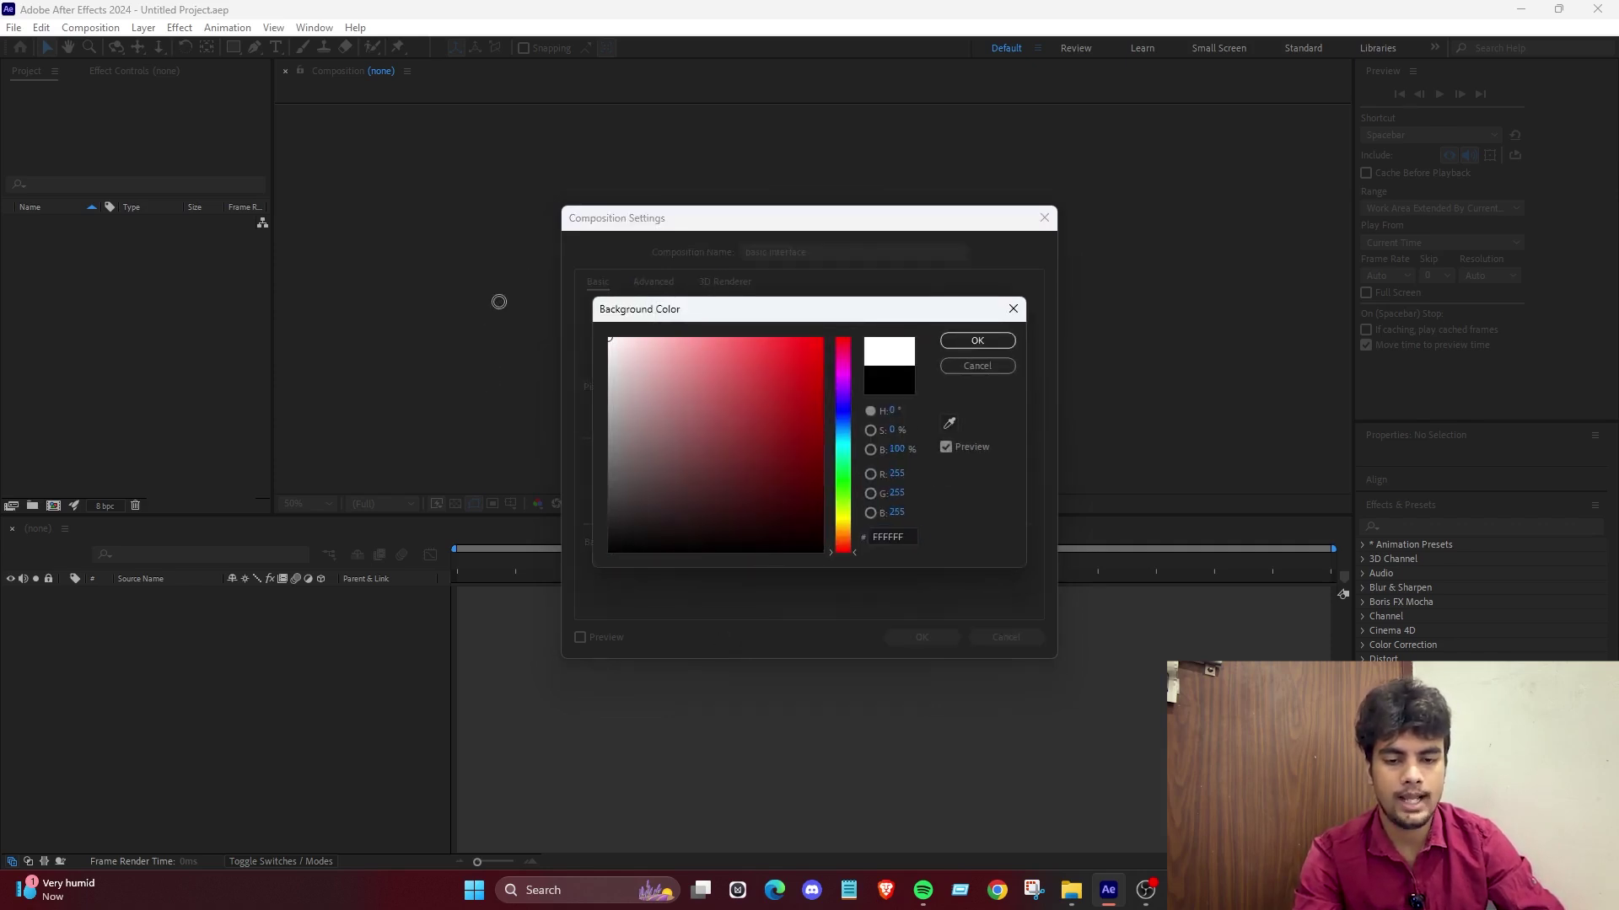
drag(611, 523, 548, 241)
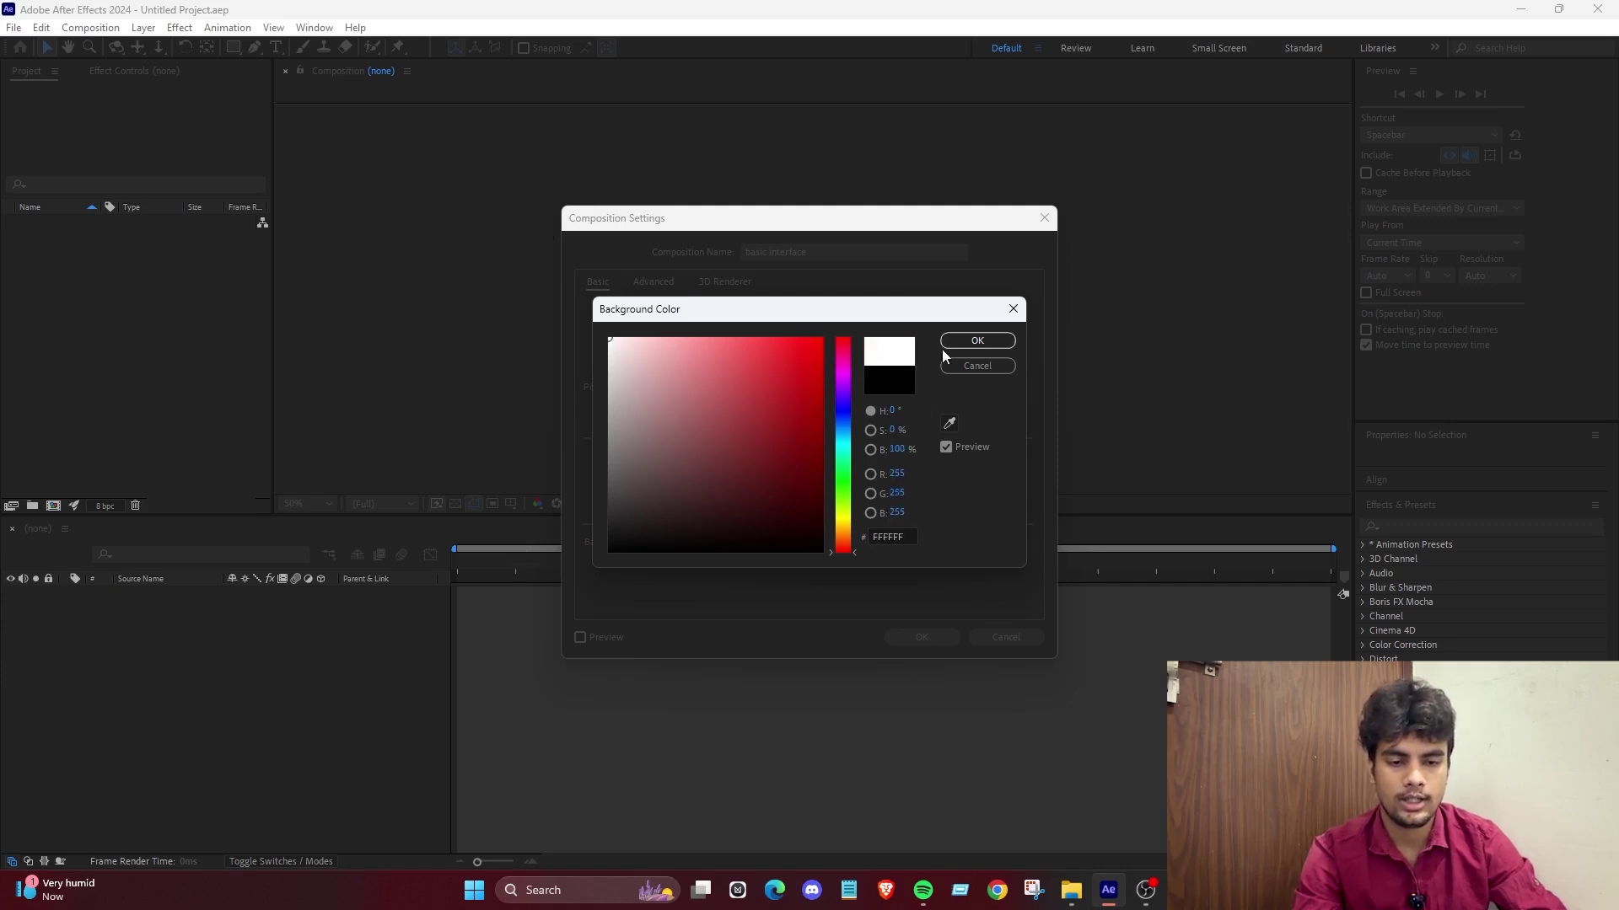
click(969, 341)
click(938, 635)
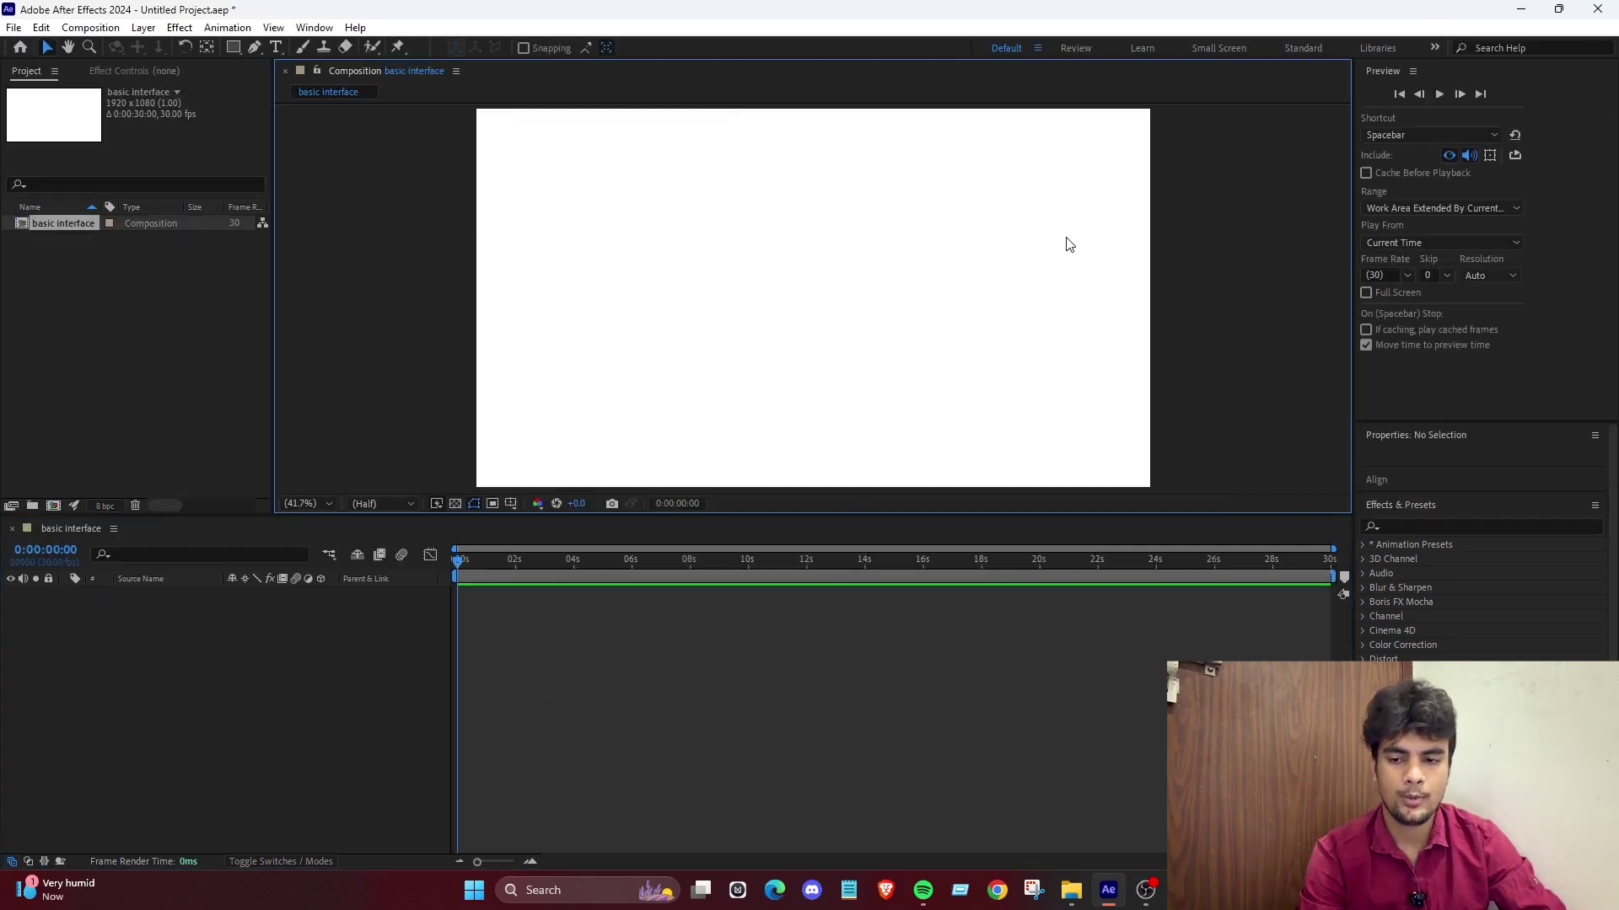
click(1126, 621)
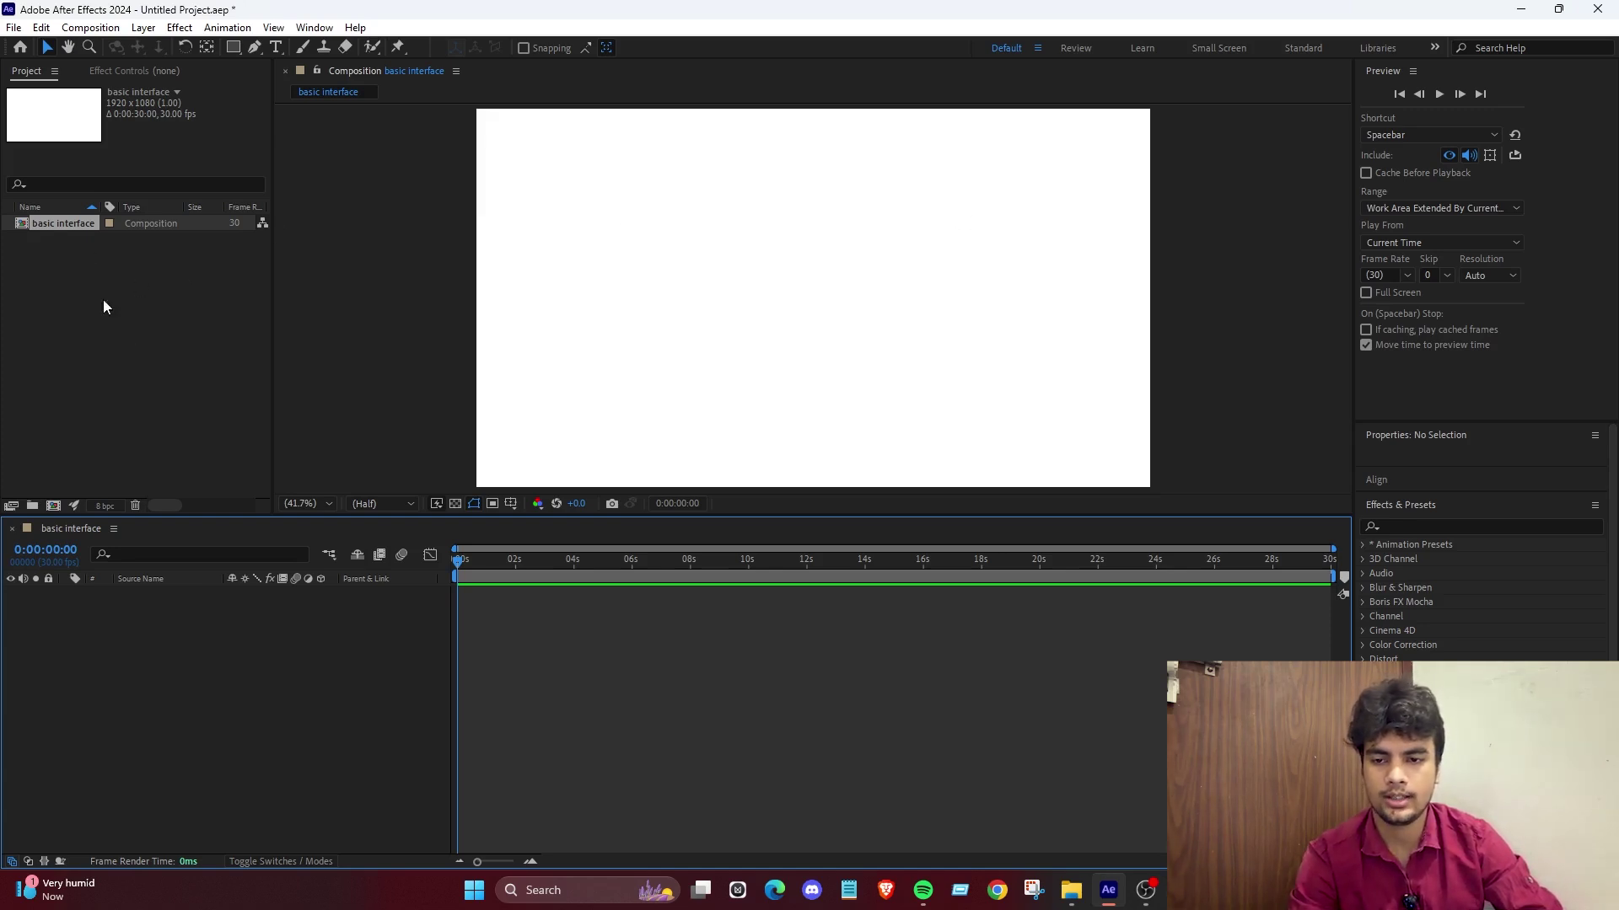
Import the landscape JPG photo of the deer silhouettes from the Downloads folder and create a new composition from it.
double_click(144, 354)
click(280, 221)
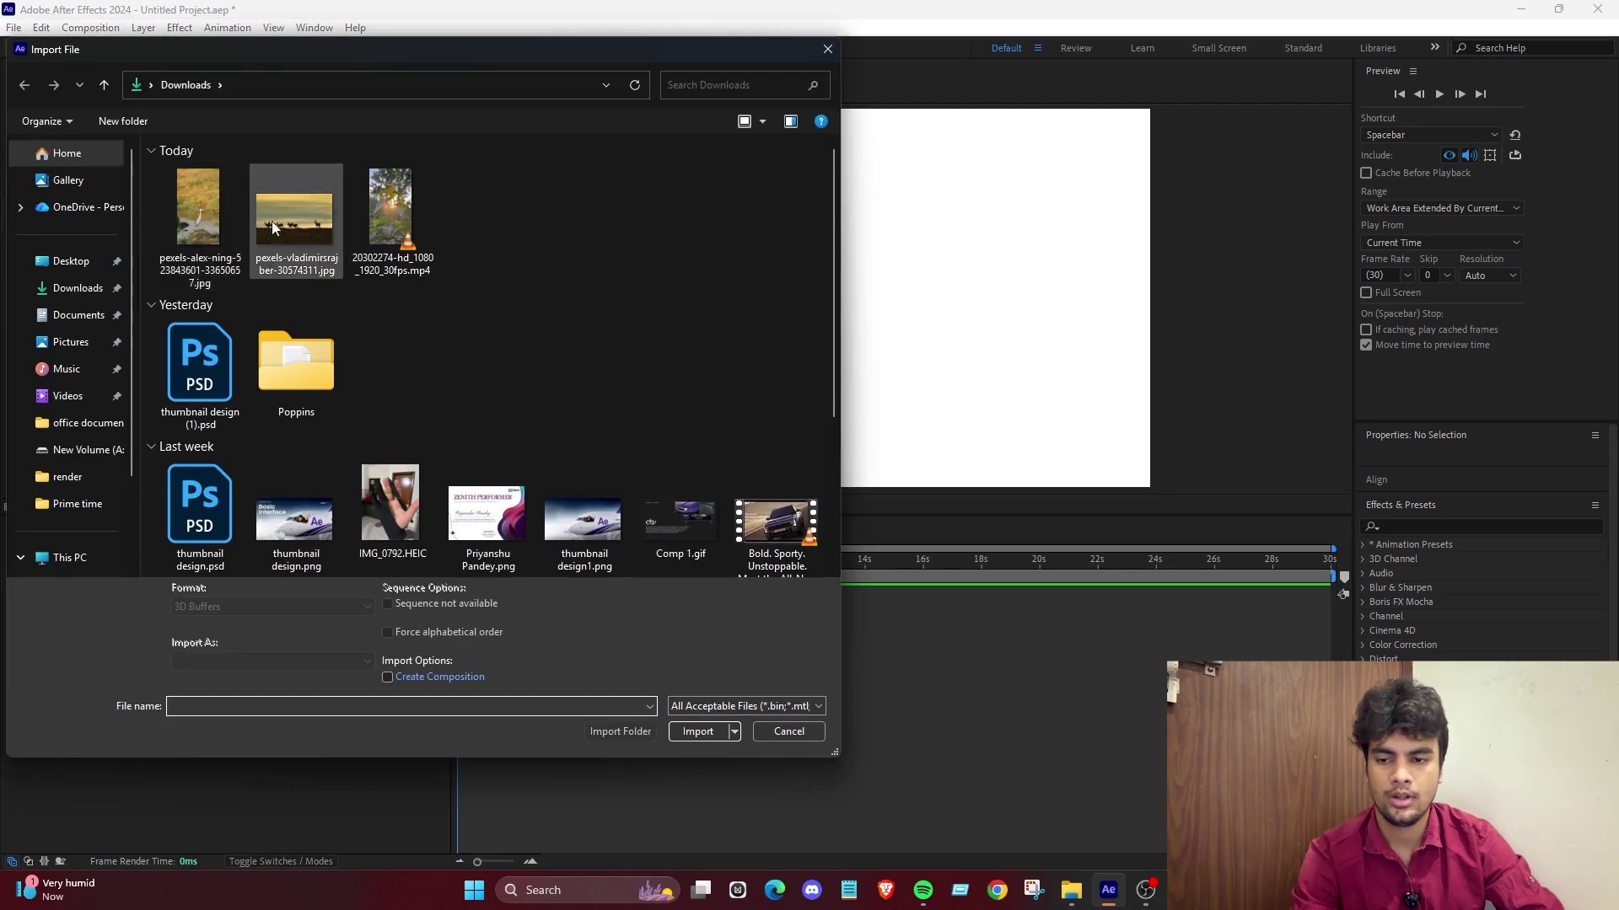
double_click(280, 221)
drag(36, 241, 58, 411)
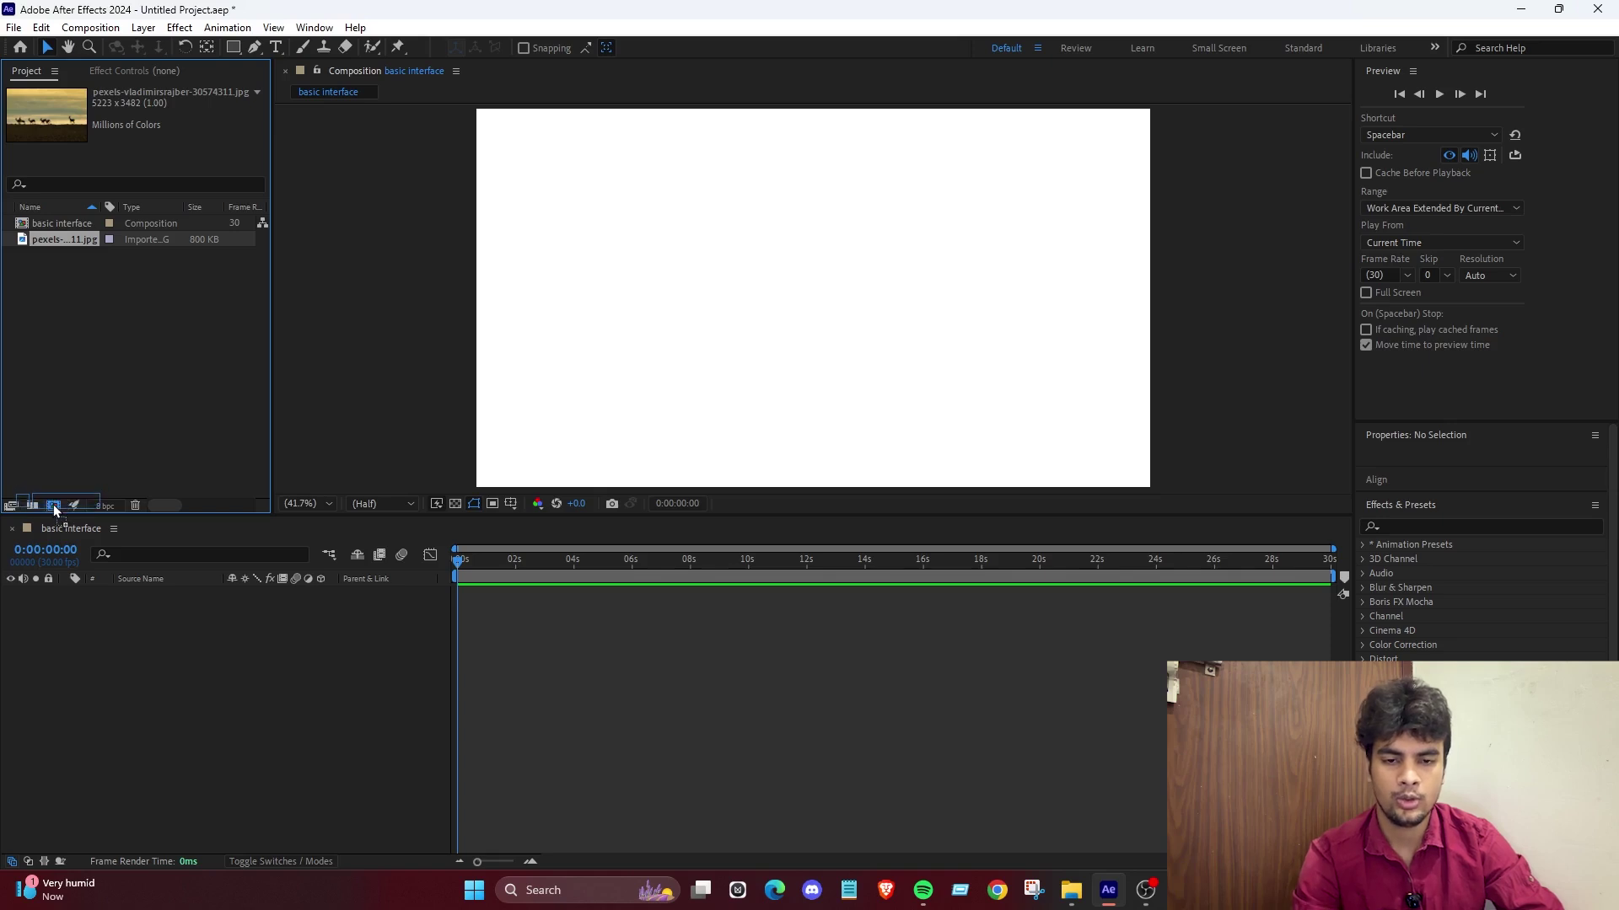
drag(53, 504, 54, 504)
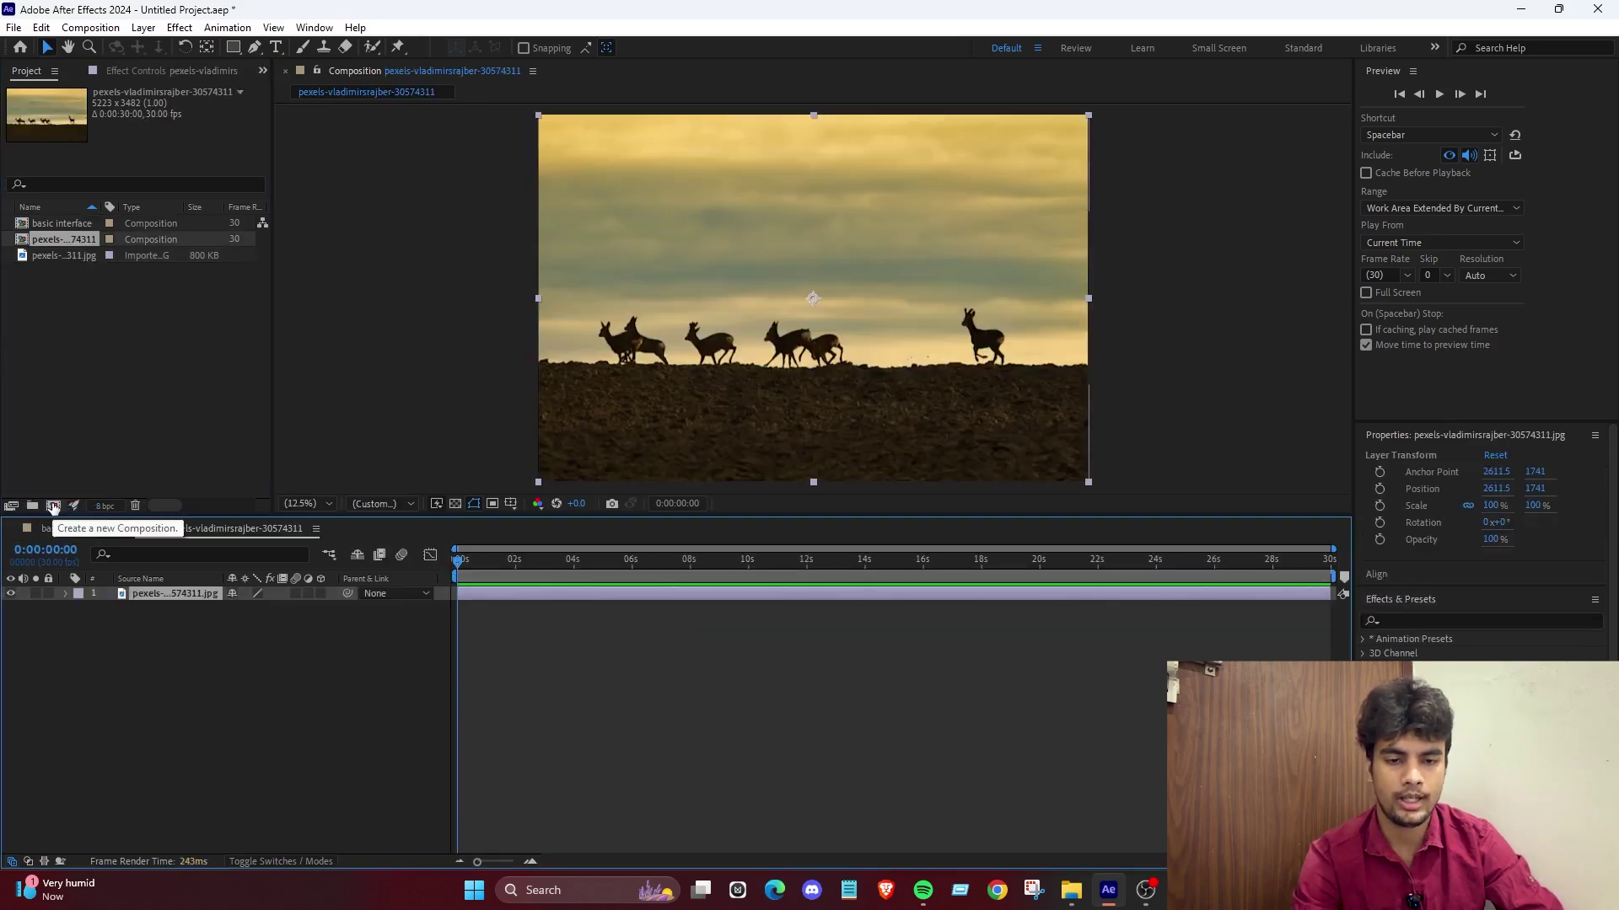
click(862, 742)
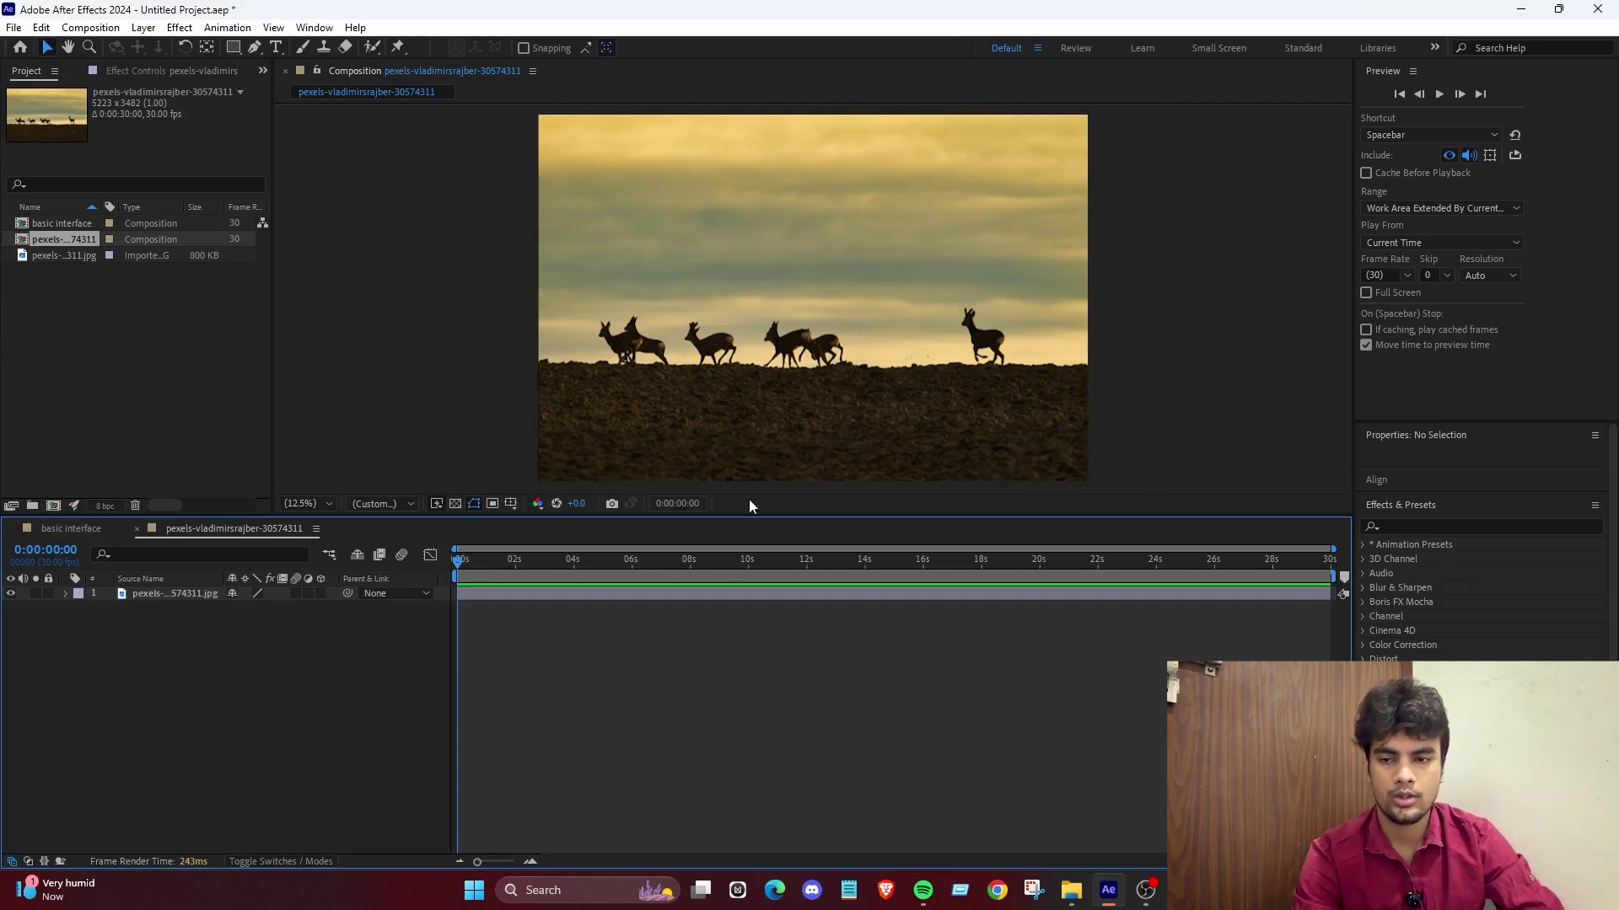
Compare the "basic interface" composition with the deer photo composition by alternating between their timelines.
click(65, 530)
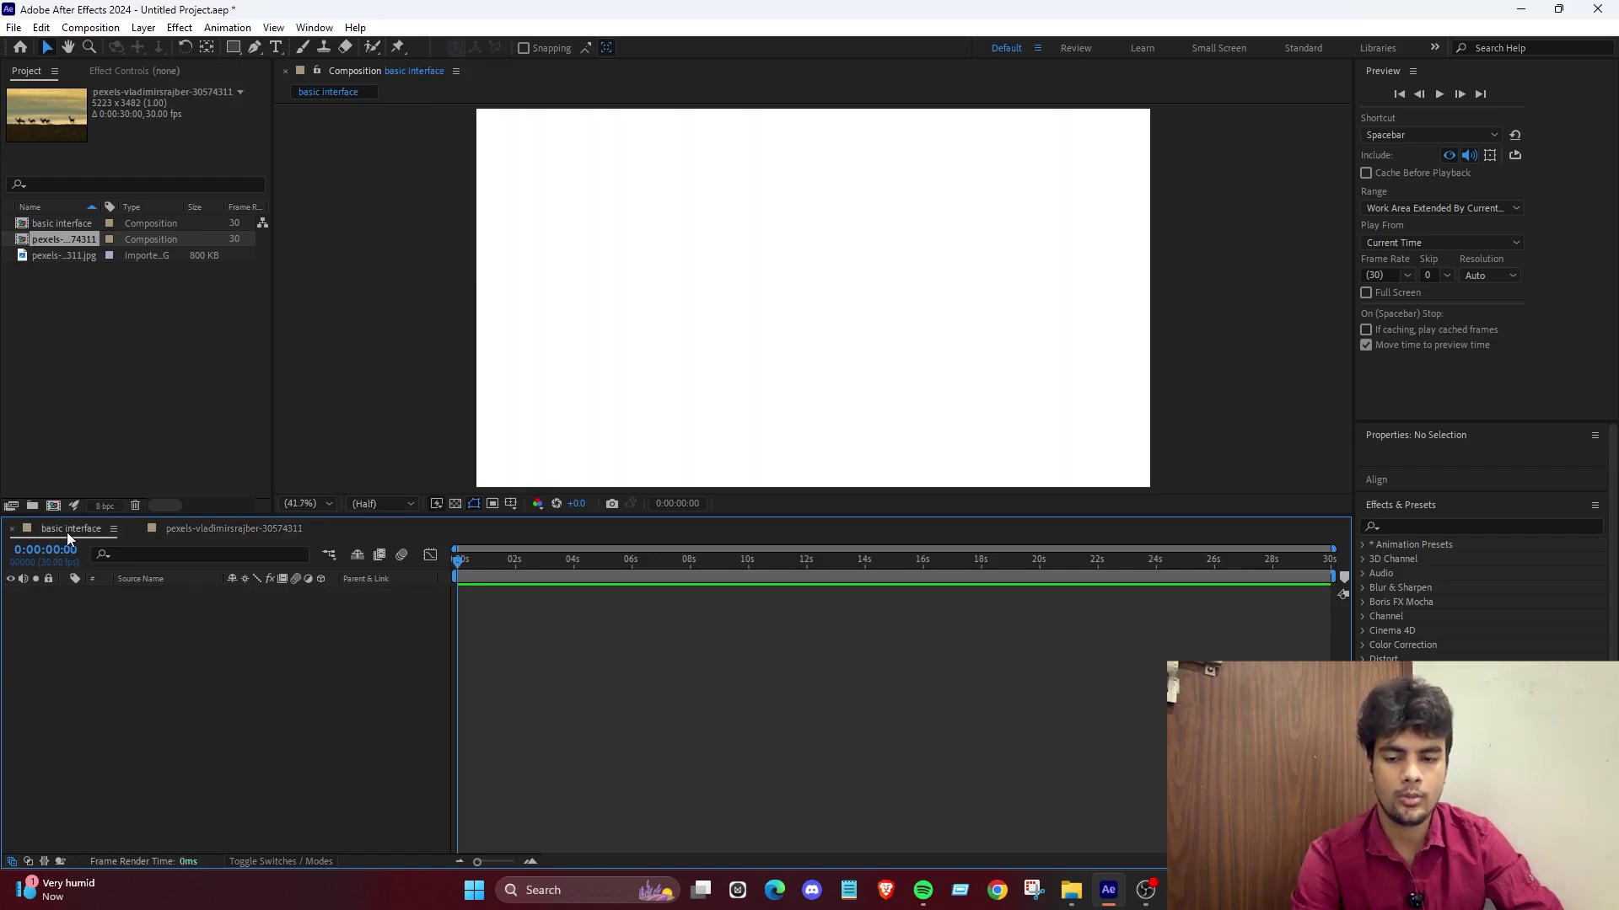
click(204, 528)
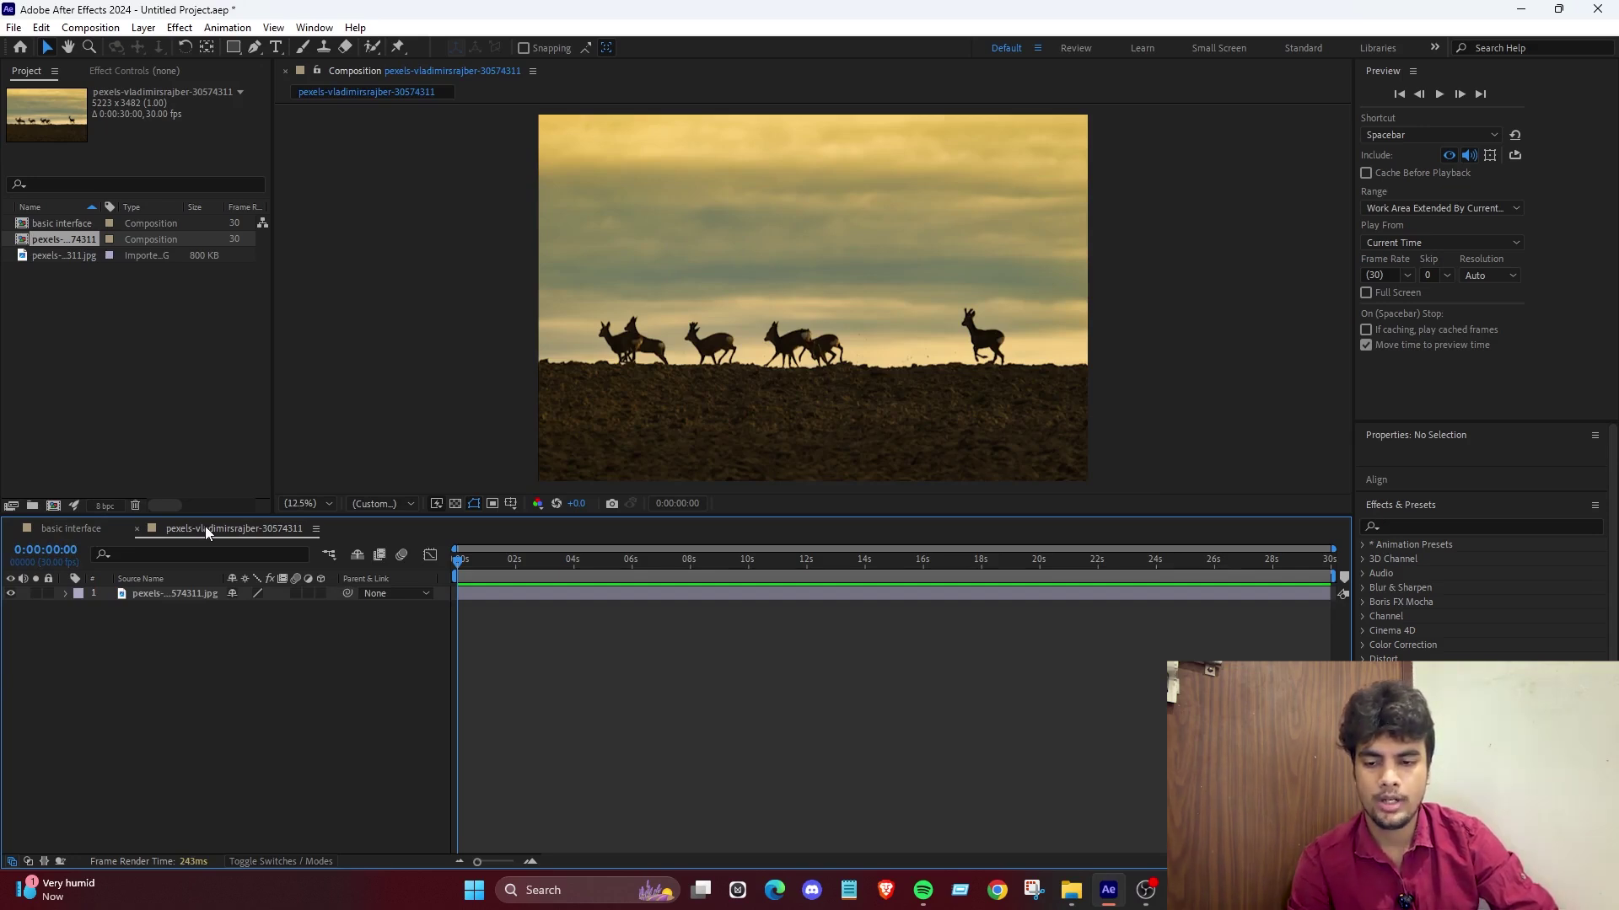
click(88, 531)
click(189, 529)
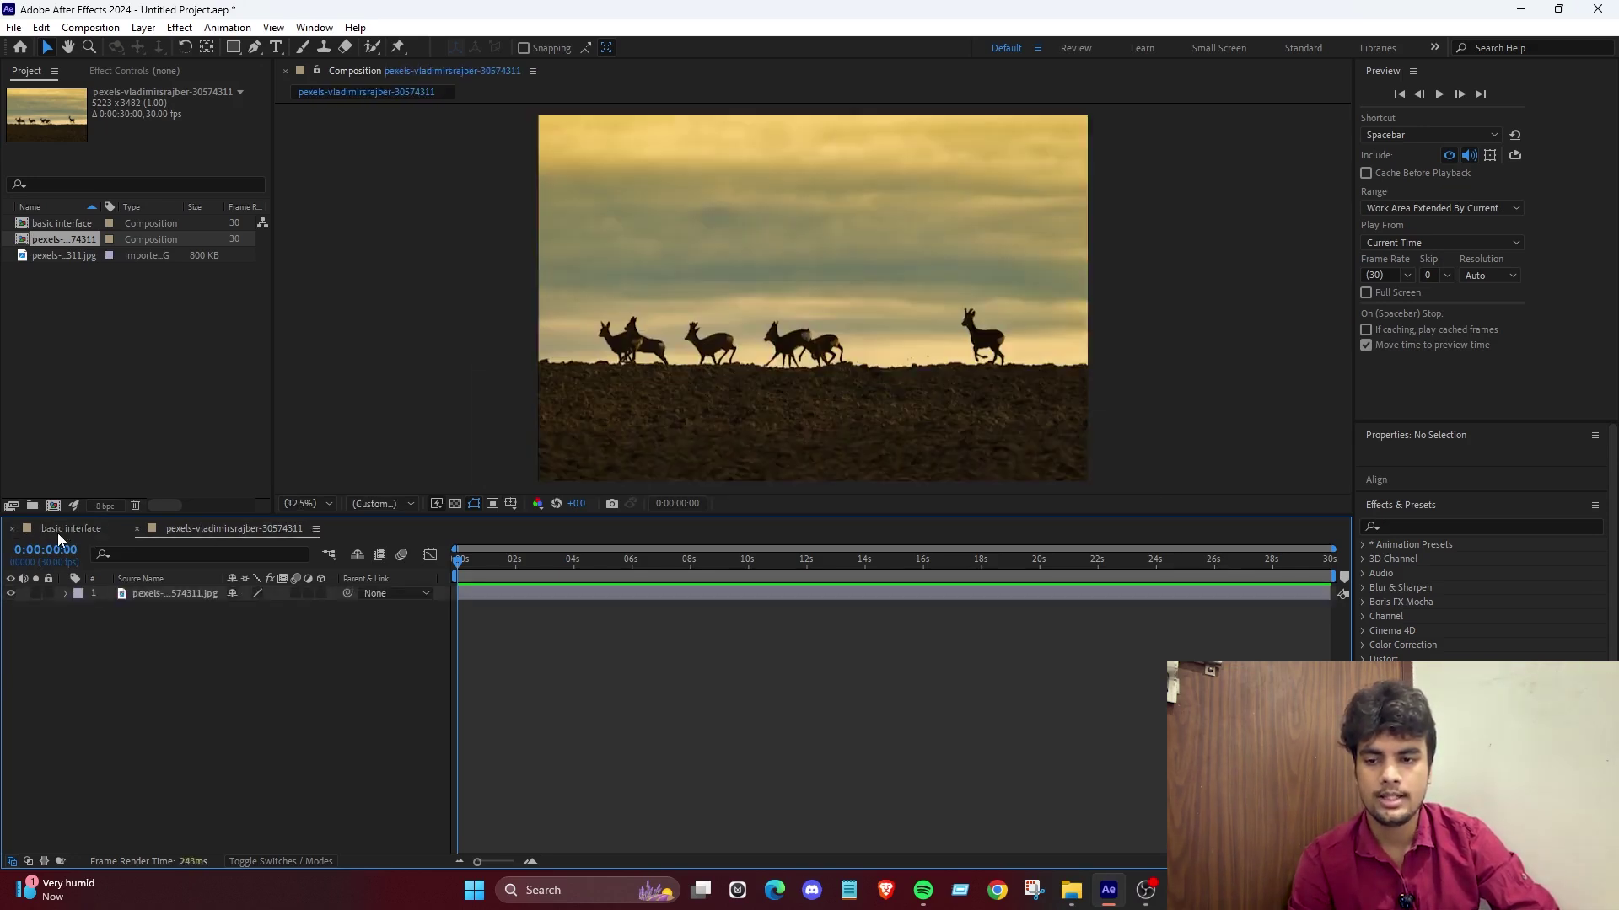
click(57, 533)
click(241, 533)
Review the details of the "basic interface" composition, the photo composition and the imported JPG in the project.
click(53, 348)
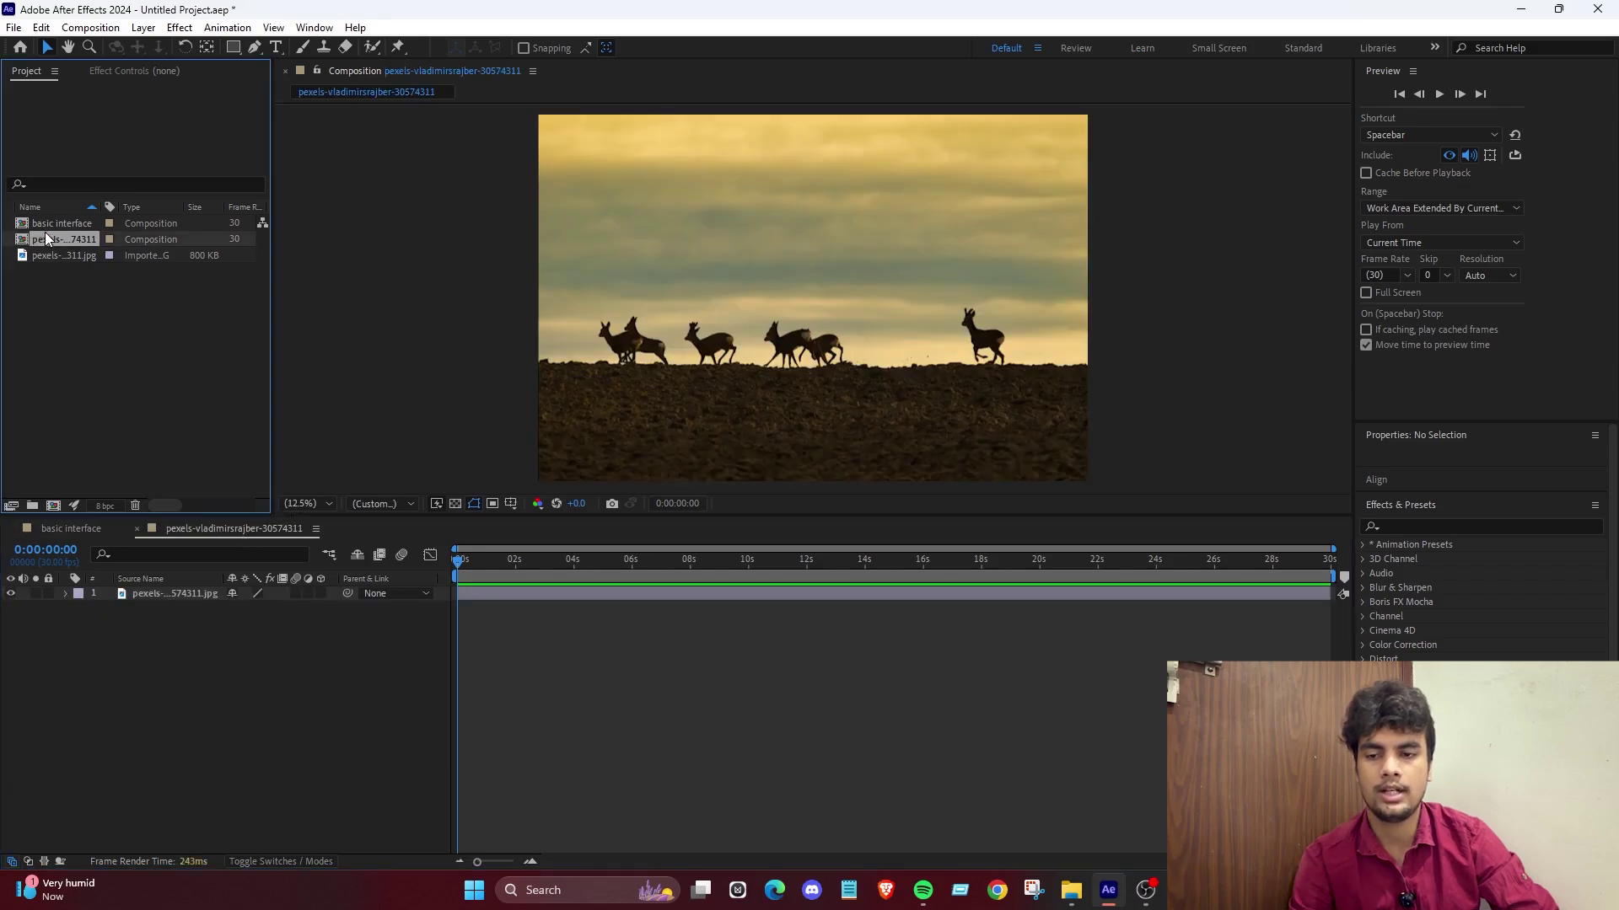
click(49, 223)
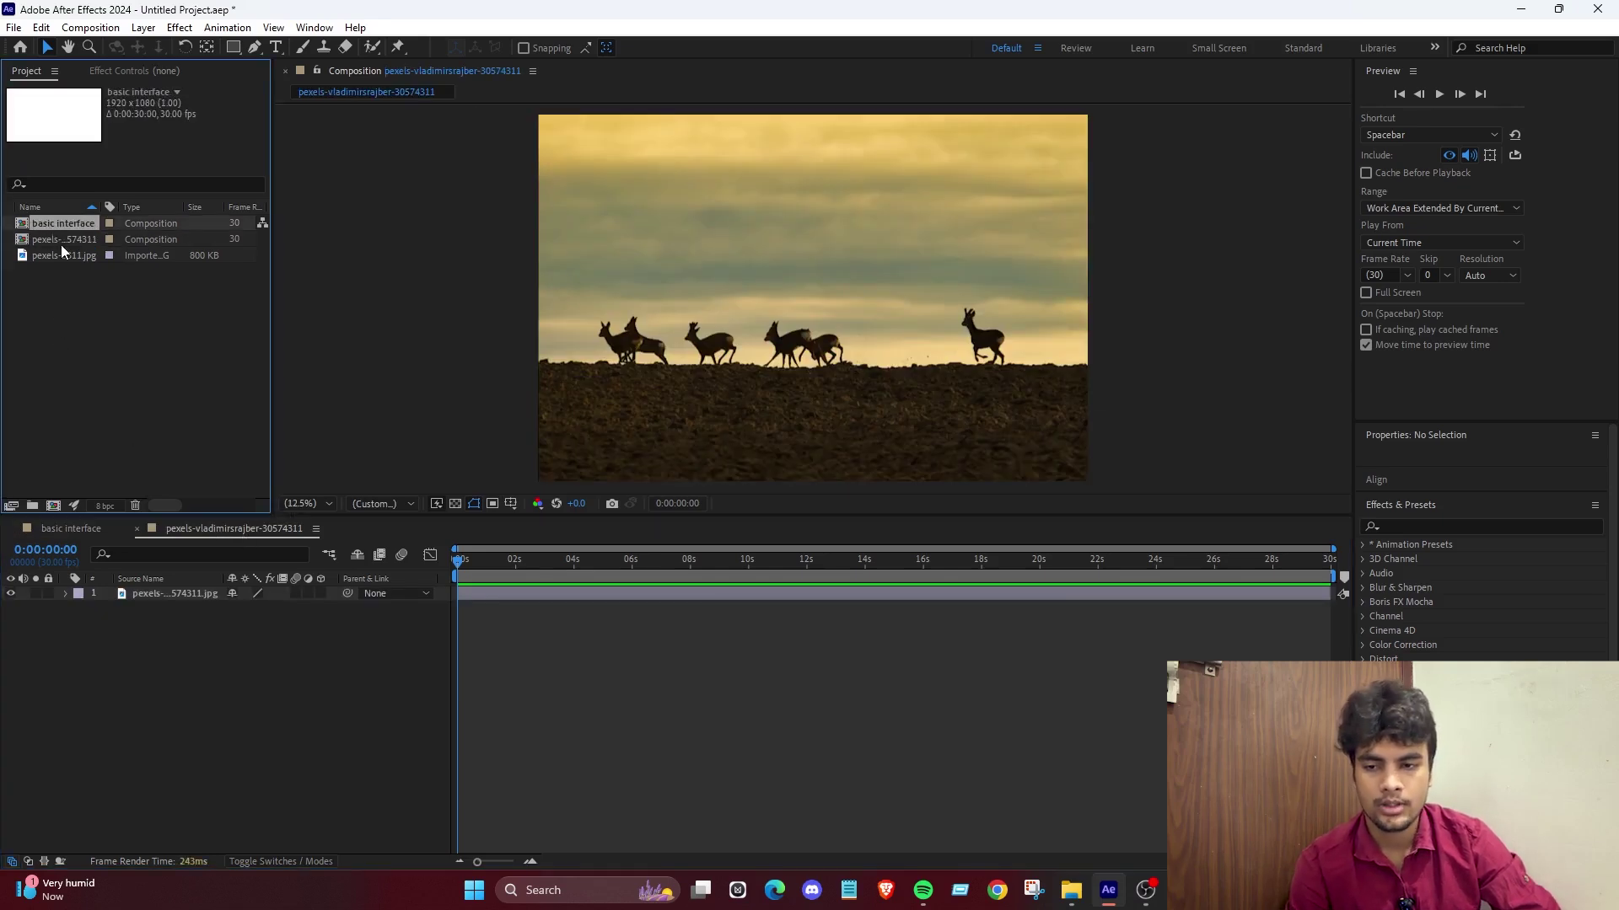
click(61, 244)
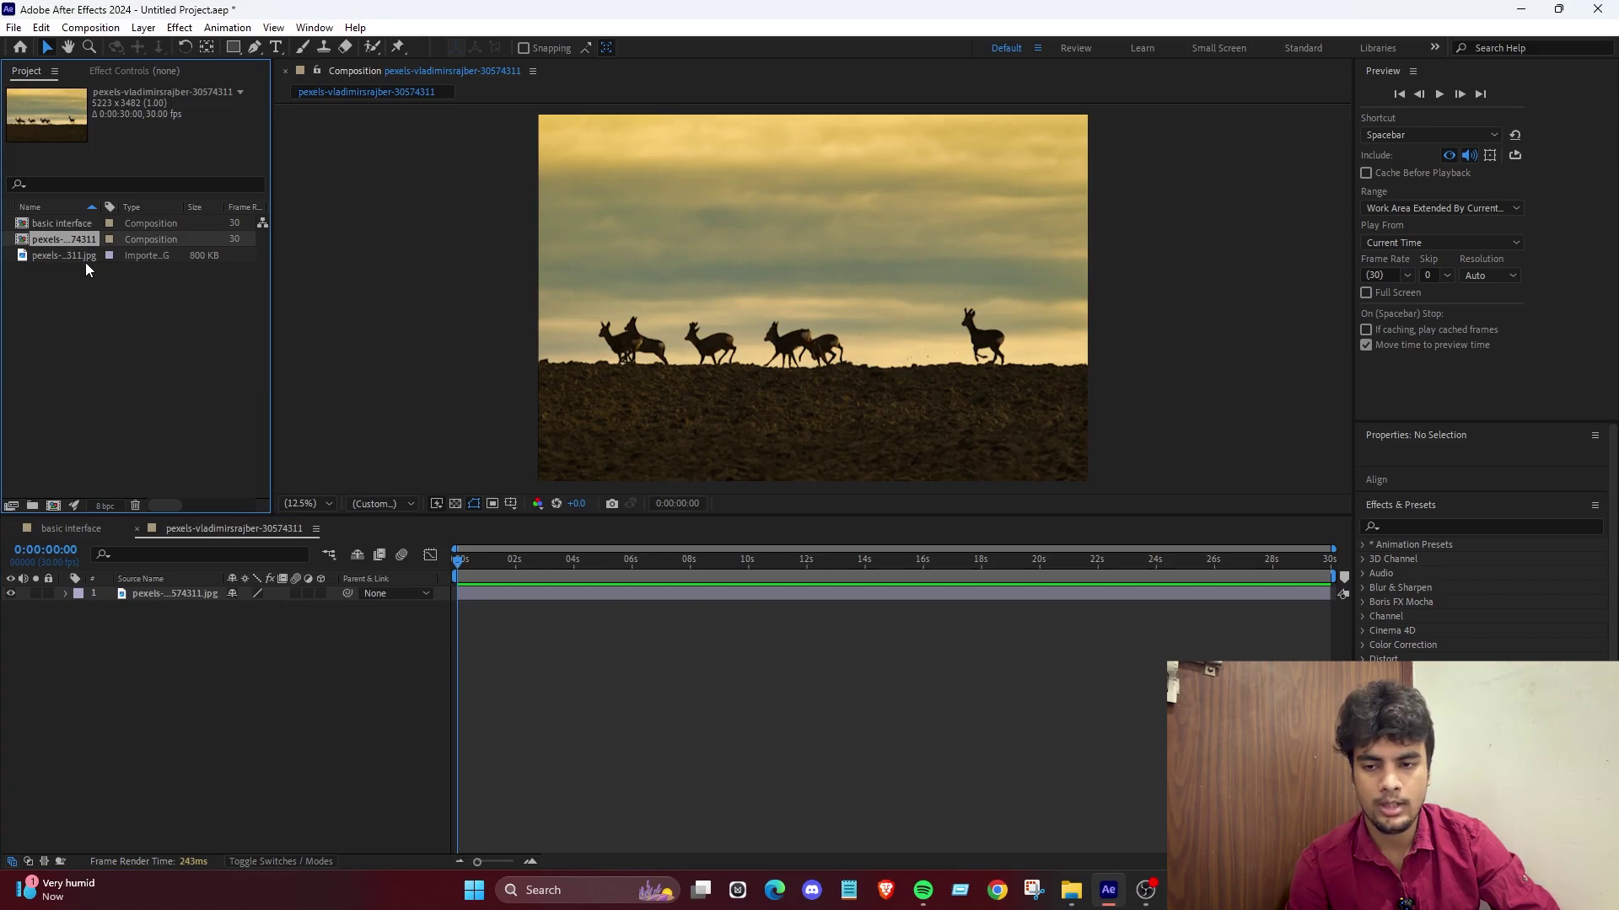
click(54, 257)
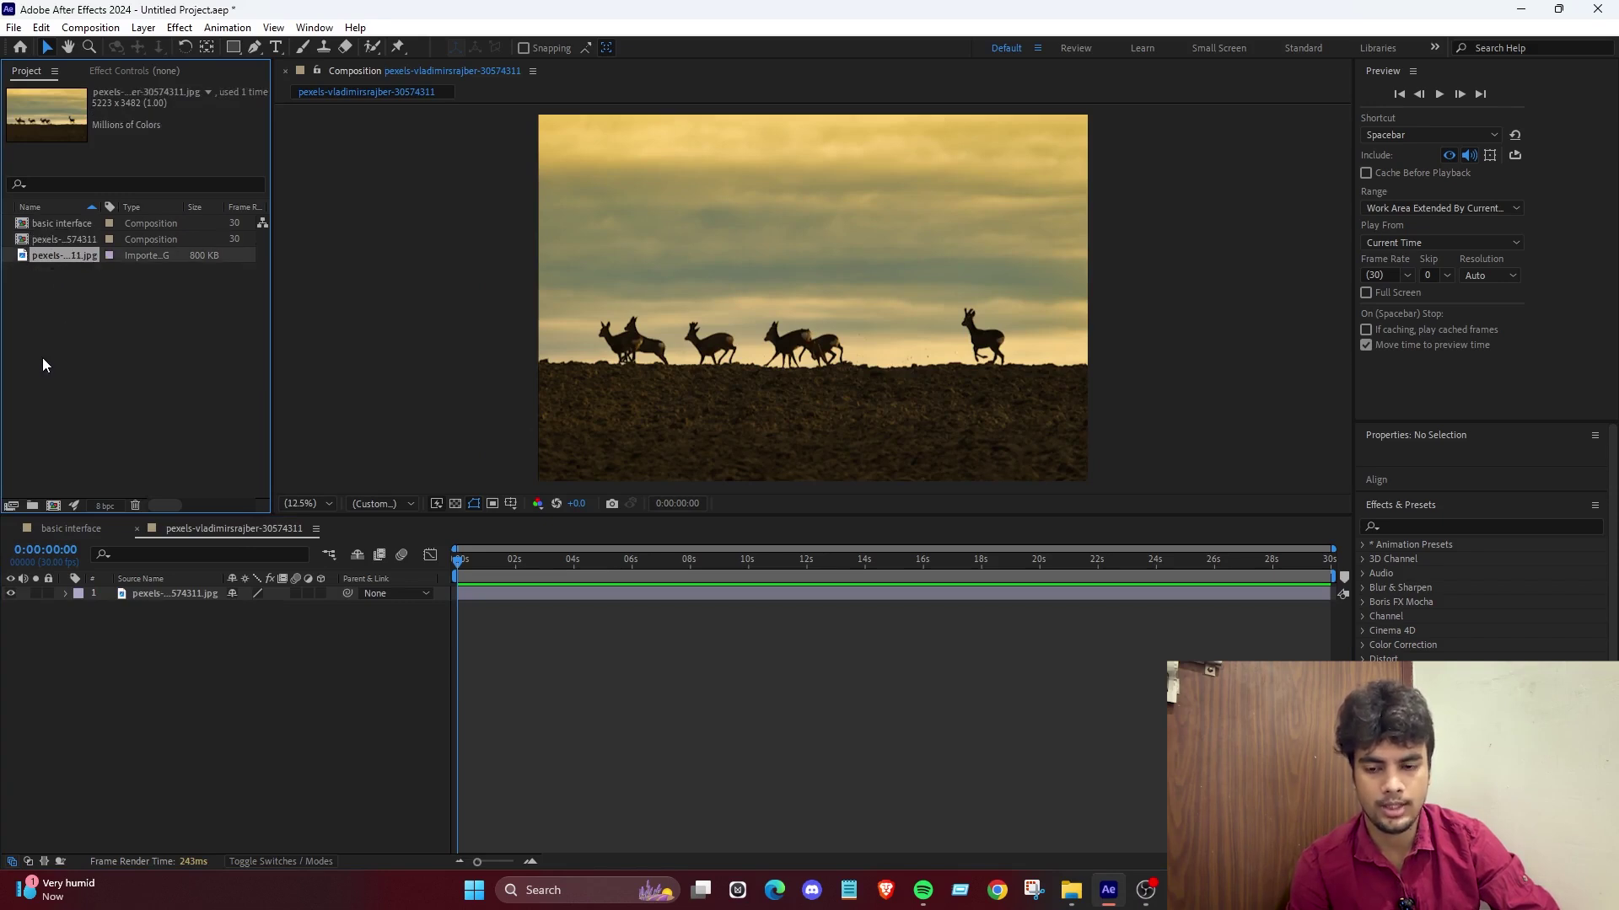
click(89, 358)
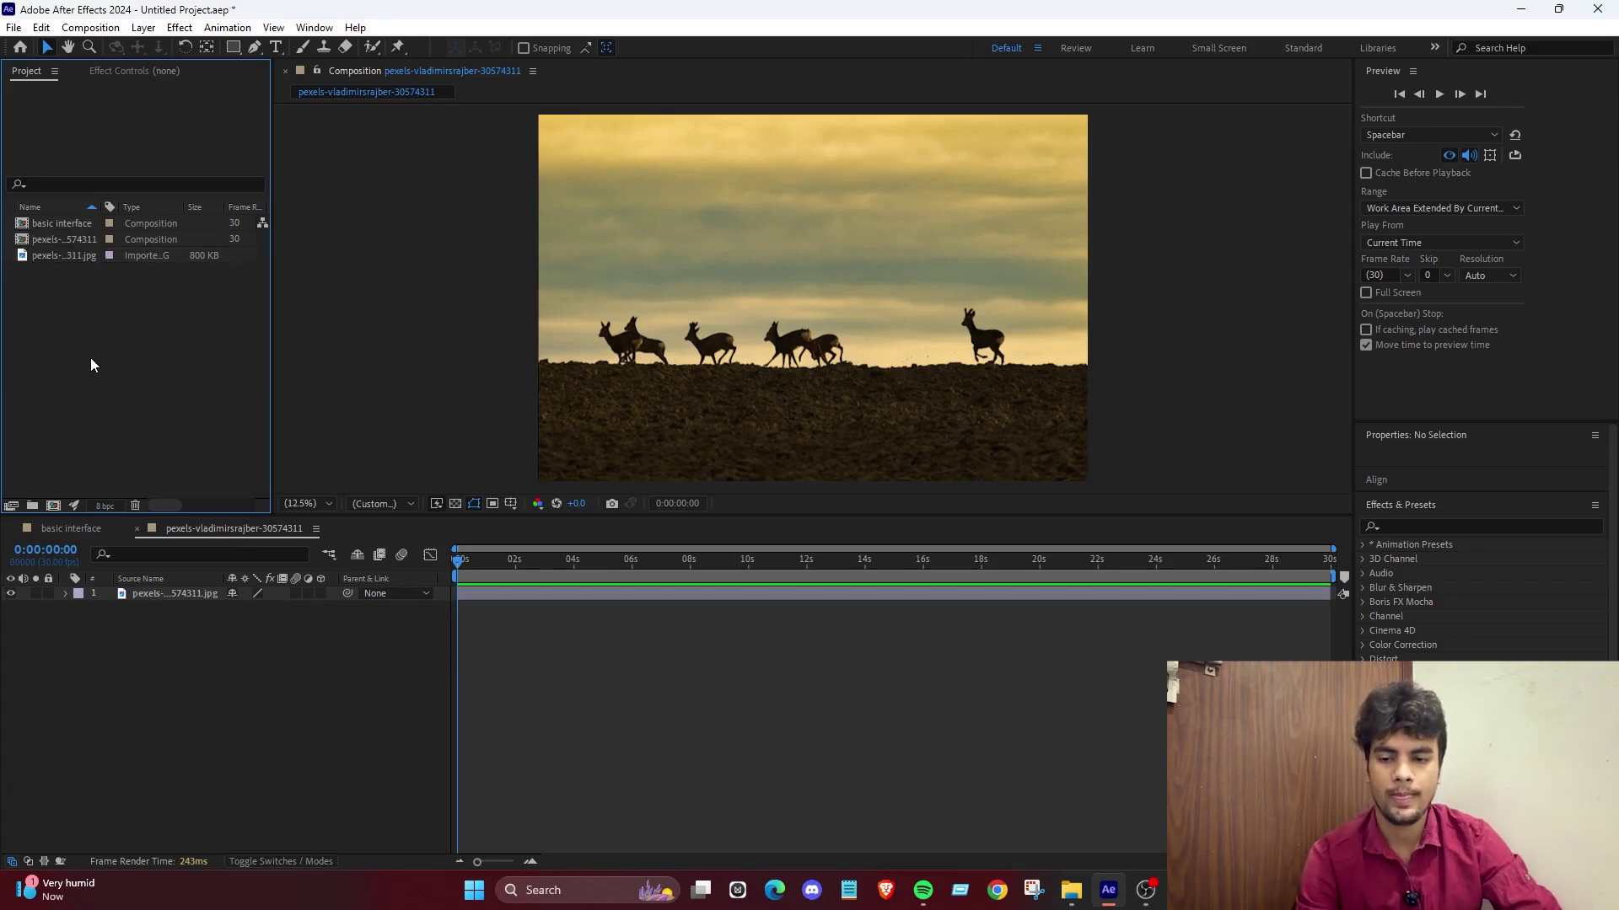
Close the deer photo composition's timeline and reopen that composition from the project items.
click(629, 690)
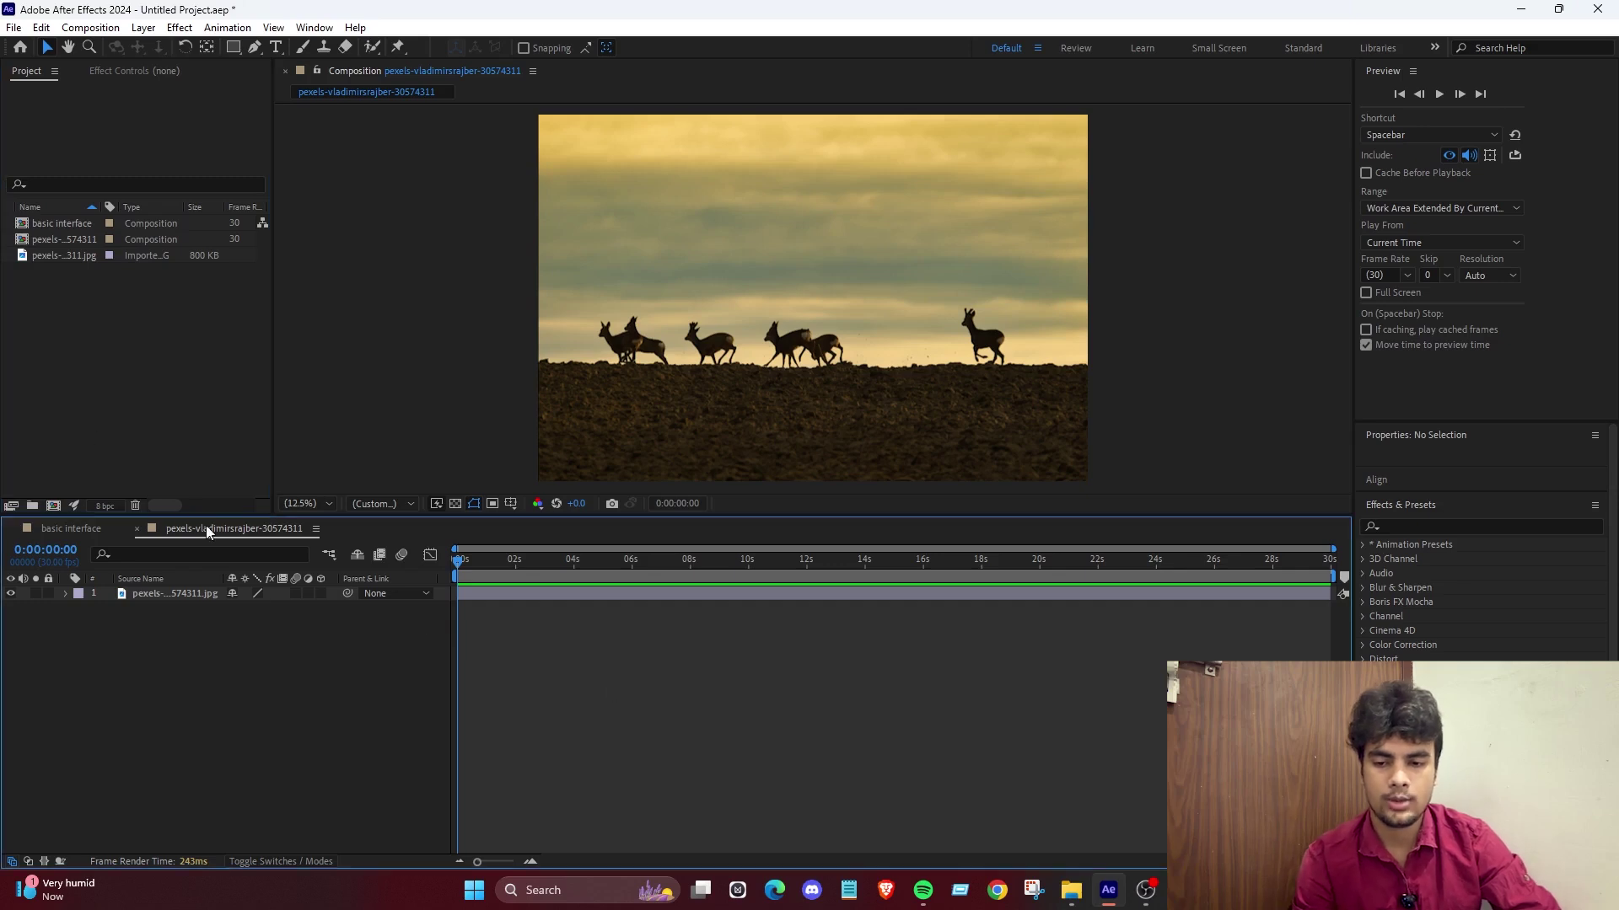
click(137, 529)
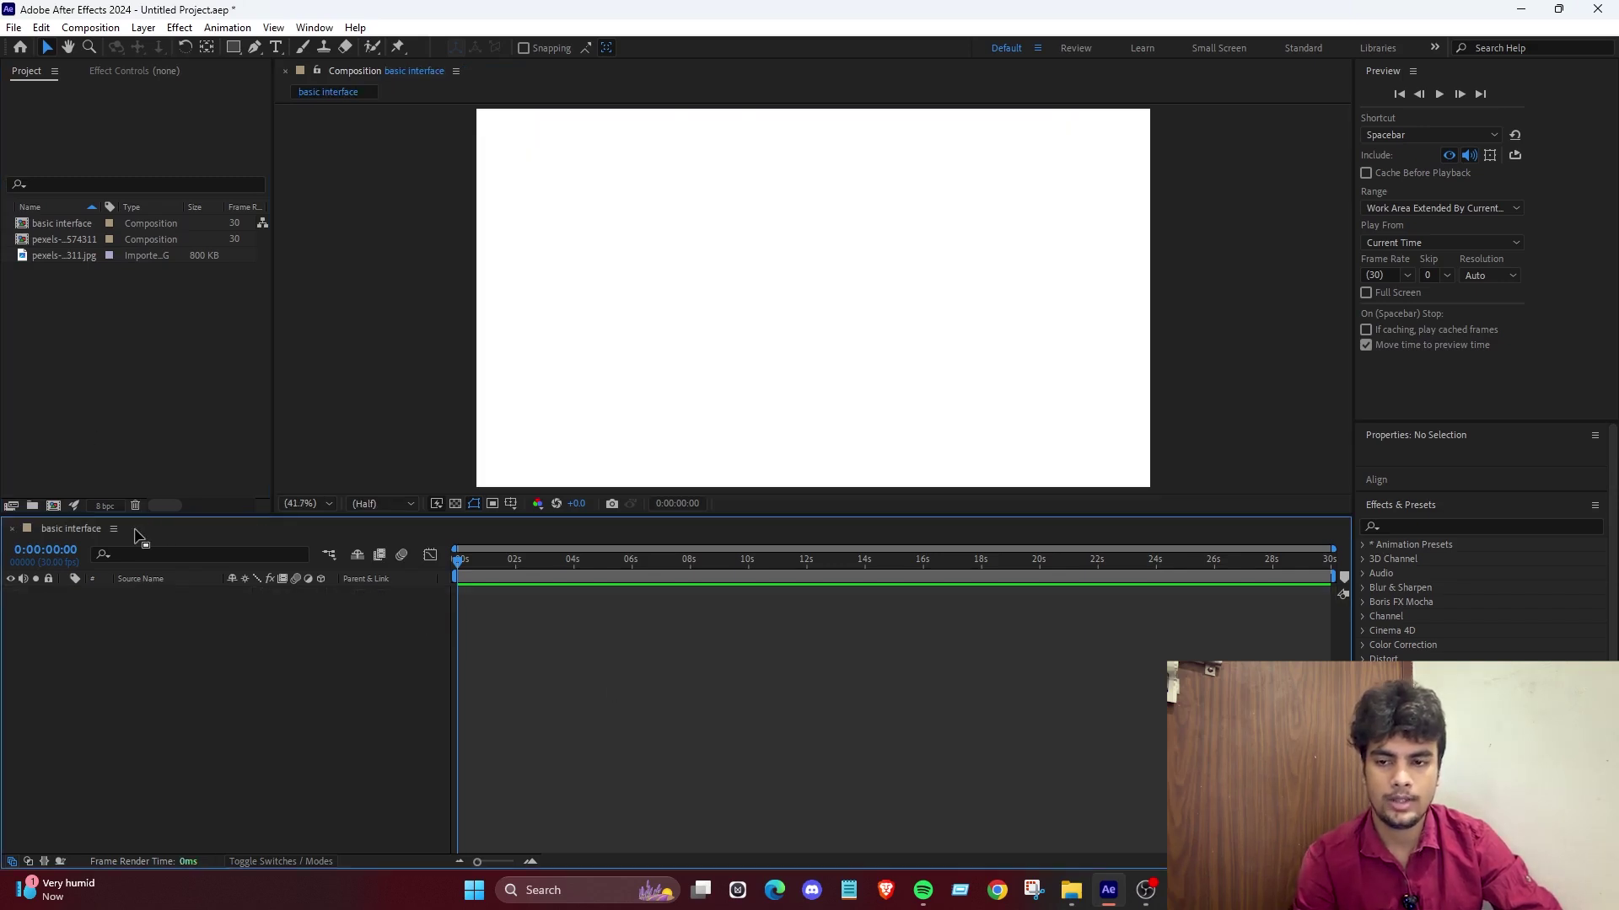
double_click(58, 239)
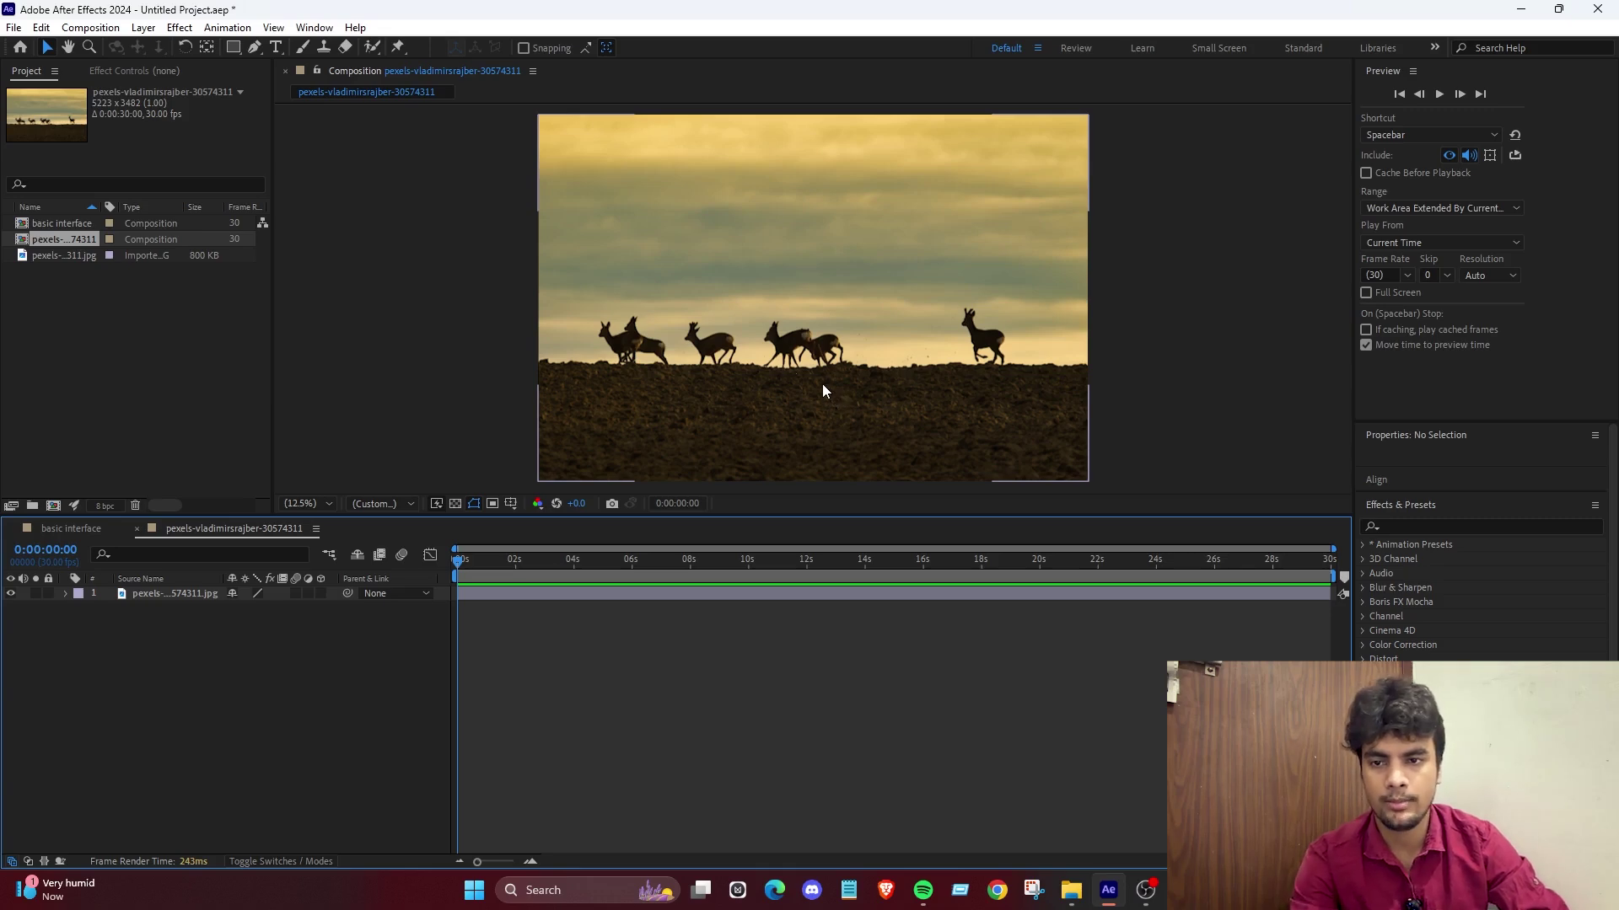
Review the photo composition's settings and its pixel aspect ratio options, leaving them without making changes.
click(90, 27)
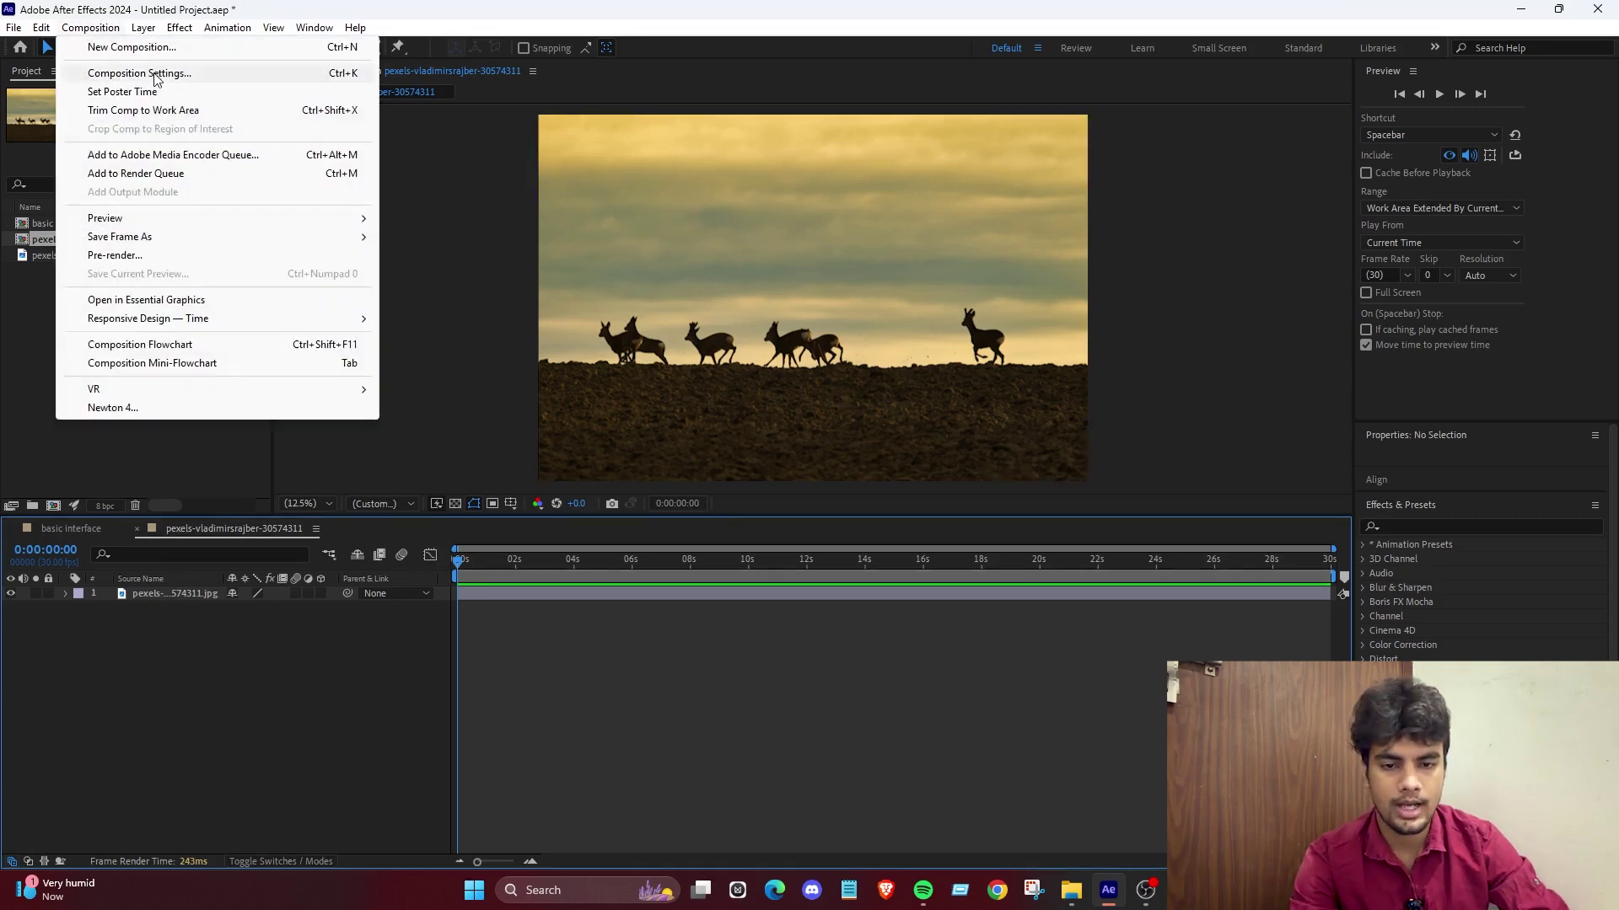
click(147, 69)
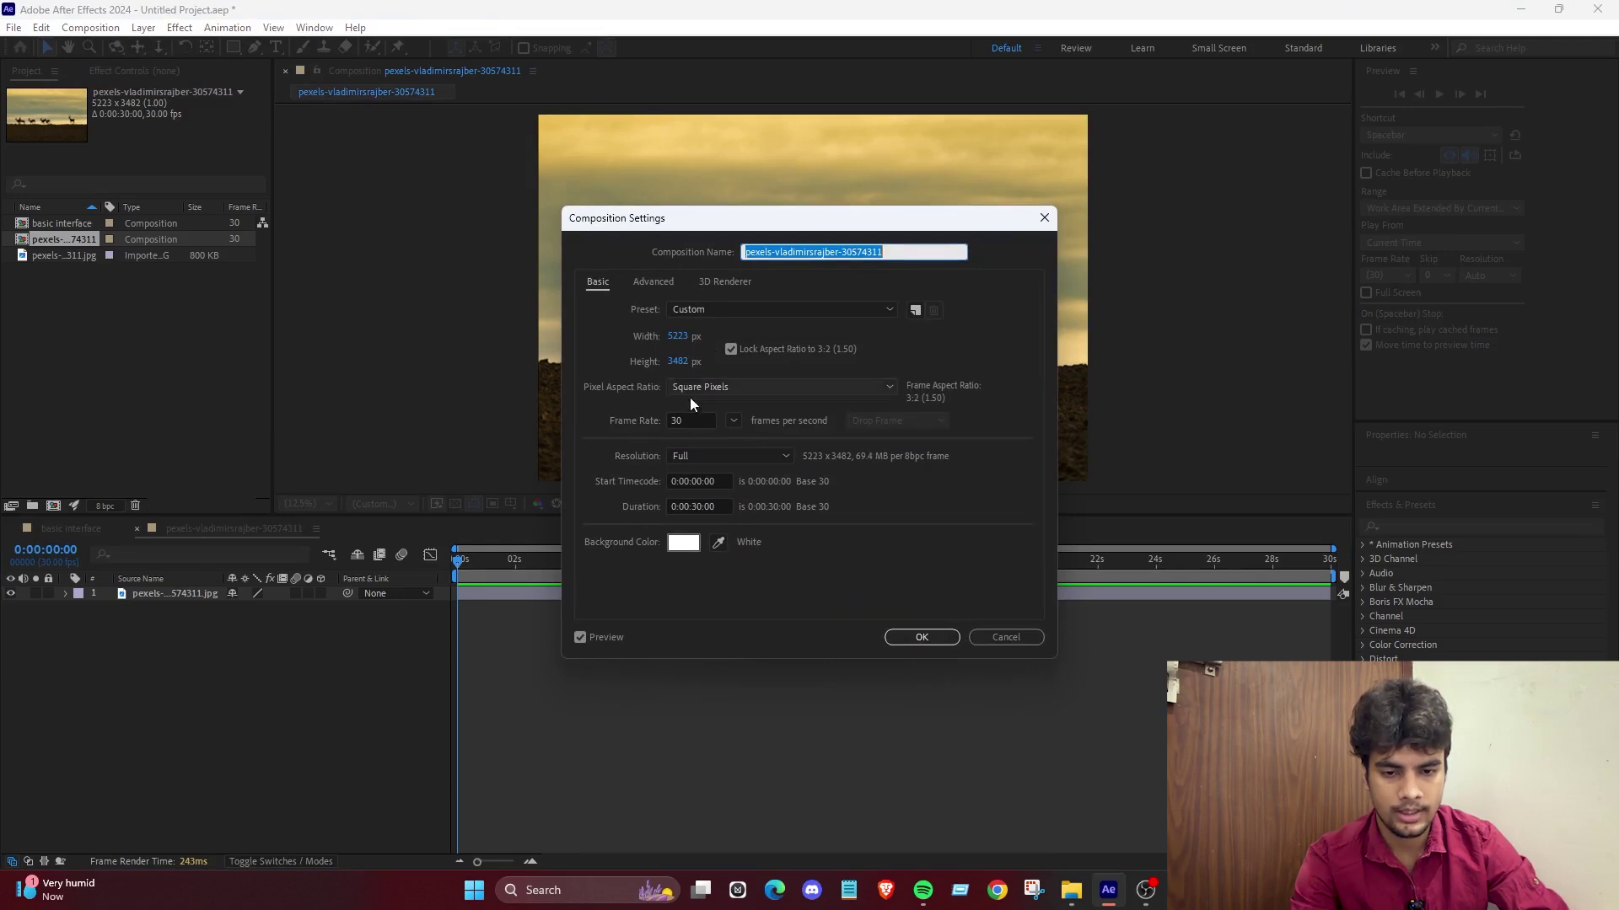
click(696, 388)
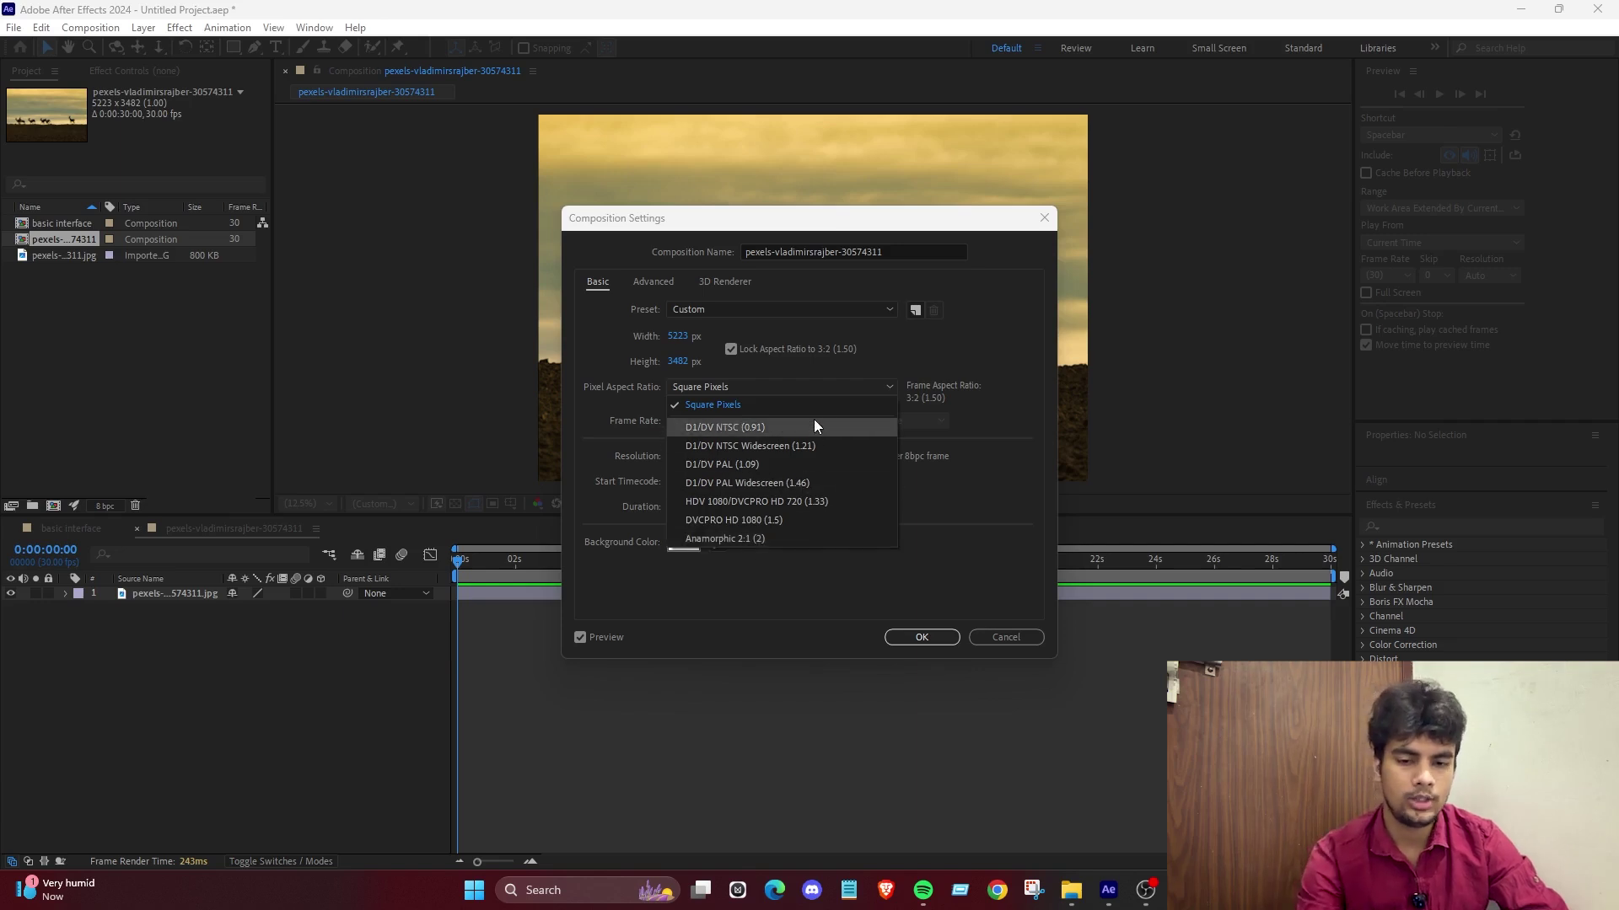
click(333, 366)
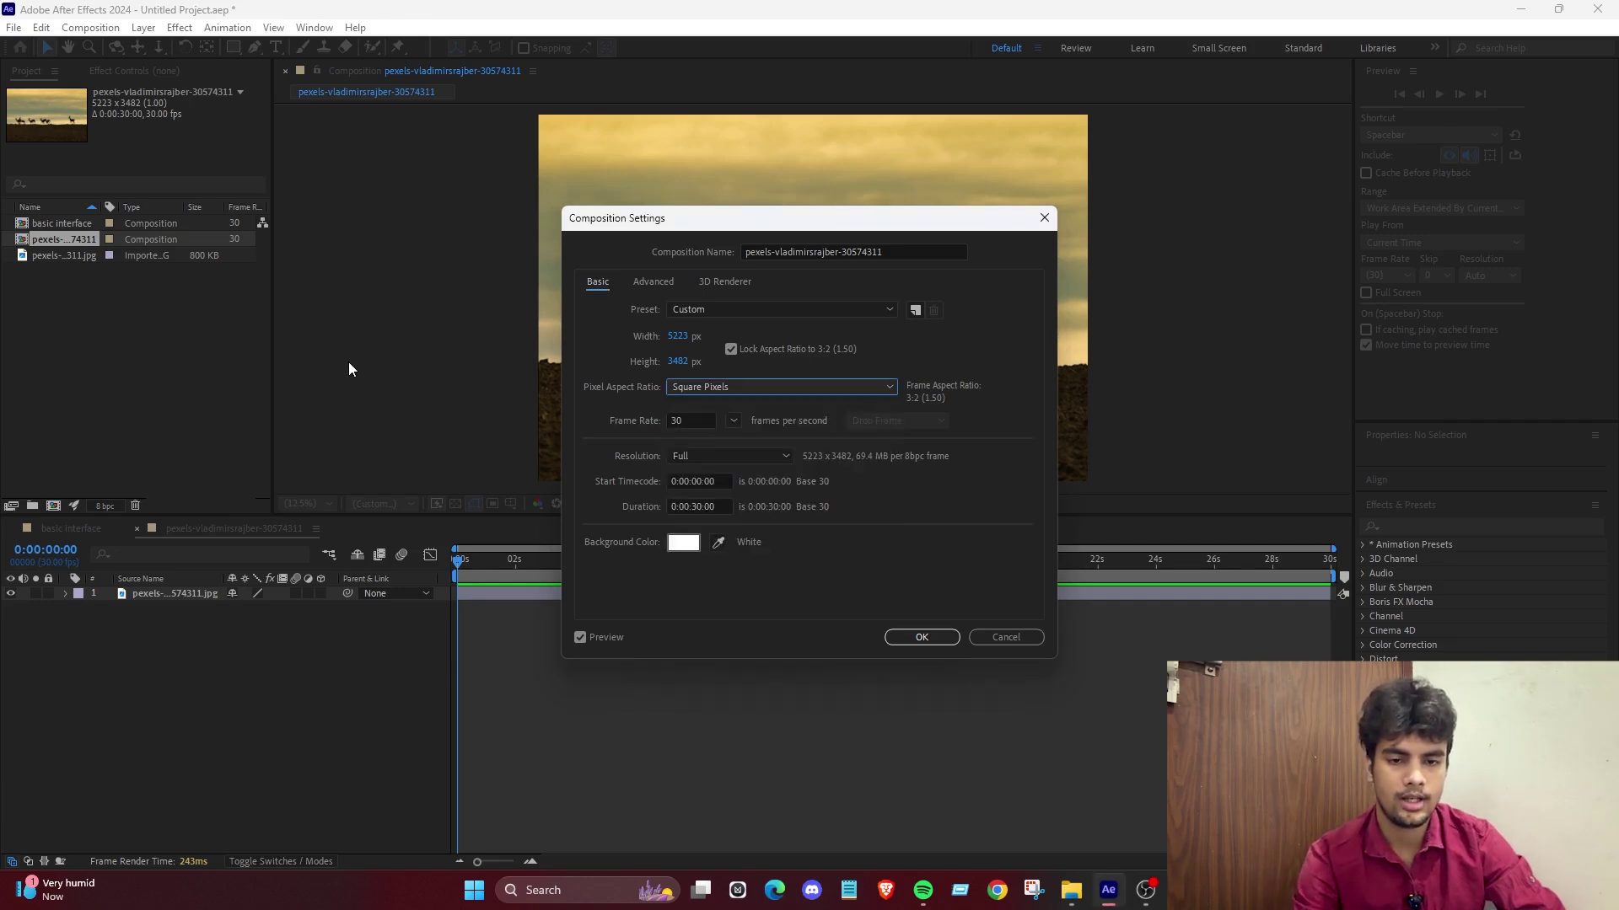
click(997, 636)
Find the Mosaic effect by searching the effects for "mos" and apply it to the deer photo layer.
click(765, 295)
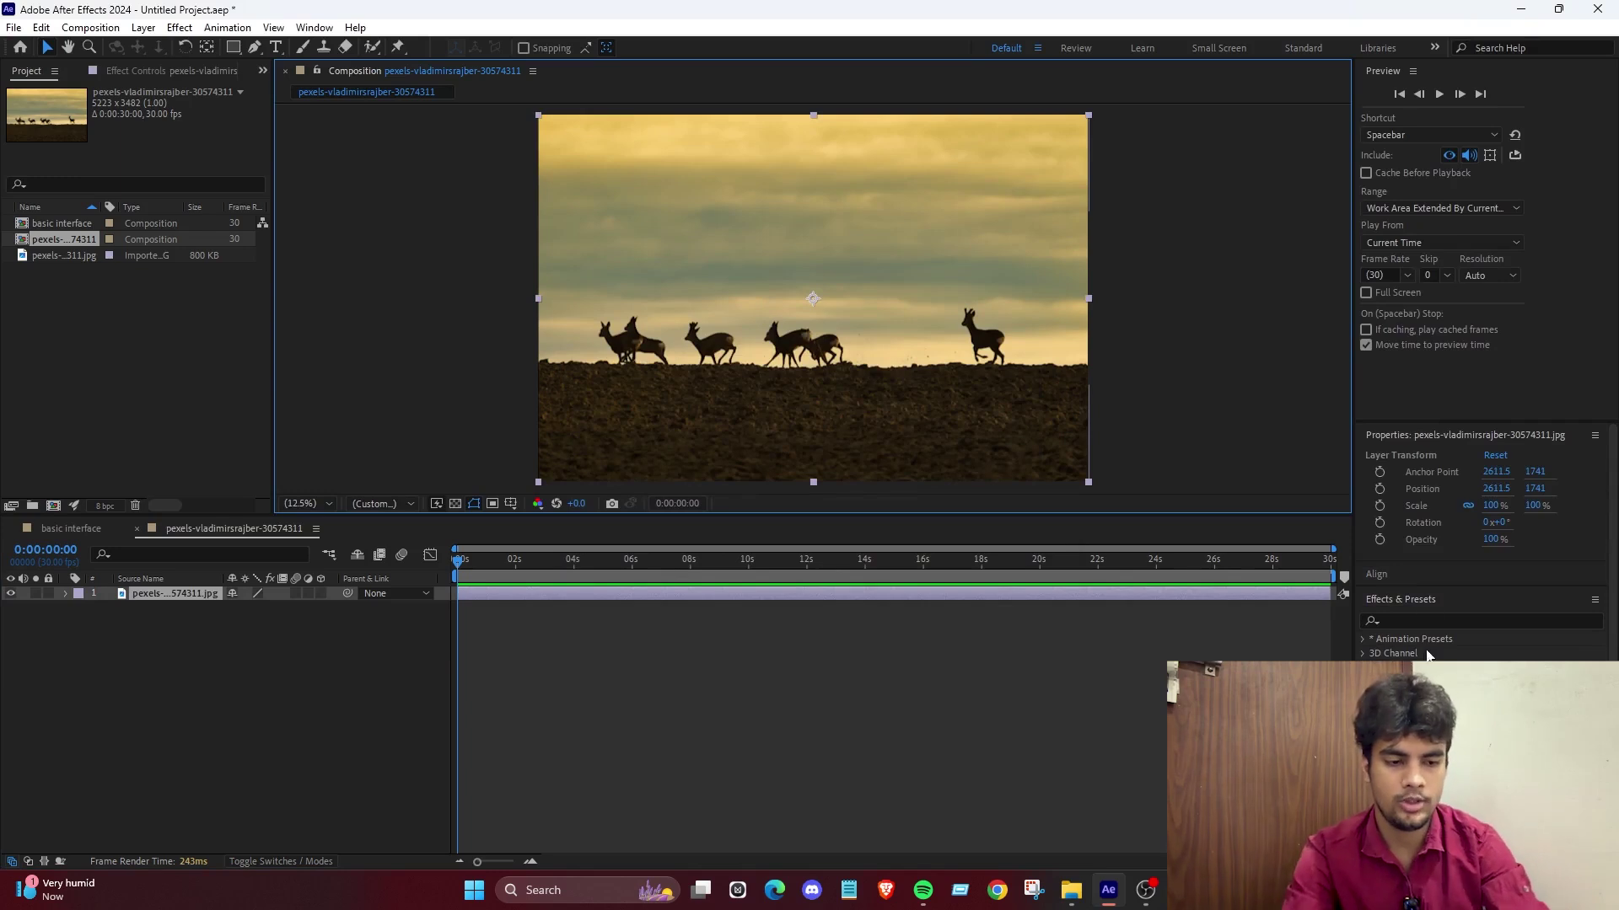
click(1444, 624)
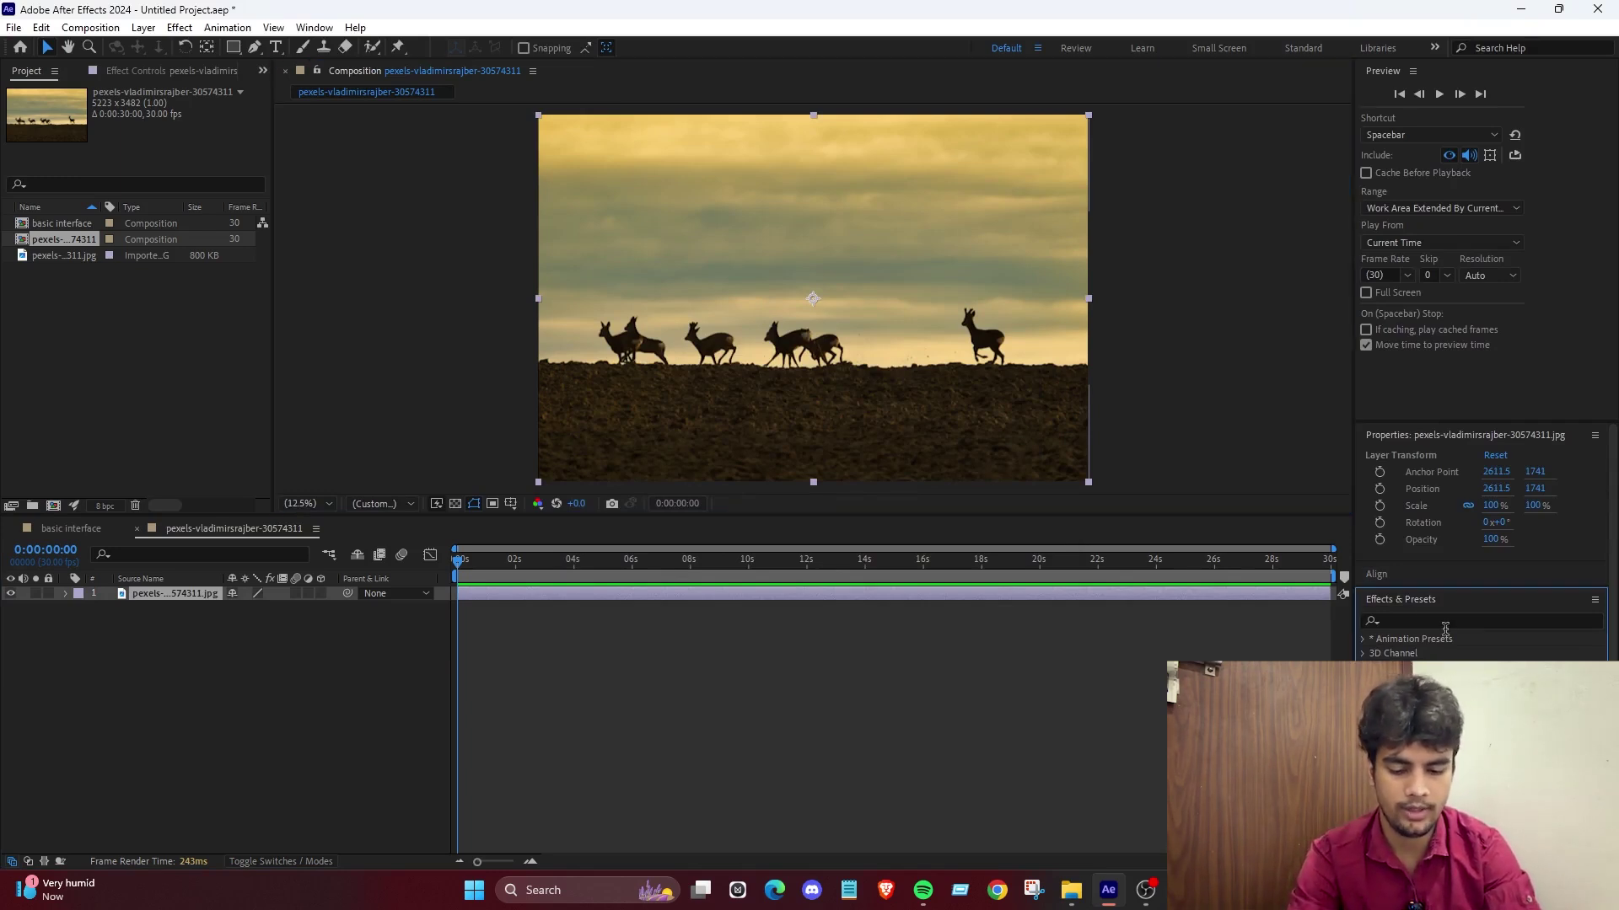
text(mos)
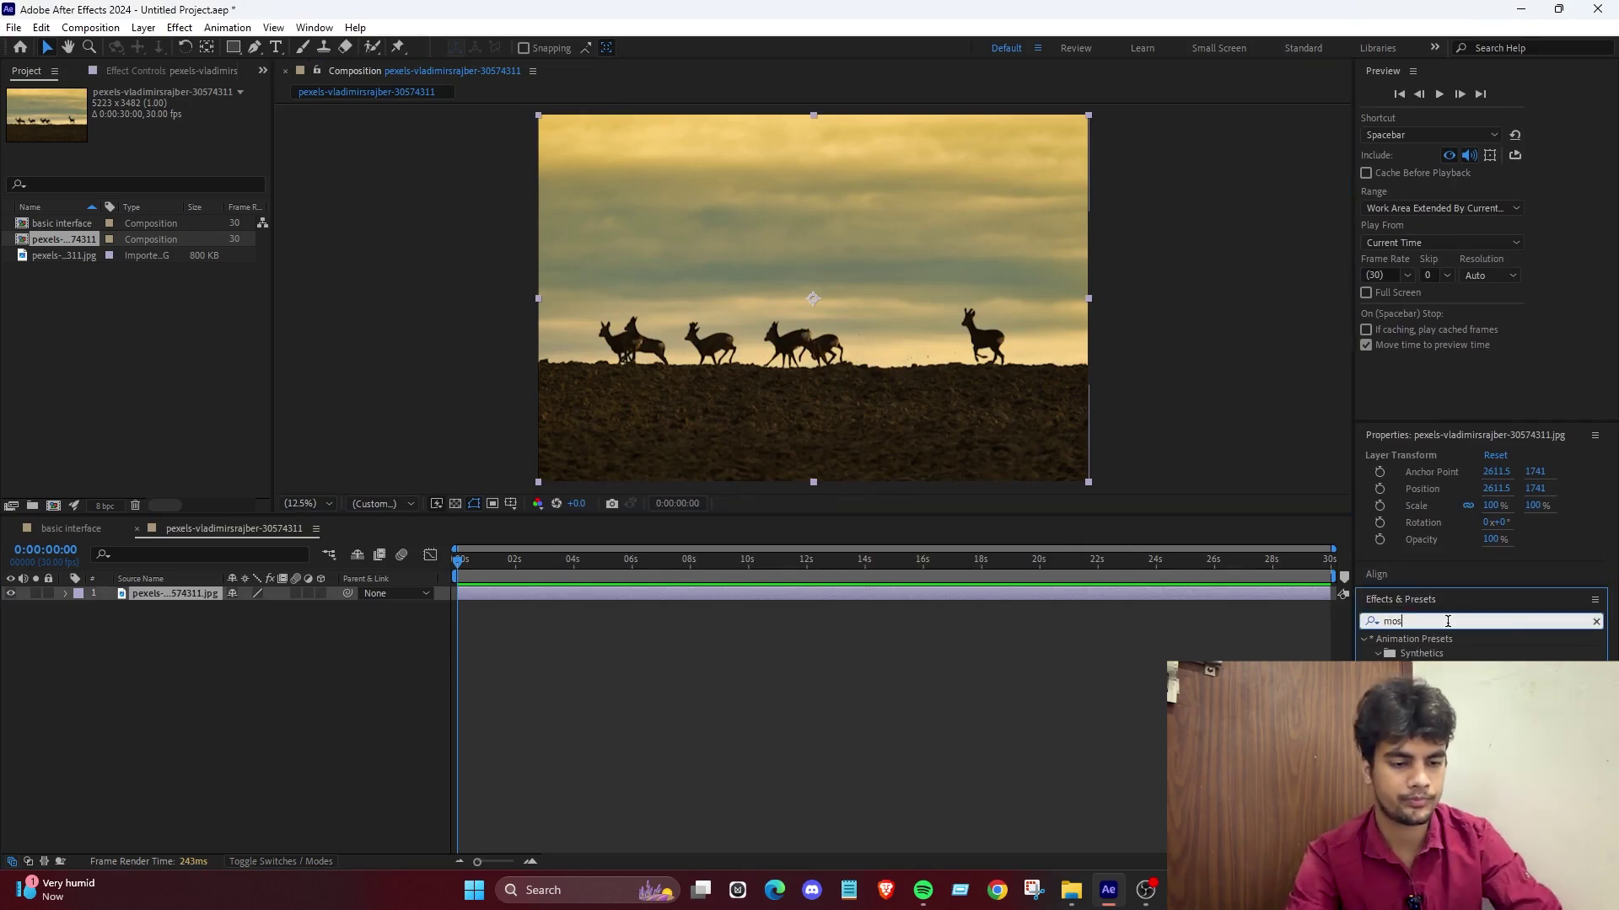
double_click(1434, 698)
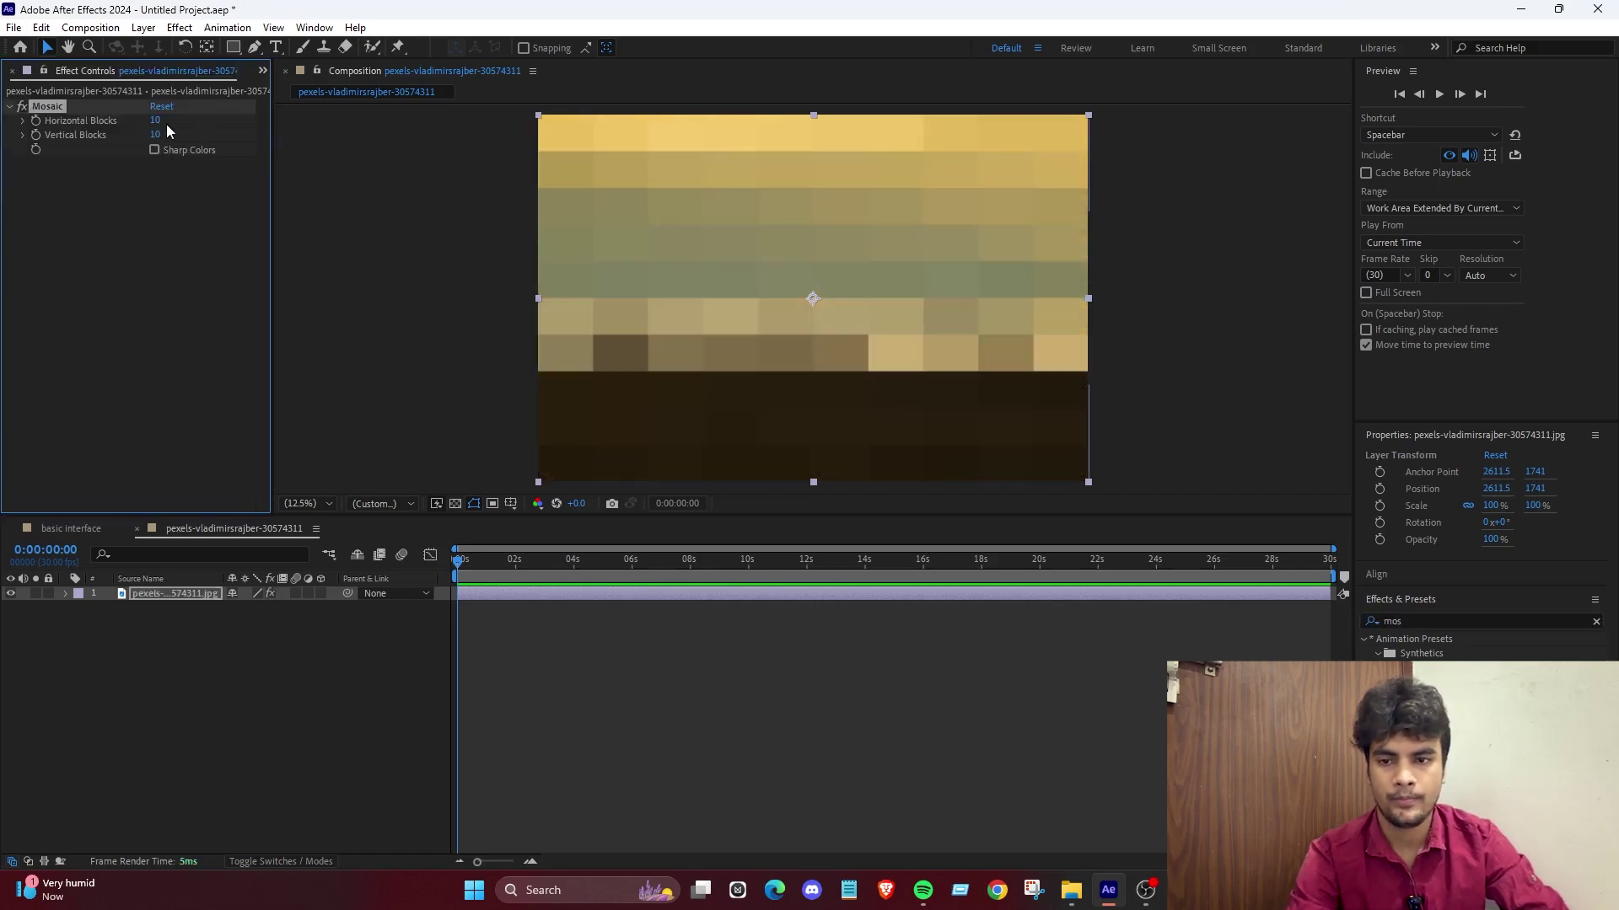
Set the Mosaic effect's Horizontal Blocks and Vertical Blocks to 260 each.
drag(157, 121, 367, 122)
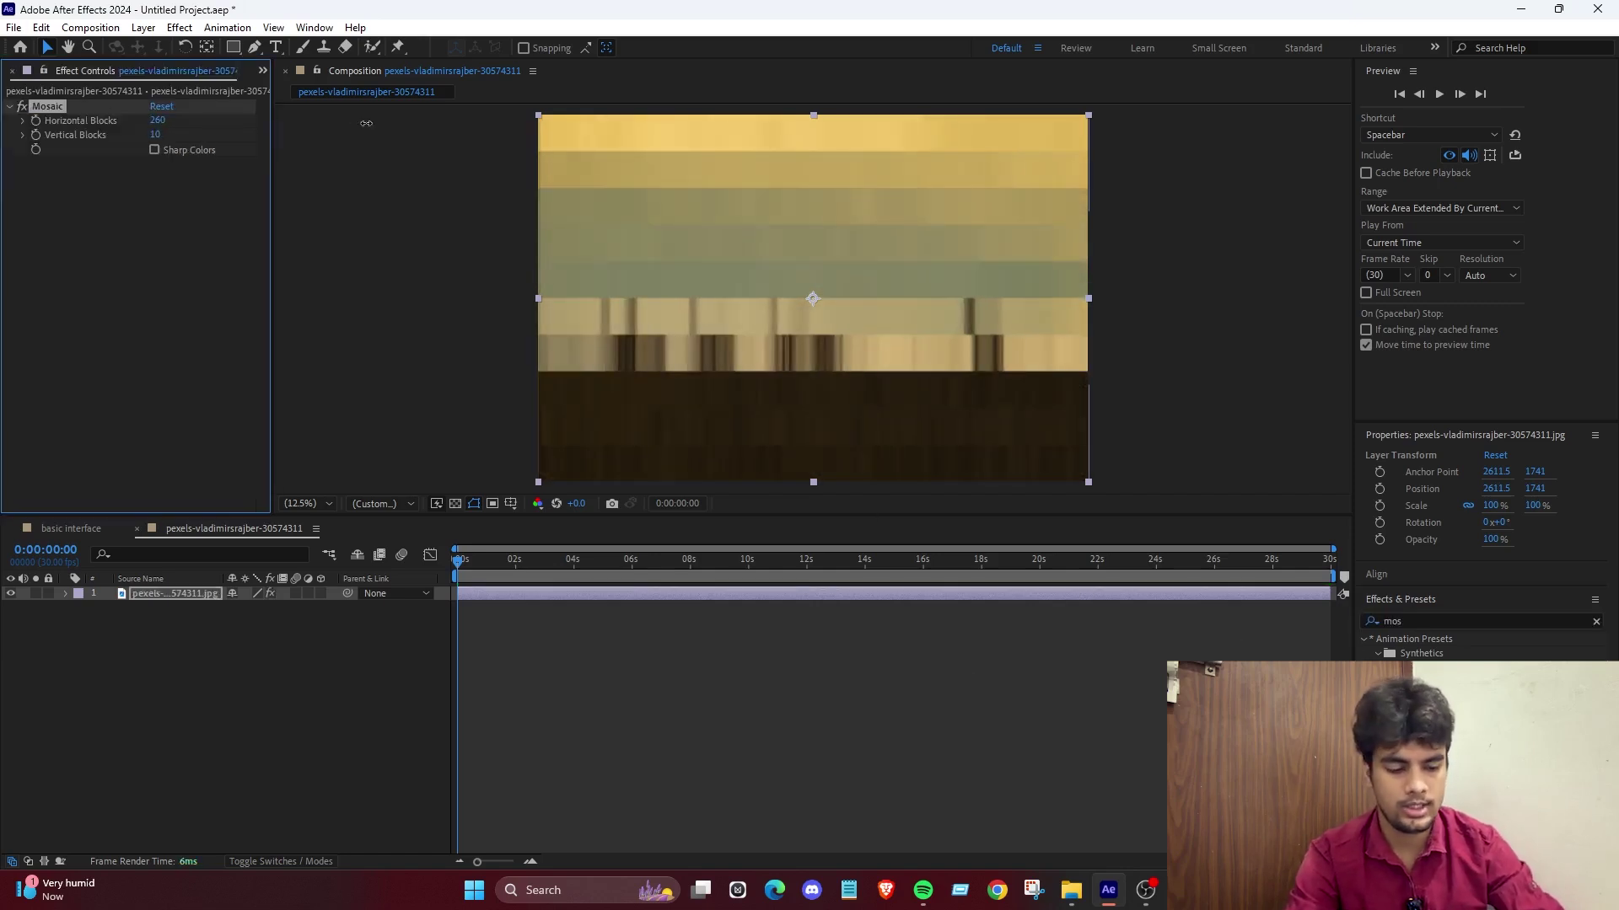
click(155, 135)
text(260)
key(Return)
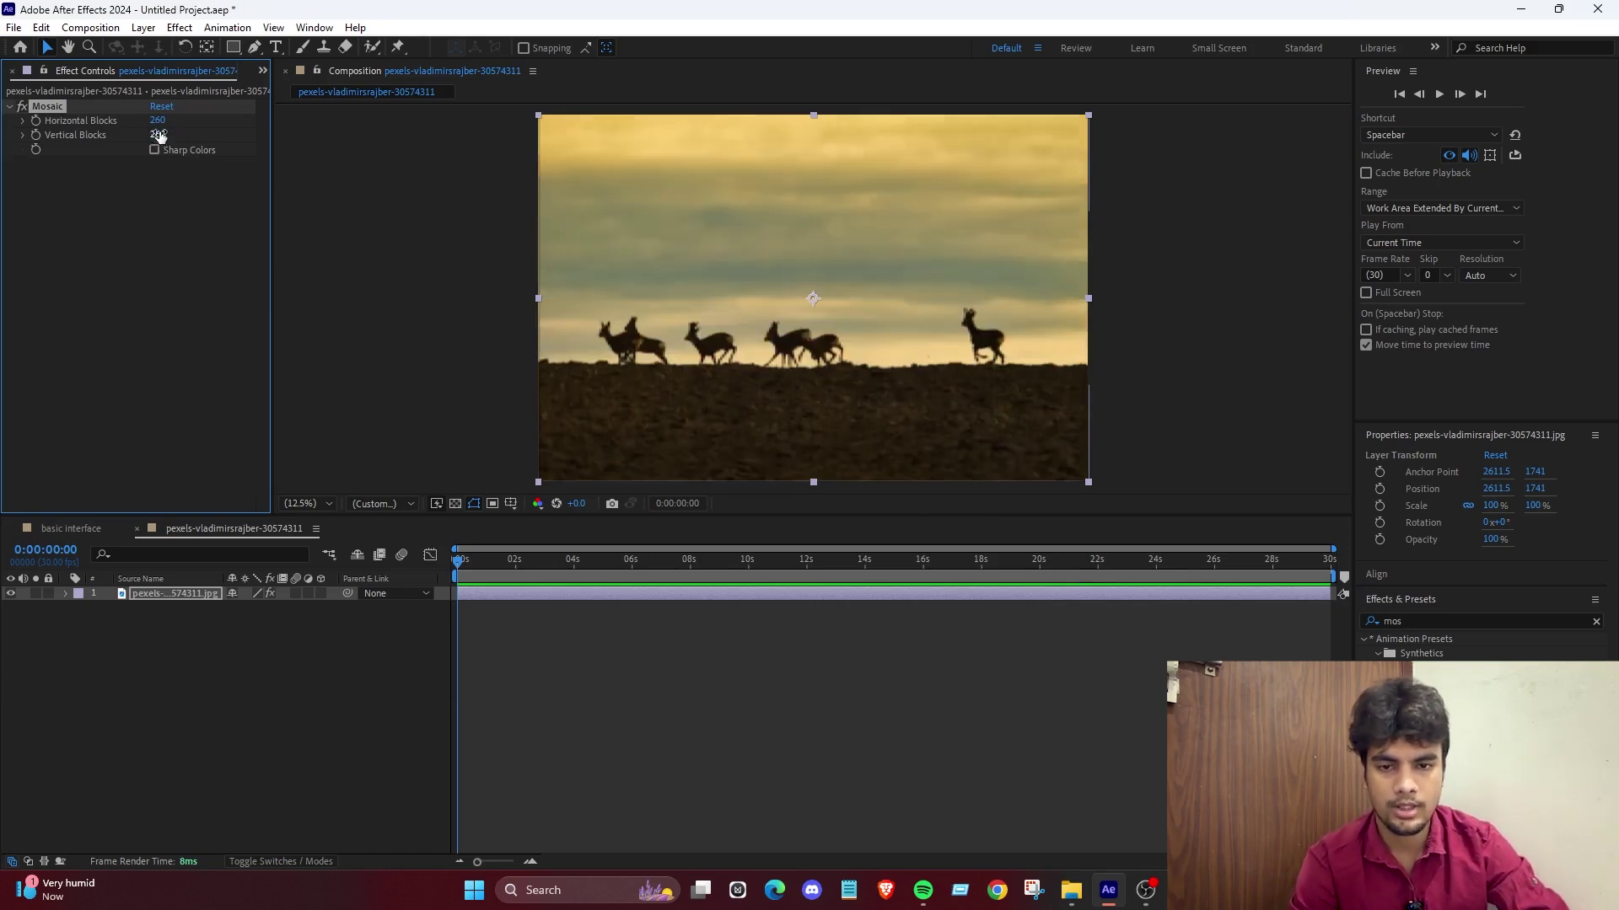
Examine the individual mosaic blocks around the deer's head at up to 400% magnification.
scroll(605, 296, up, 6)
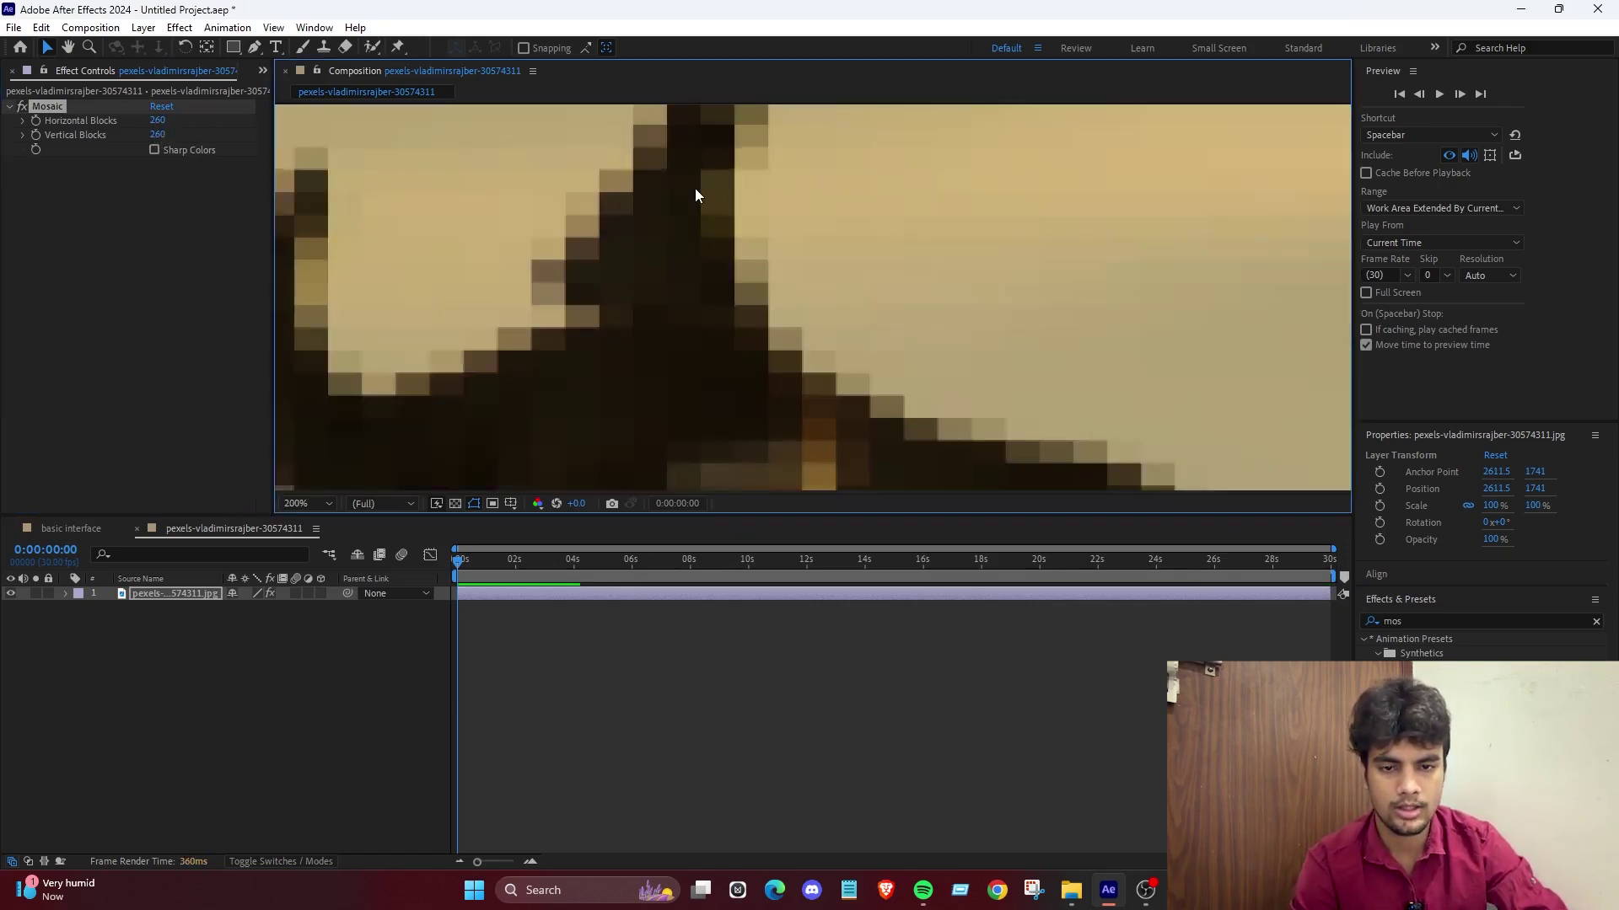
scroll(671, 220, up, 4)
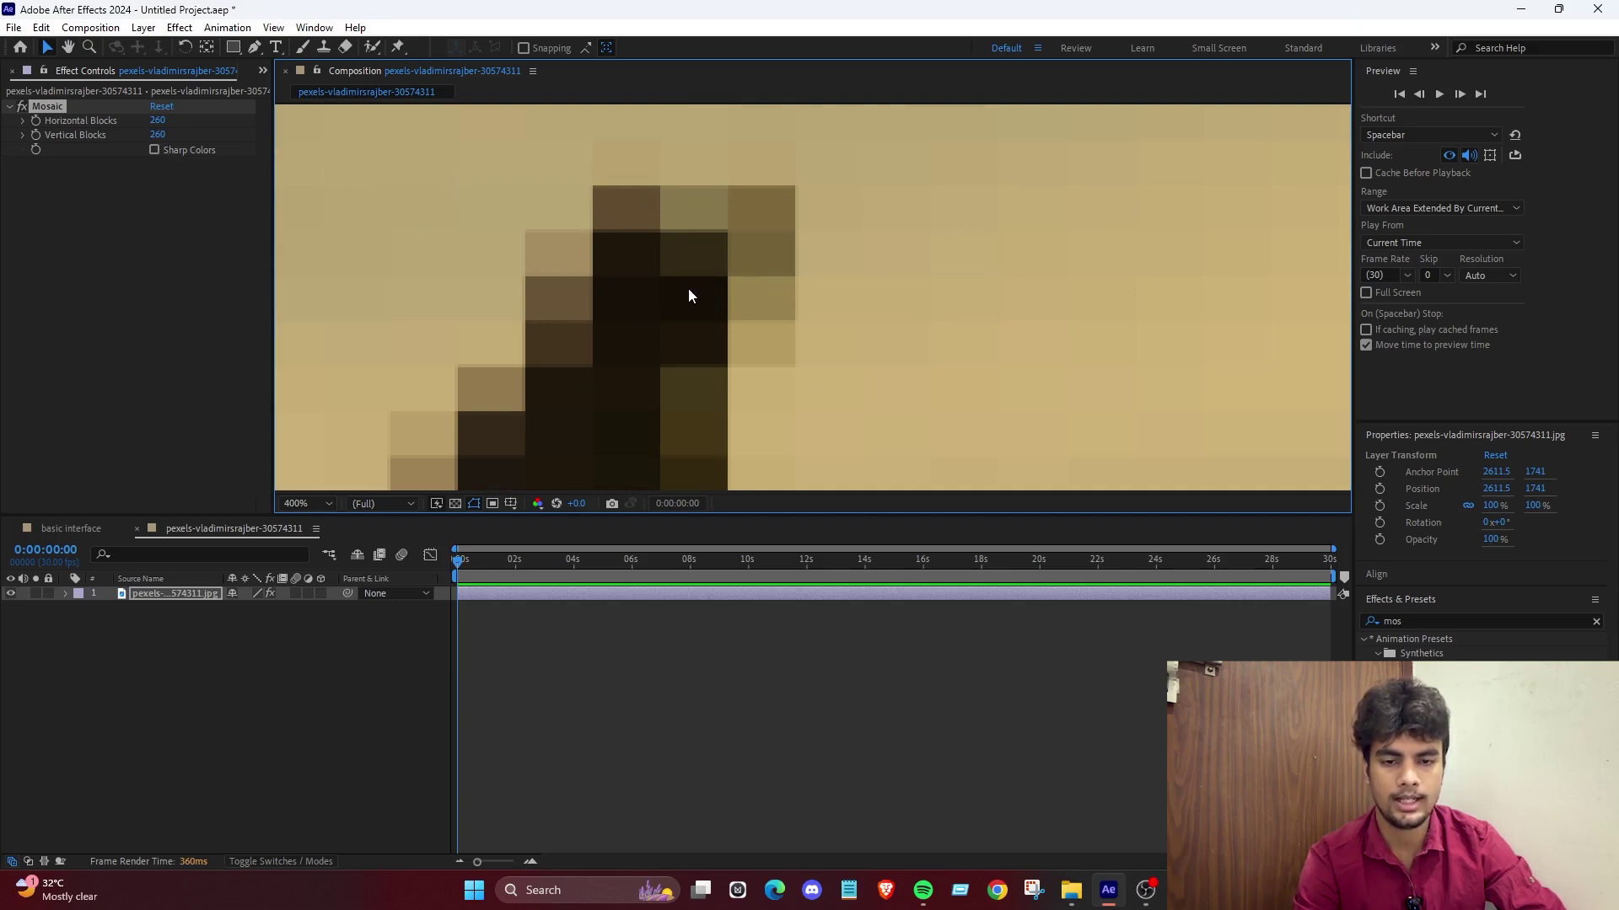
scroll(689, 295, down, 6)
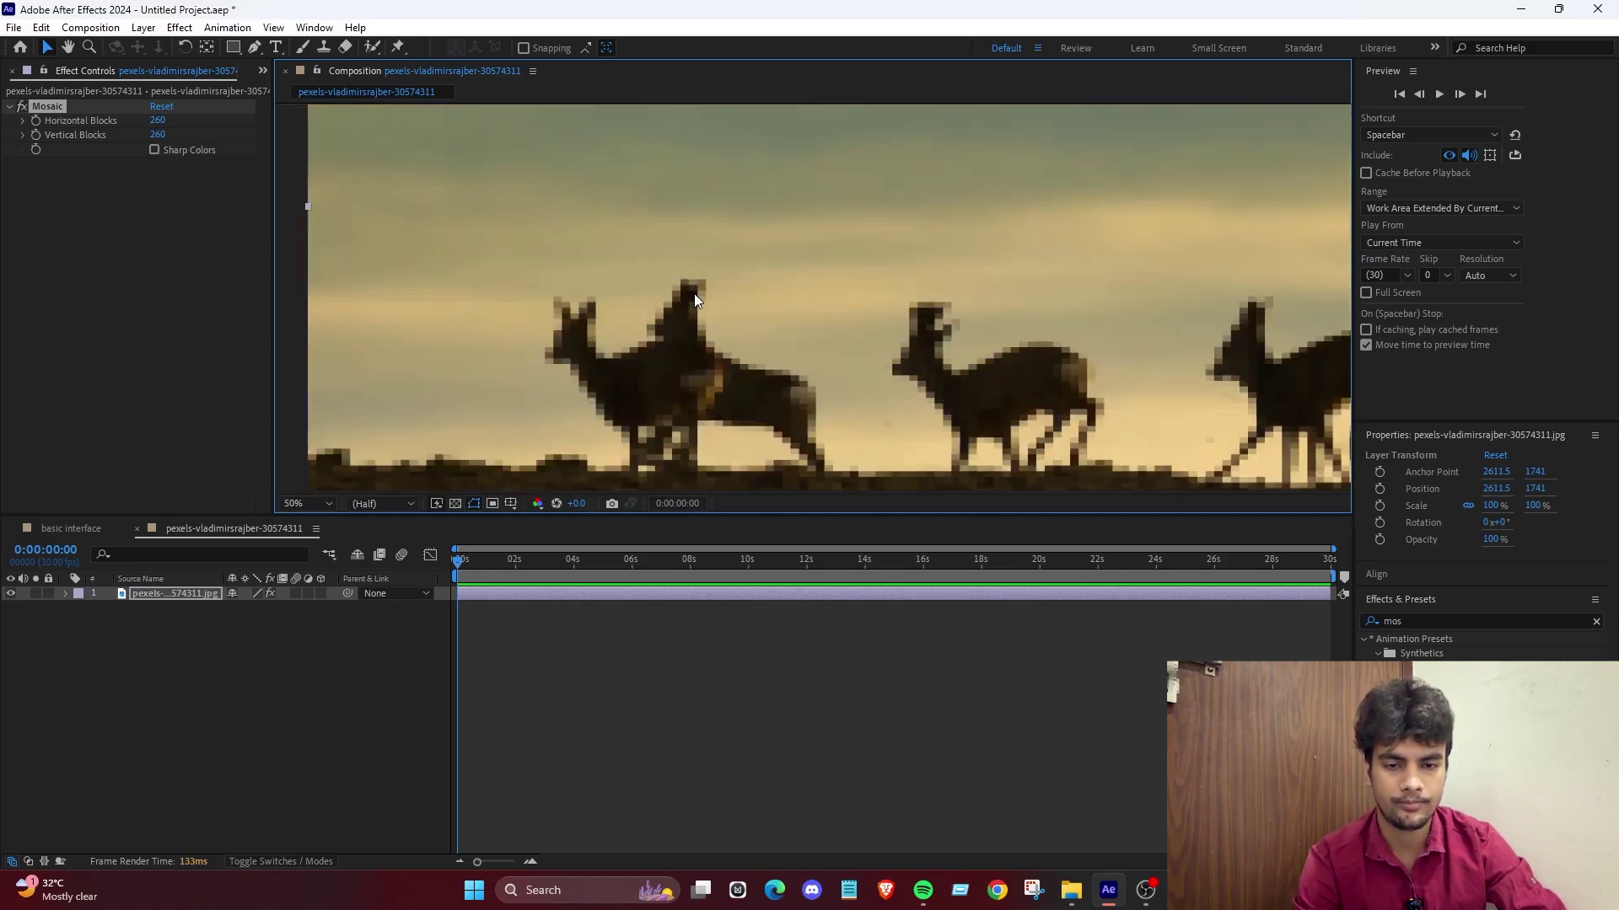
scroll(694, 294, up, 6)
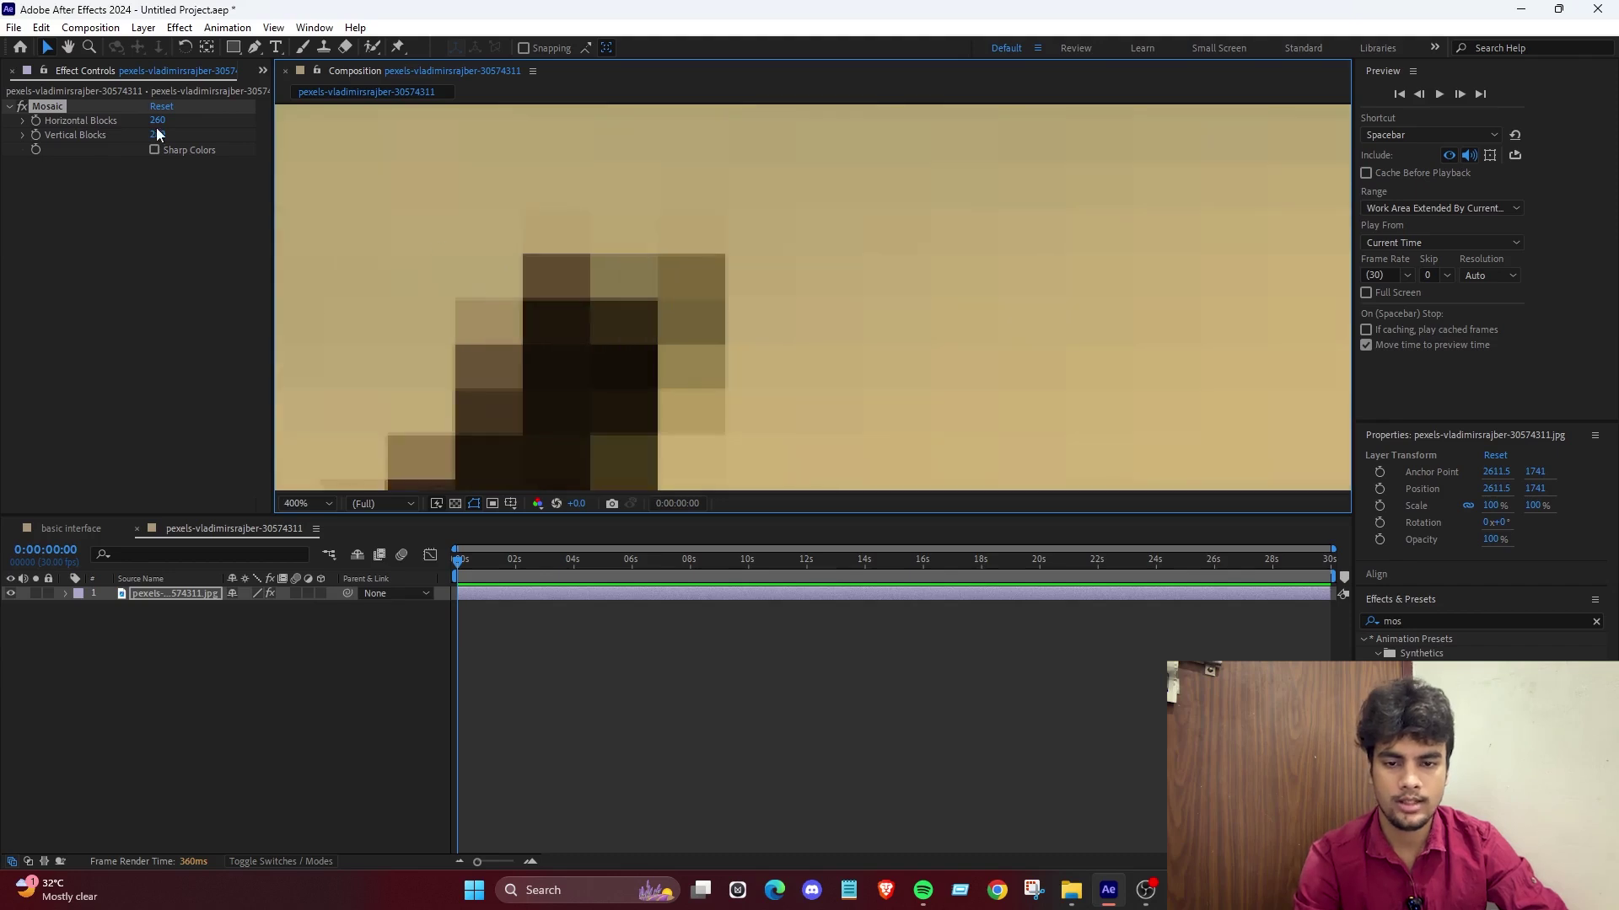
Raise the Mosaic effect's Horizontal Blocks to 326, sharply lower Vertical Blocks, and reduce Horizontal Blocks again to compare block shapes.
drag(158, 120, 219, 129)
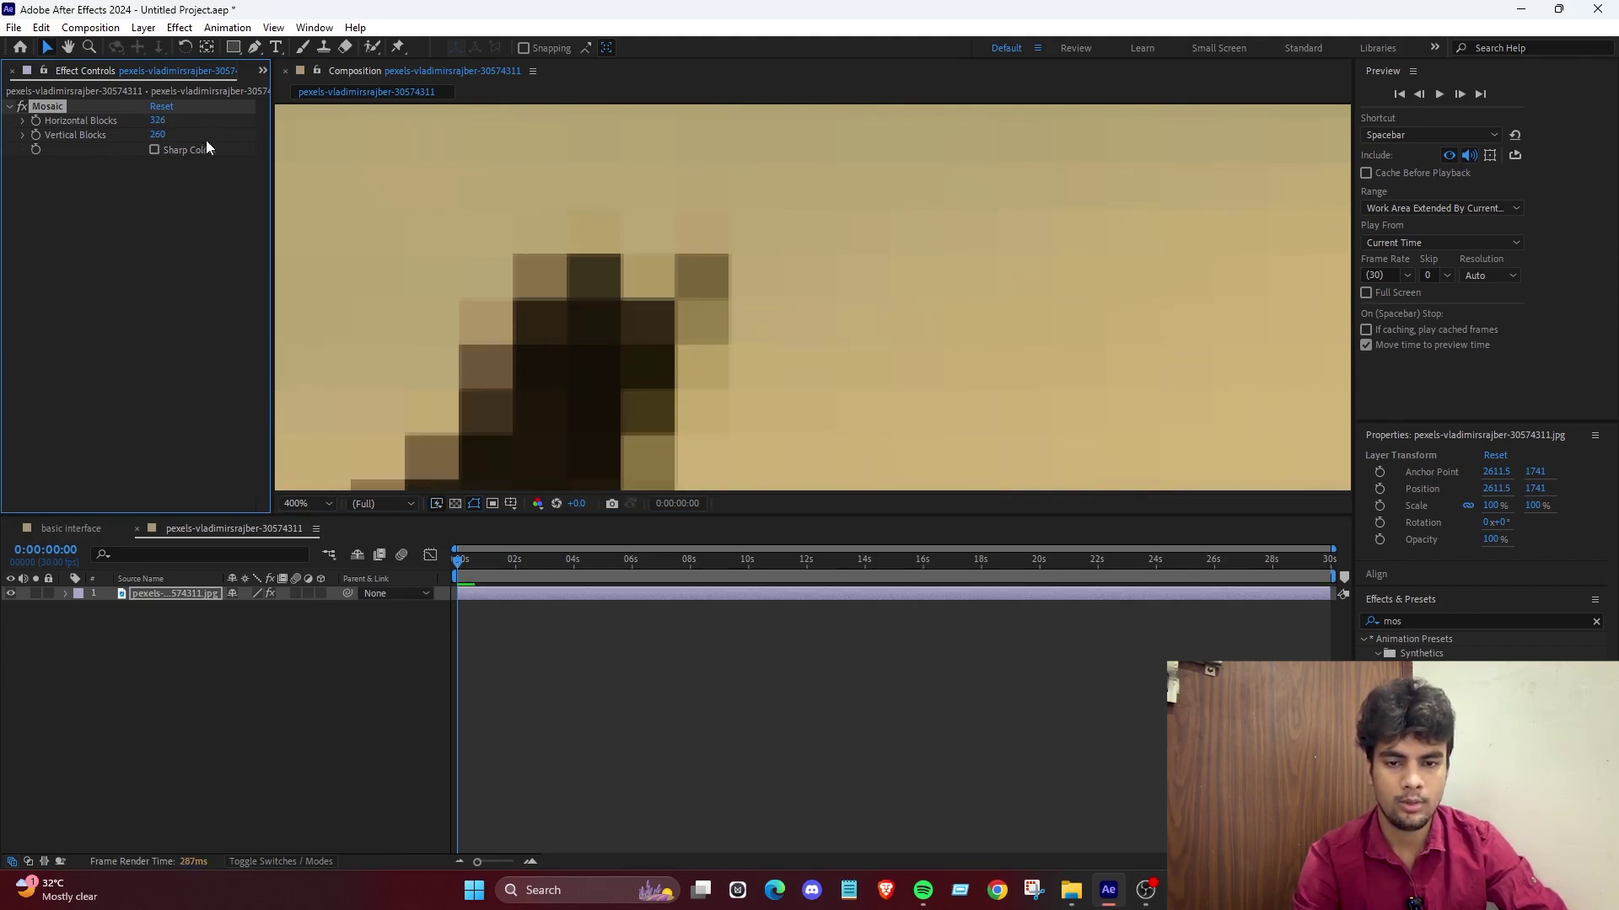
drag(157, 135, 7, 154)
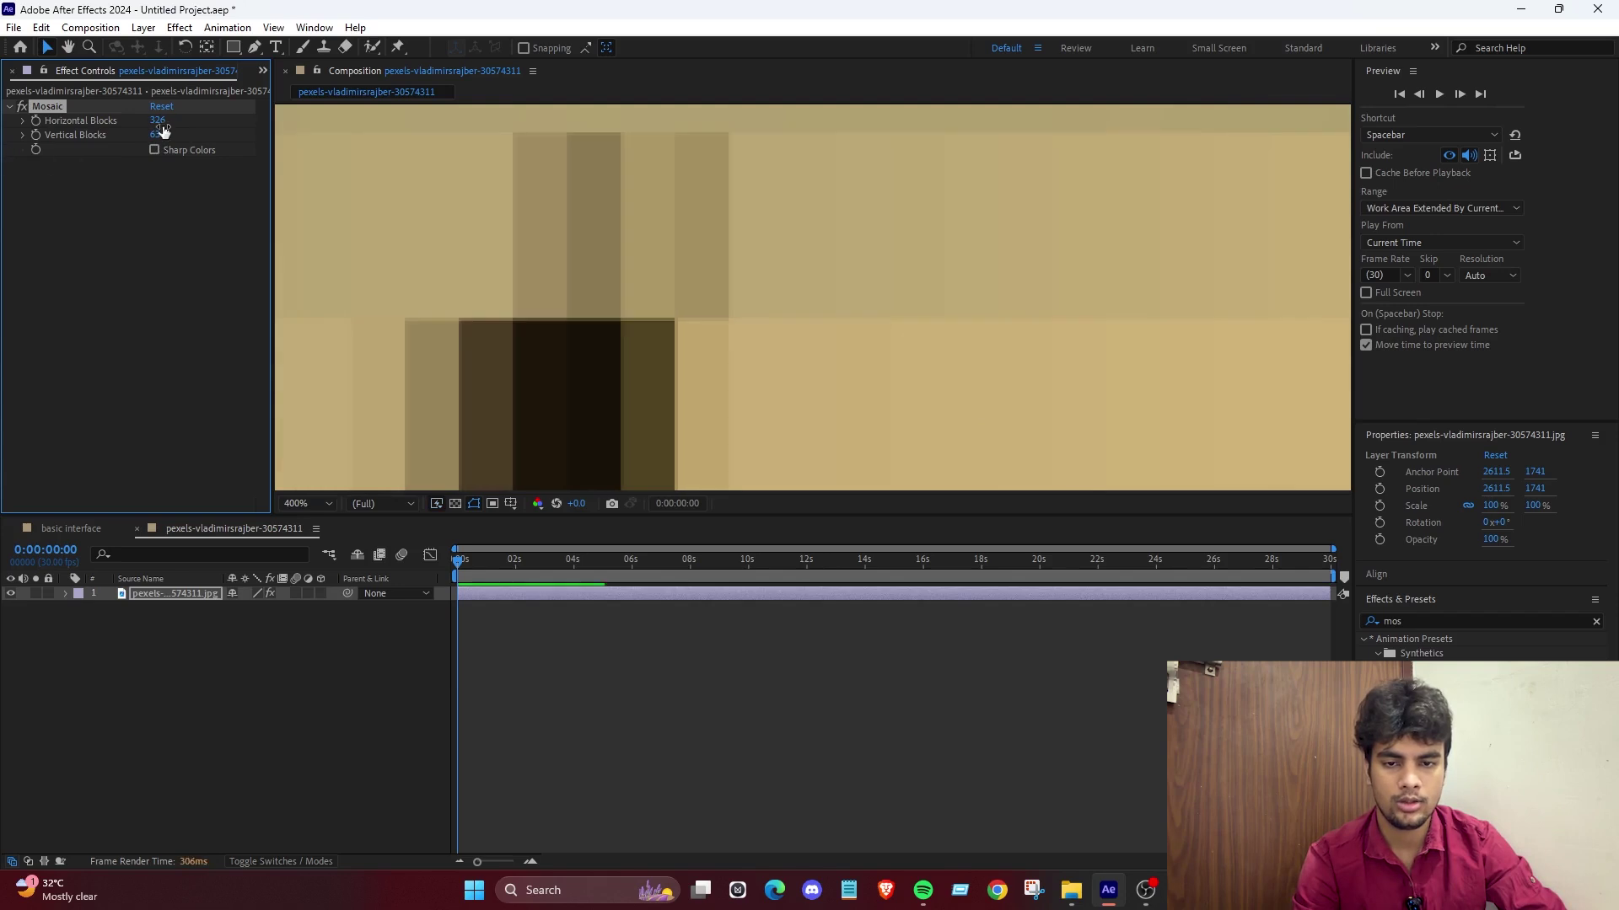
drag(157, 121, 57, 202)
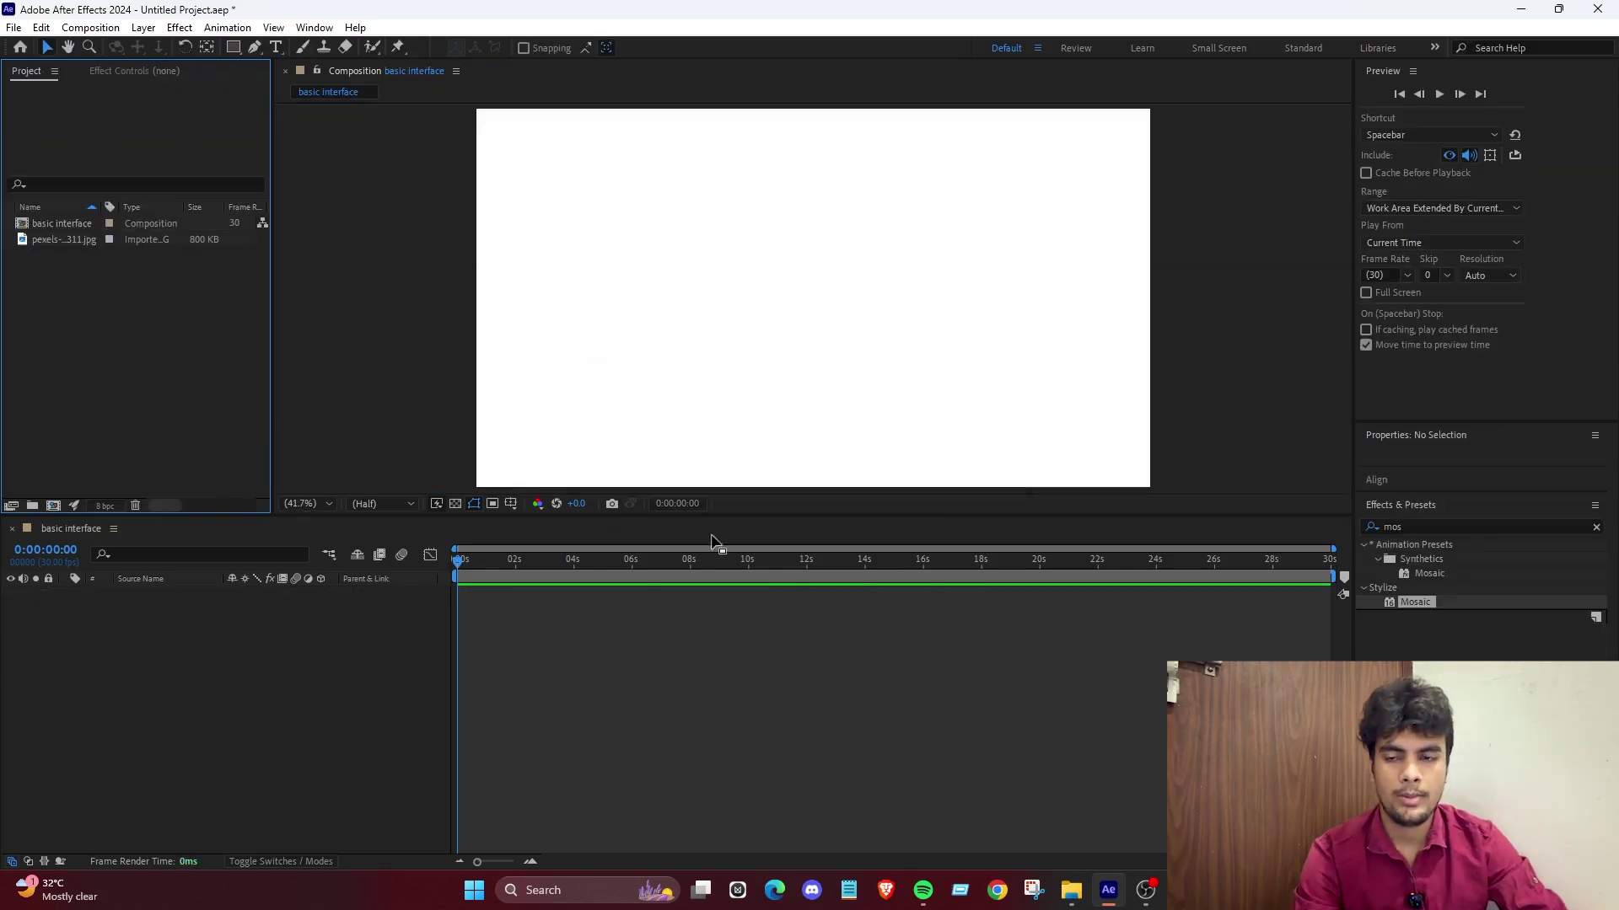
Add the deer photo to the basic interface composition, scale it to 8%, and position it at about 300, 248.
click(713, 539)
click(133, 339)
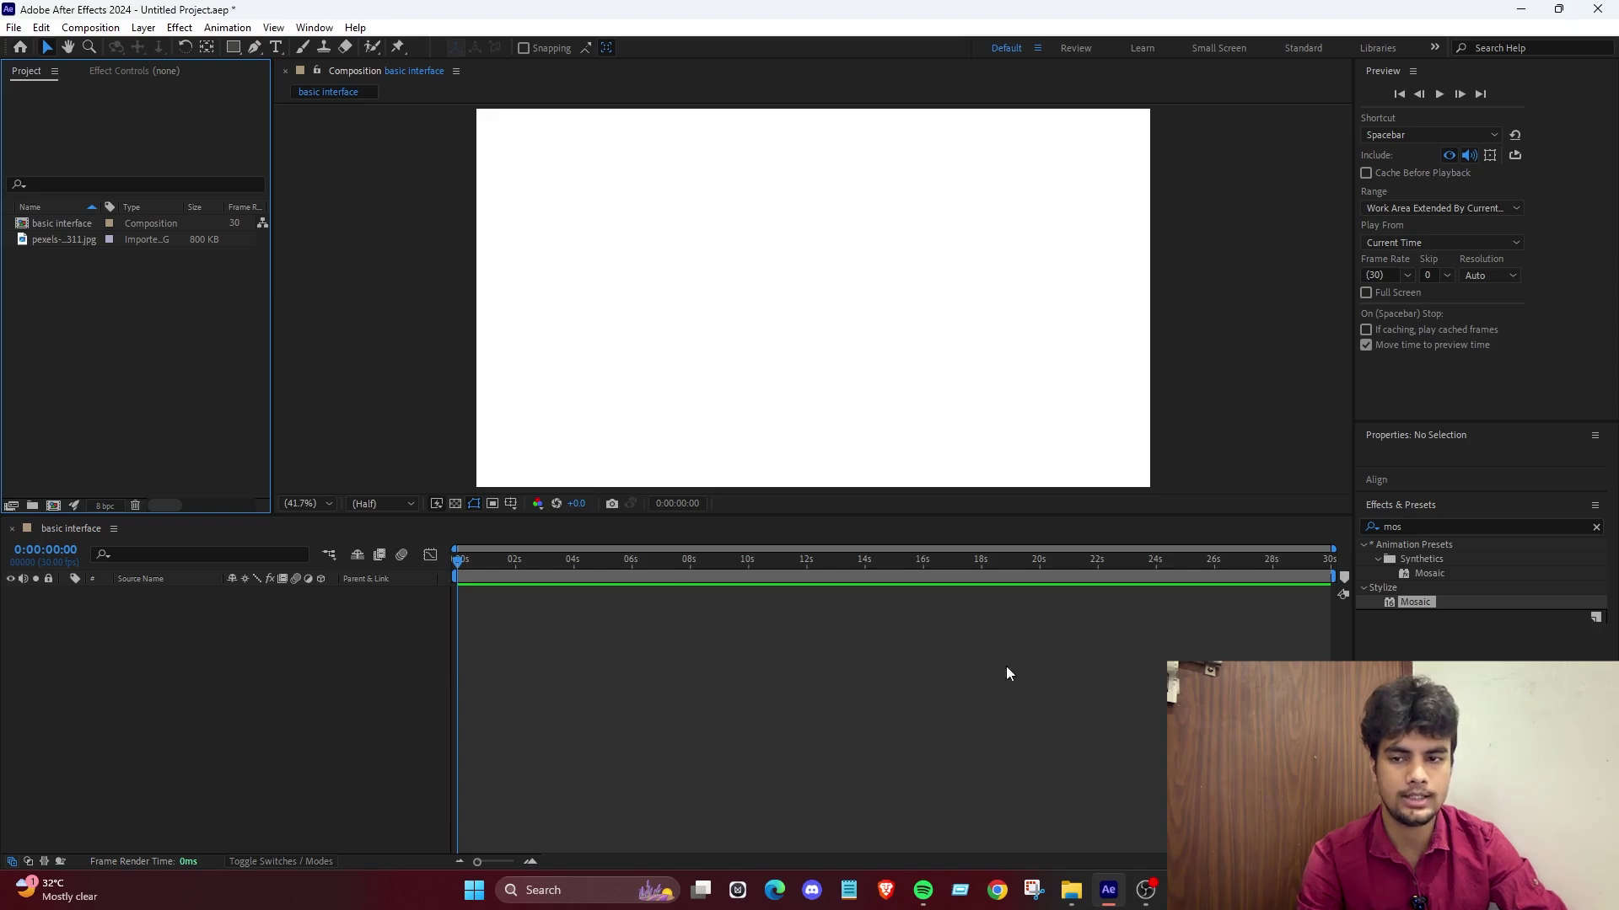
key(comma)
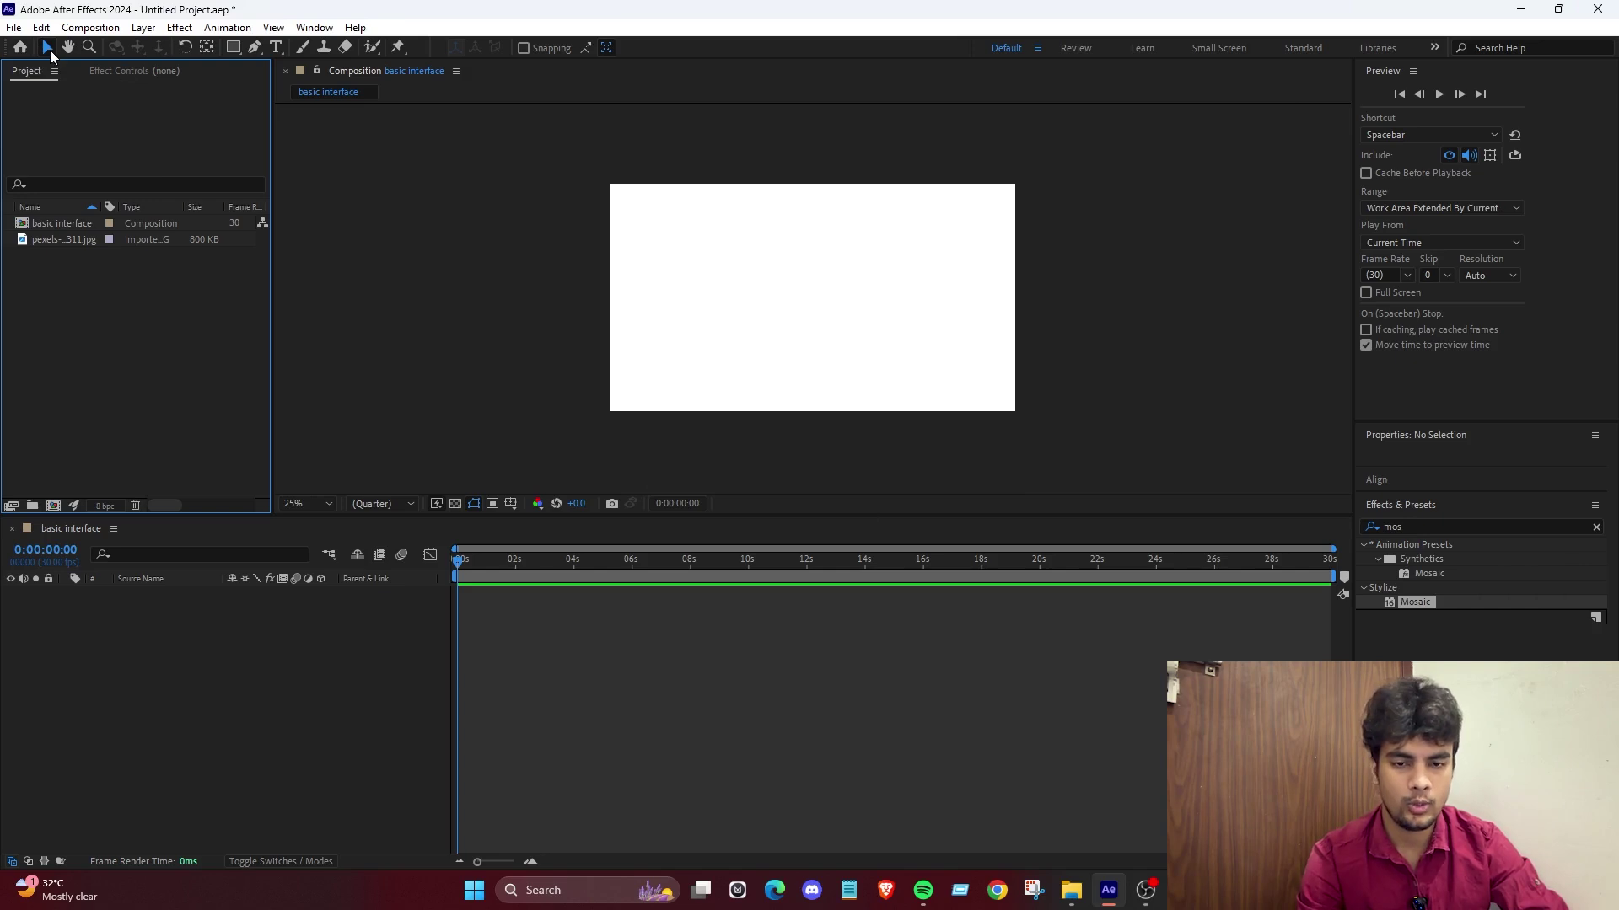
drag(777, 256, 1154, 422)
drag(64, 239, 750, 287)
key(s)
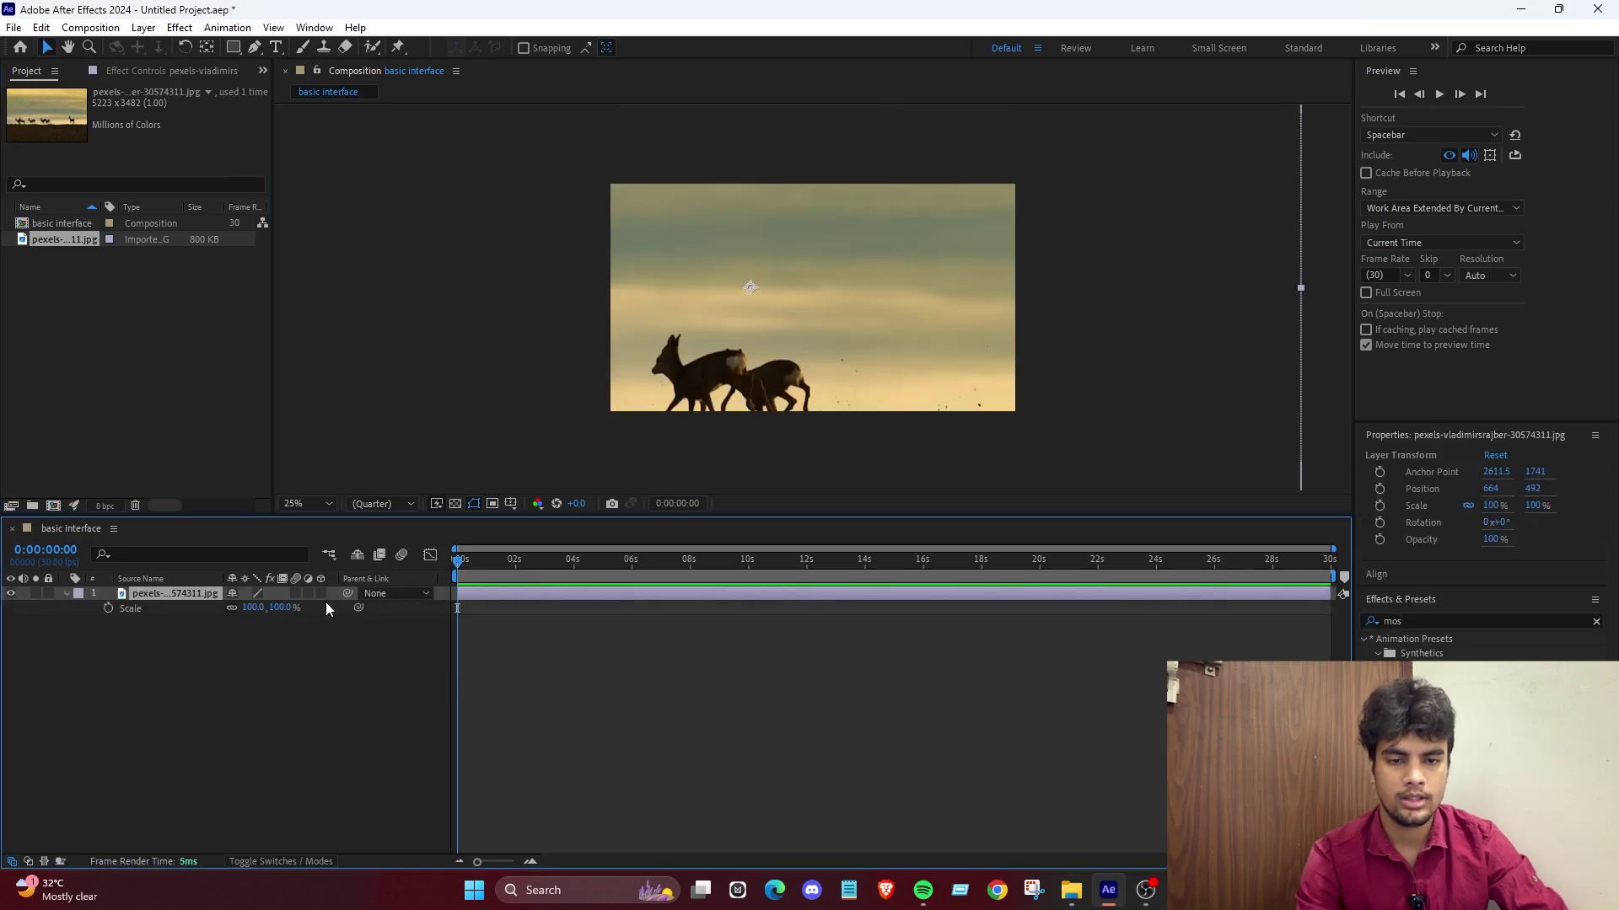
drag(253, 607, 168, 573)
drag(770, 293, 693, 241)
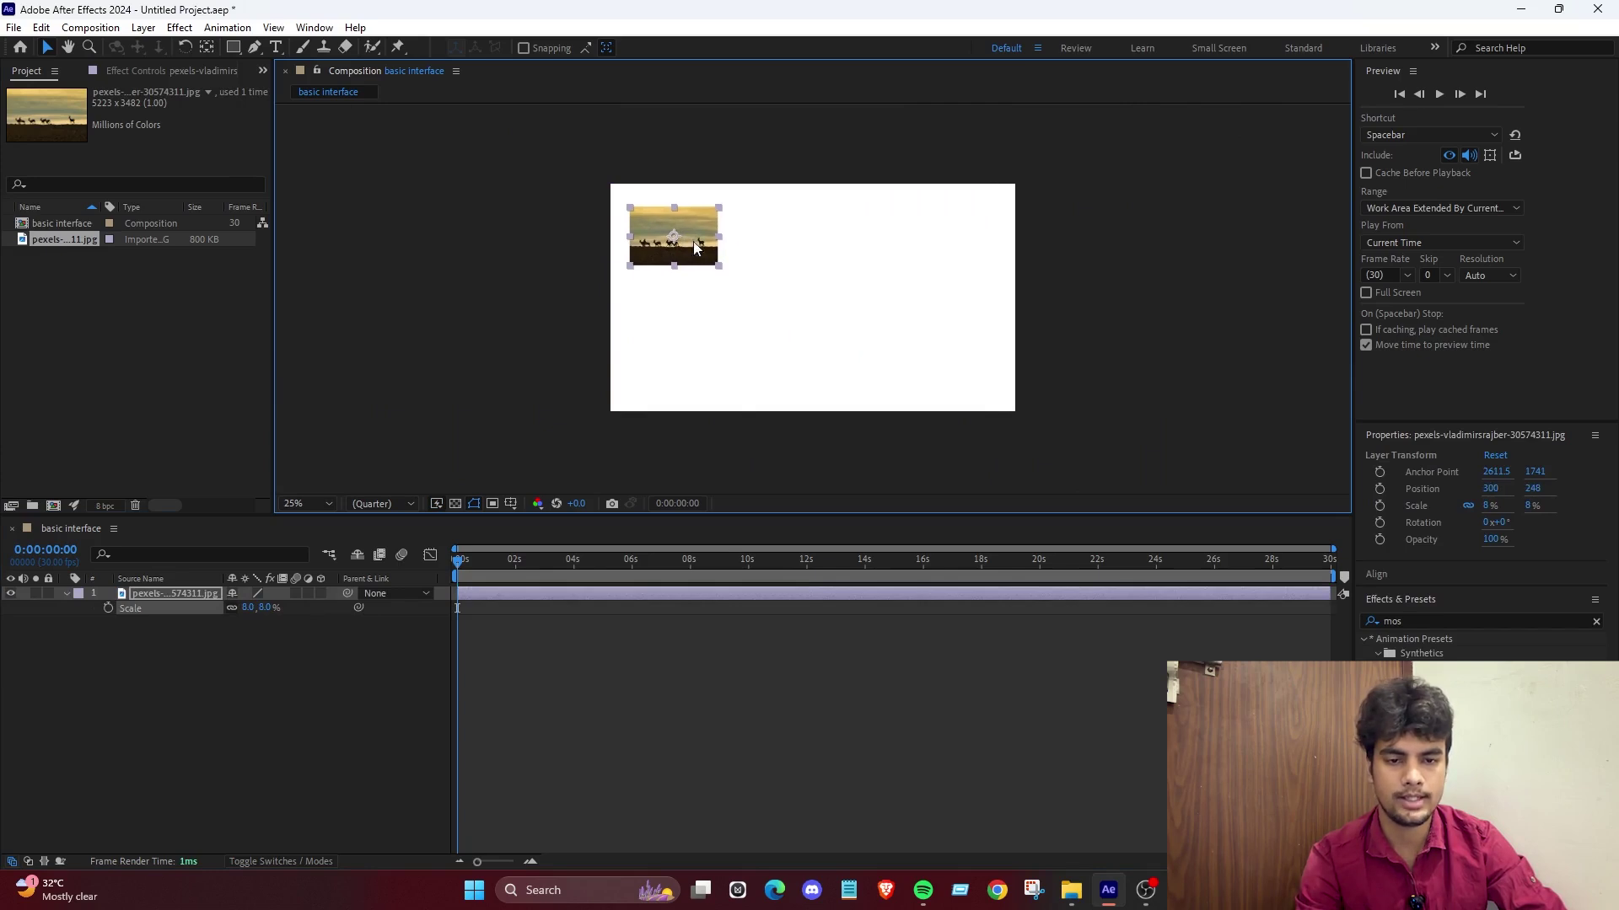
Draw a red rectangle as a new shape layer in the upper right part of the composition, beside the deer photo.
click(903, 321)
click(233, 47)
drag(823, 217, 876, 262)
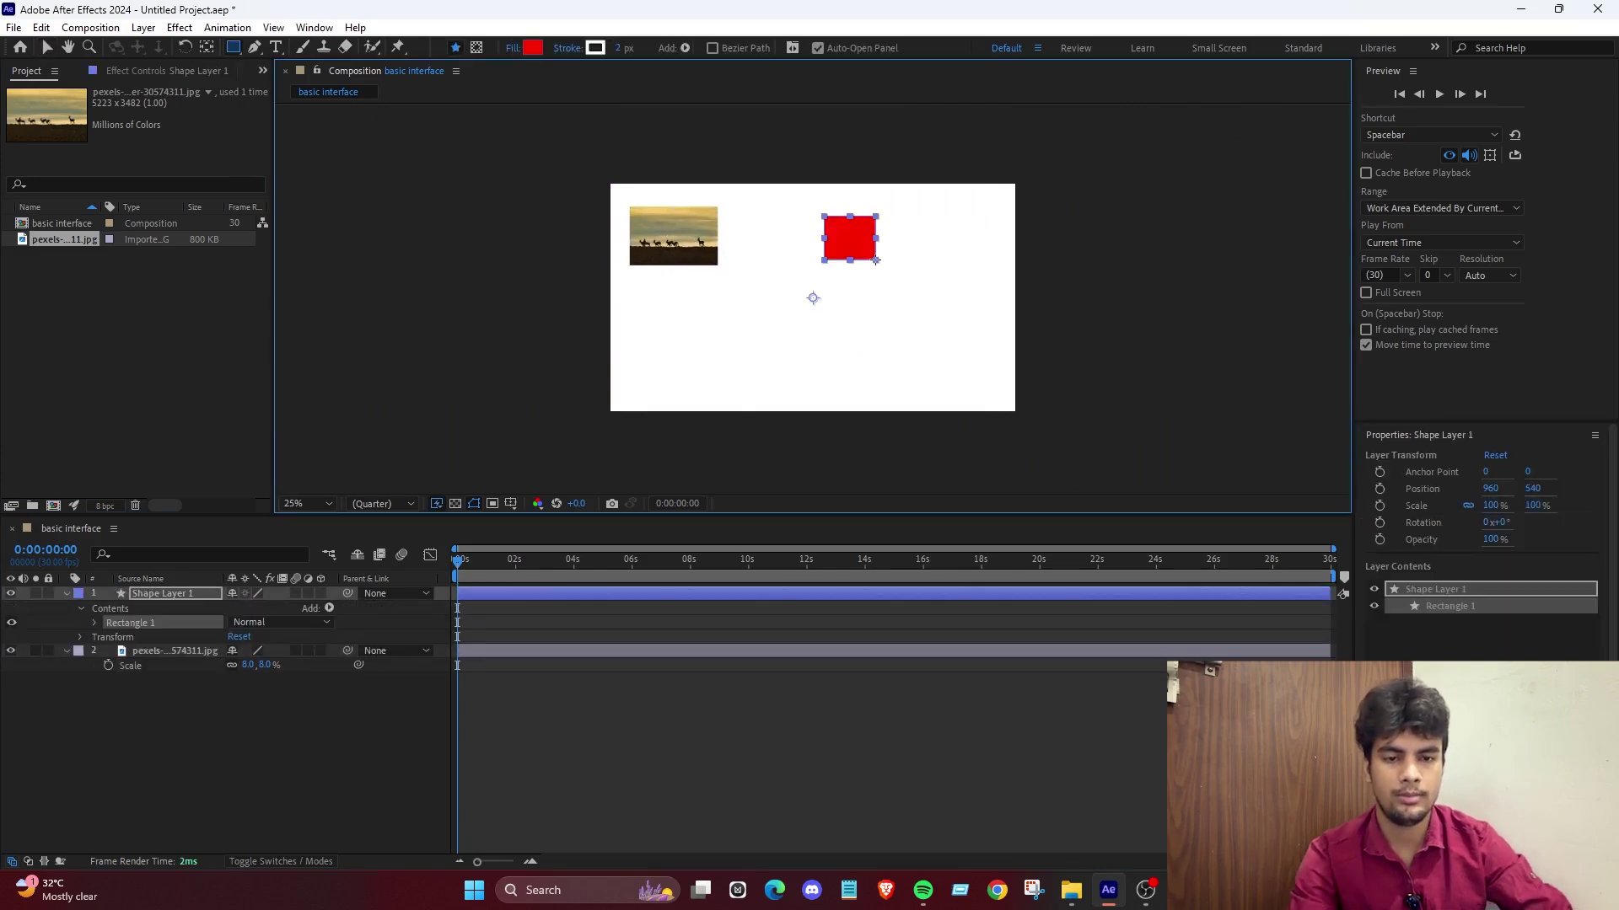
key(v)
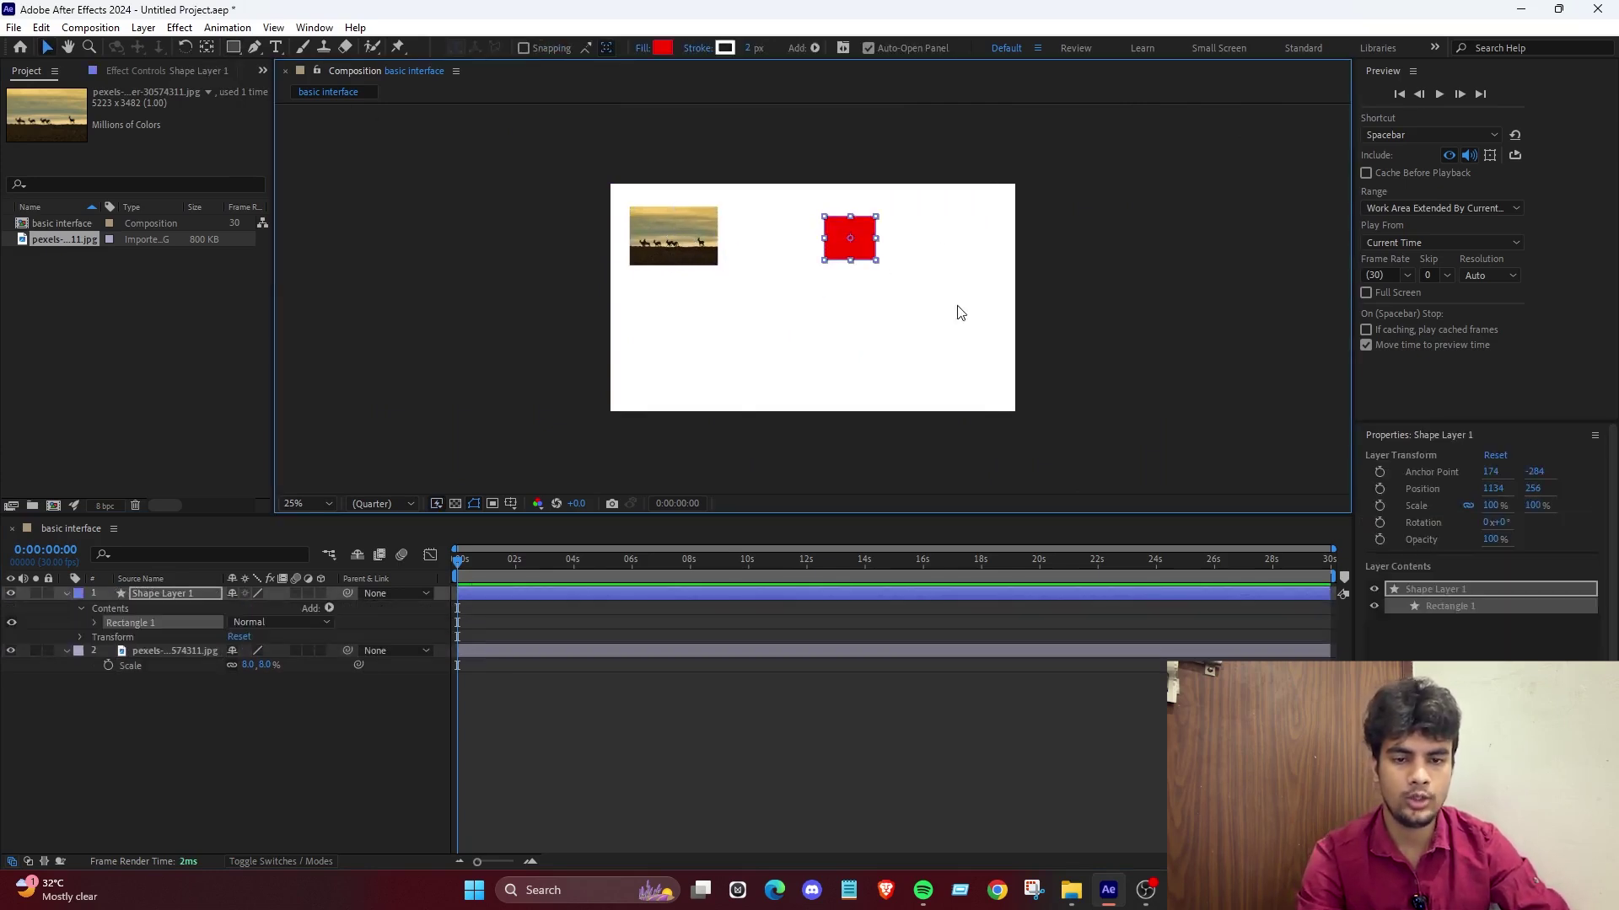
click(931, 392)
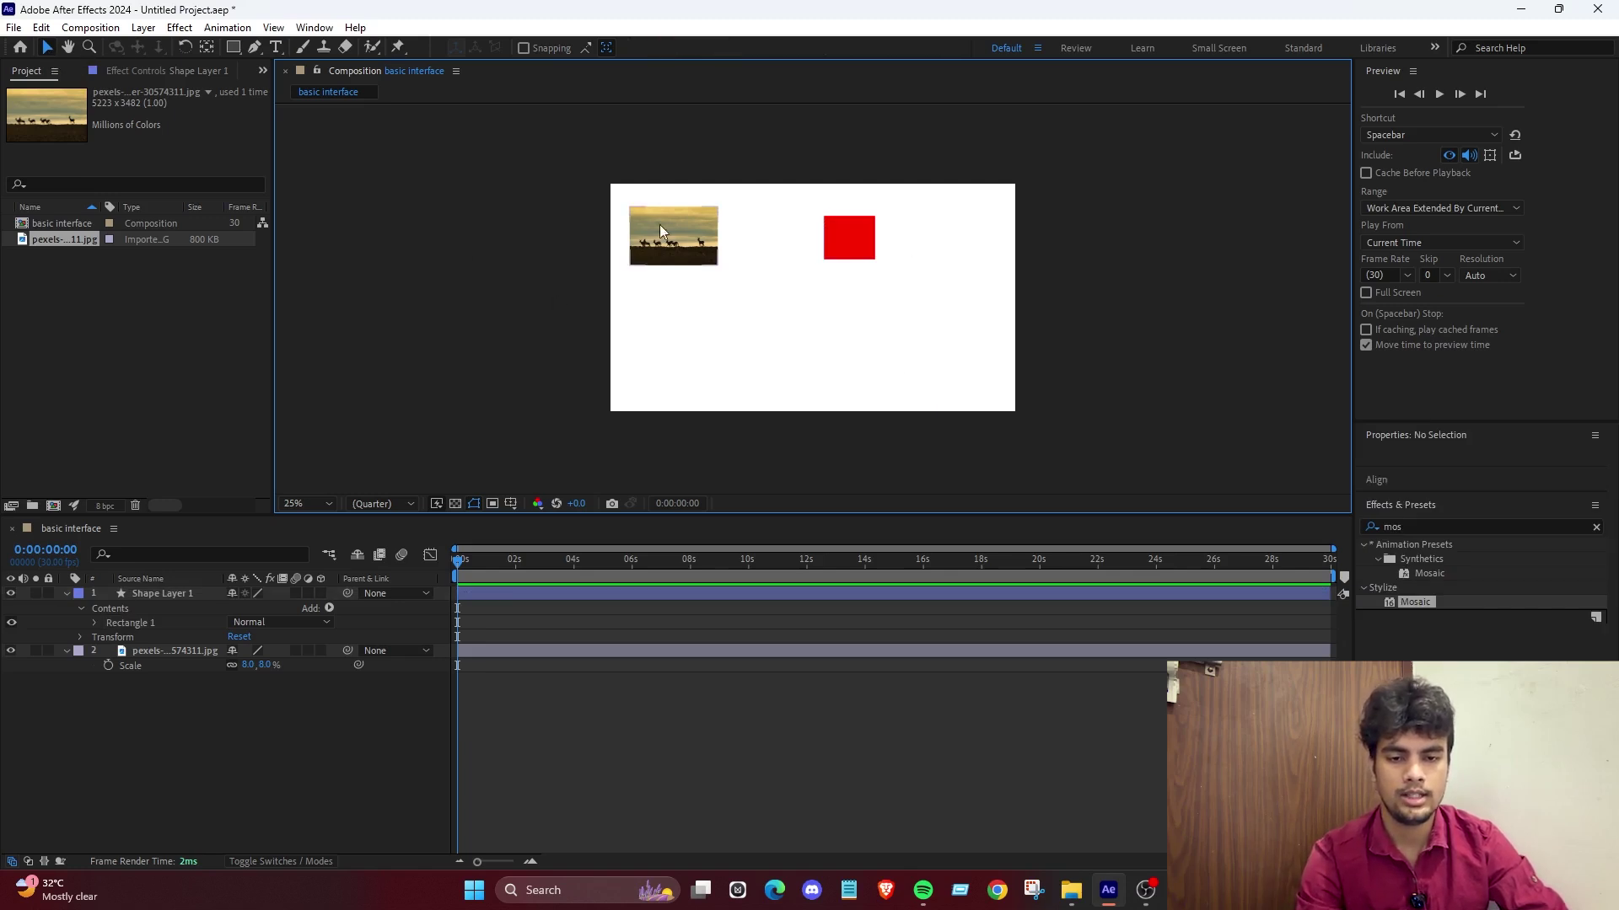
Select the deer photo and the red rectangle in turn with the Selection tool, and clear the selection.
click(688, 252)
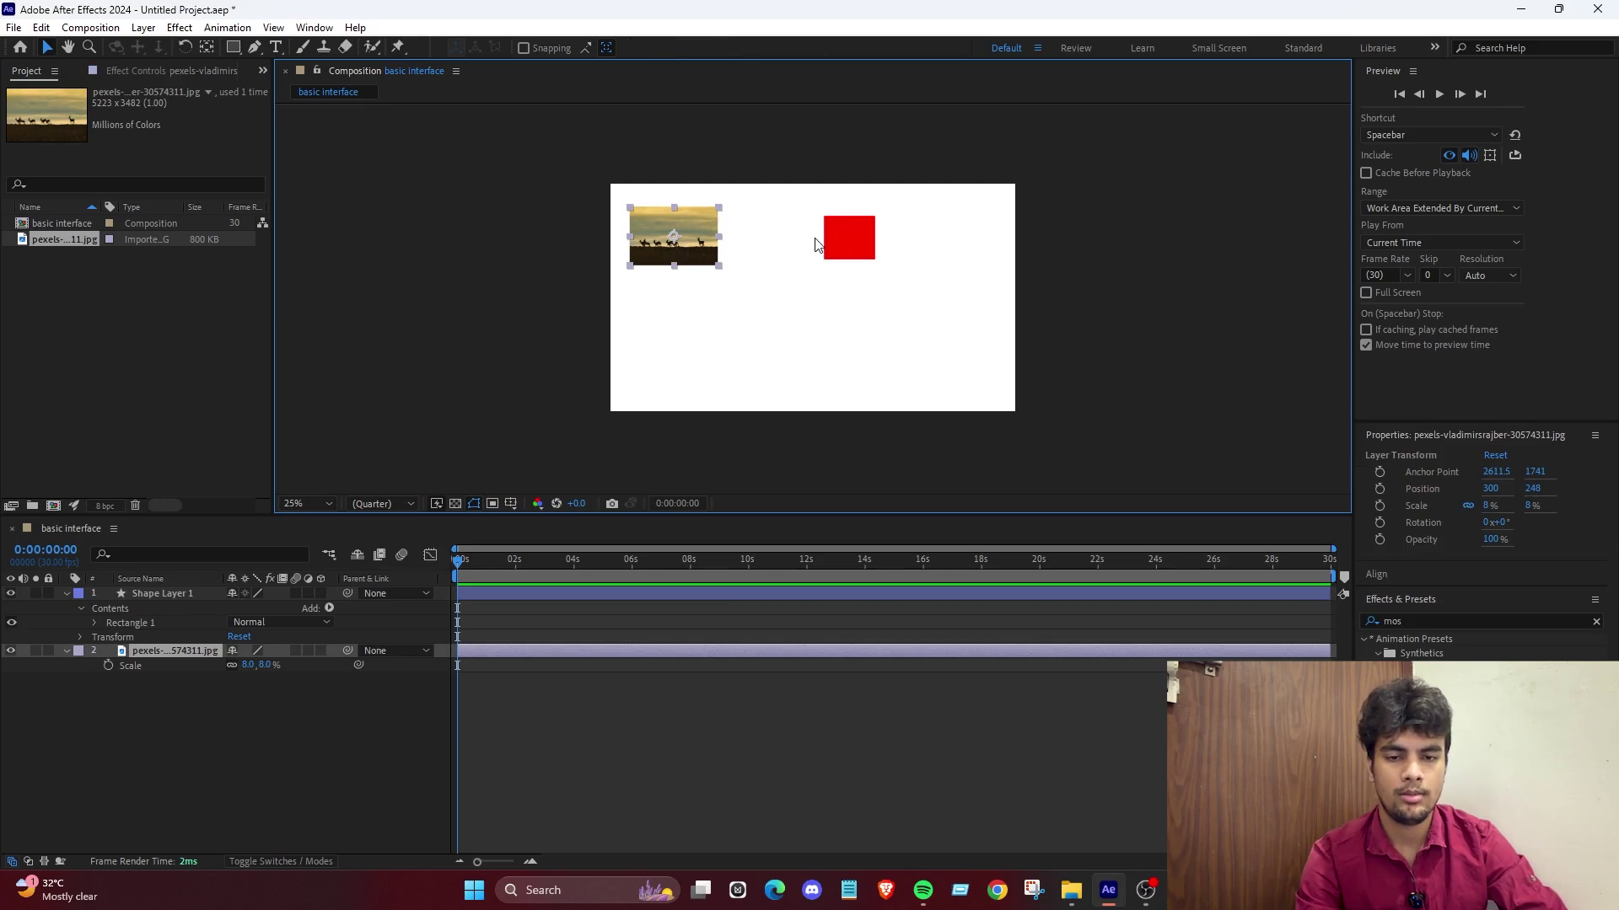
click(866, 247)
click(745, 387)
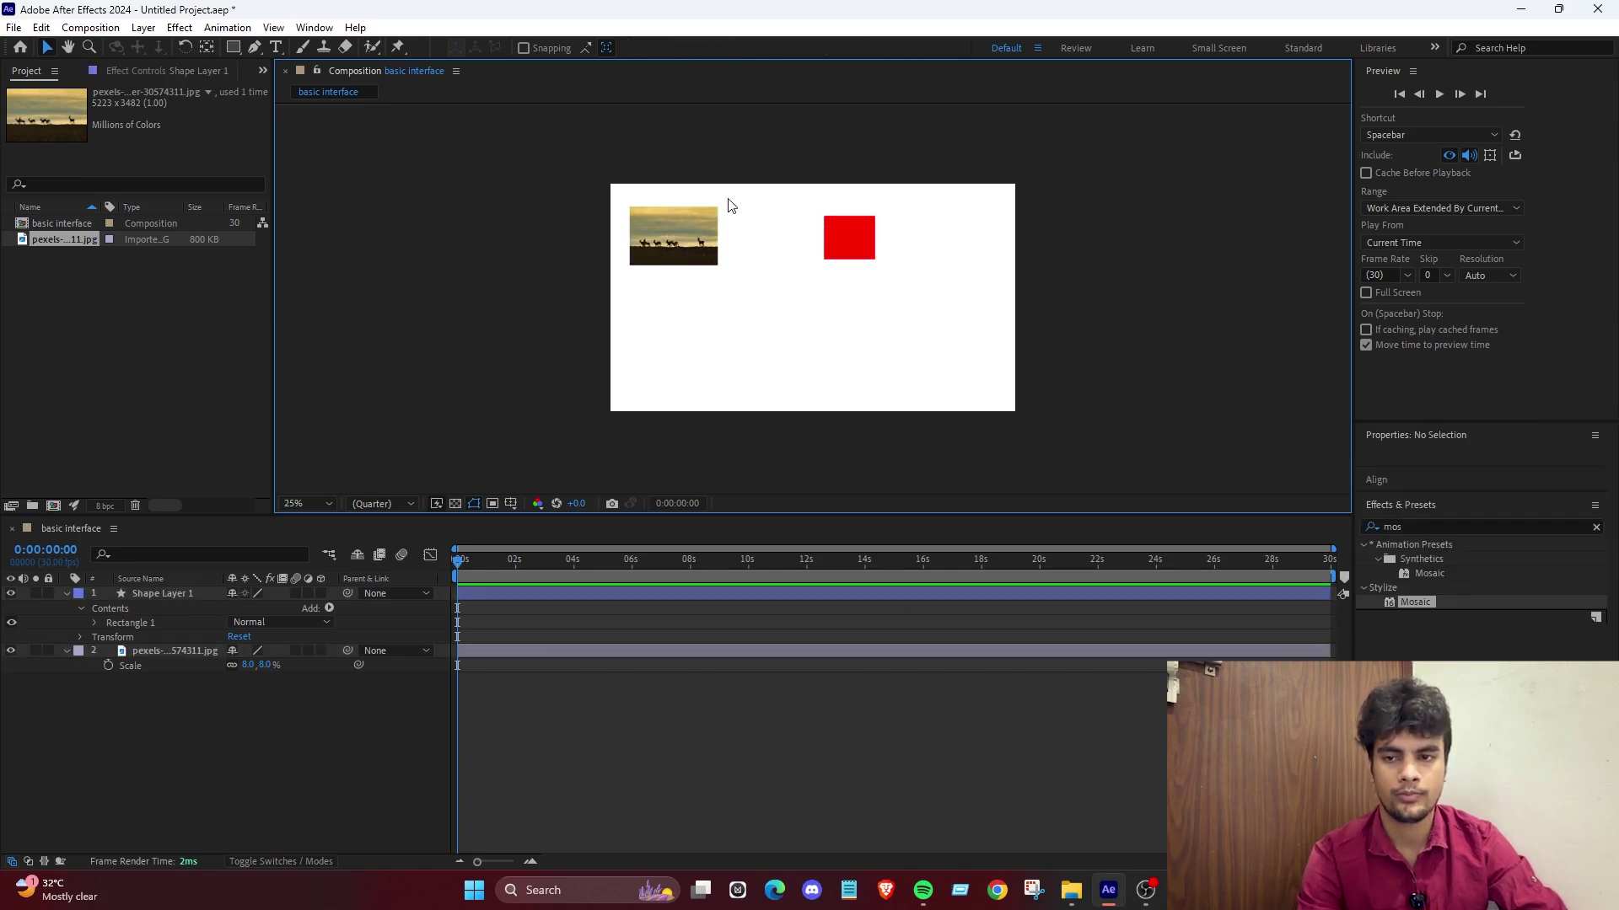
Examine the deer photo by moving around it with the Hand tool at magnifications up to 800%.
click(69, 46)
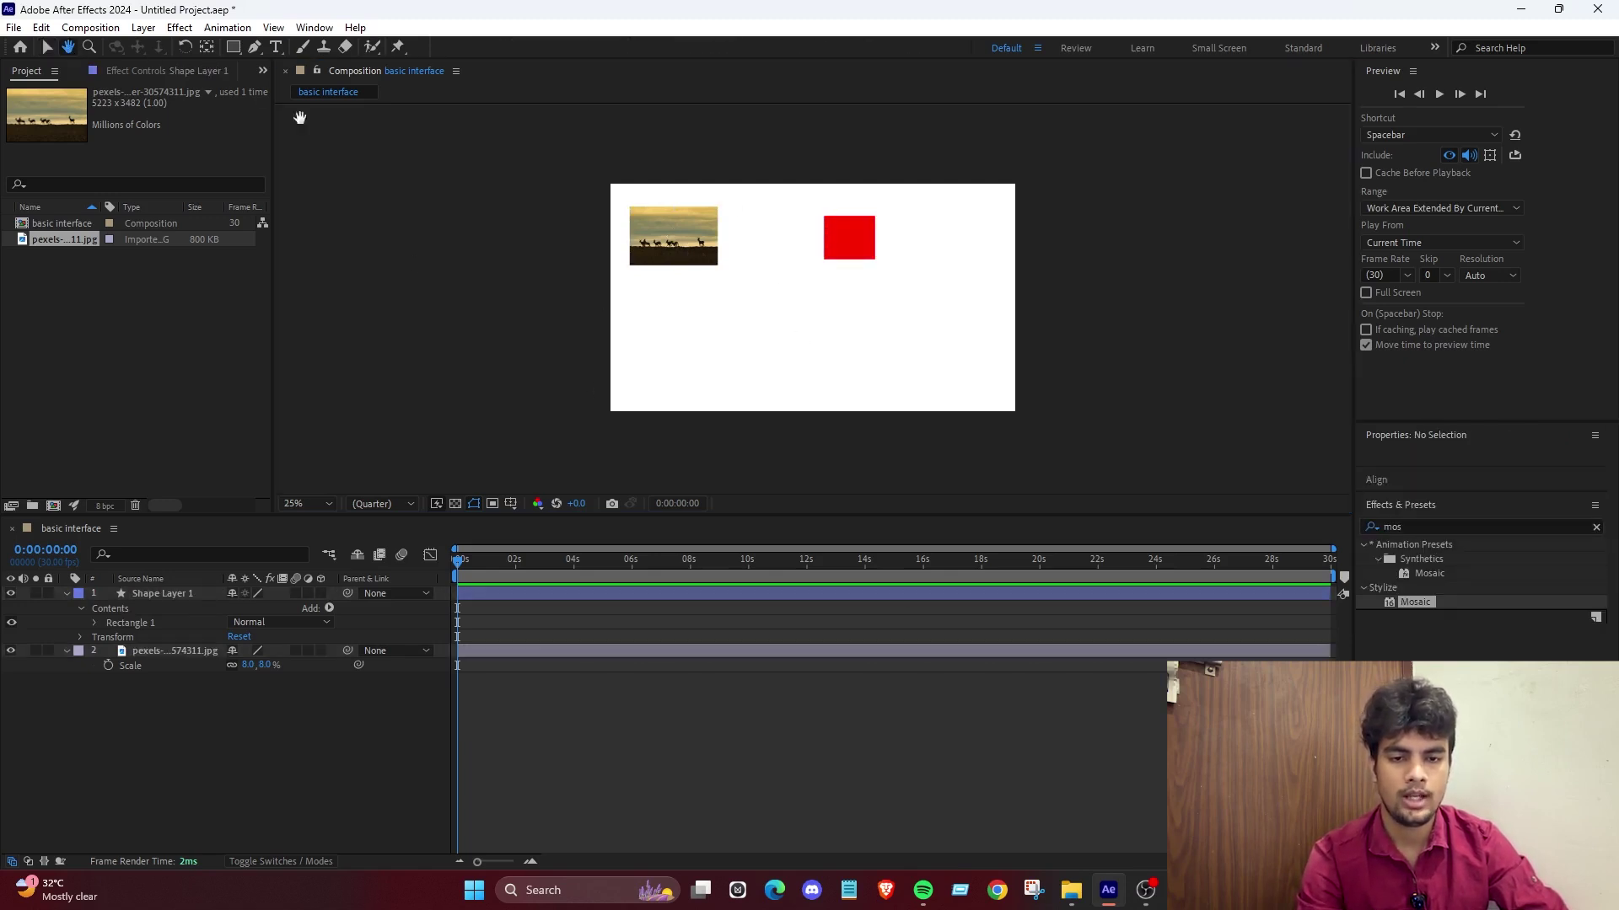
drag(809, 309, 983, 354)
scroll(794, 301, up, 8)
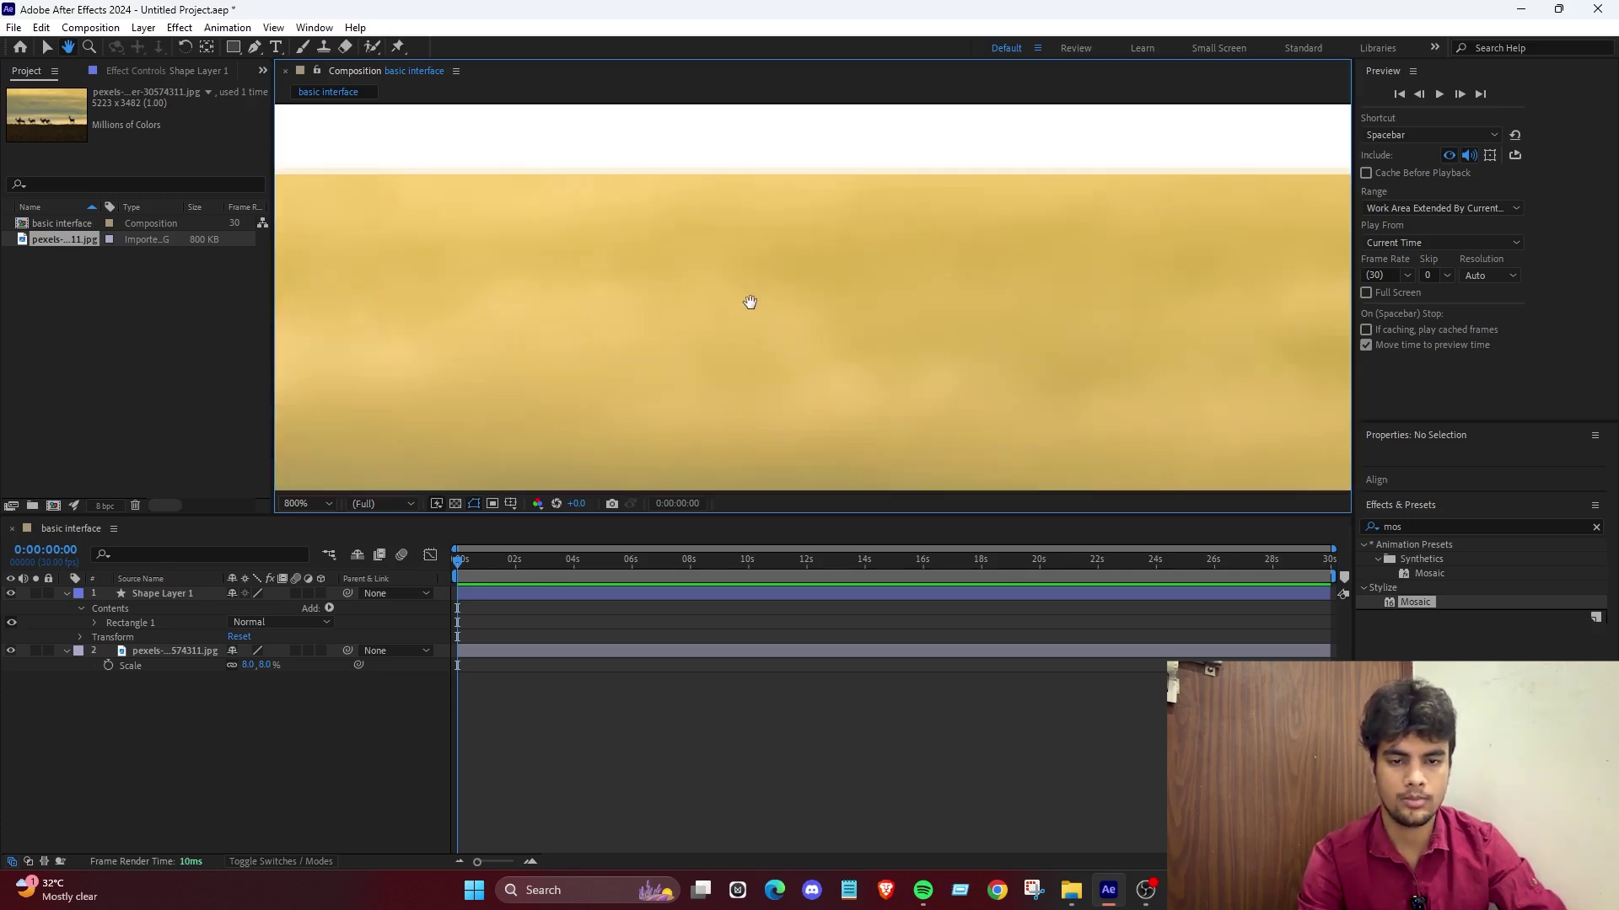
drag(705, 382, 748, 368)
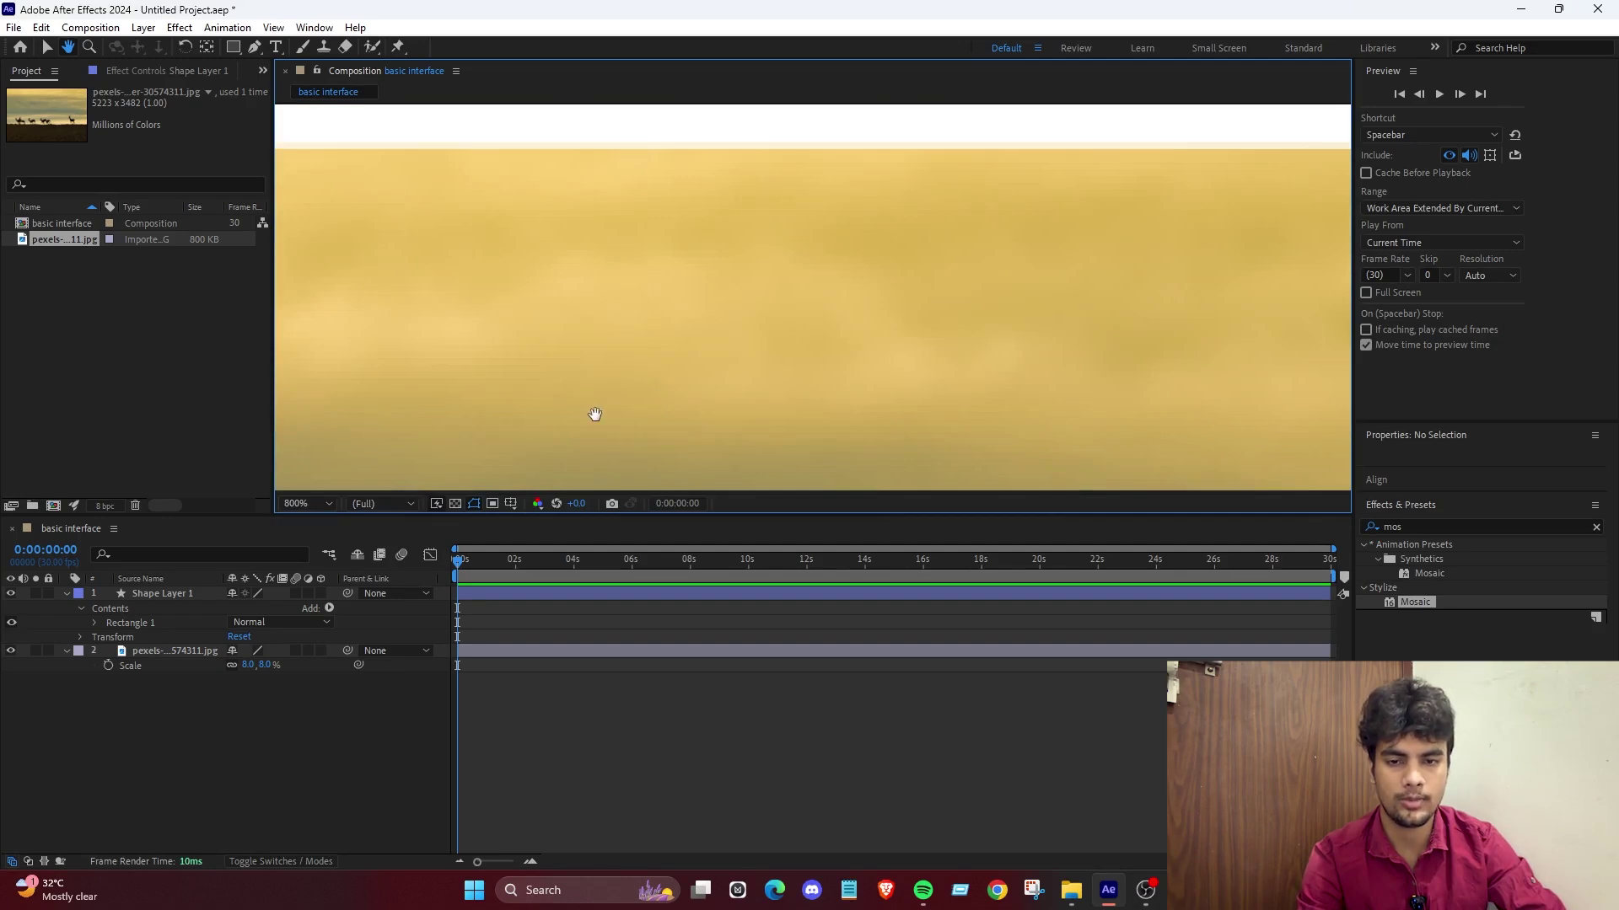
drag(596, 416, 758, 220)
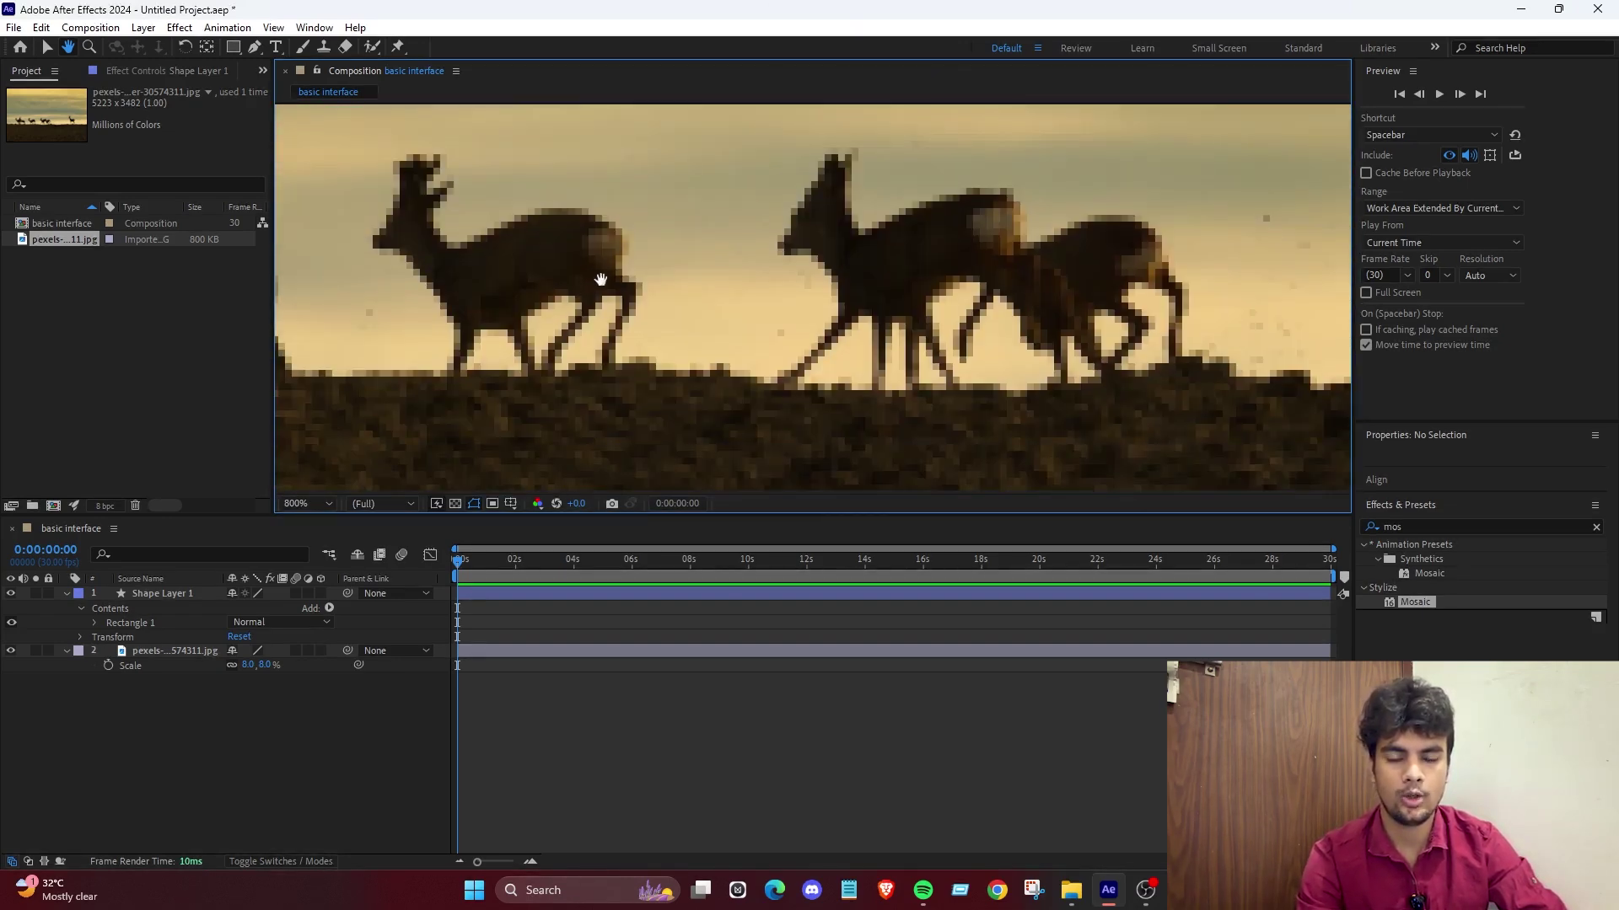
scroll(599, 280, down, 3)
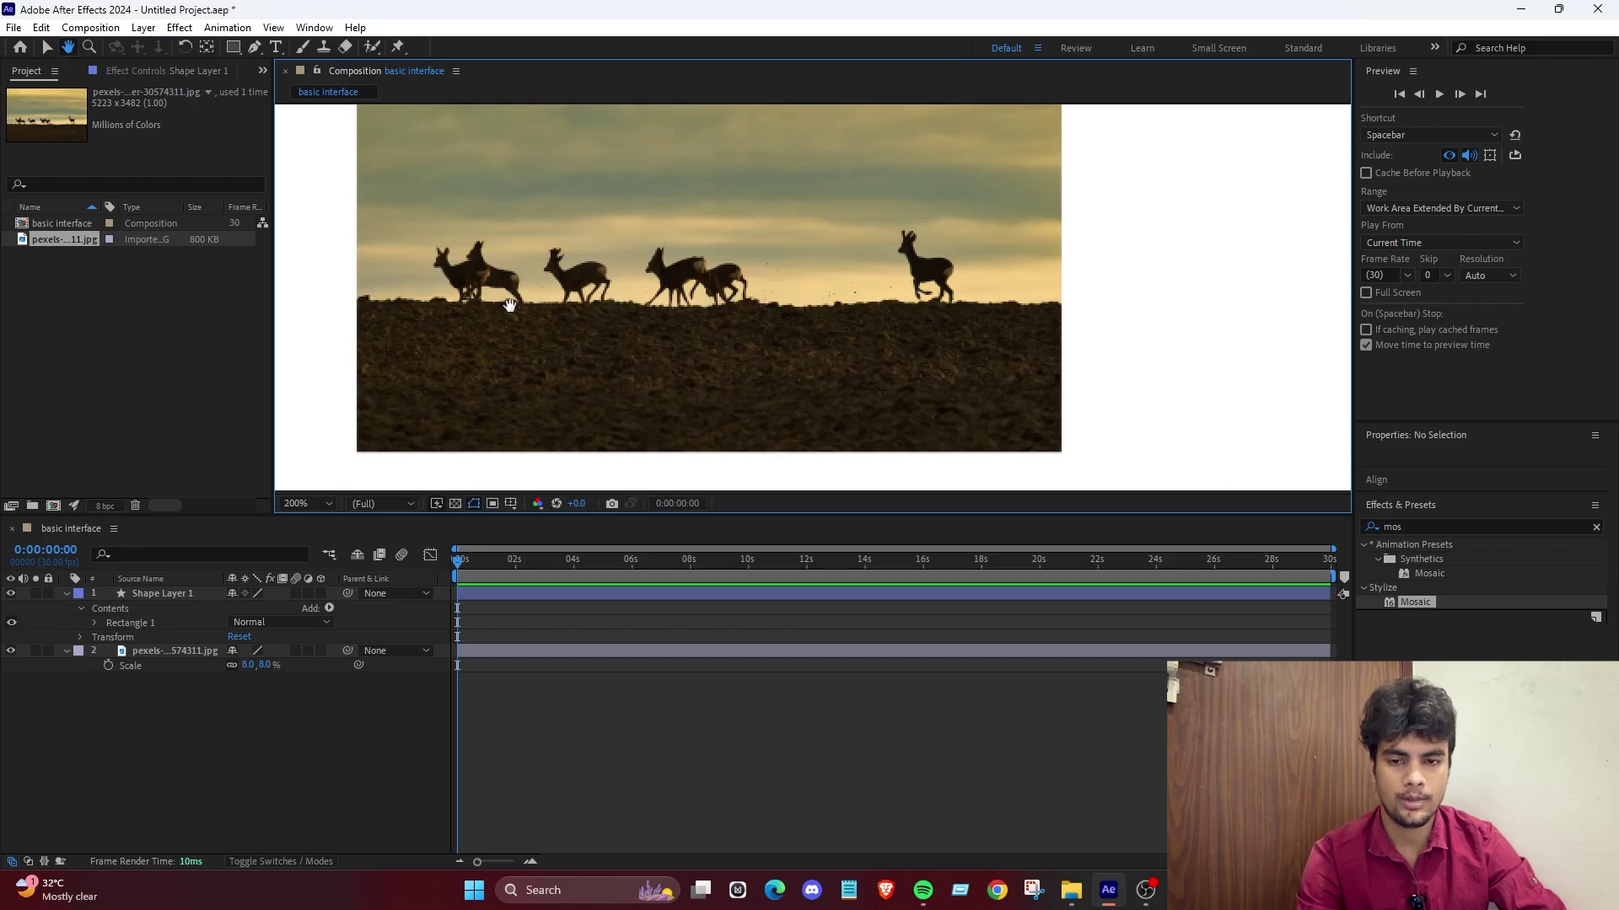
key(v)
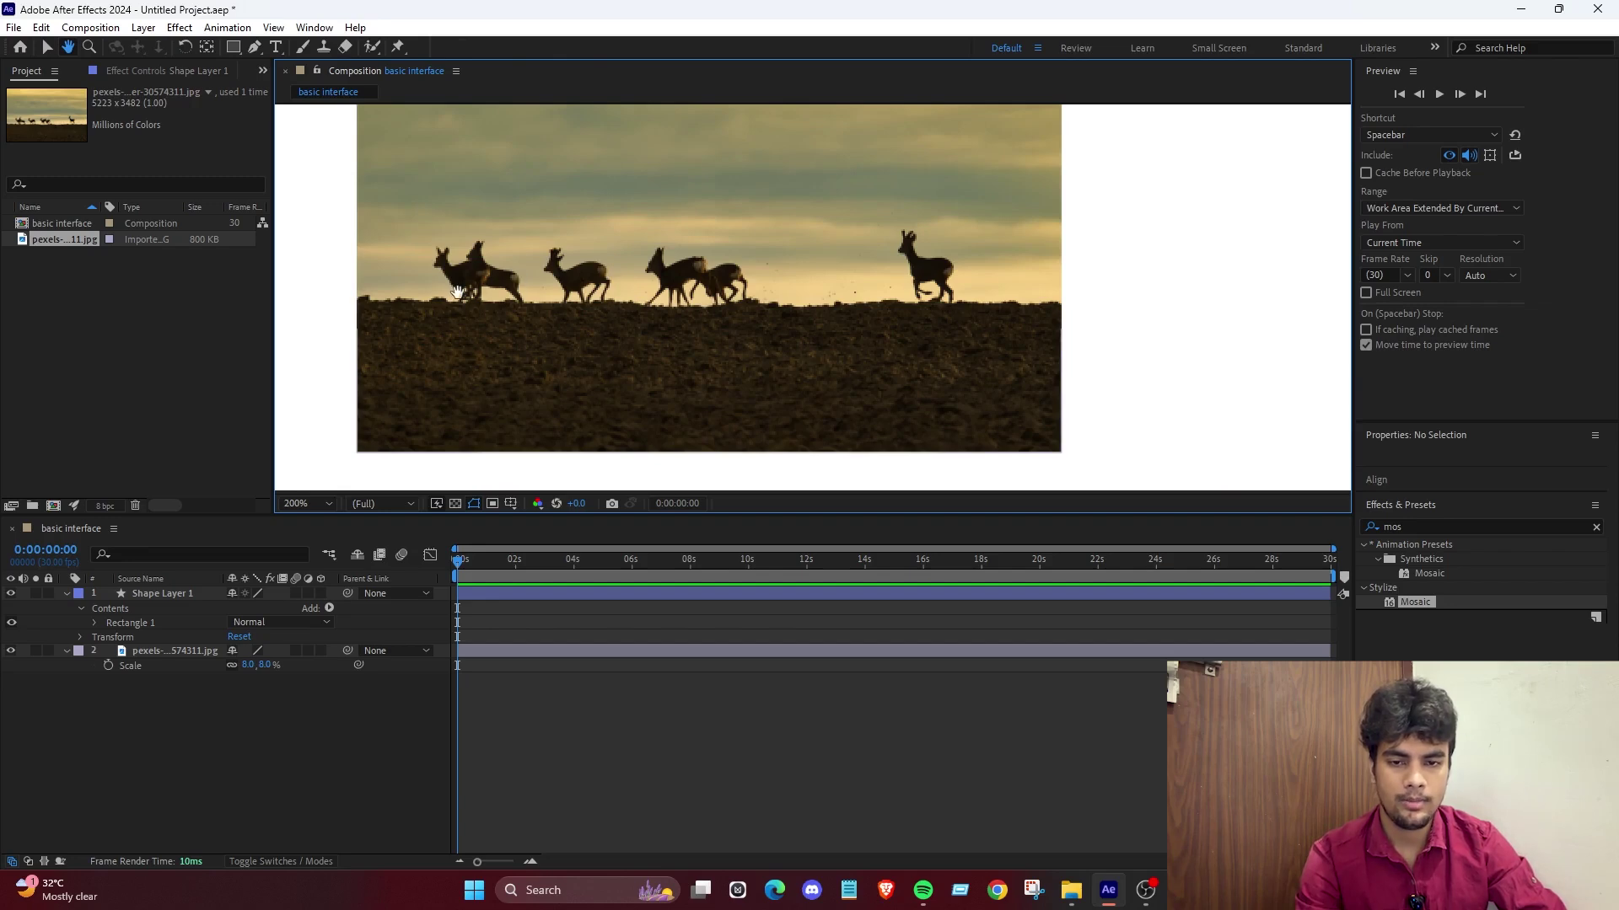
drag(401, 319, 582, 199)
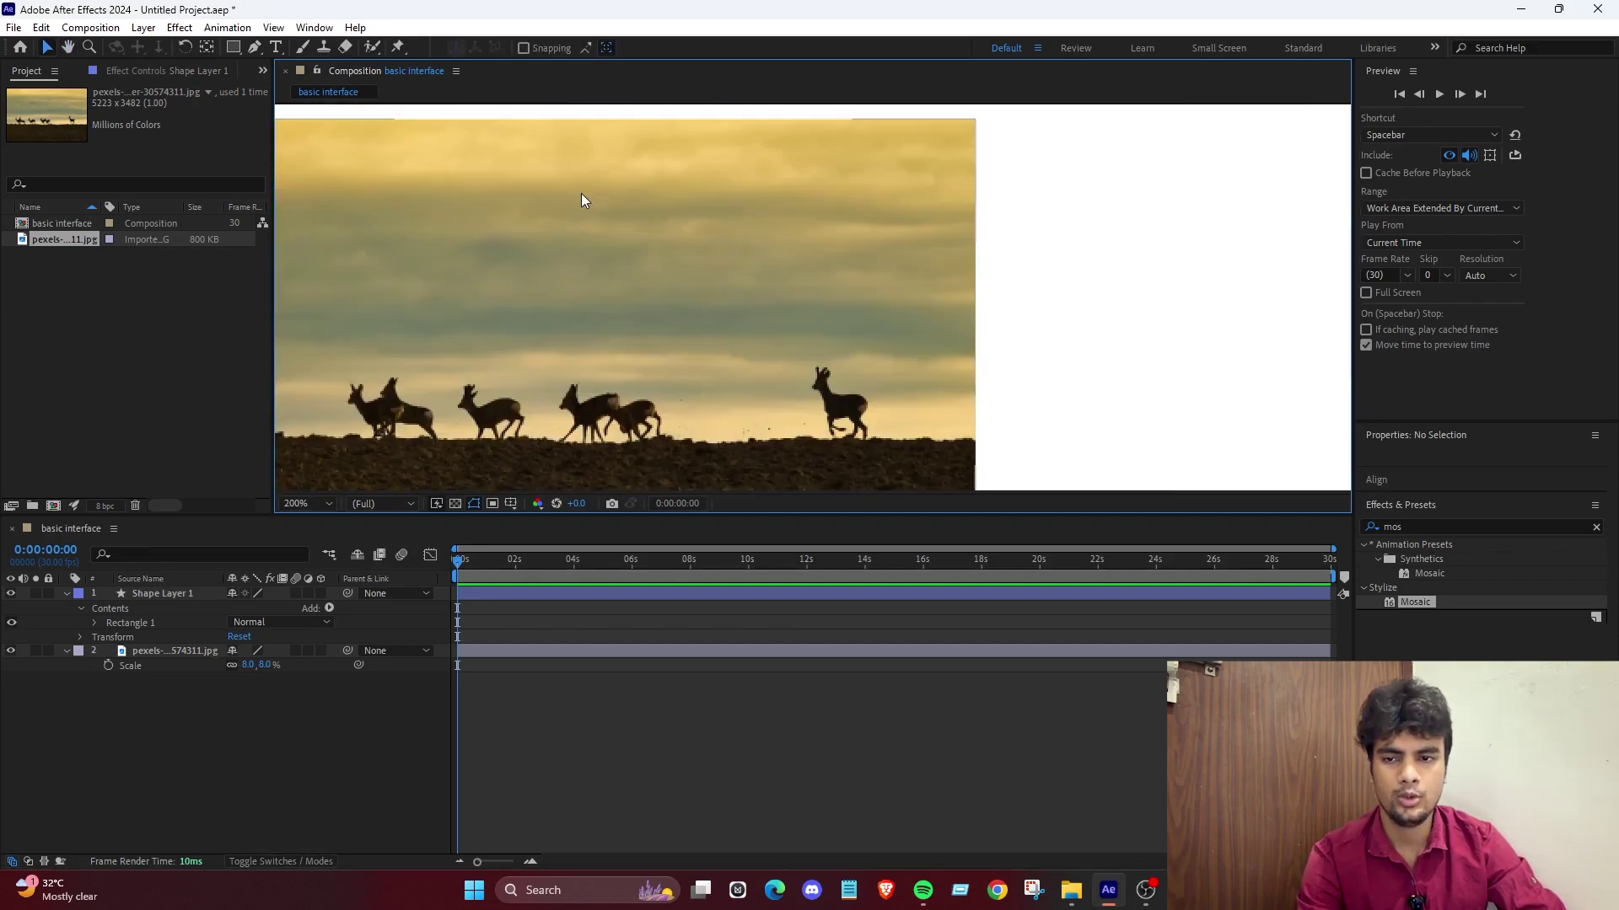
Try the Zoom tool on the deer photo and return the composition view to 100%.
click(89, 47)
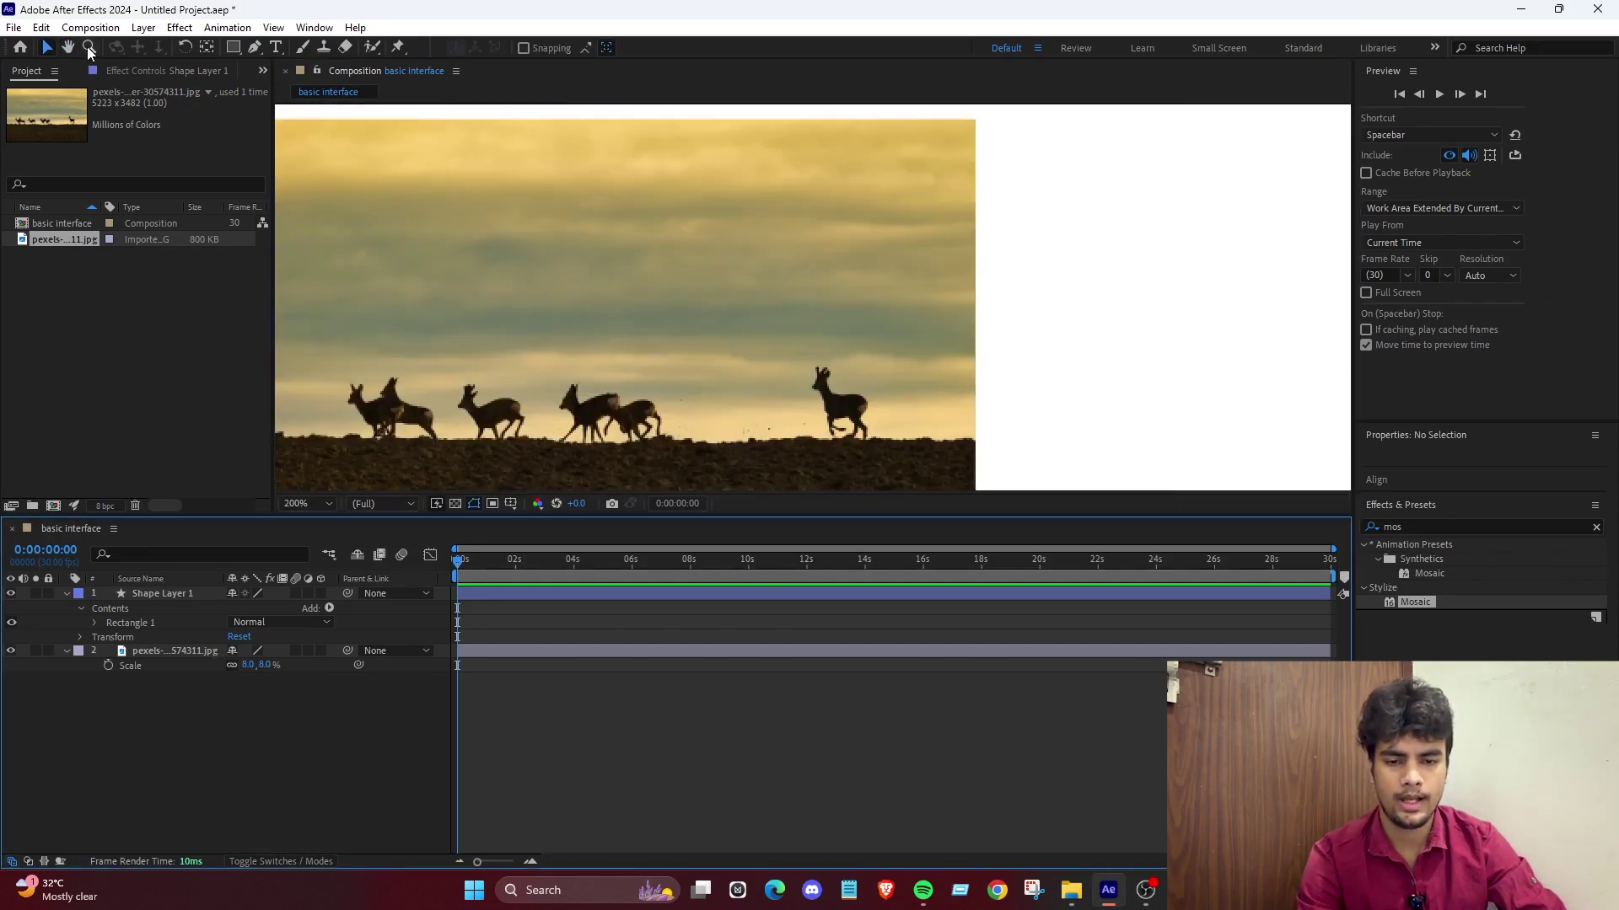
click(723, 296)
key(/)
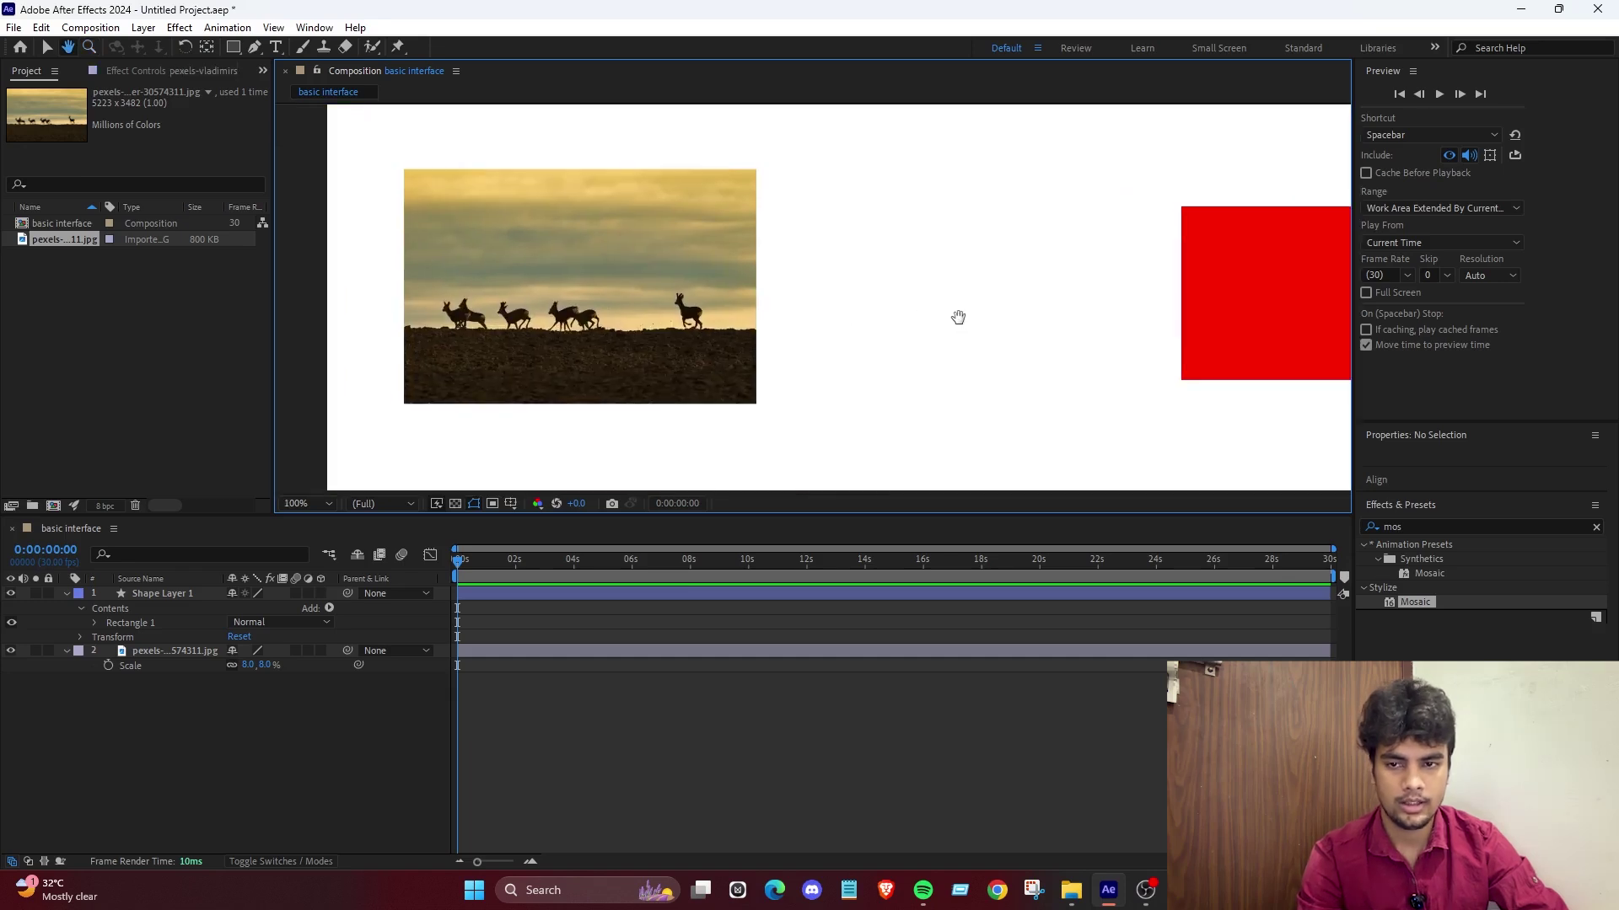
key(v)
Try rotating the deer photo freely with the Rotation tool, and undo the rotation.
click(186, 50)
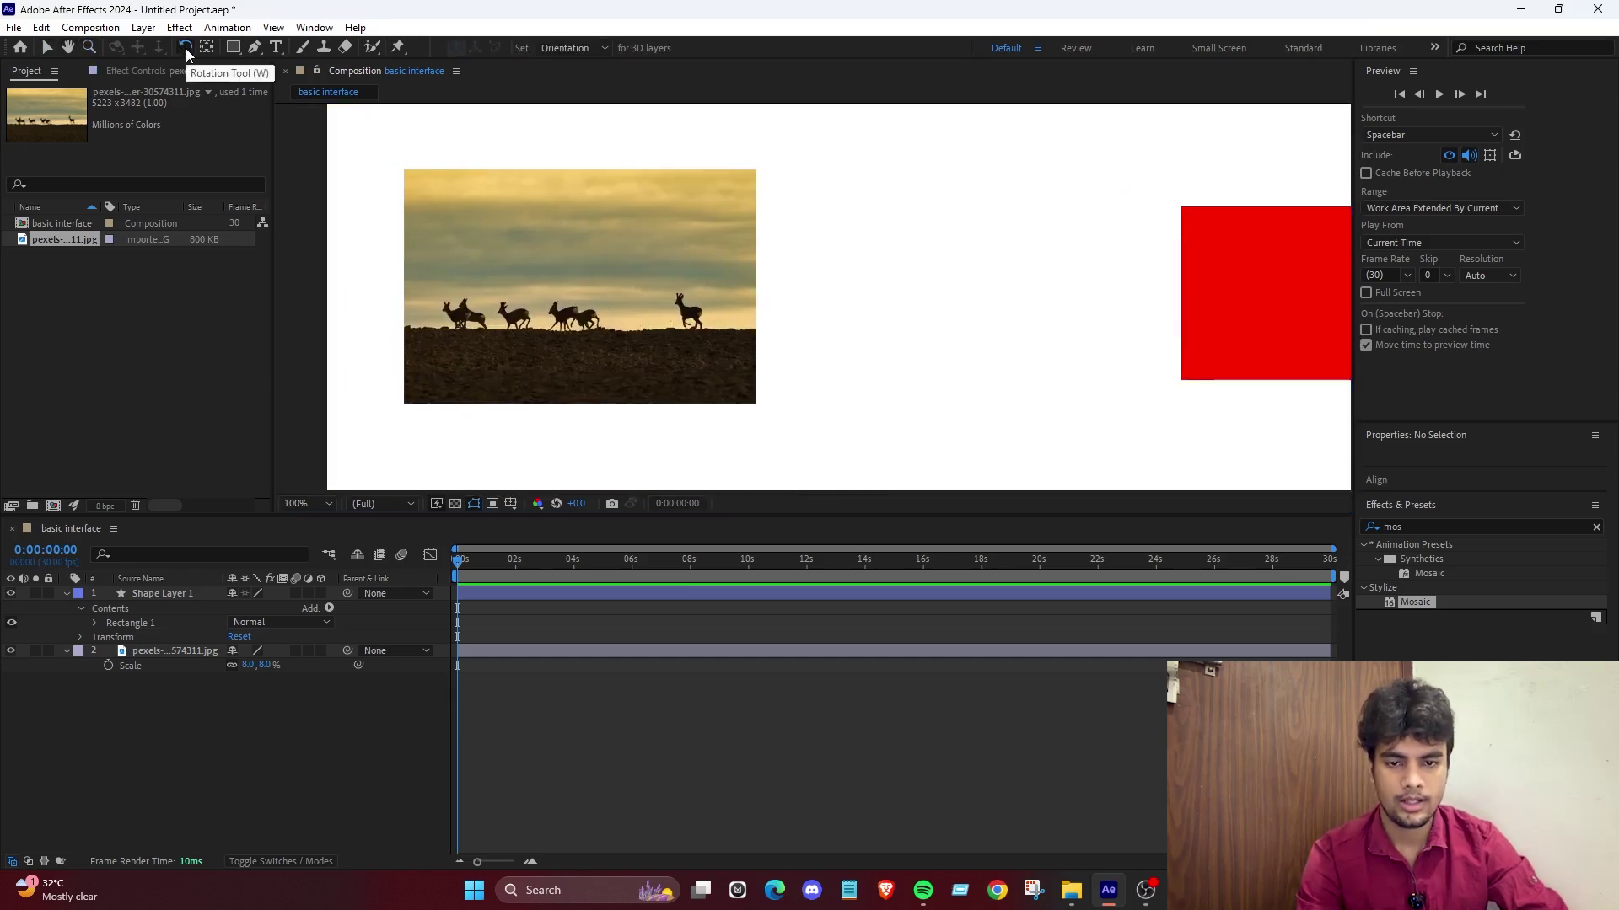
key(v)
click(621, 309)
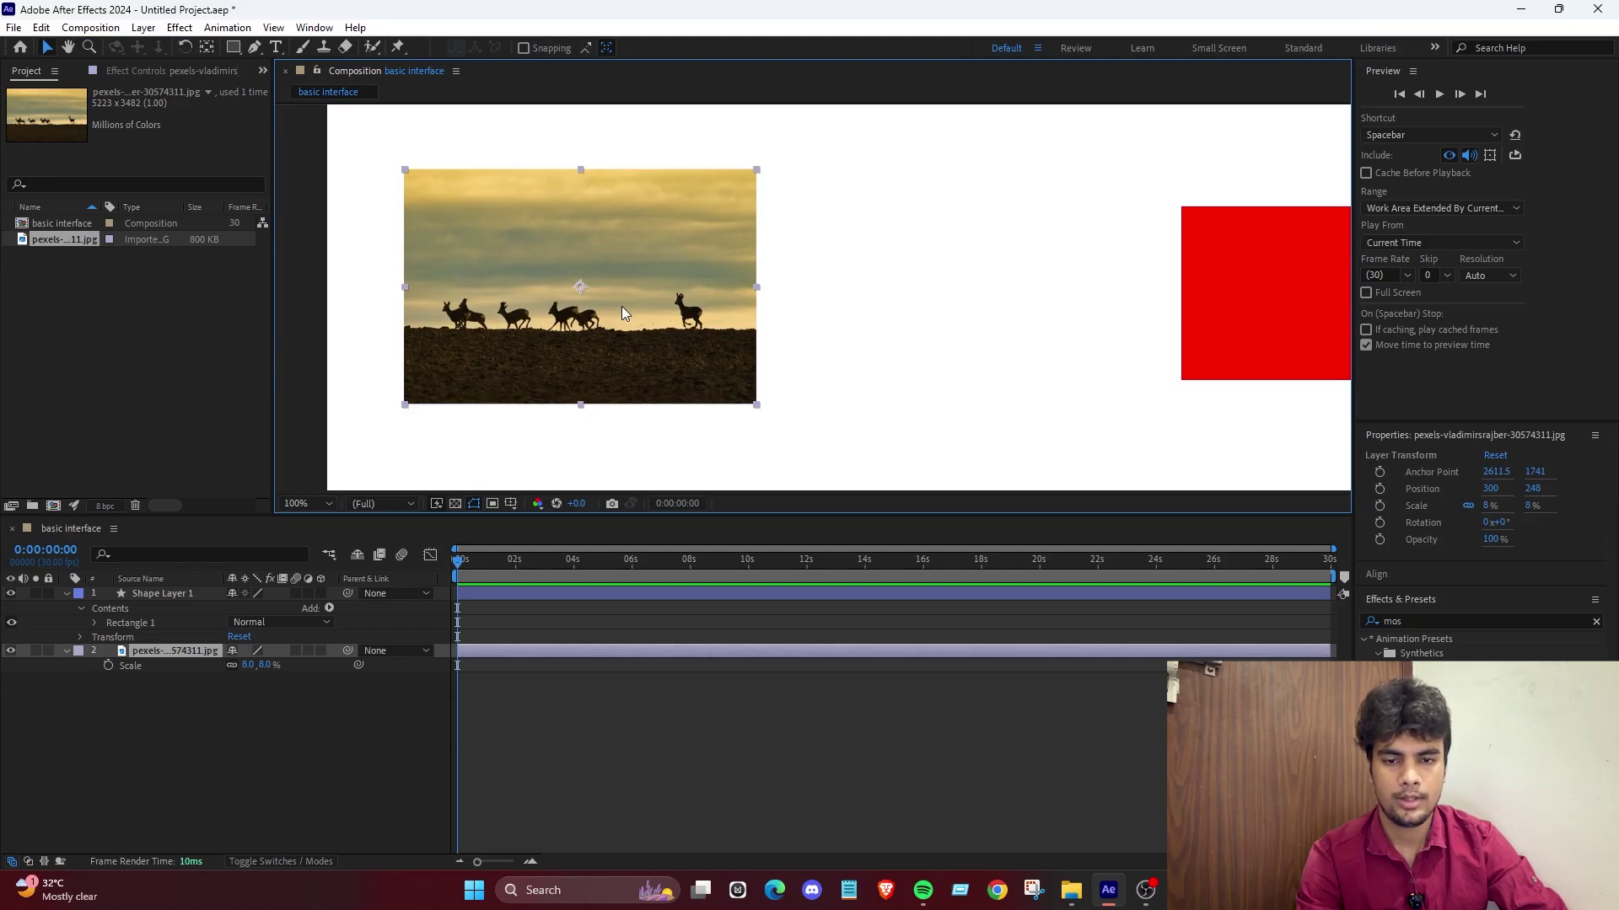
click(188, 48)
drag(669, 267, 659, 369)
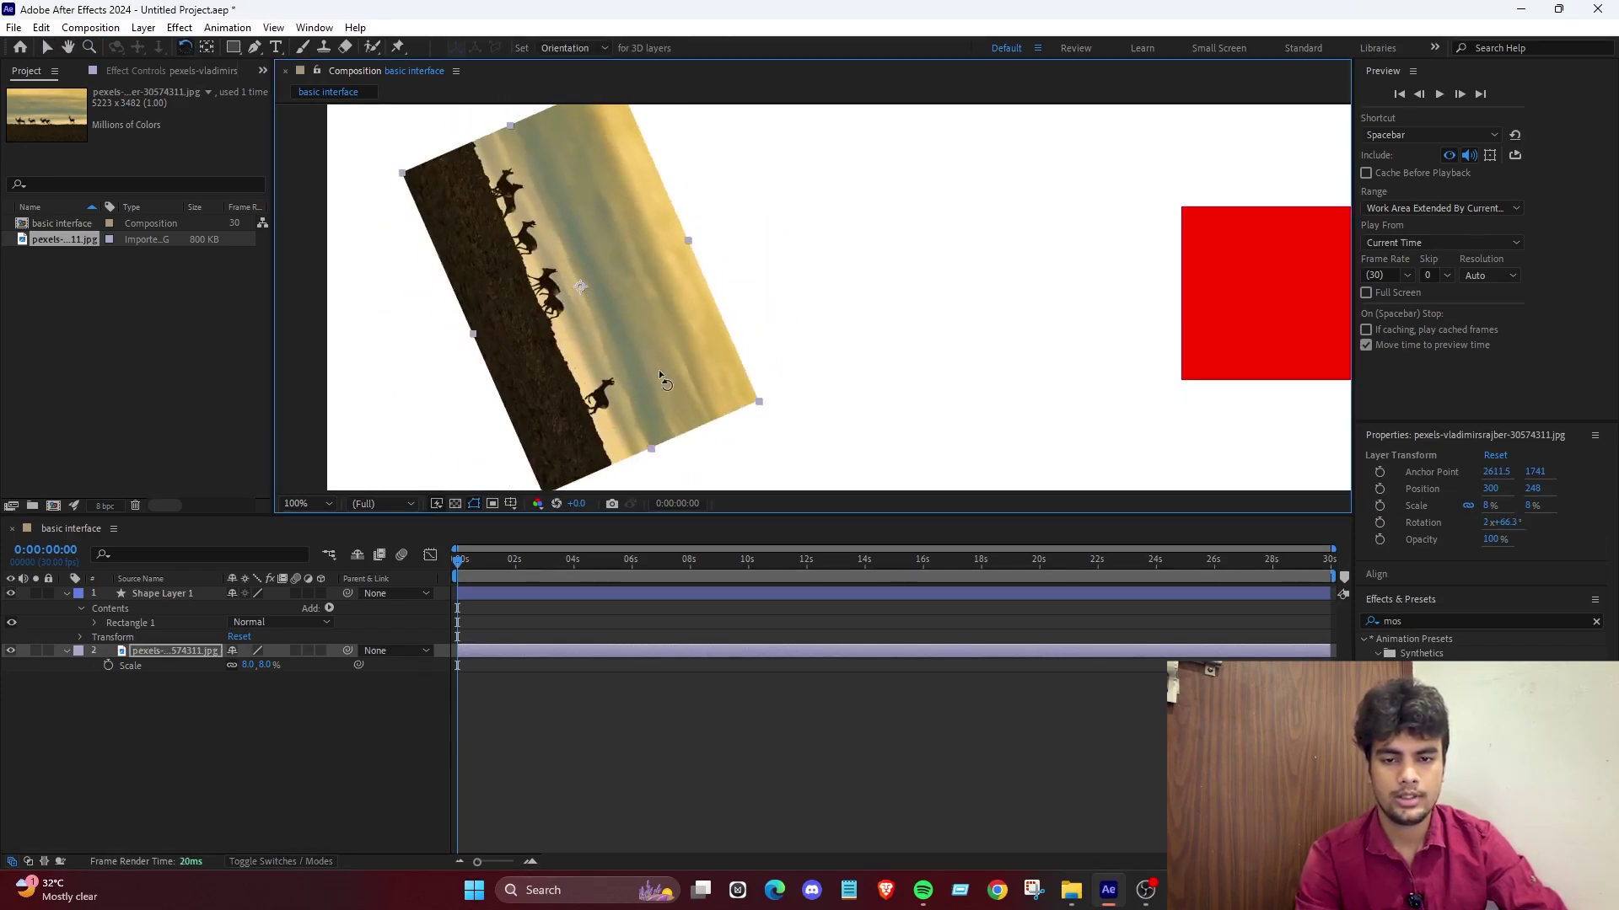
key(ctrl+z)
key(v)
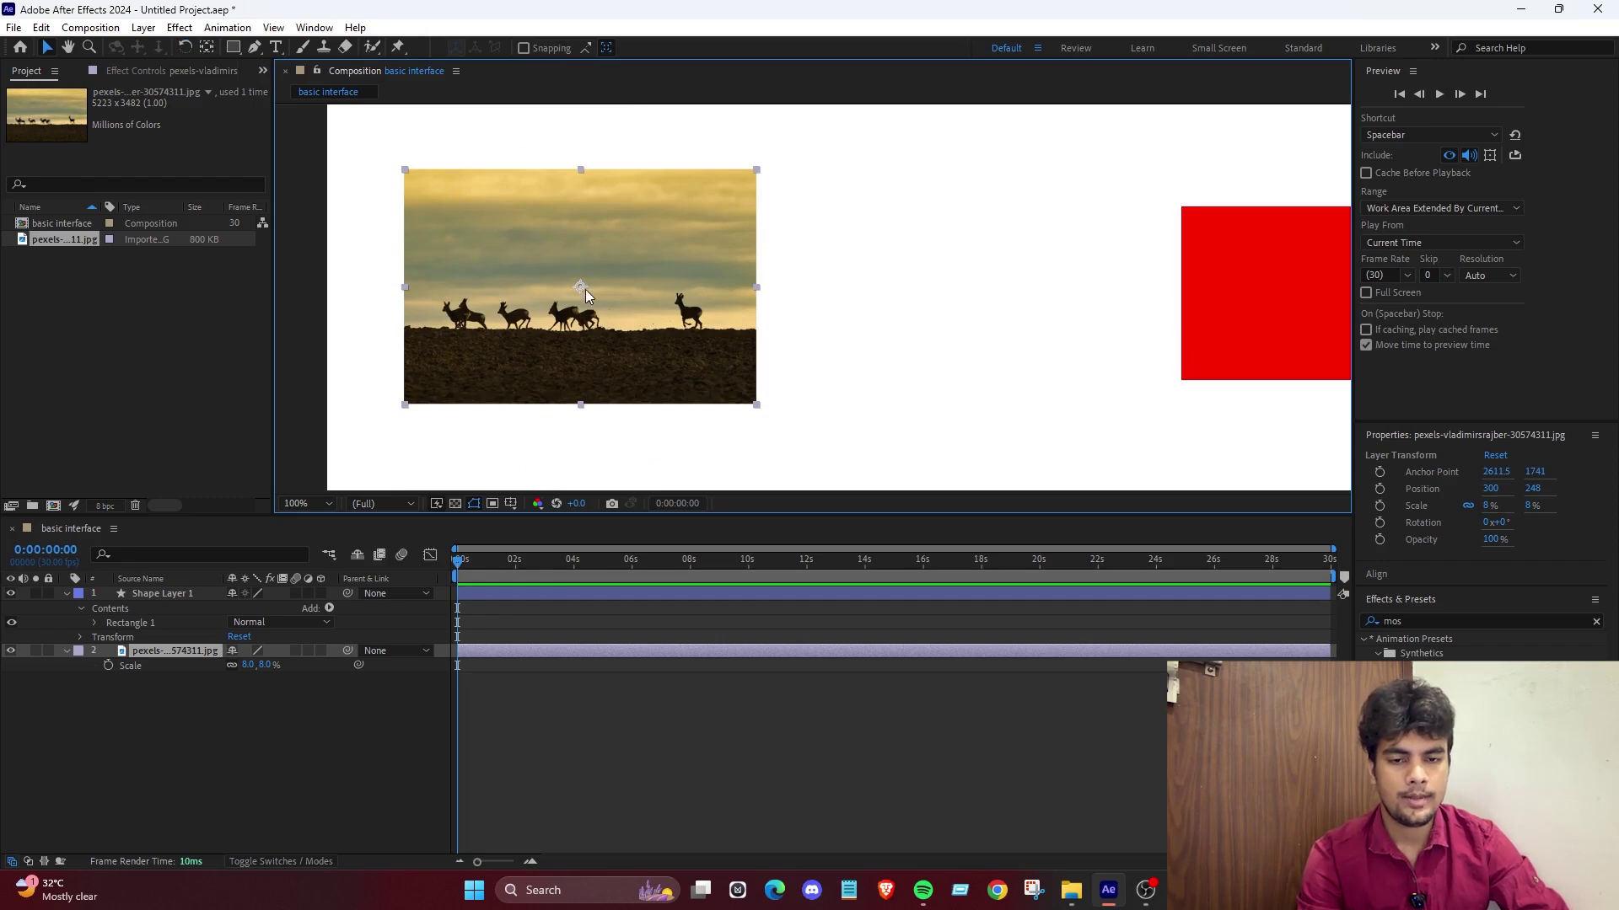
Move the deer photo to about 398, 252 and try rotating it around its central anchor point, undoing each rotation.
drag(638, 242, 721, 245)
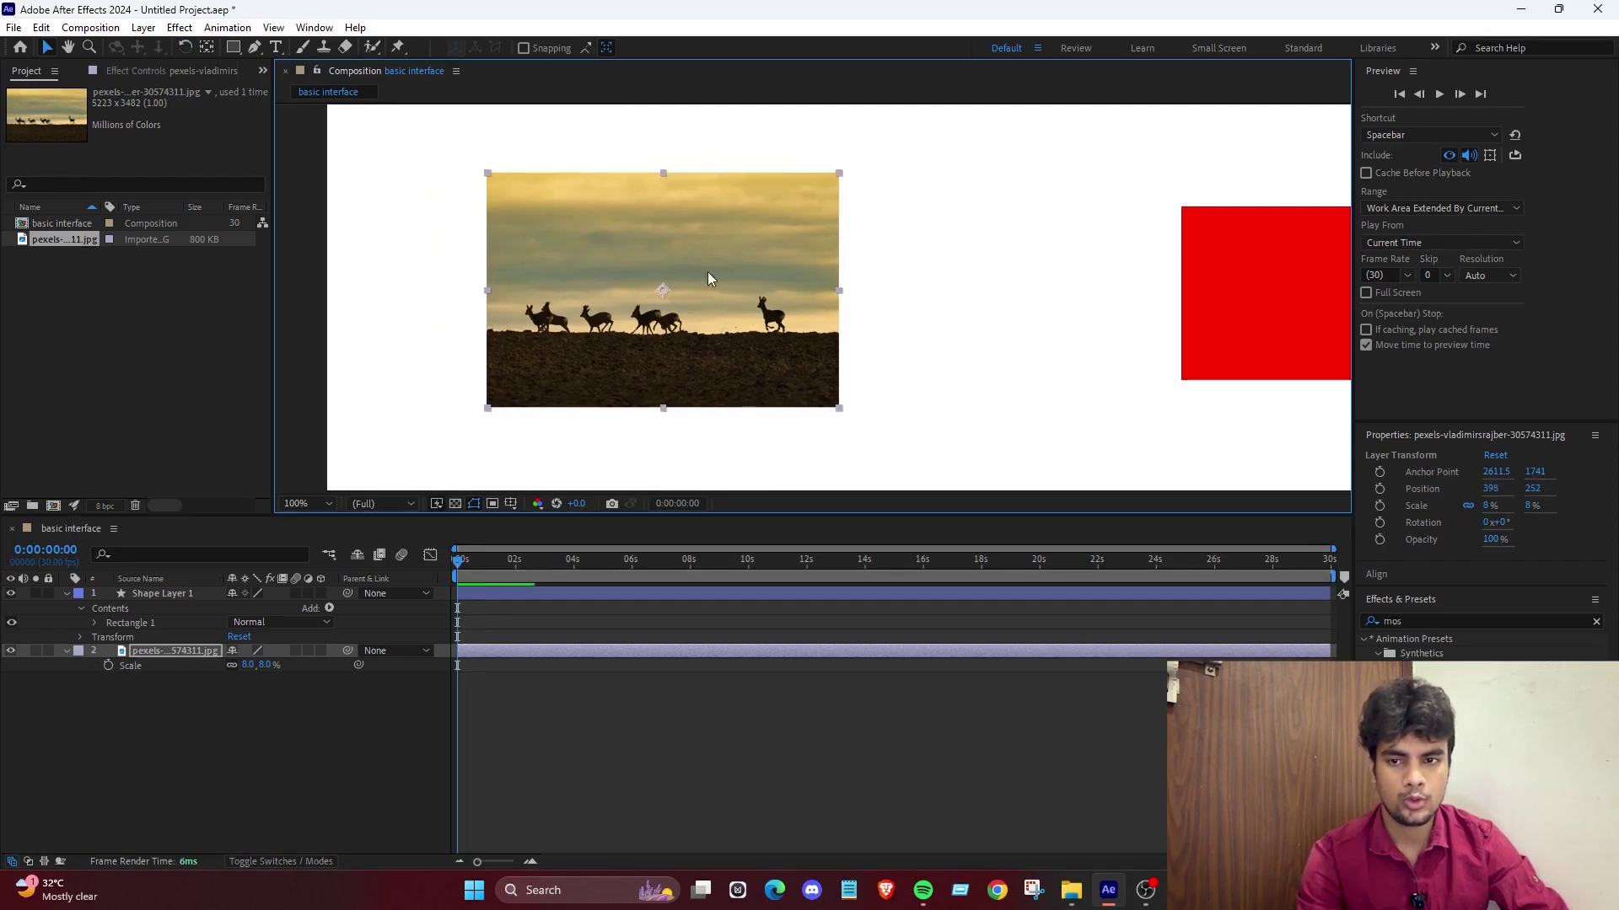
click(193, 51)
drag(839, 286, 651, 316)
key(ctrl+z)
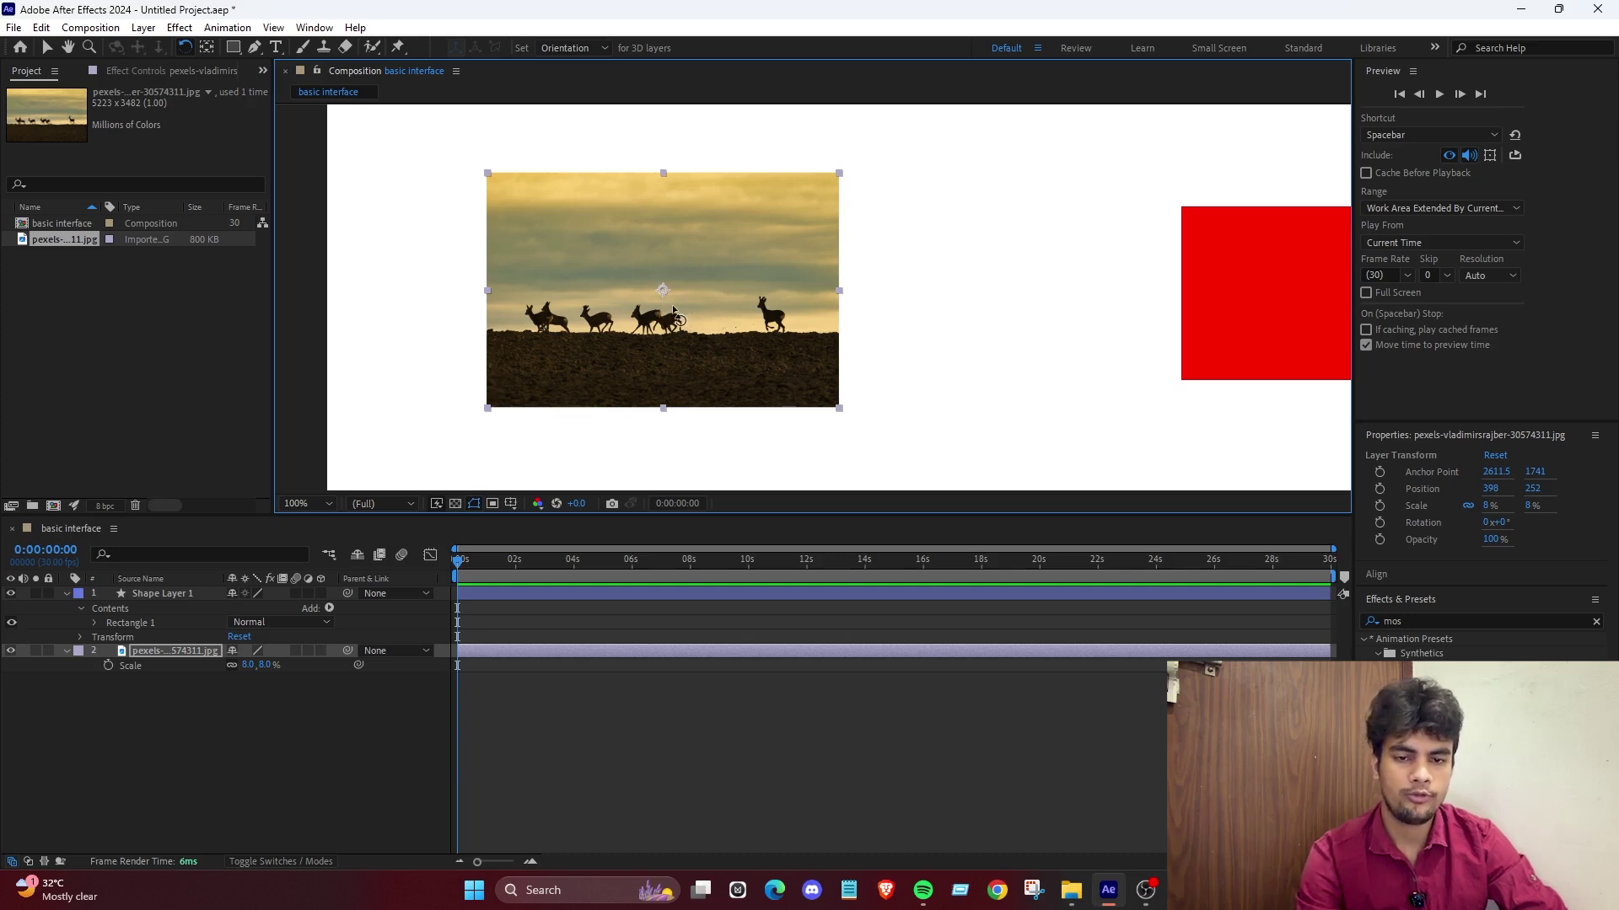
drag(786, 212, 721, 257)
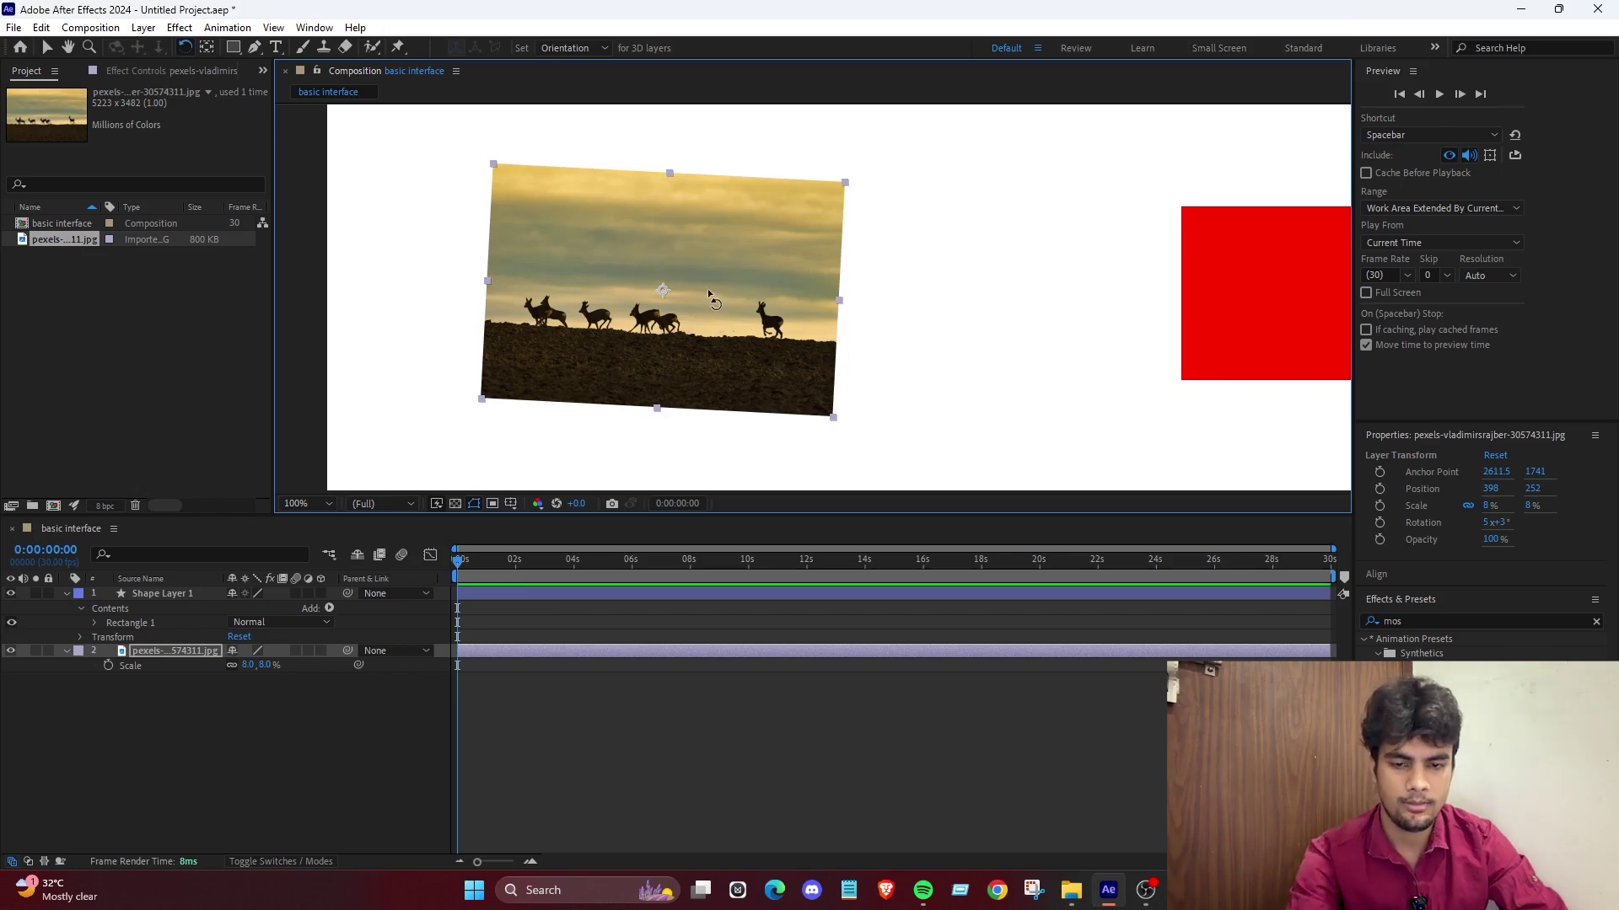
key(ctrl+z)
Move the deer photo's anchor point to its upper right corner and try rotating the photo around that corner.
key(y)
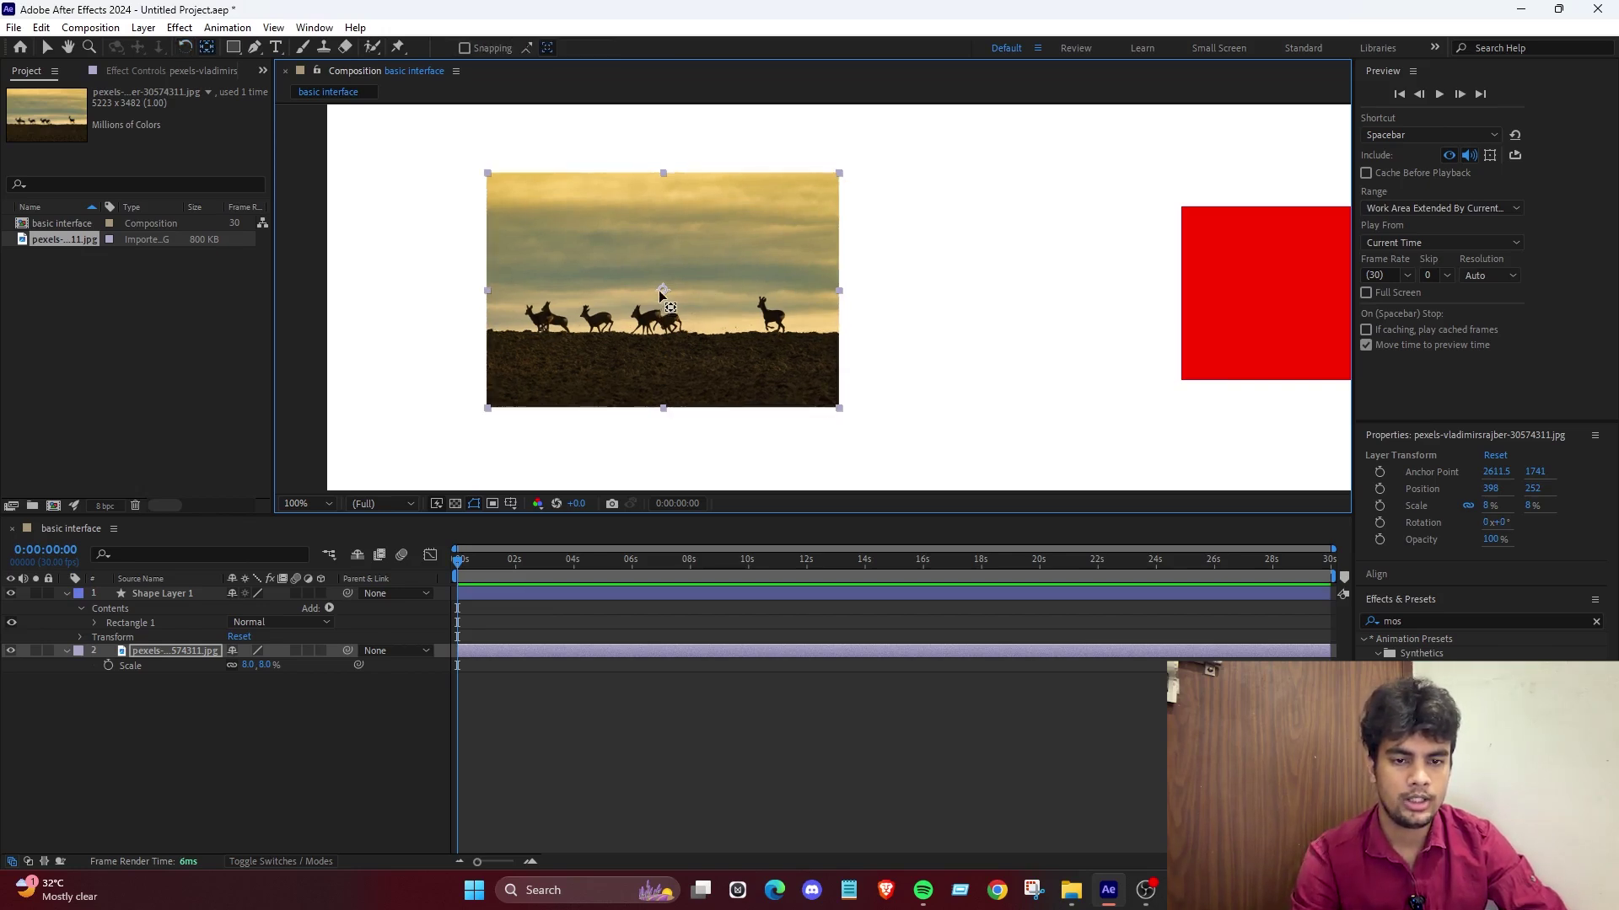
drag(686, 287, 835, 177)
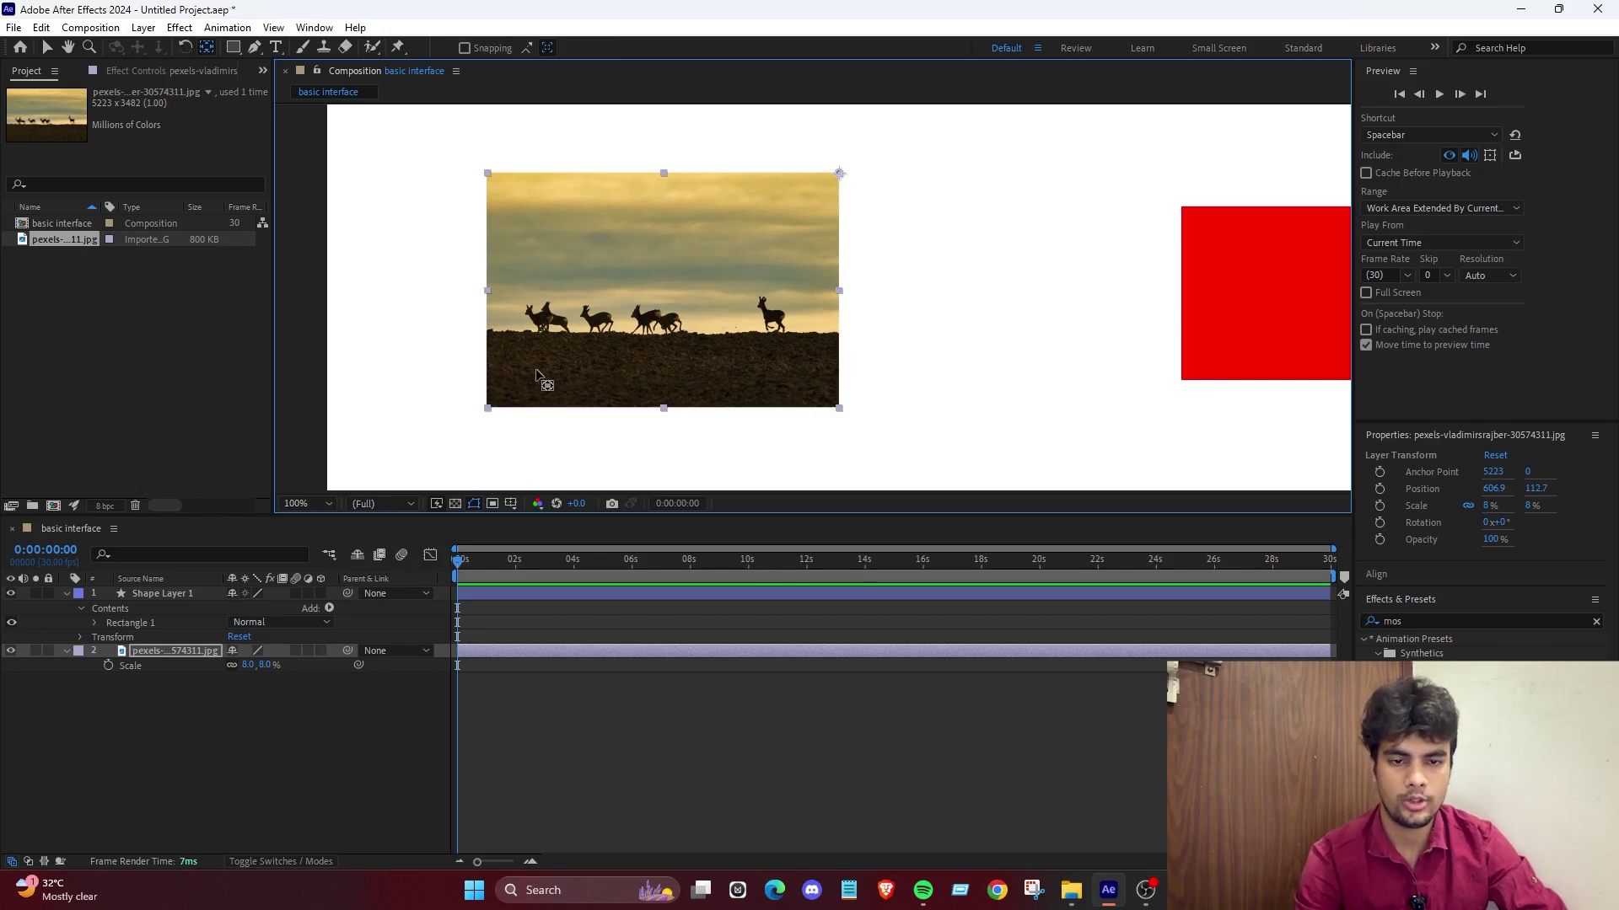
click(188, 50)
drag(597, 327, 766, 213)
click(961, 340)
key(v)
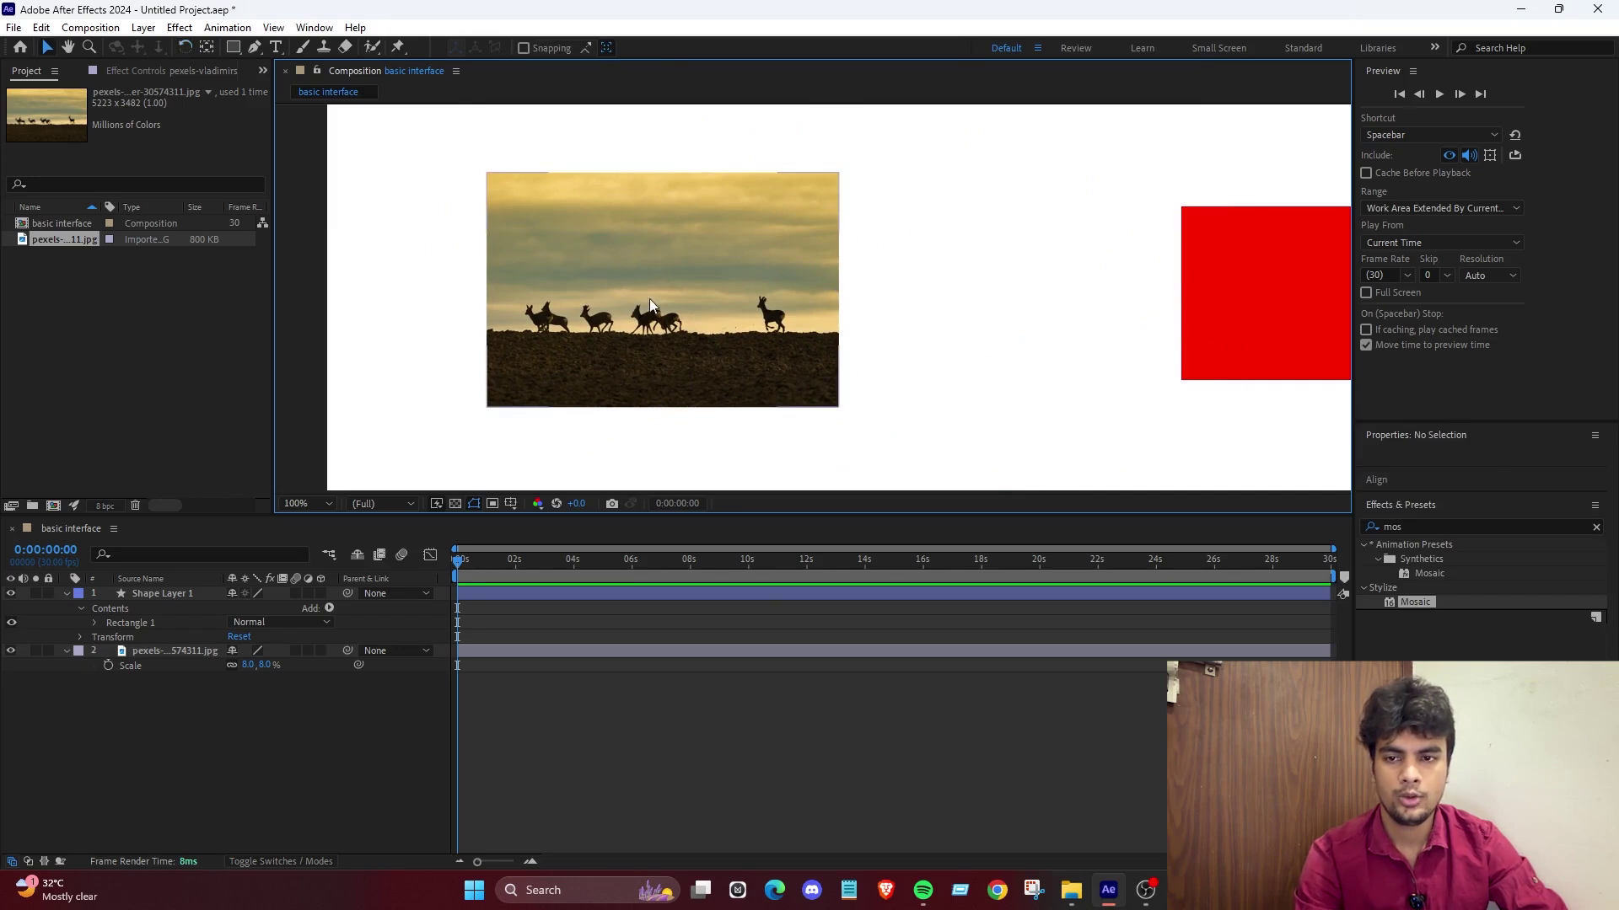
Move the deer photo's anchor point from its upper right corner back inside the image with the Pan Behind tool.
click(657, 304)
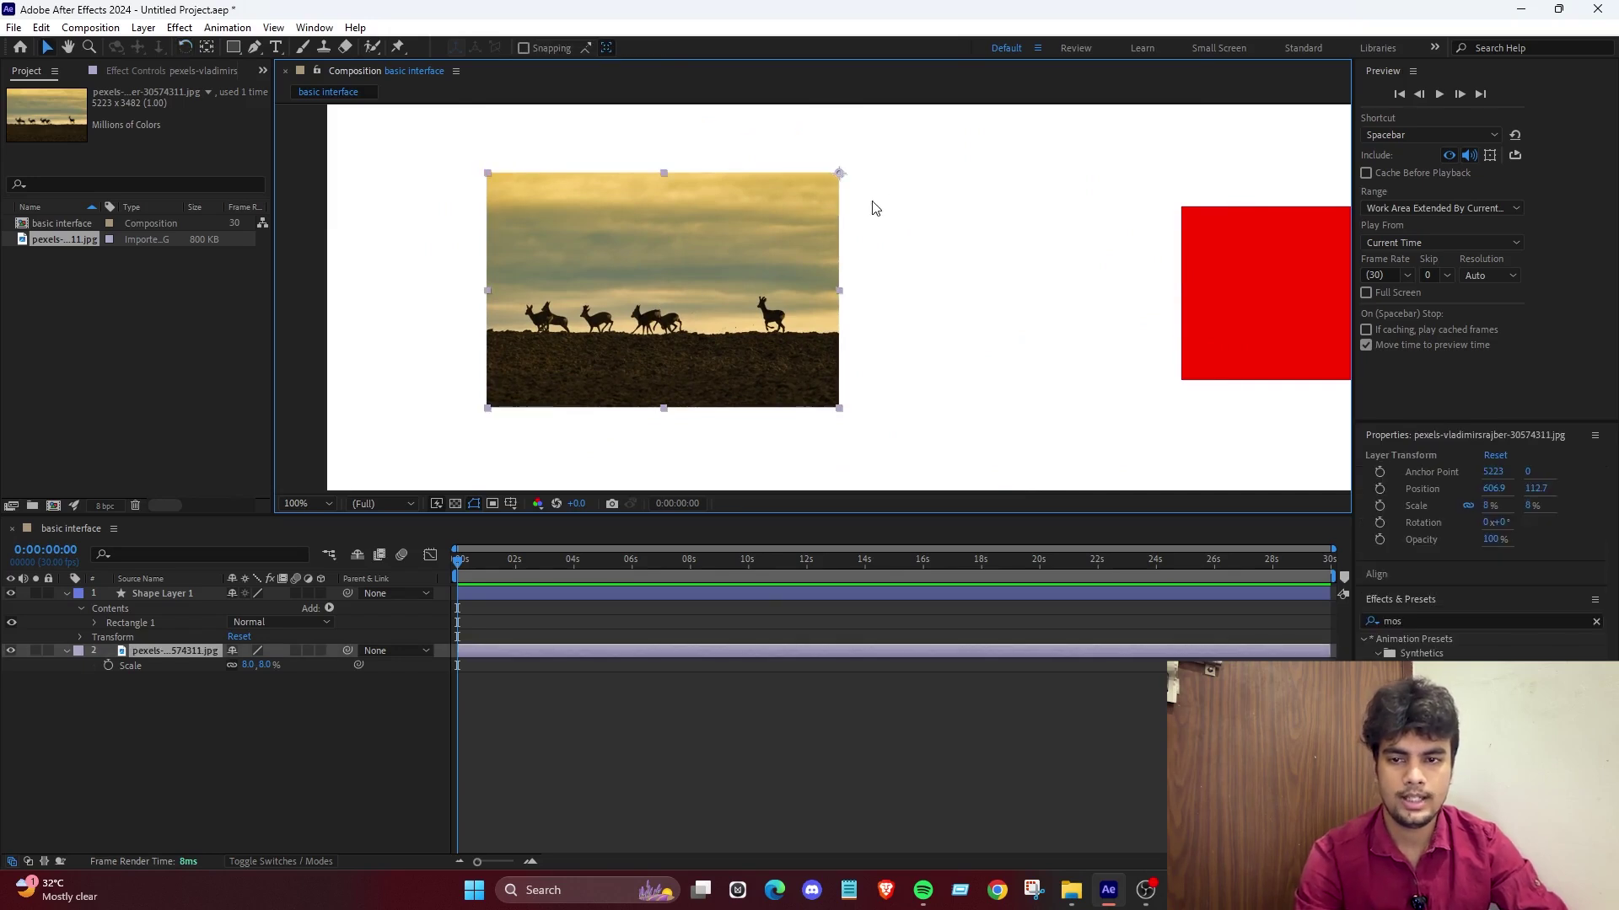
click(209, 49)
drag(839, 174, 585, 328)
click(1015, 264)
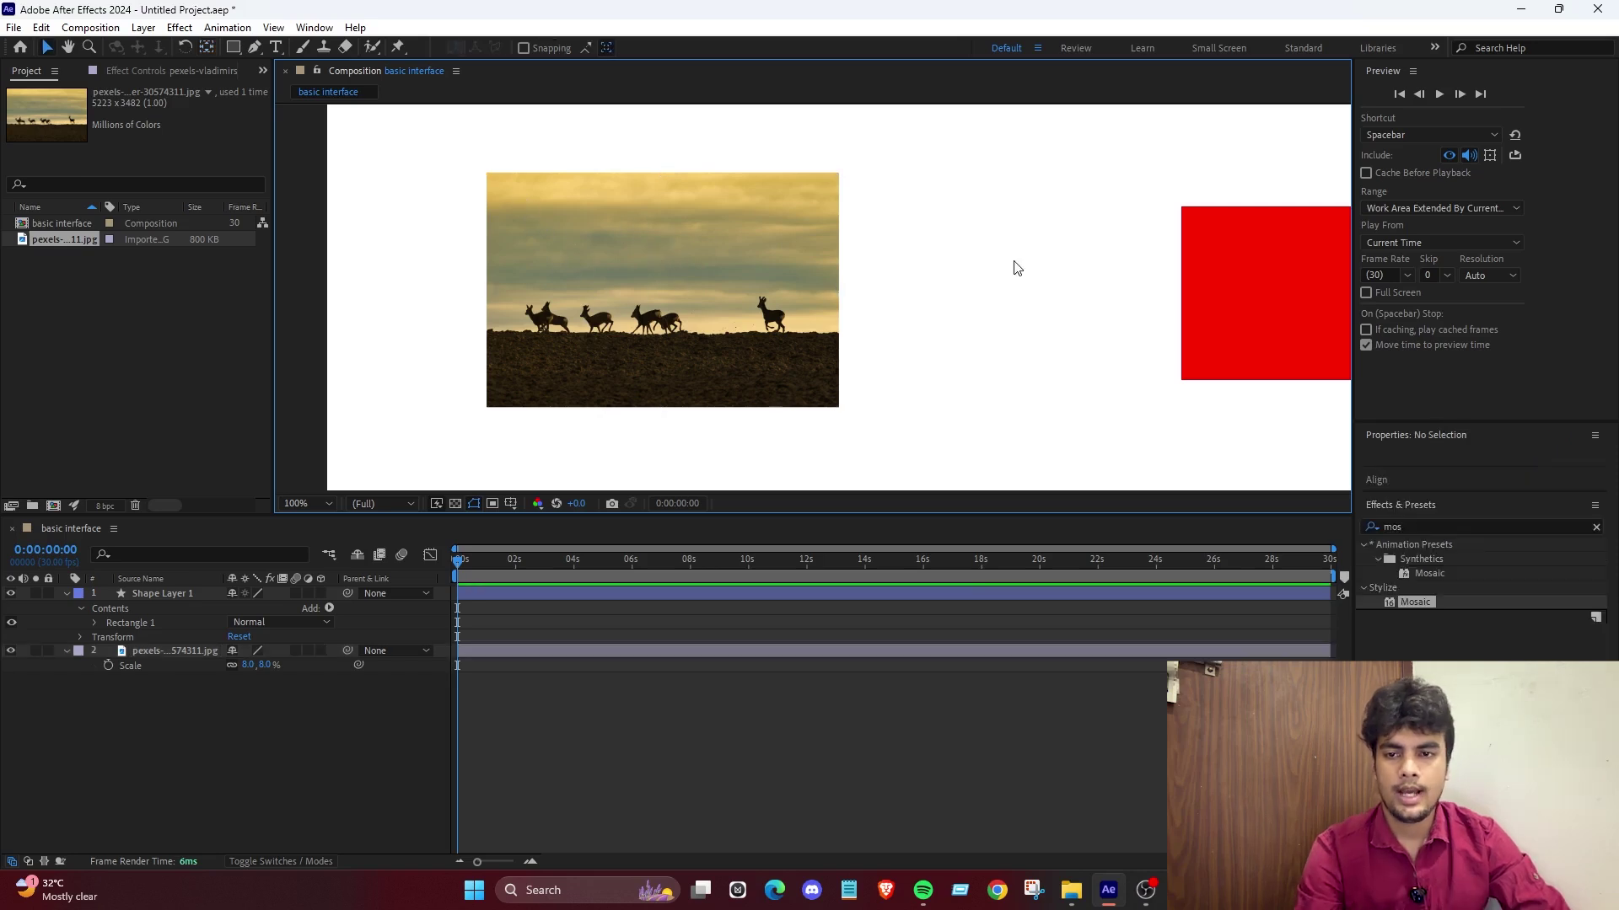
Draw a red ellipse on a new shape layer between the deer photo and the red rectangle.
drag(1018, 270, 709, 255)
click(47, 47)
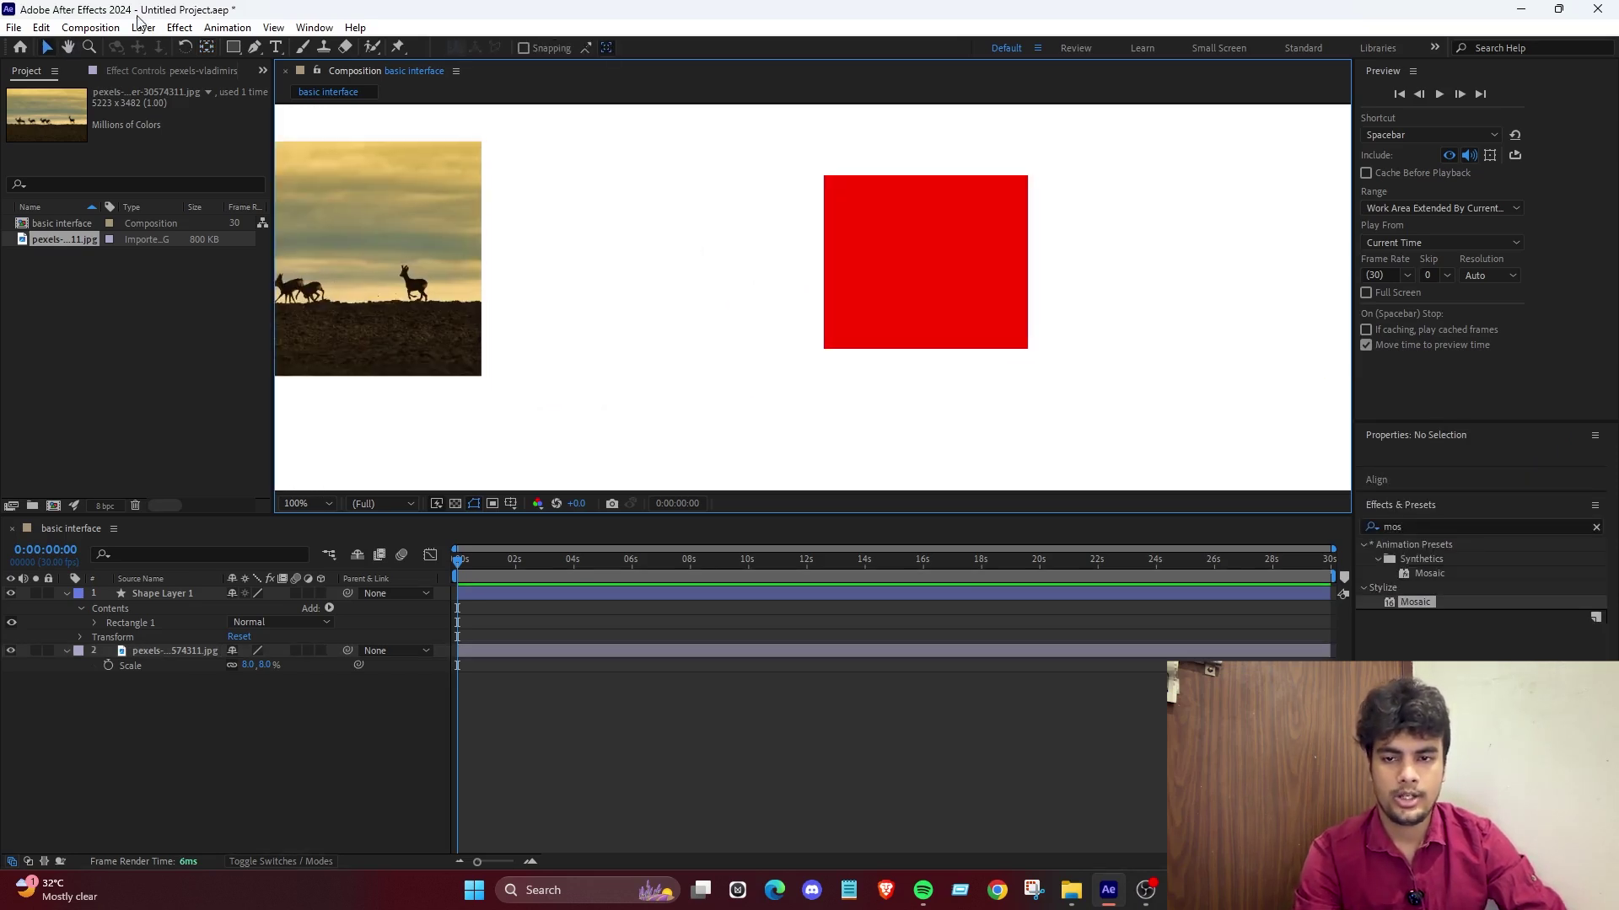
click(234, 49)
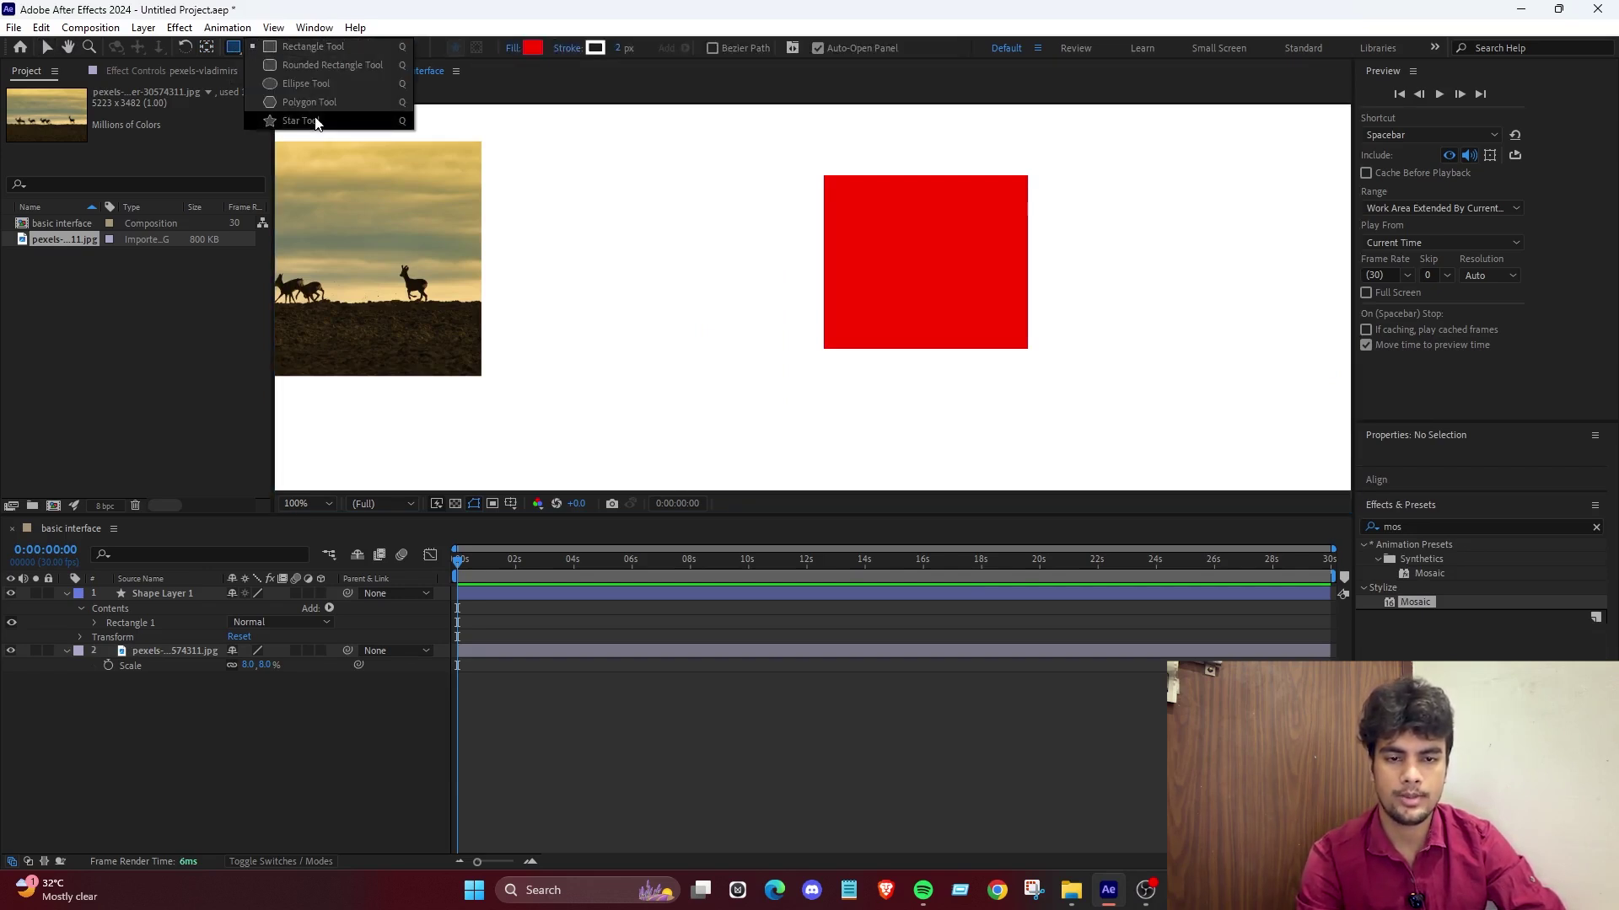
click(305, 84)
drag(587, 250, 760, 403)
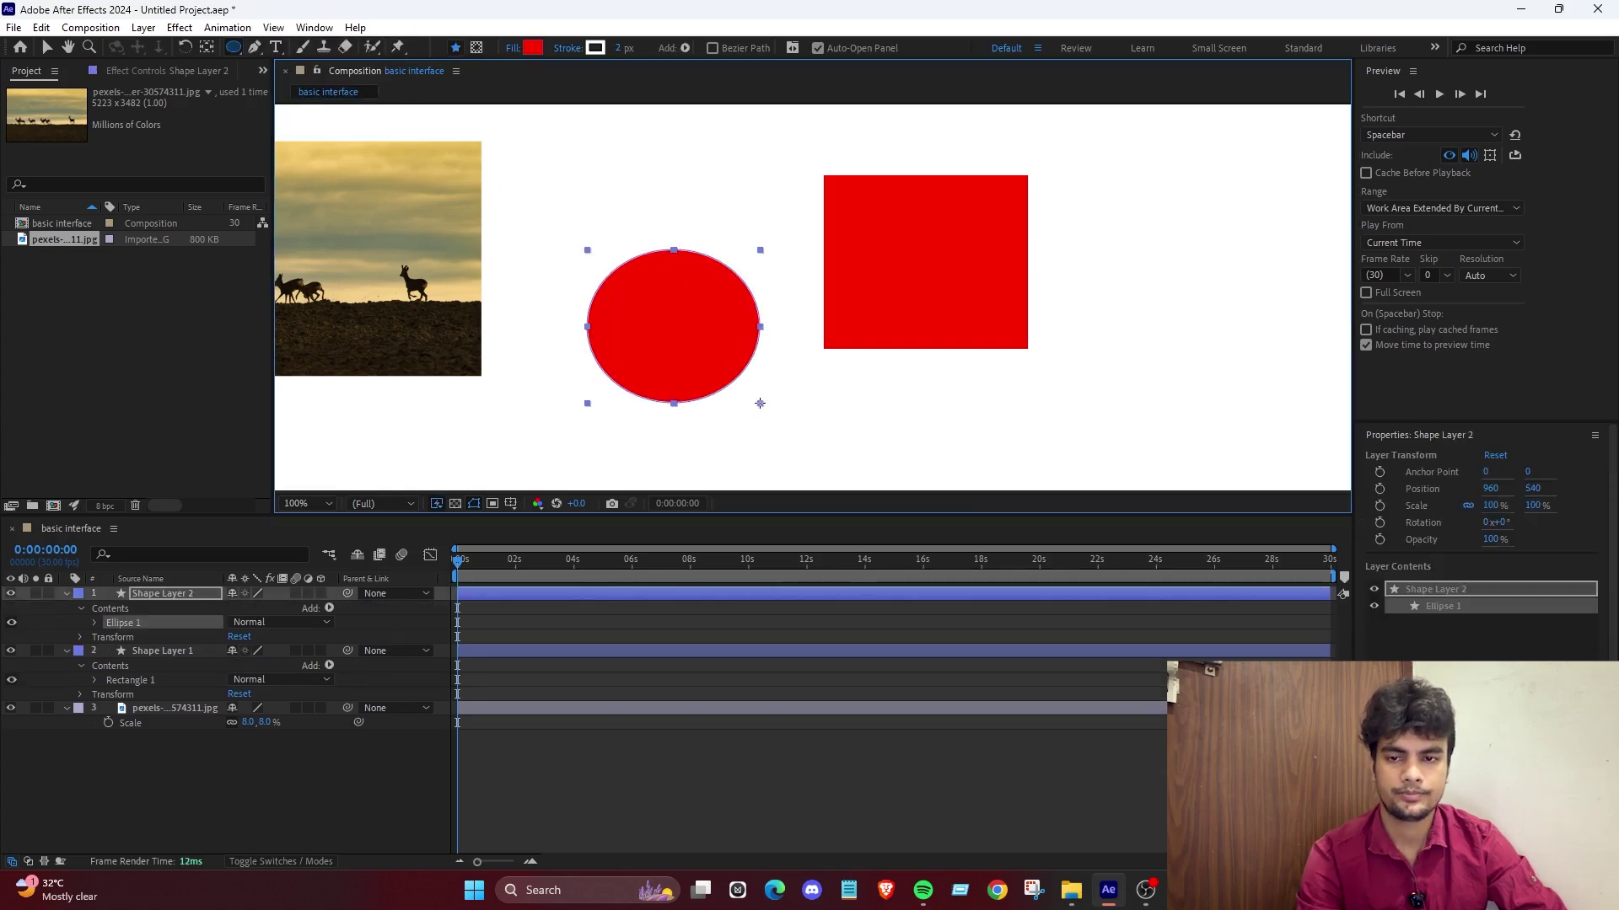
Draw a red polygon above the ellipse on the same shape layer and make it six-sided.
click(235, 48)
click(282, 105)
drag(693, 183, 732, 235)
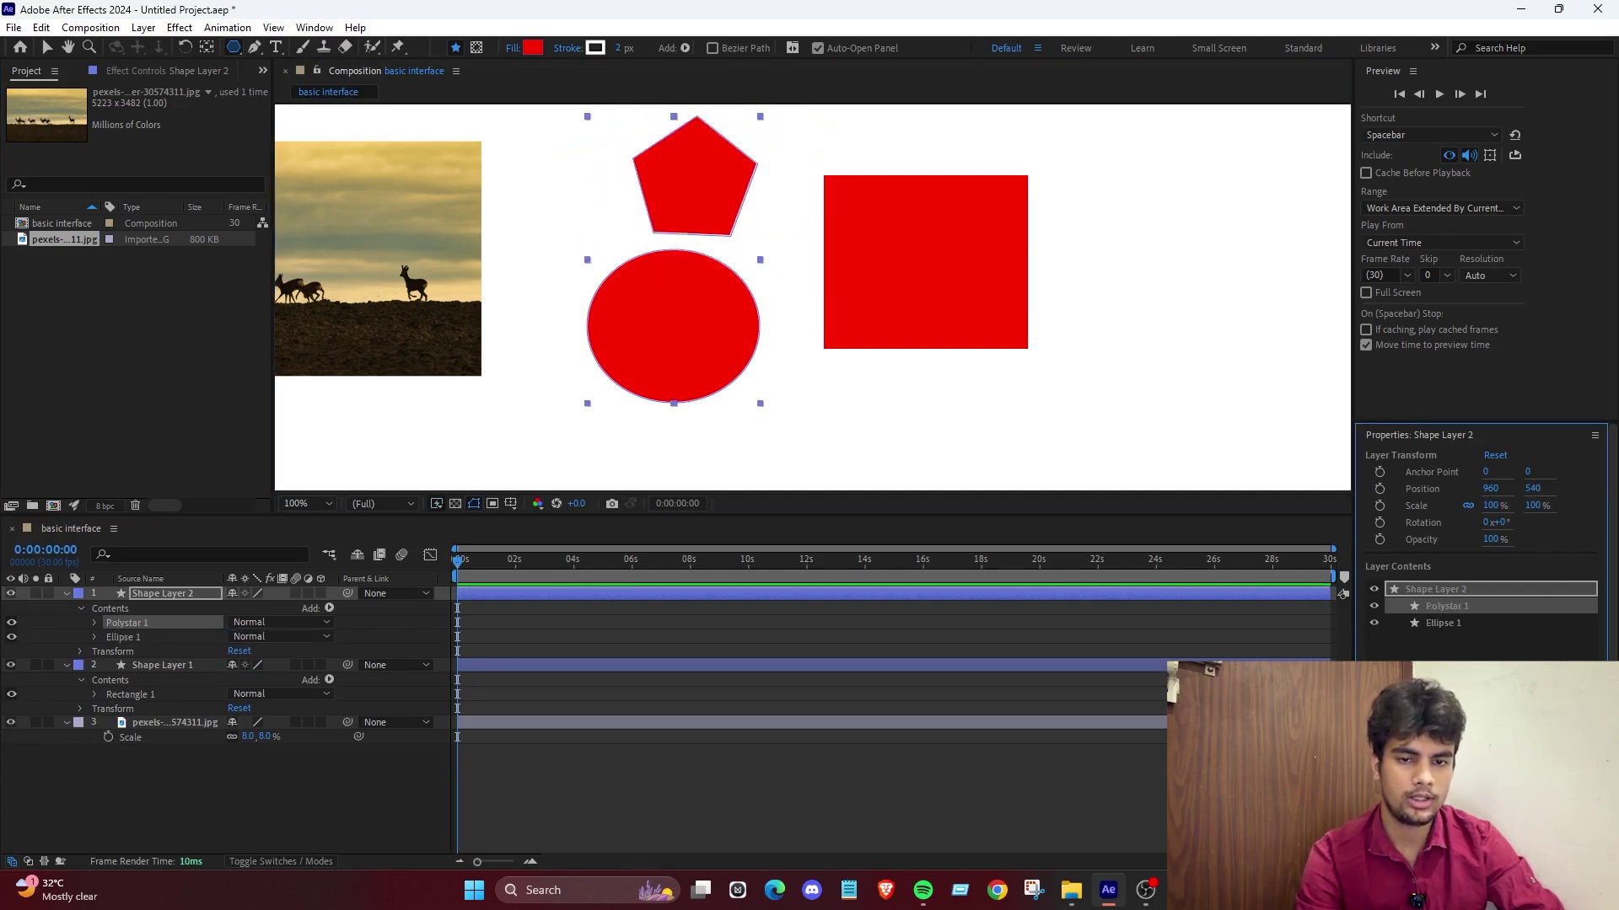
mouse_move(1491, 759)
mouse_down()
mouse_move(1511, 759)
mouse_move(1494, 758)
mouse_up()
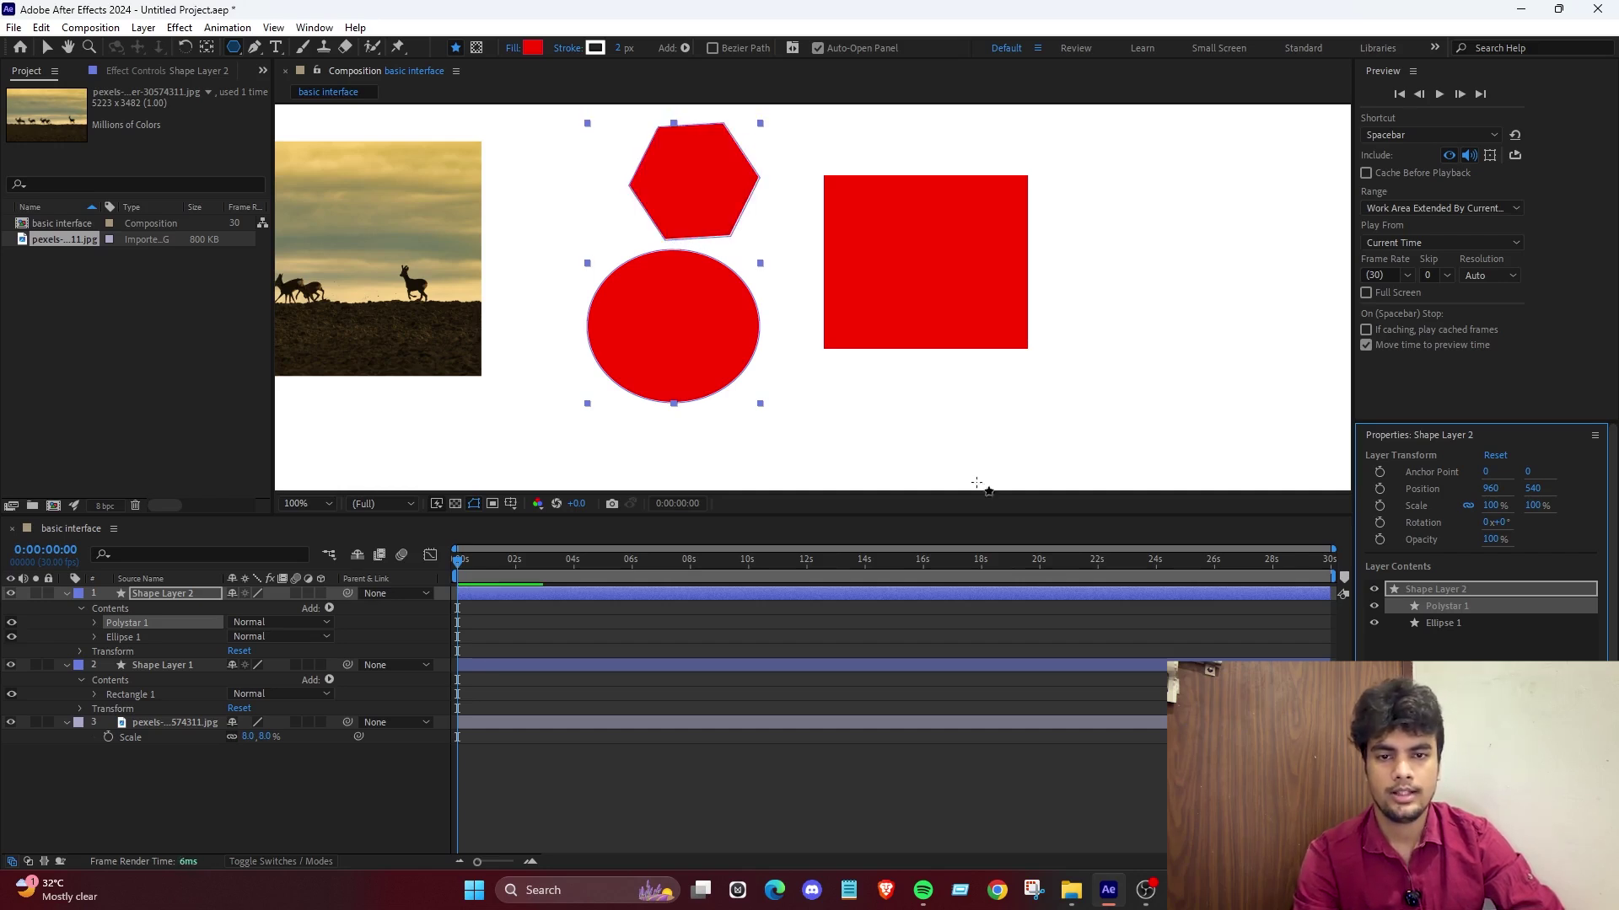
click(686, 682)
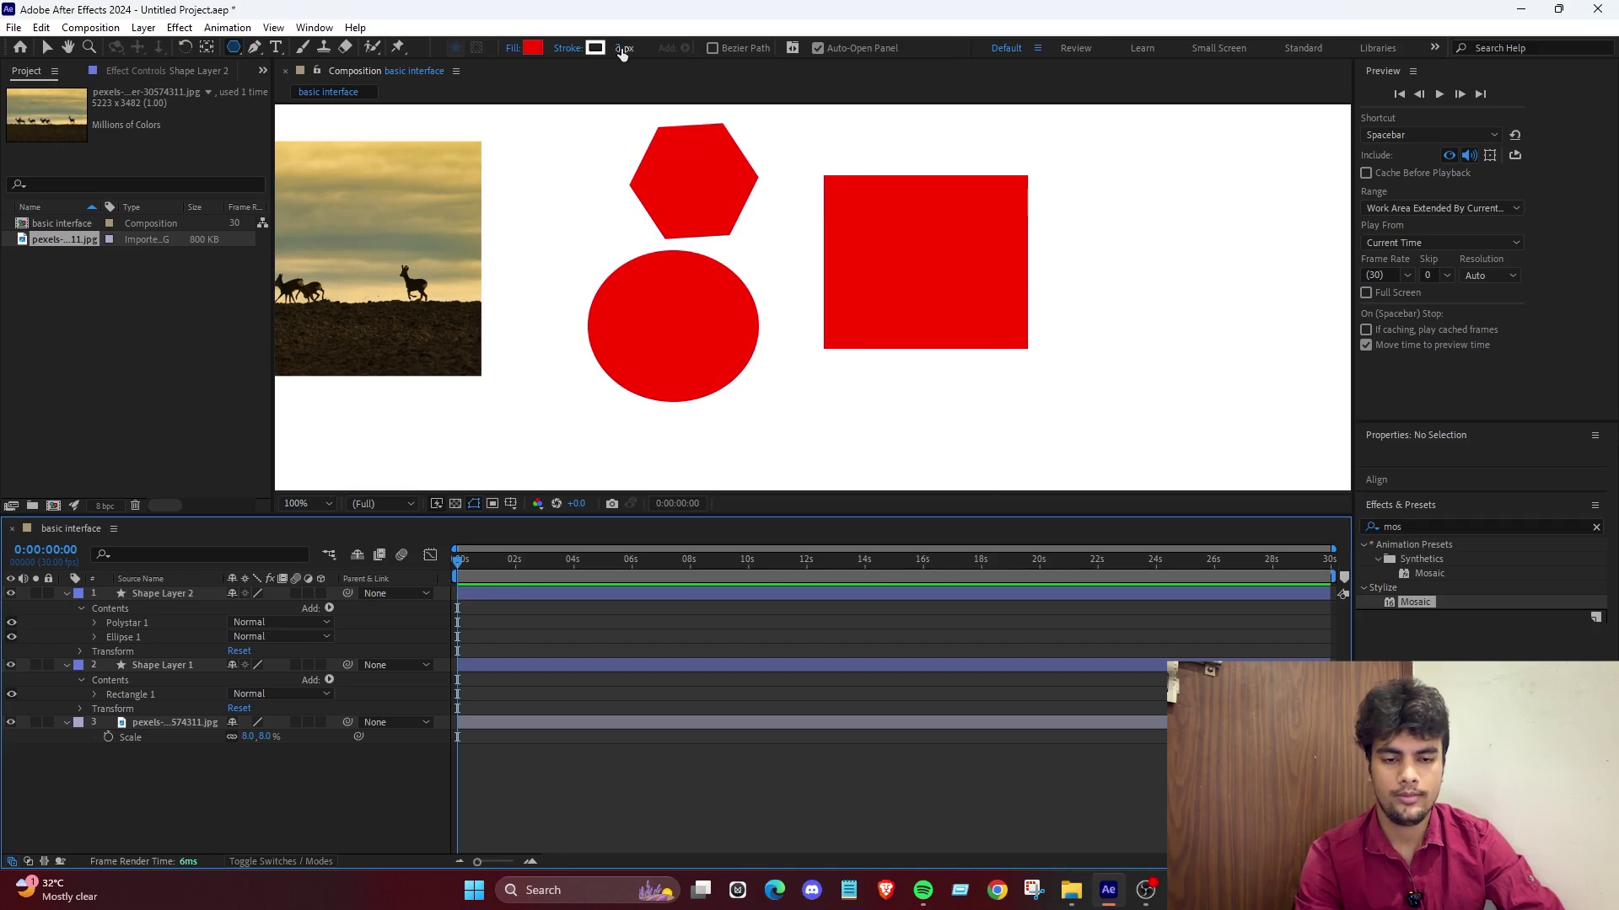
Add a text layer reading "jhnjbjb" in the empty area below the red rectangle.
key(h)
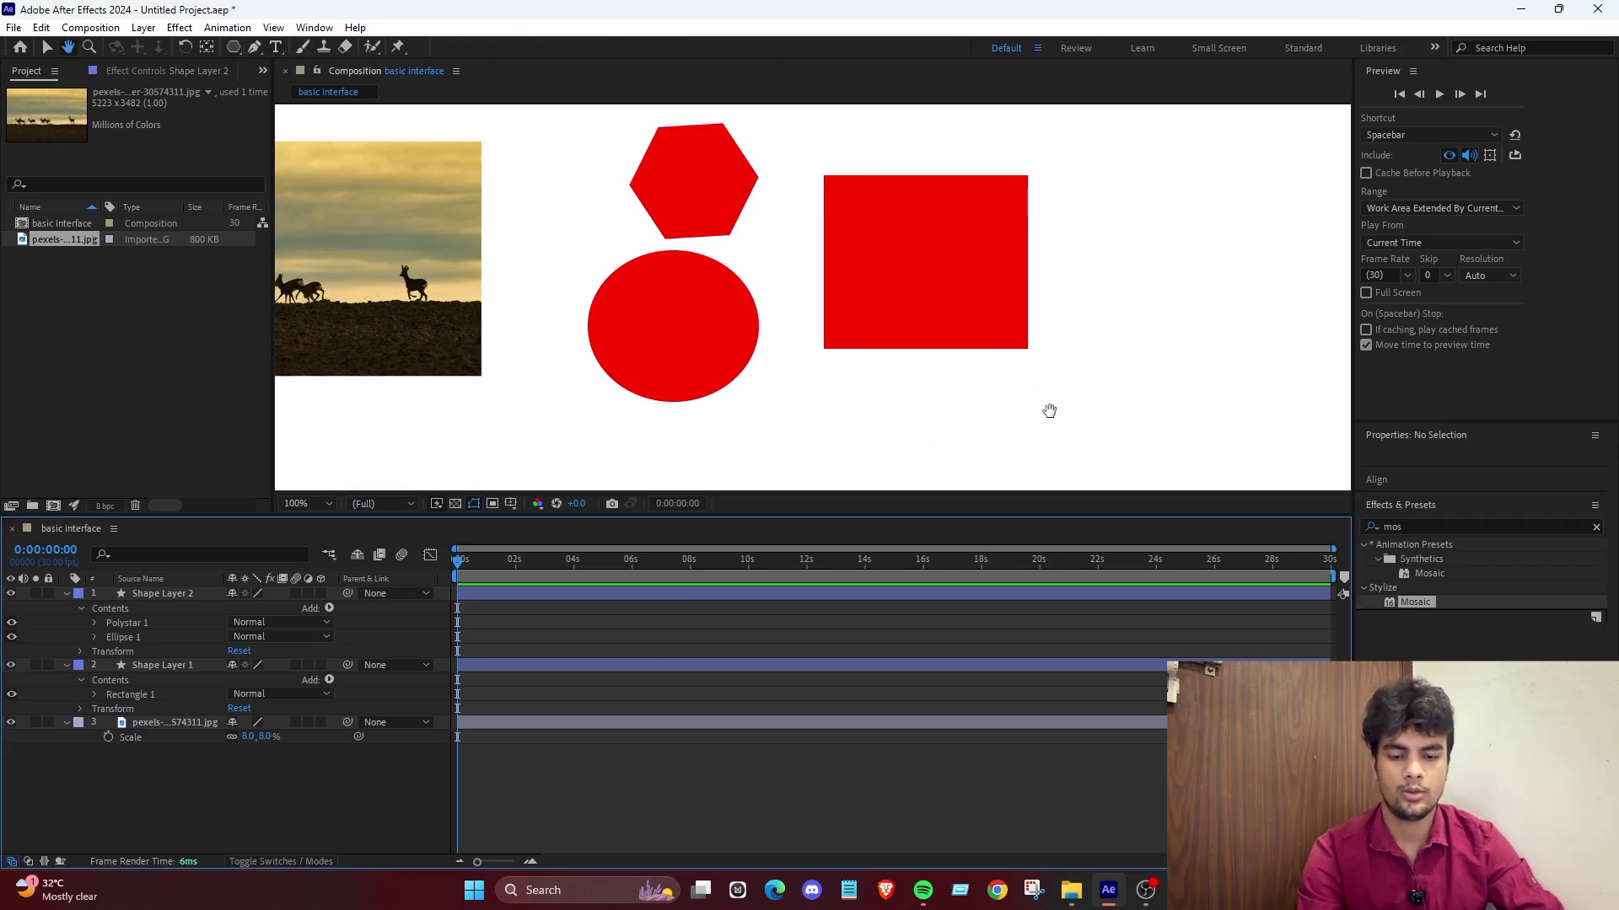
drag(1049, 410, 849, 278)
key(ctrl+t)
click(716, 334)
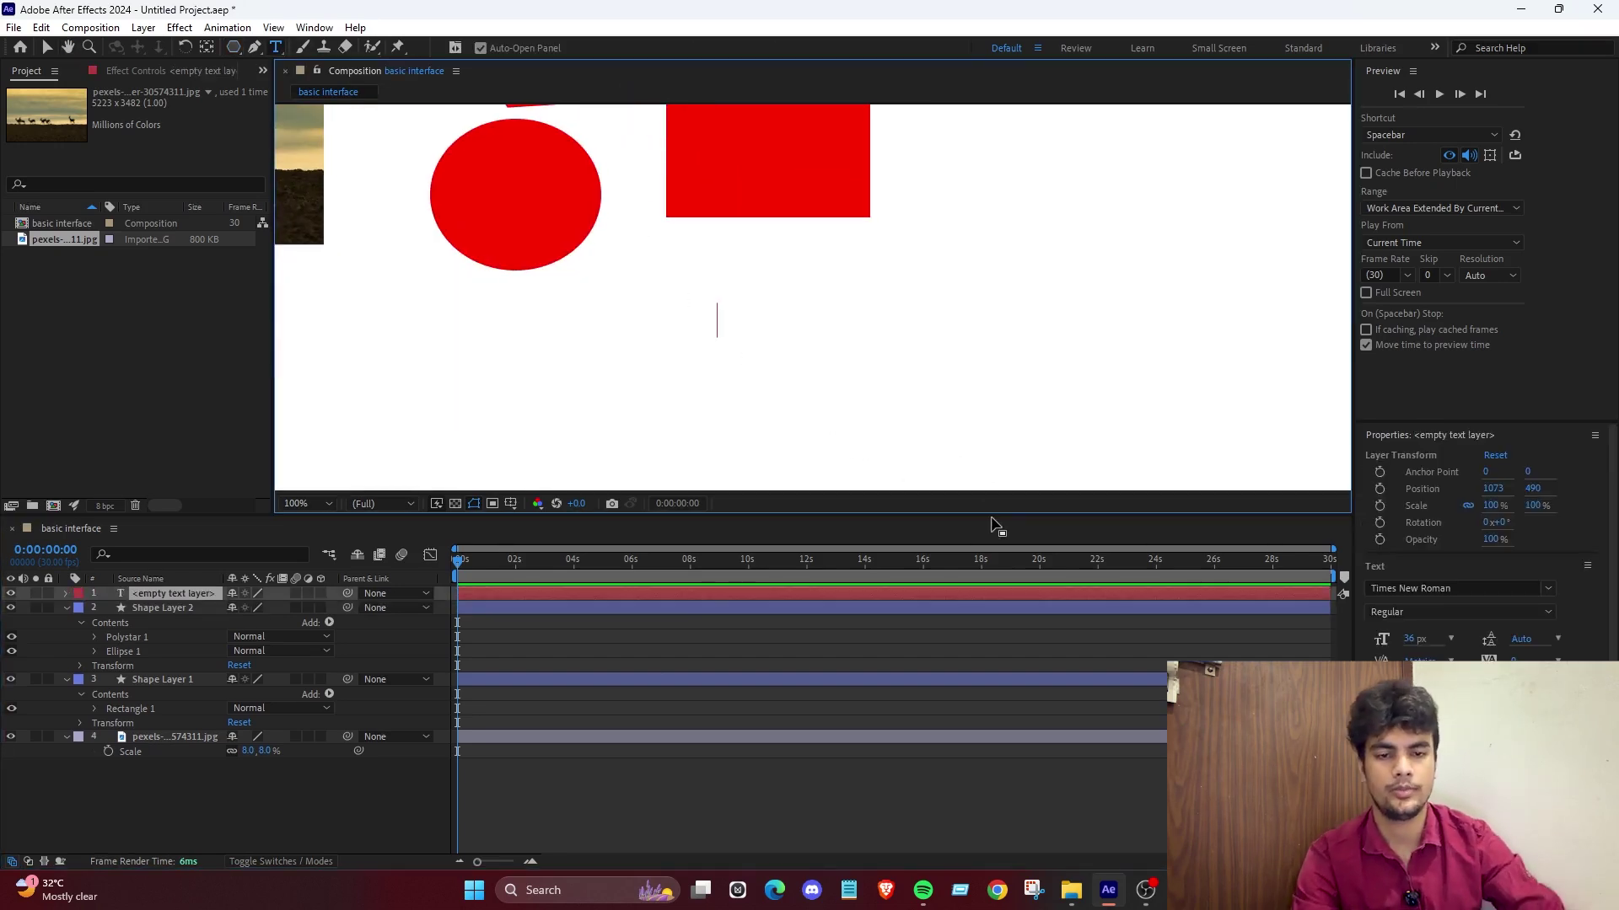
text(jhnjbjb)
Set the fill of the whole "jhnjbjb" text to a dark red.
key(ctrl+a)
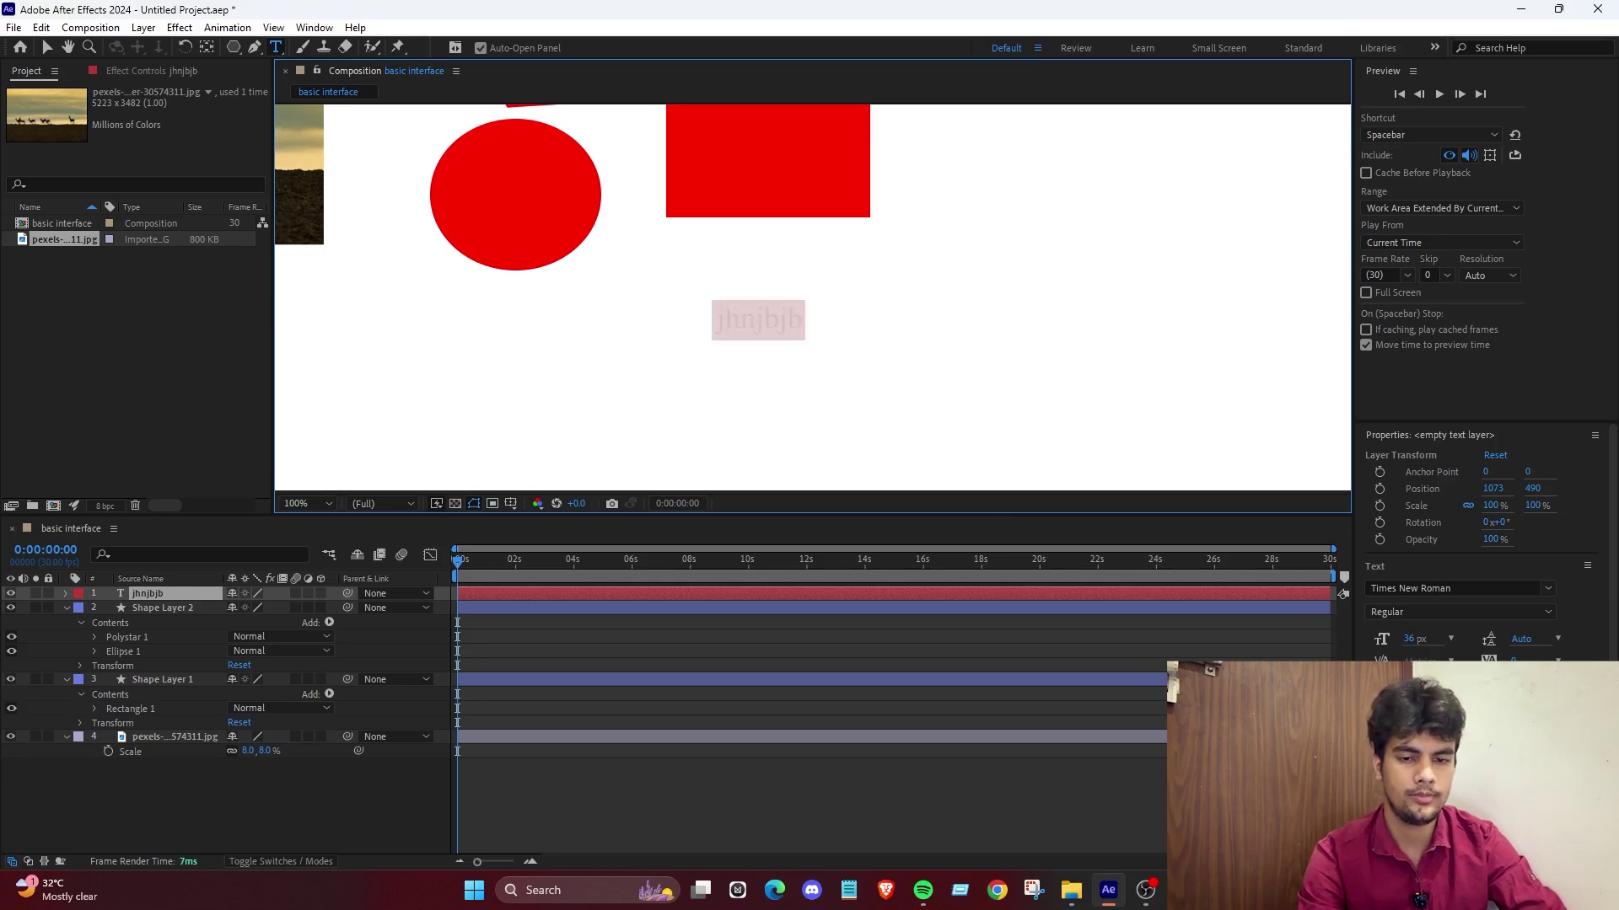
click(1382, 700)
drag(777, 397, 770, 472)
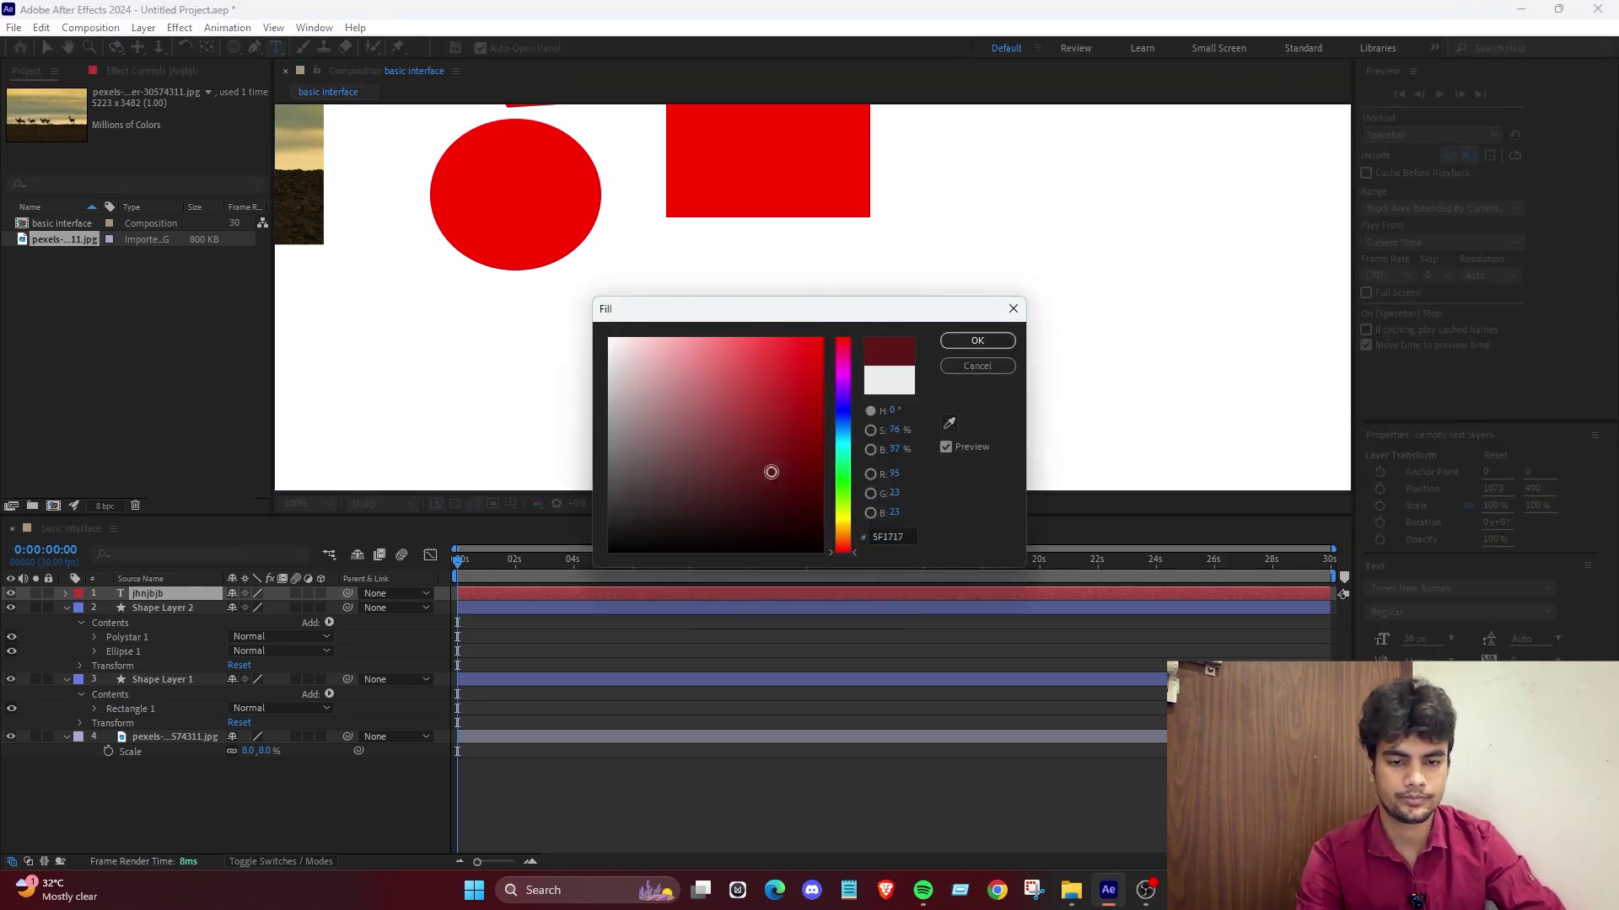
click(977, 340)
click(903, 824)
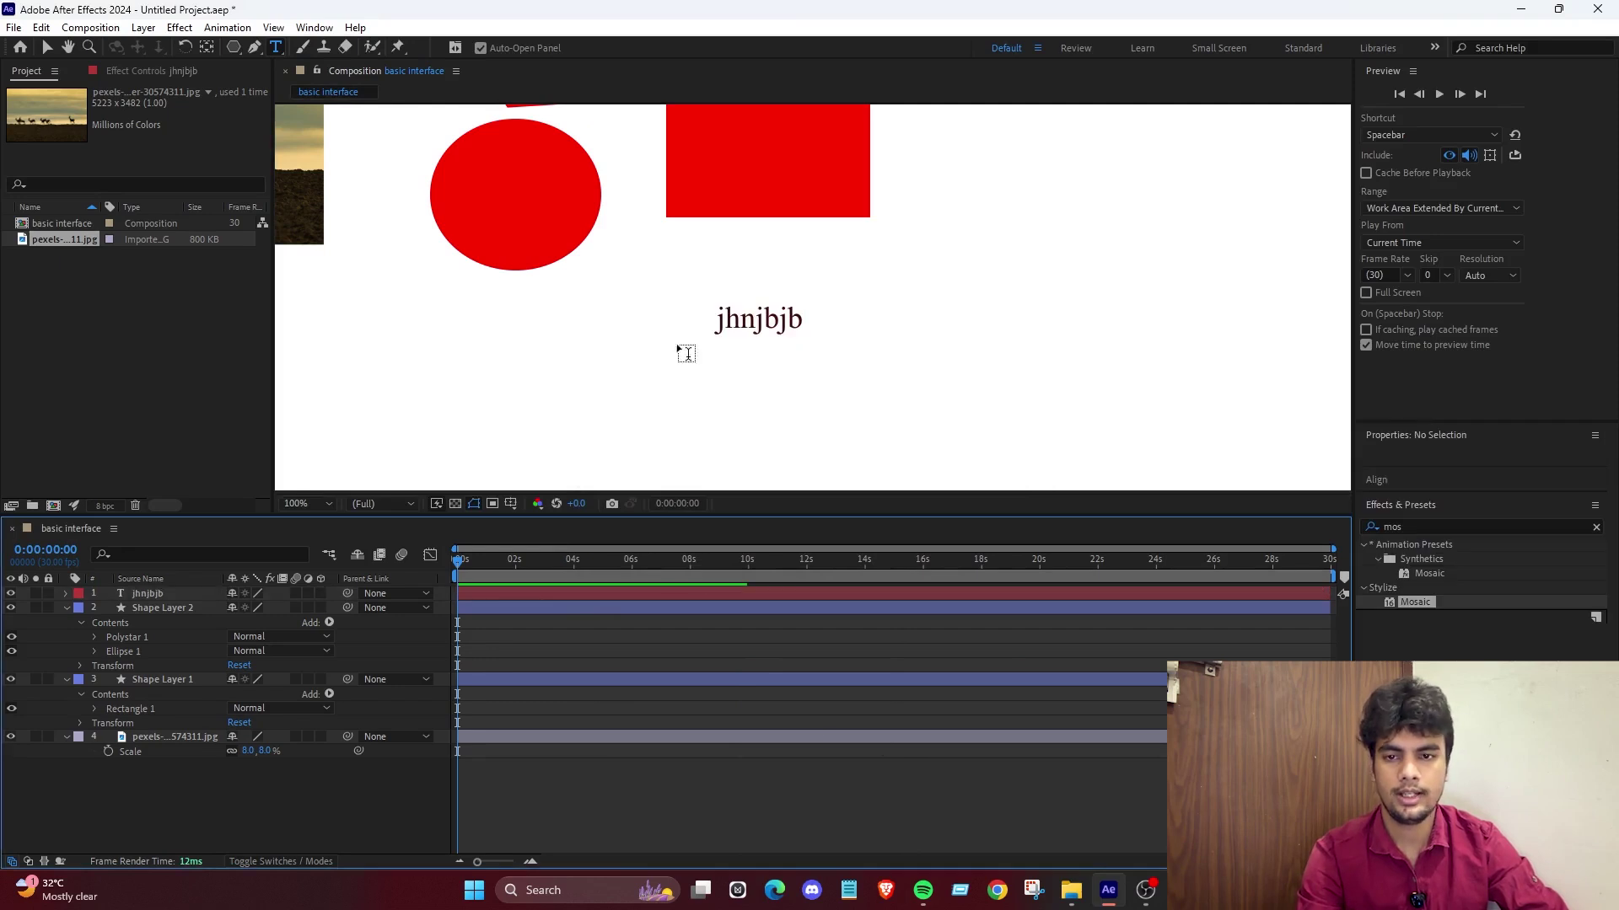
key(v)
click(607, 296)
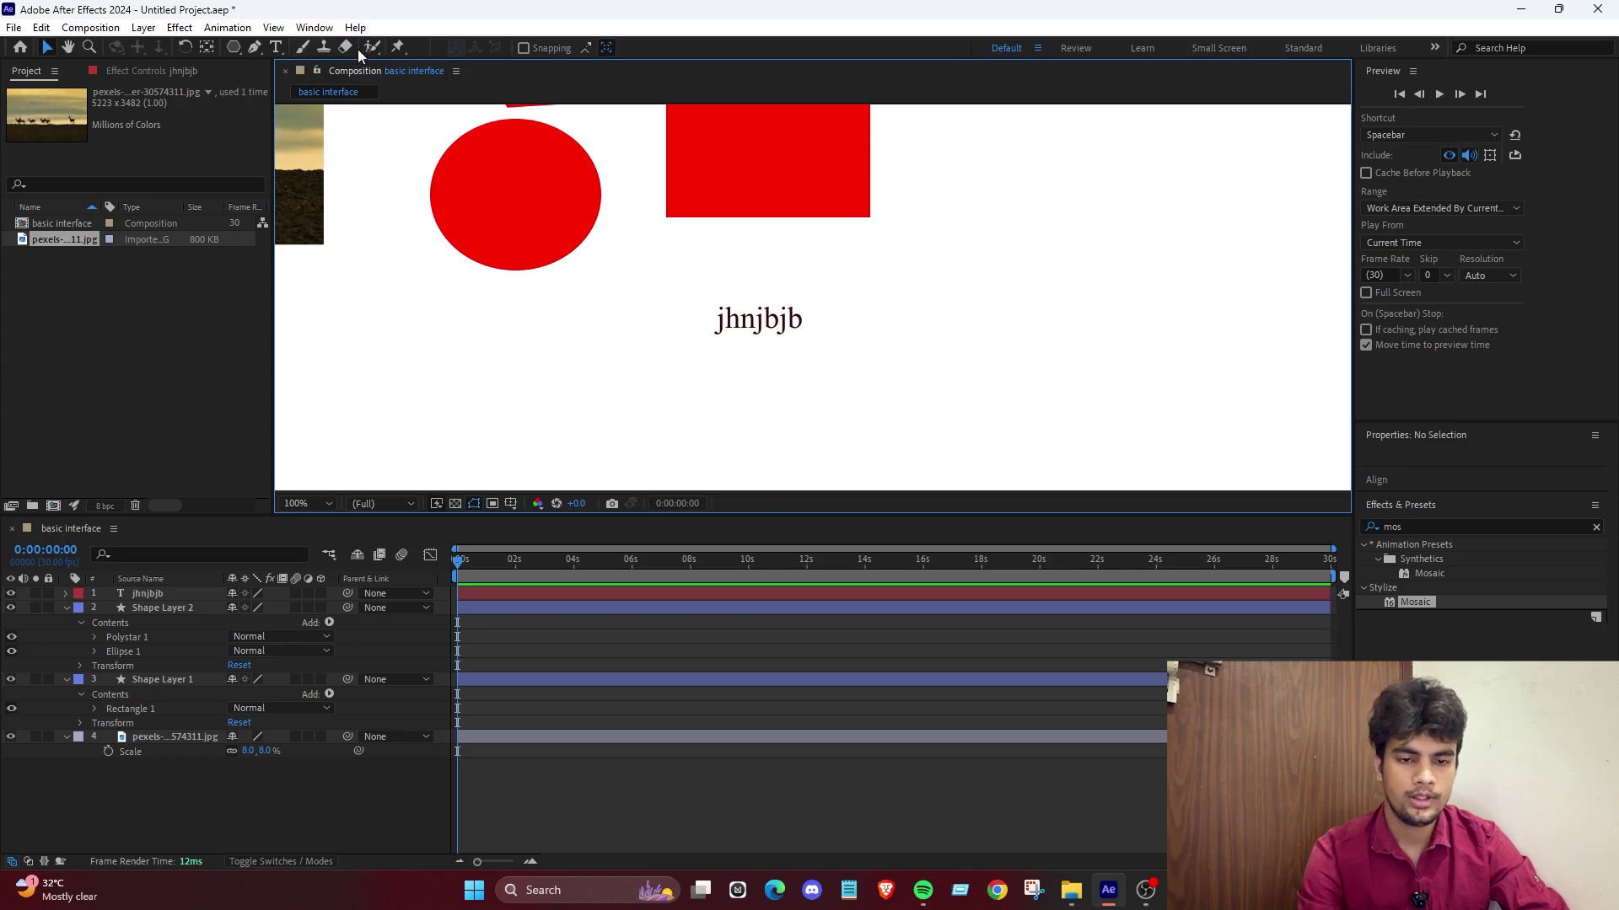
Select the photo, shapes and text together and delete them all from the composition.
scroll(917, 303, down, 4)
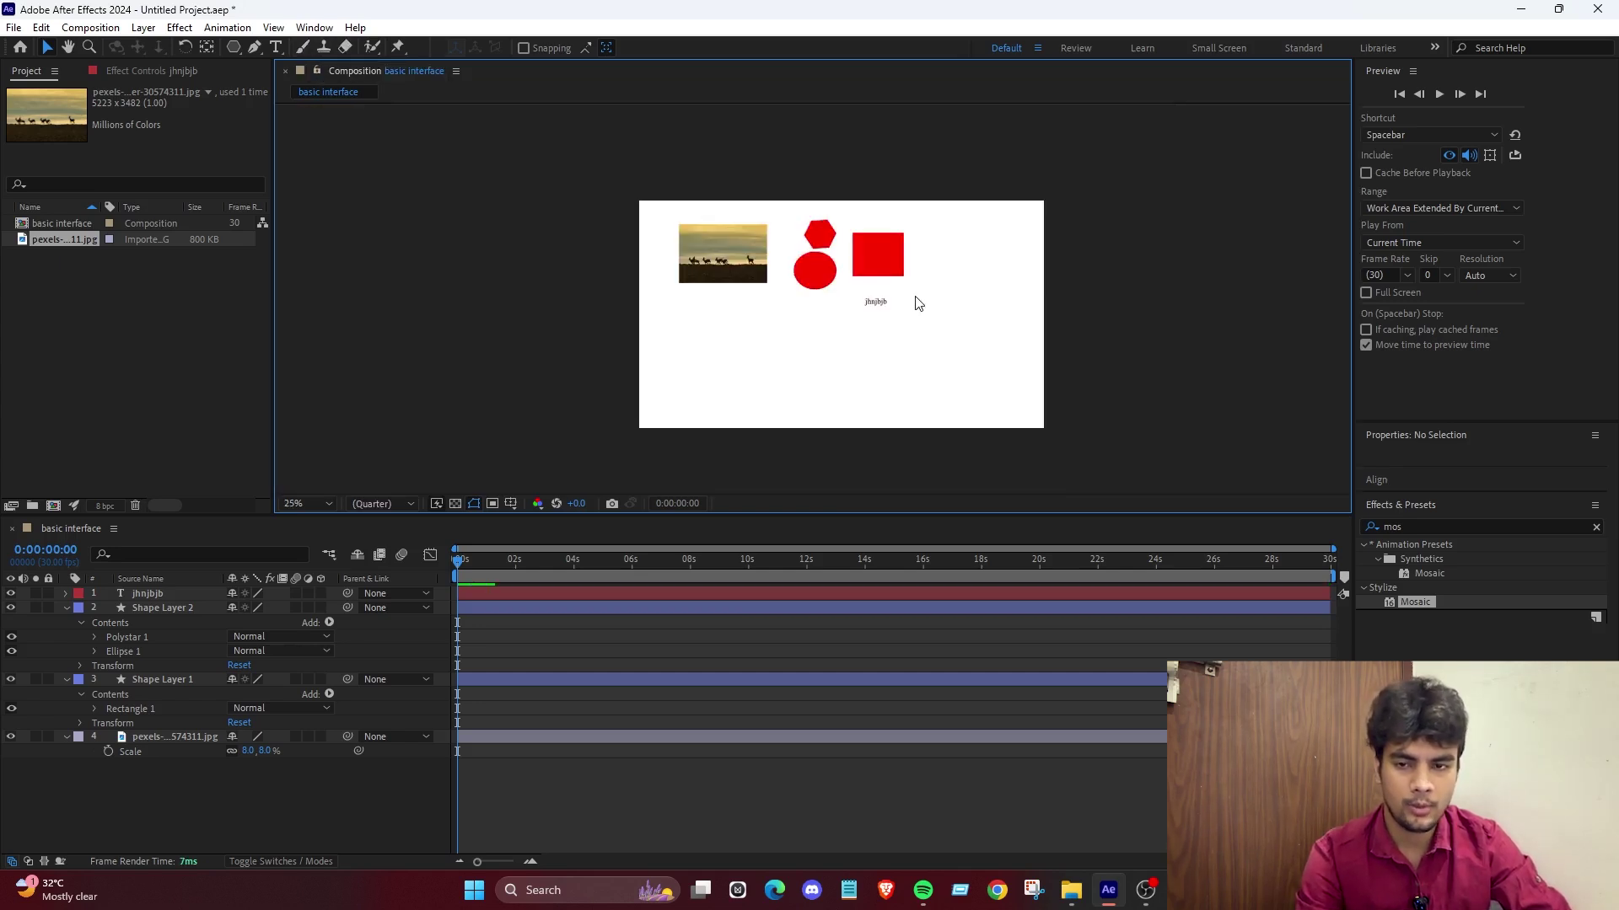
key(h)
drag(809, 286, 791, 365)
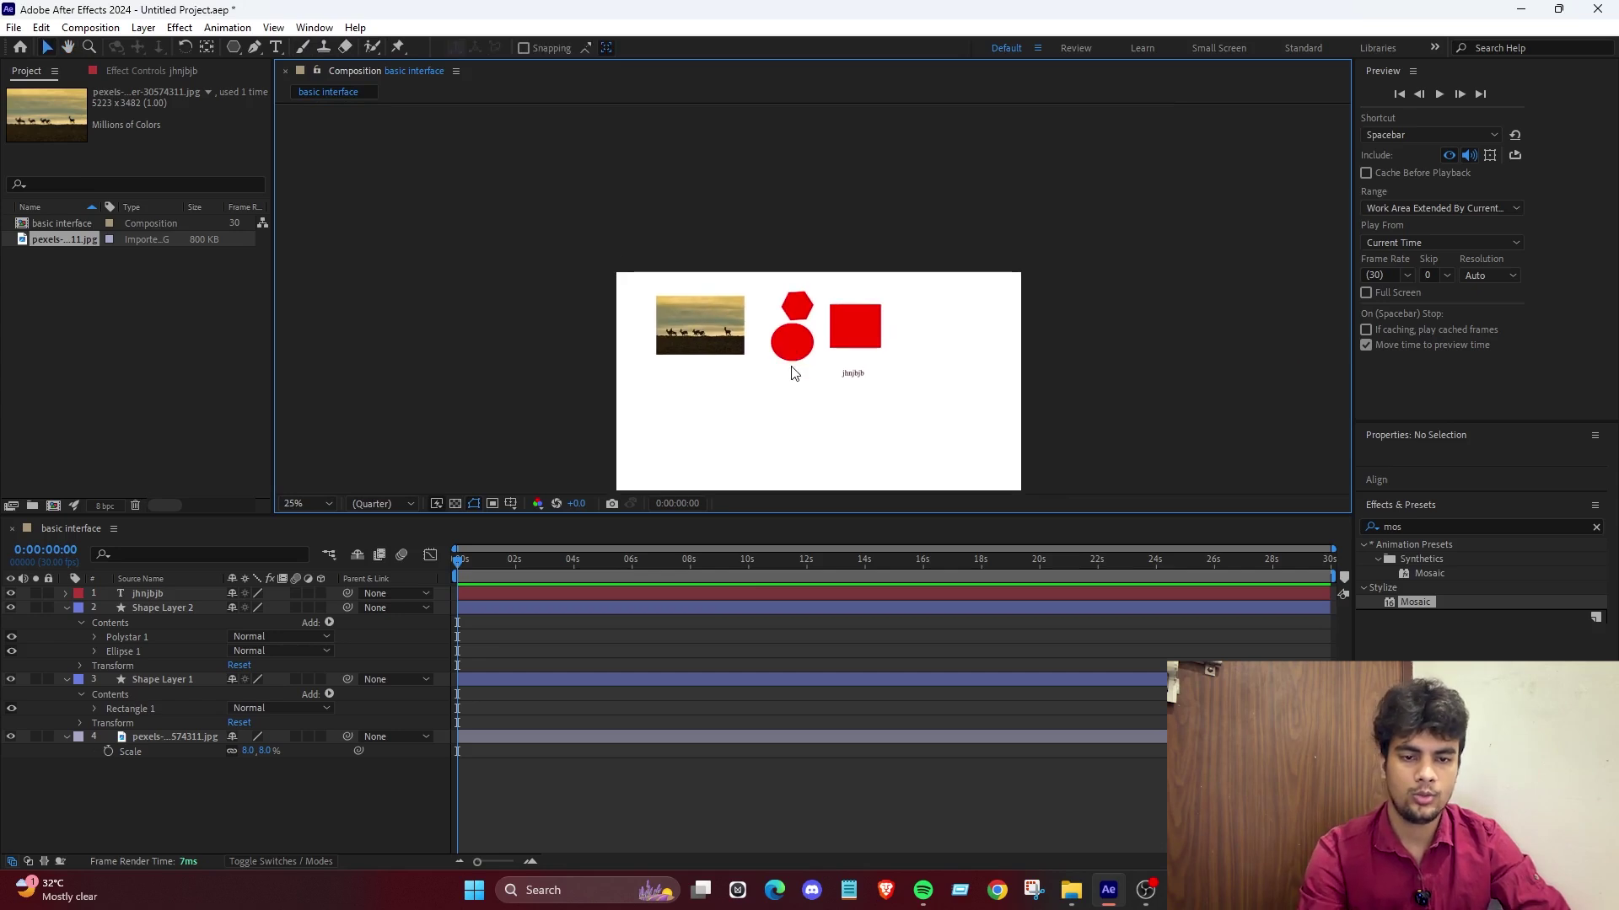
scroll(792, 365, up, 2)
drag(438, 156, 459, 217)
key(Delete)
scroll(757, 331, down, 2)
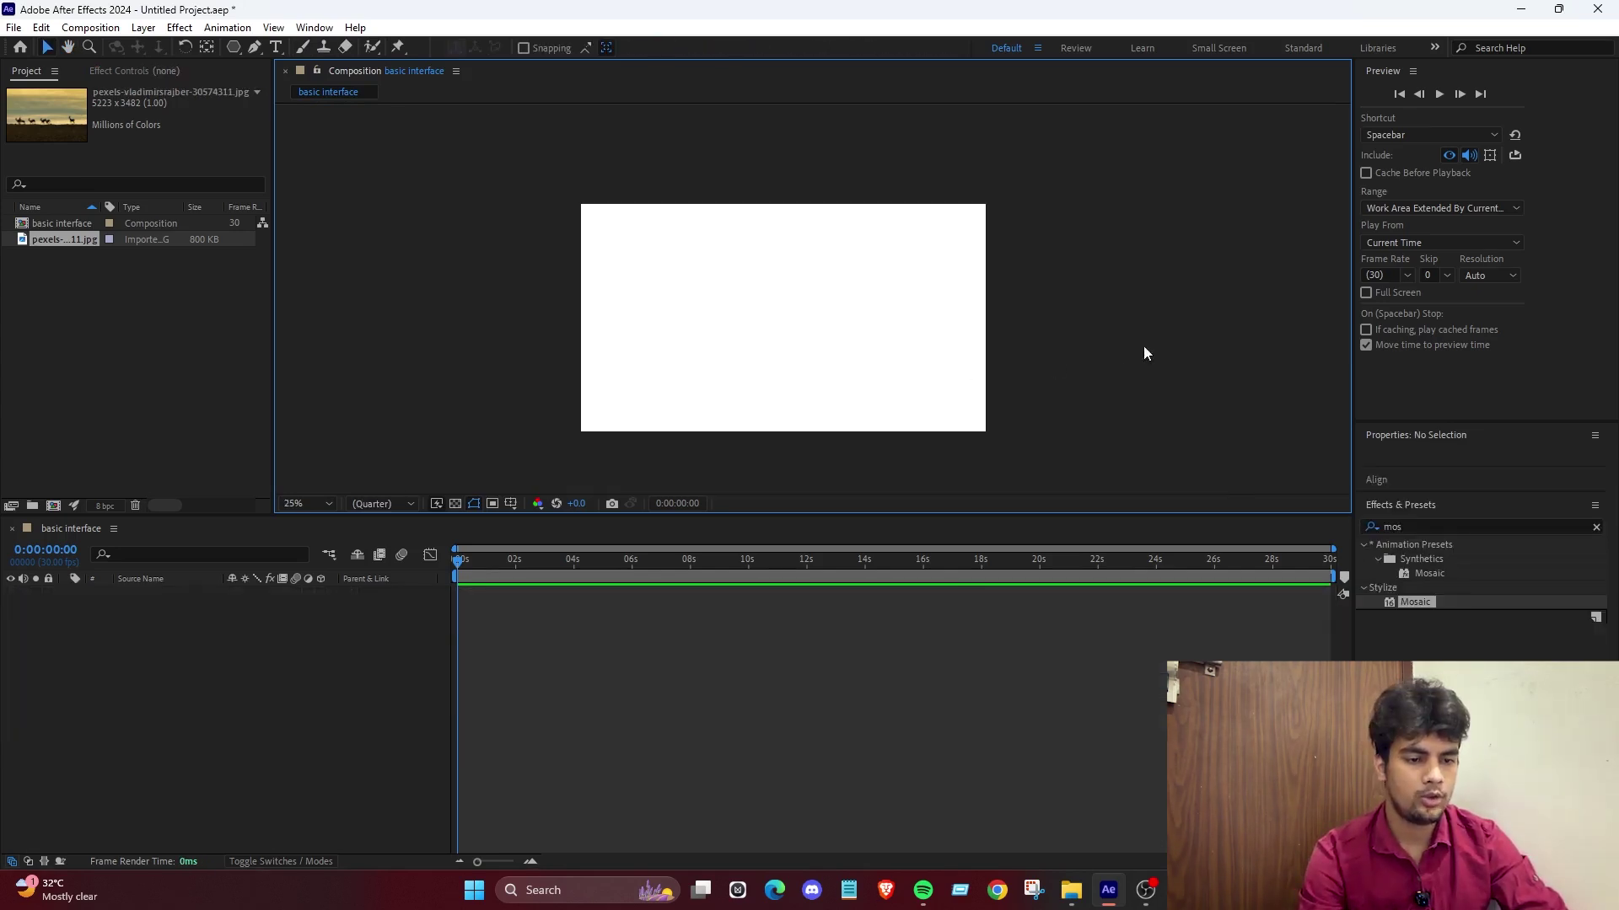
drag(1144, 347, 1134, 310)
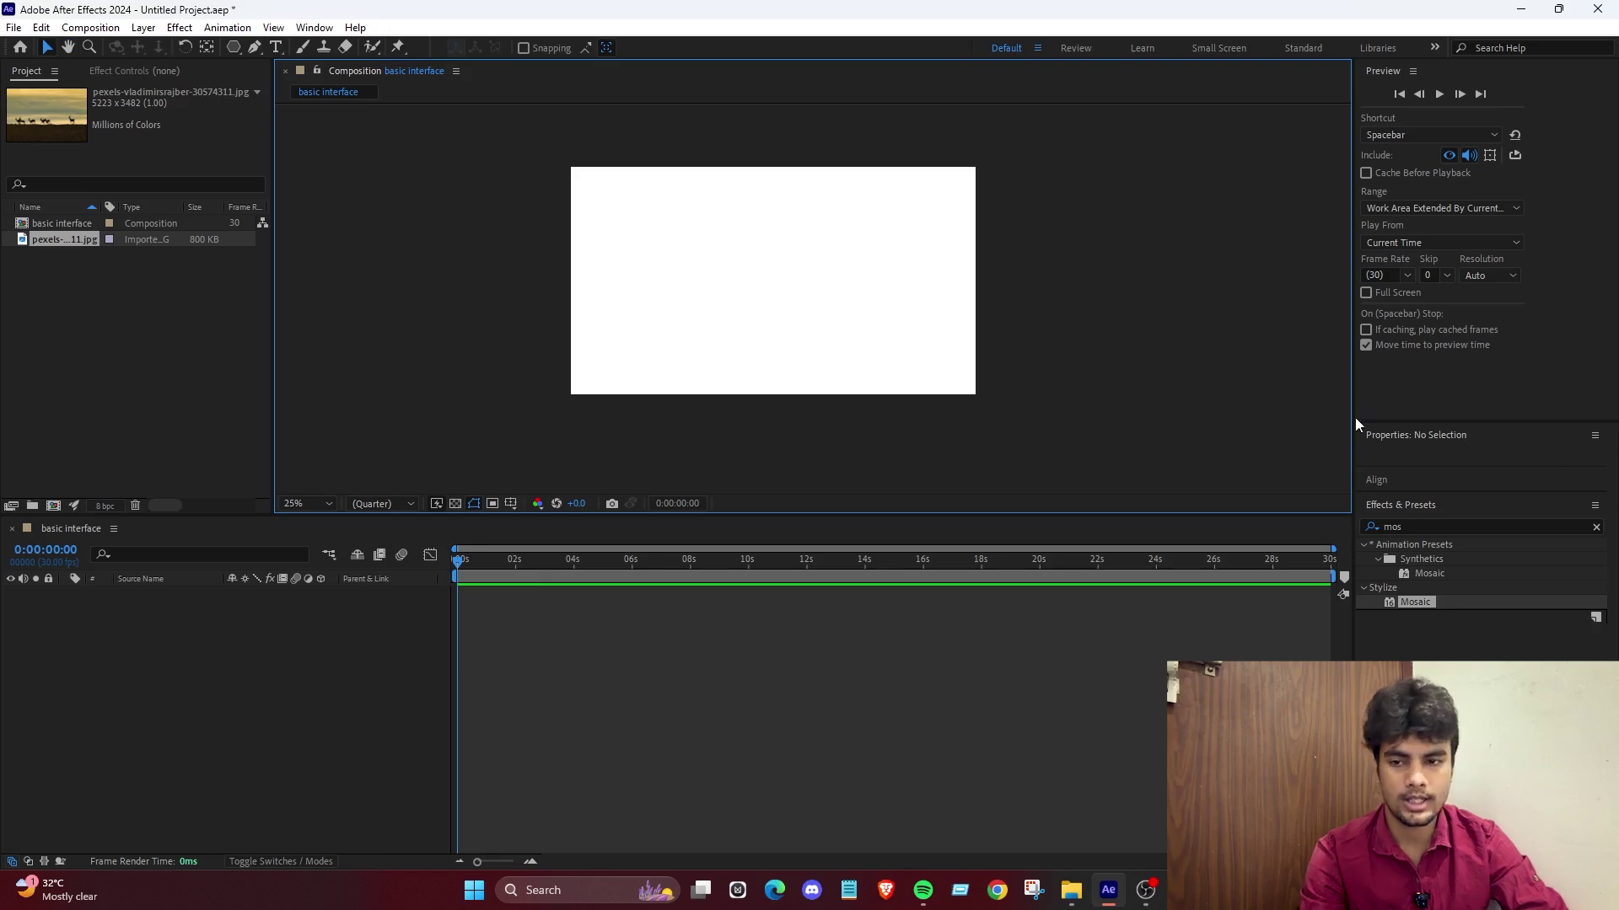
Place the deer photo in the empty composition again and fit it to the composition size.
click(1433, 518)
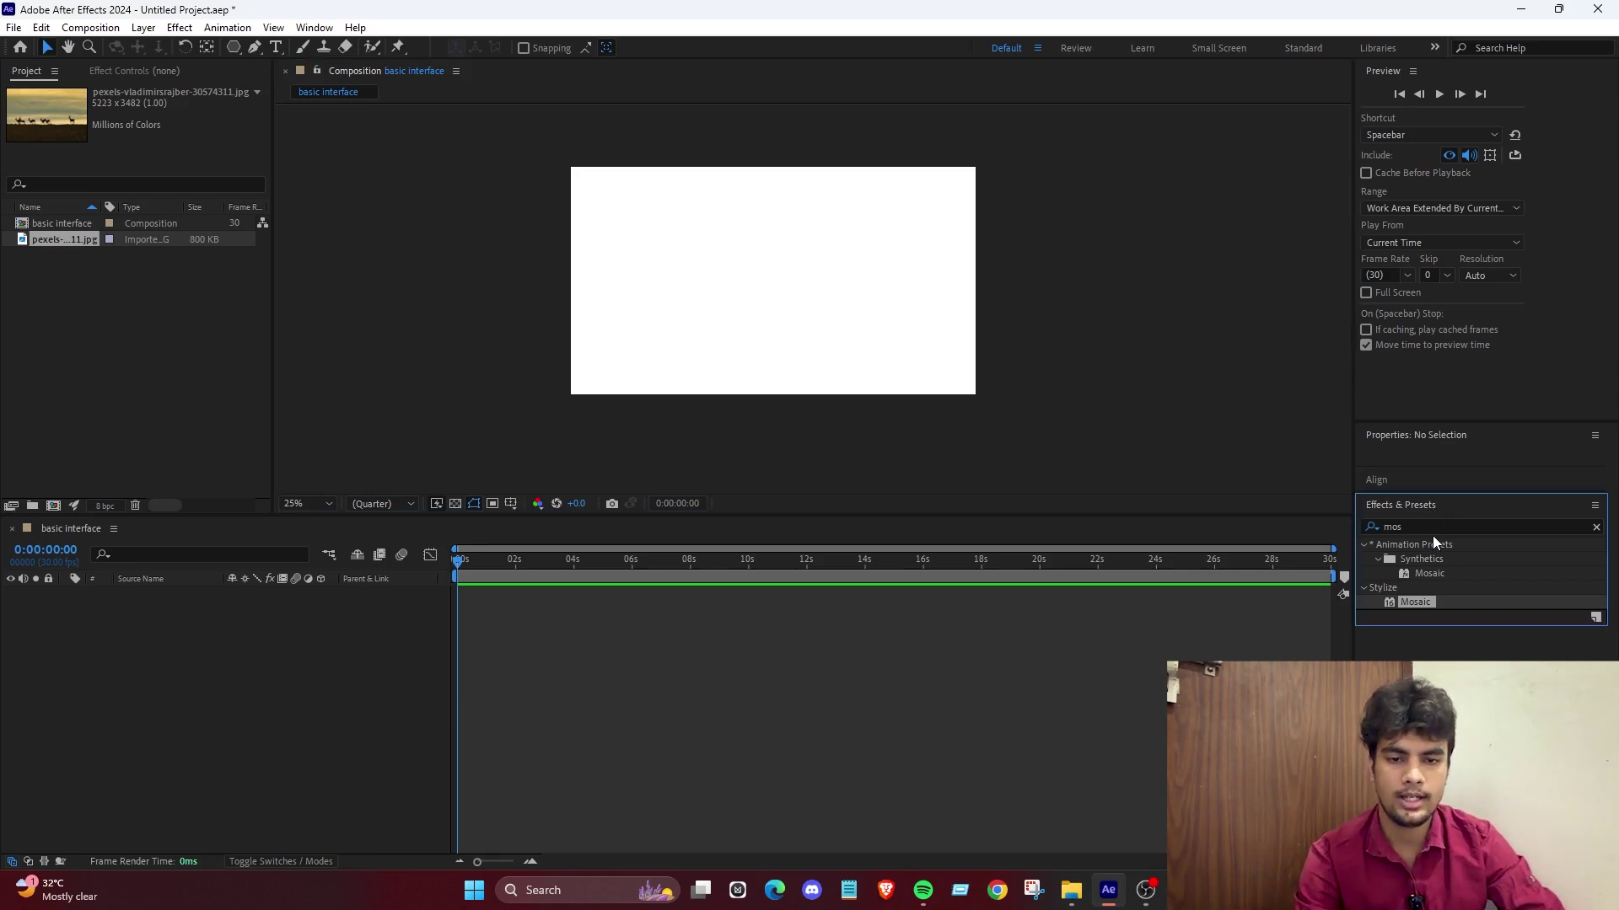
drag(33, 235, 836, 267)
right_click(690, 236)
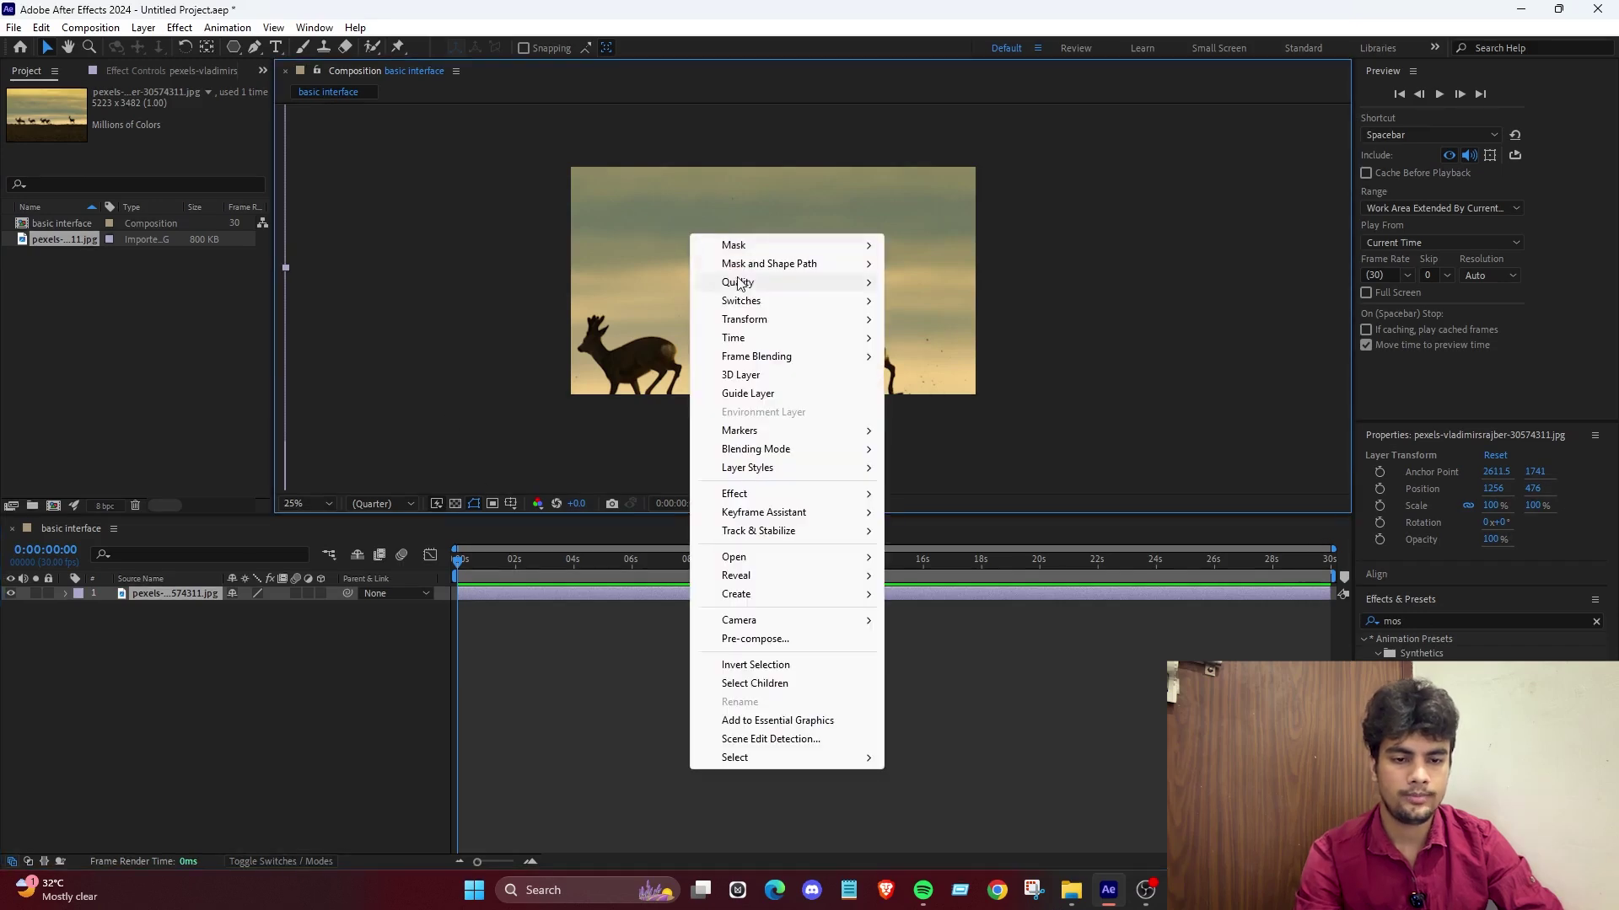
mouse_move(760, 324)
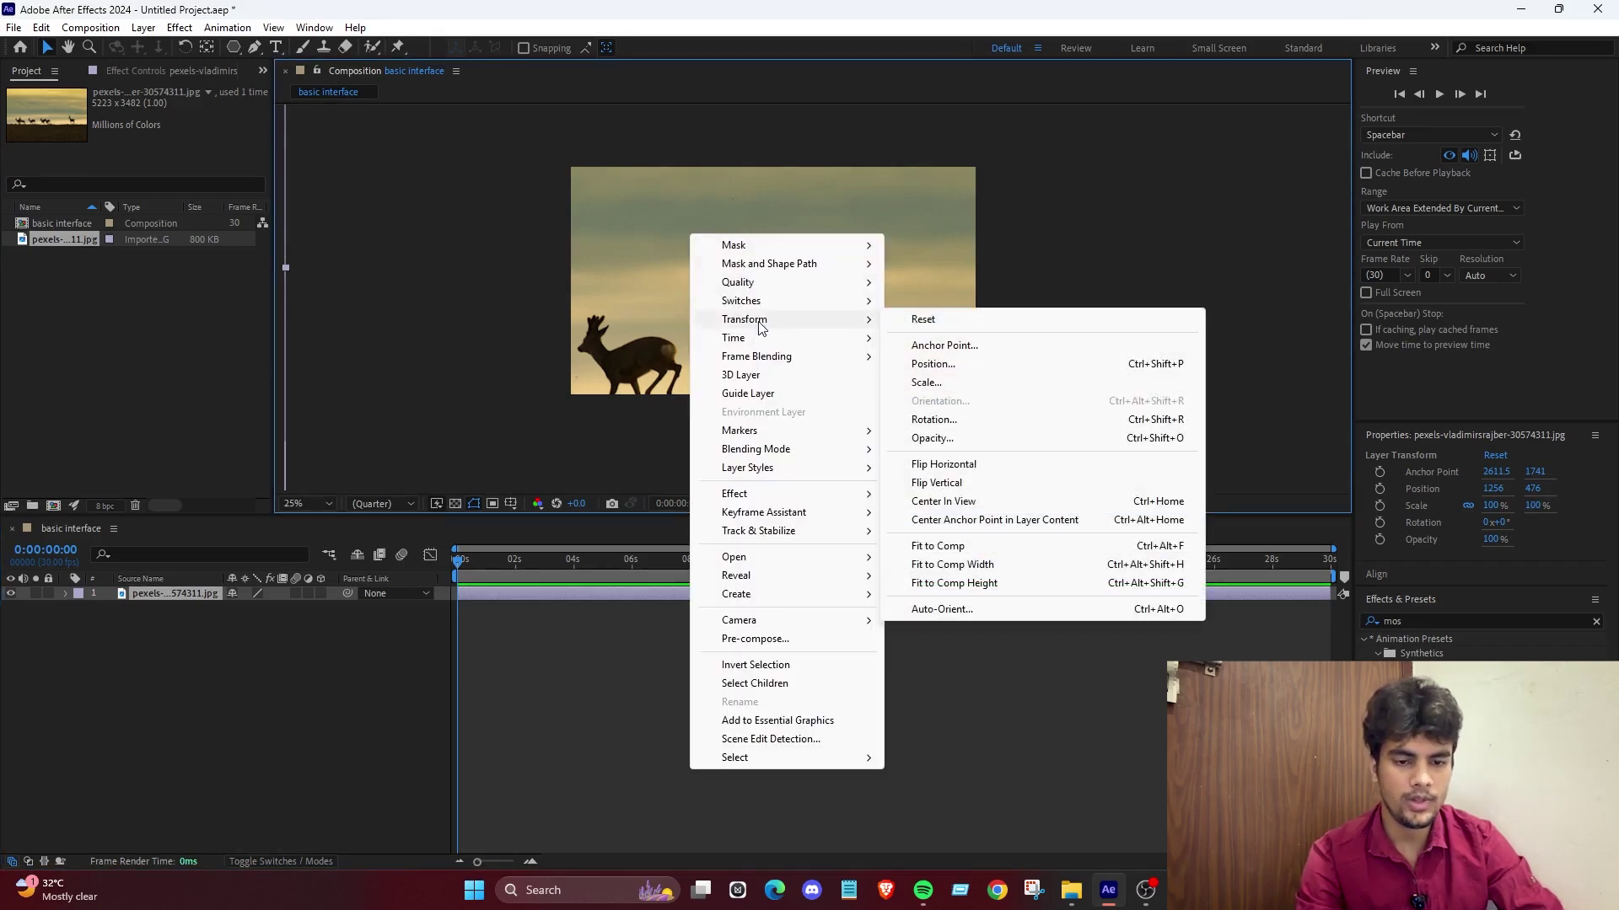
click(990, 549)
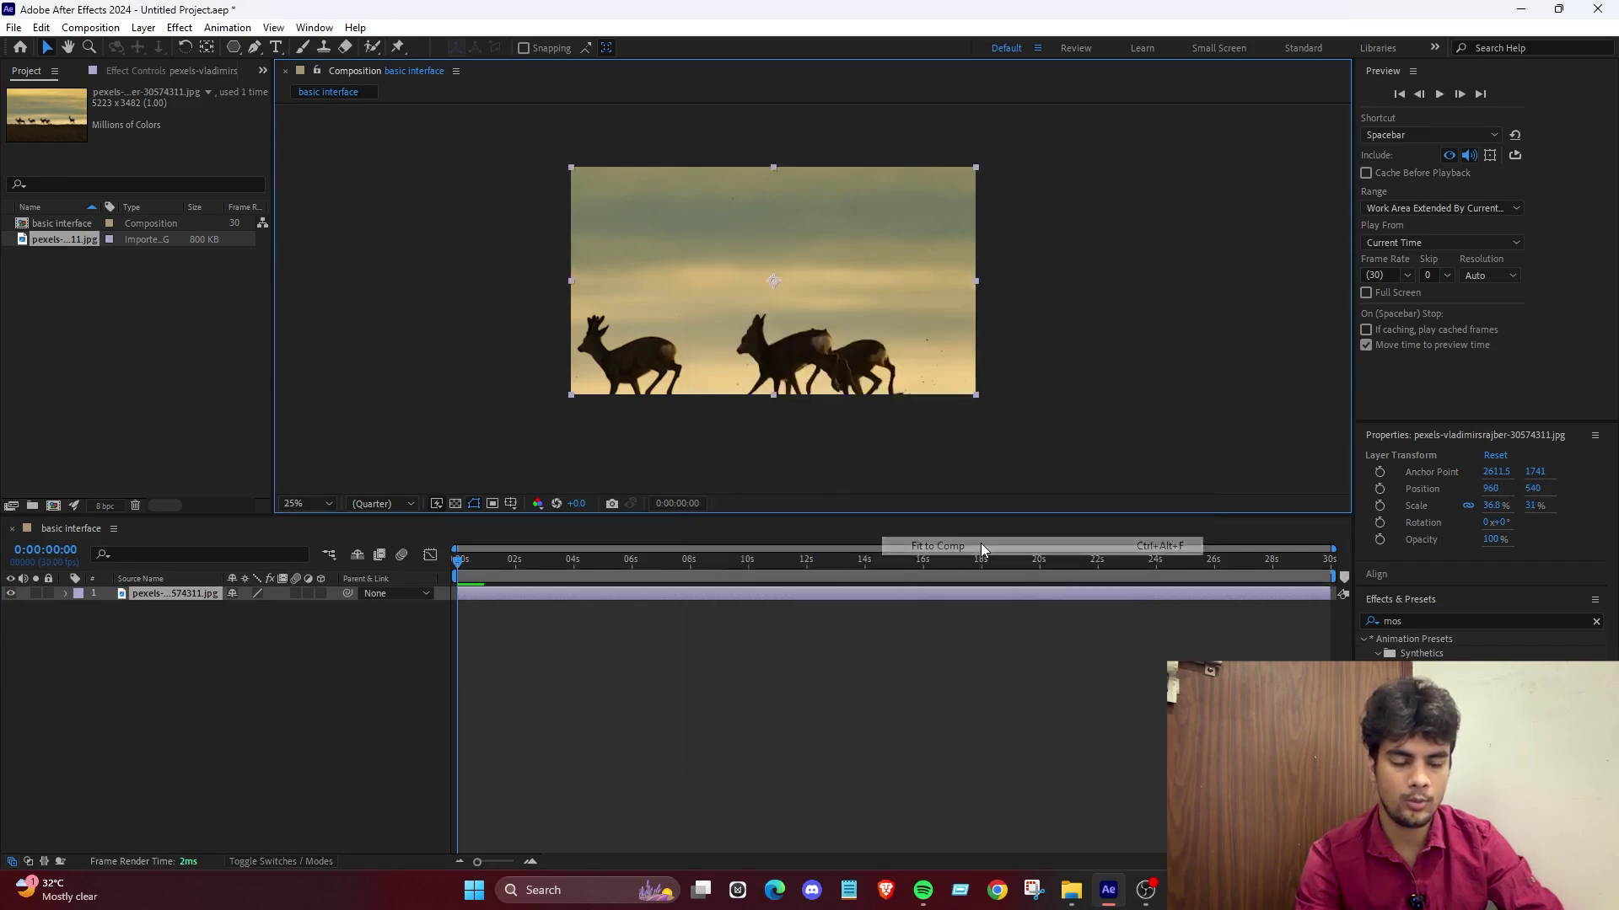
click(1071, 356)
Search the effects for "blur", apply Gaussian Blur to the deer photo layer and show its effect controls.
click(1451, 525)
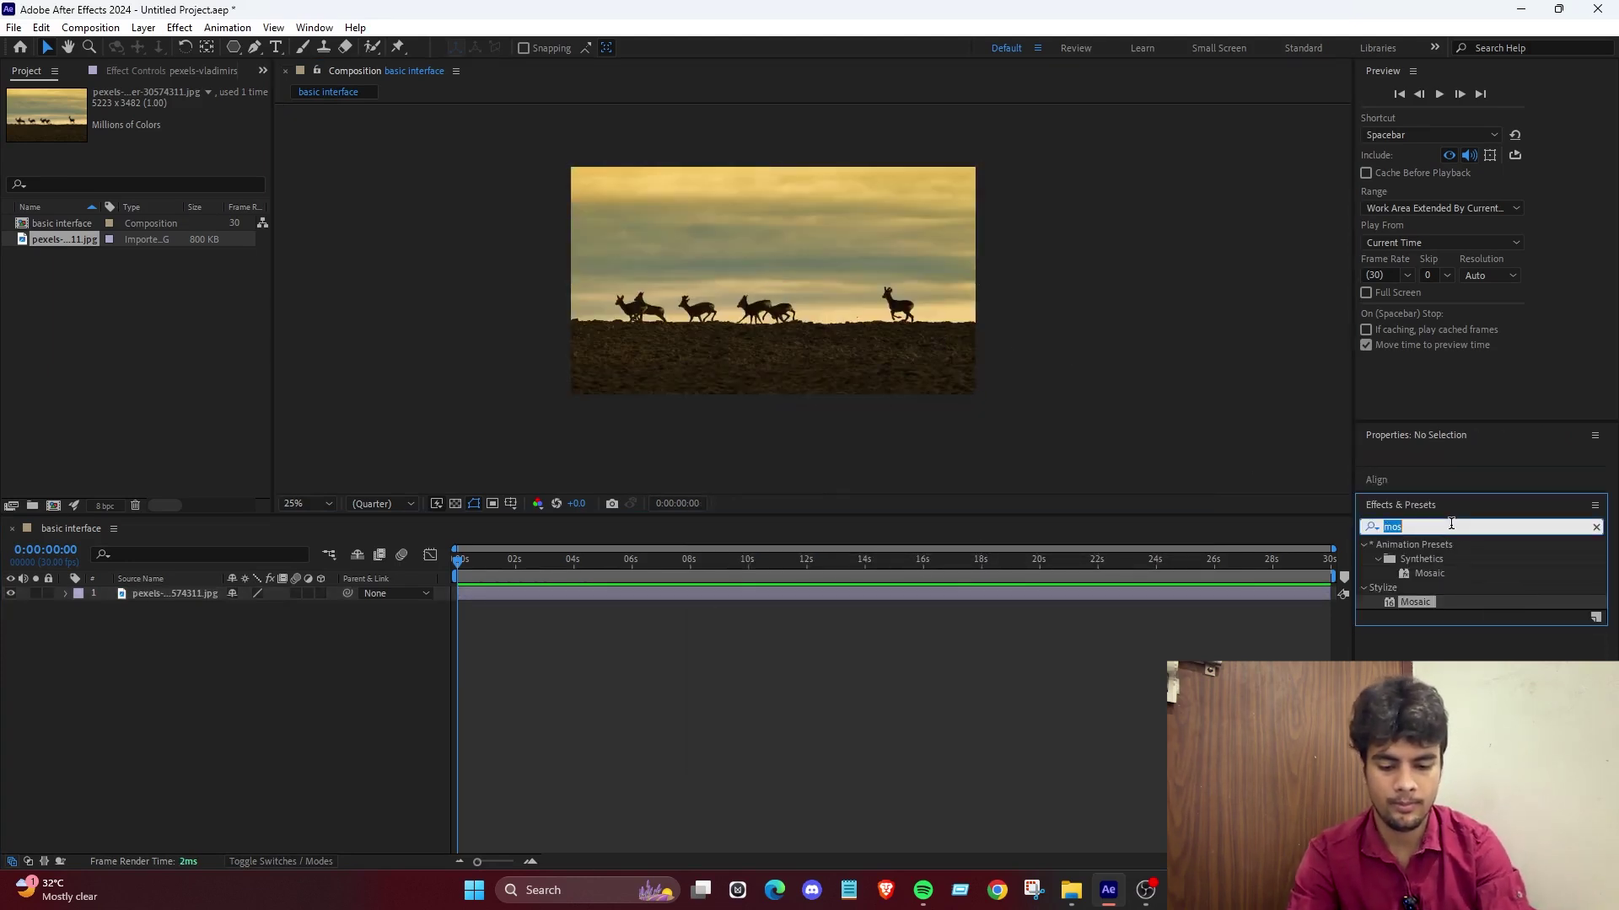
text(blur)
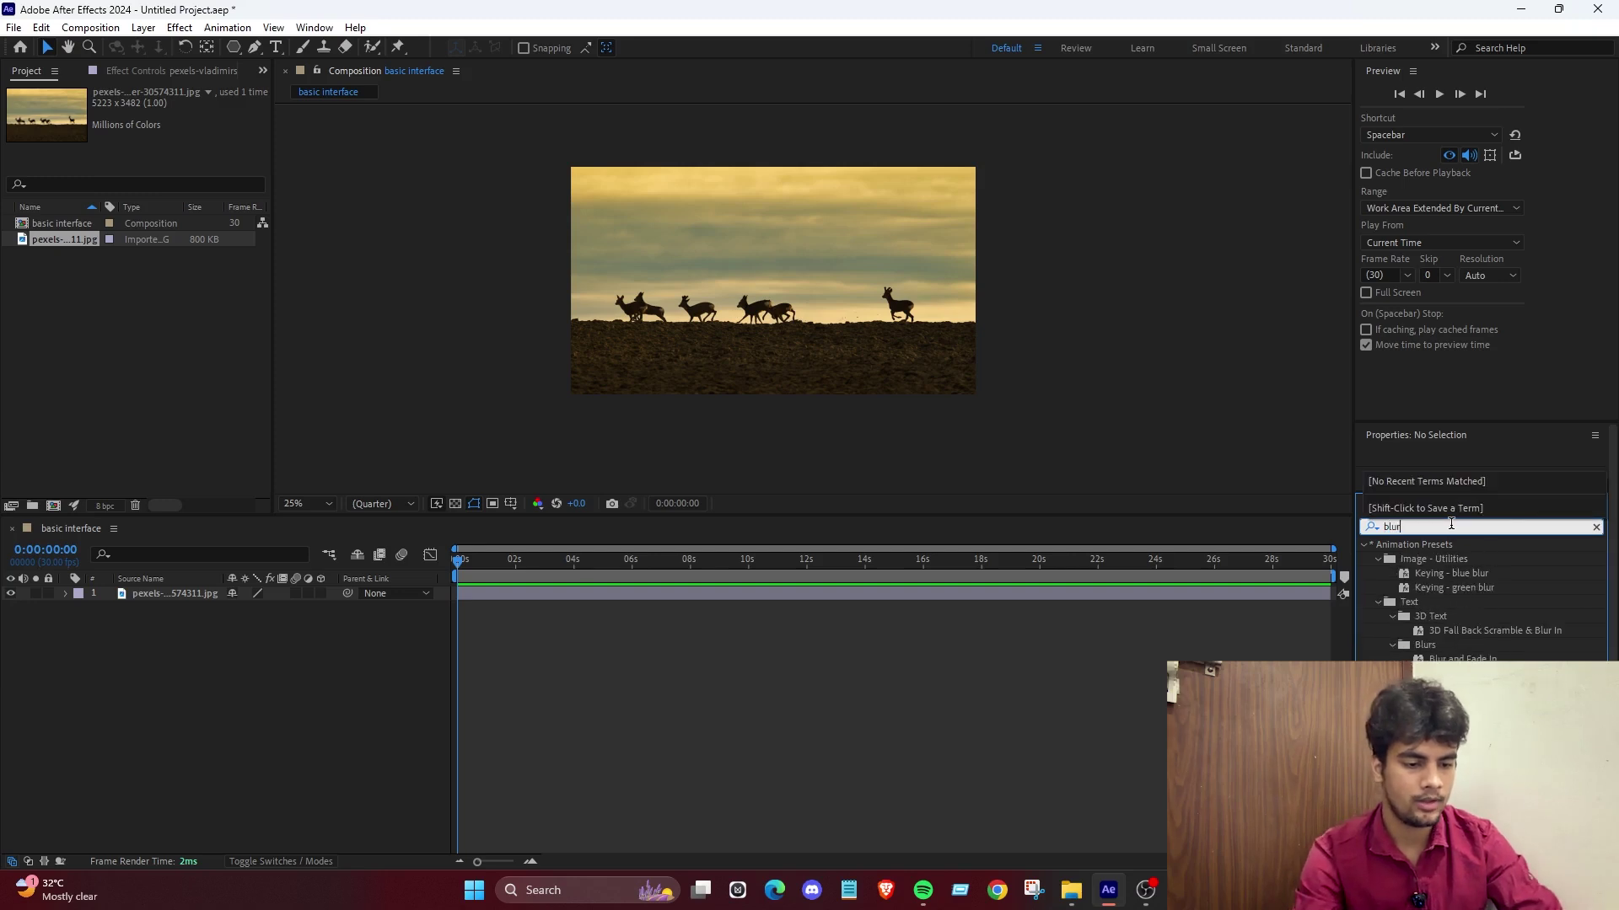
scroll(1456, 548, down, 3)
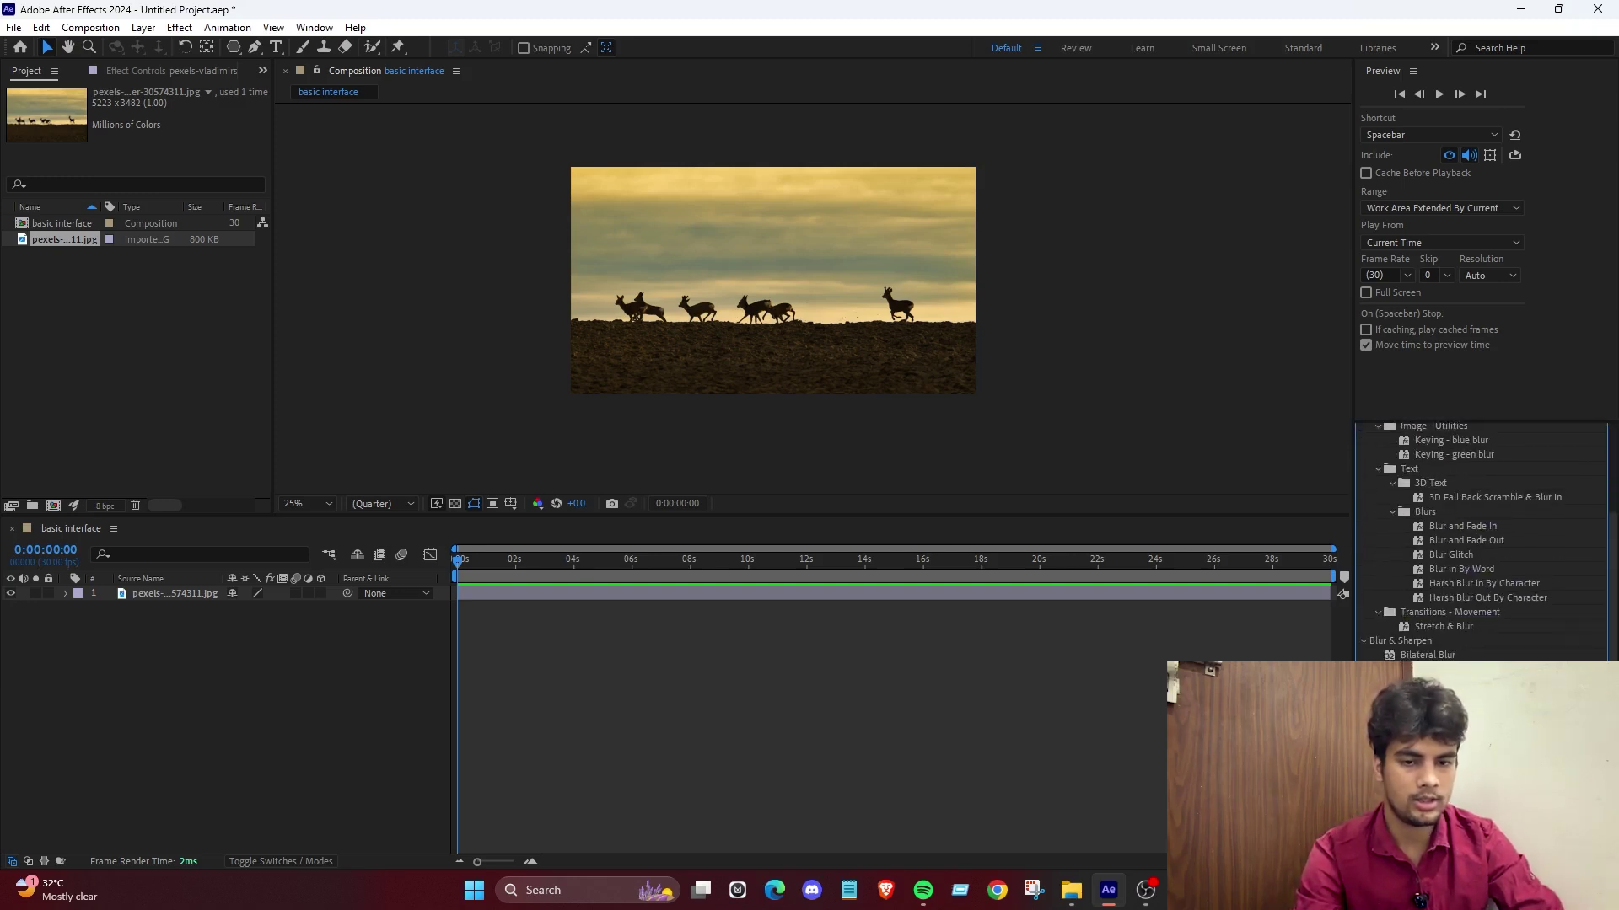
drag(1443, 813, 171, 600)
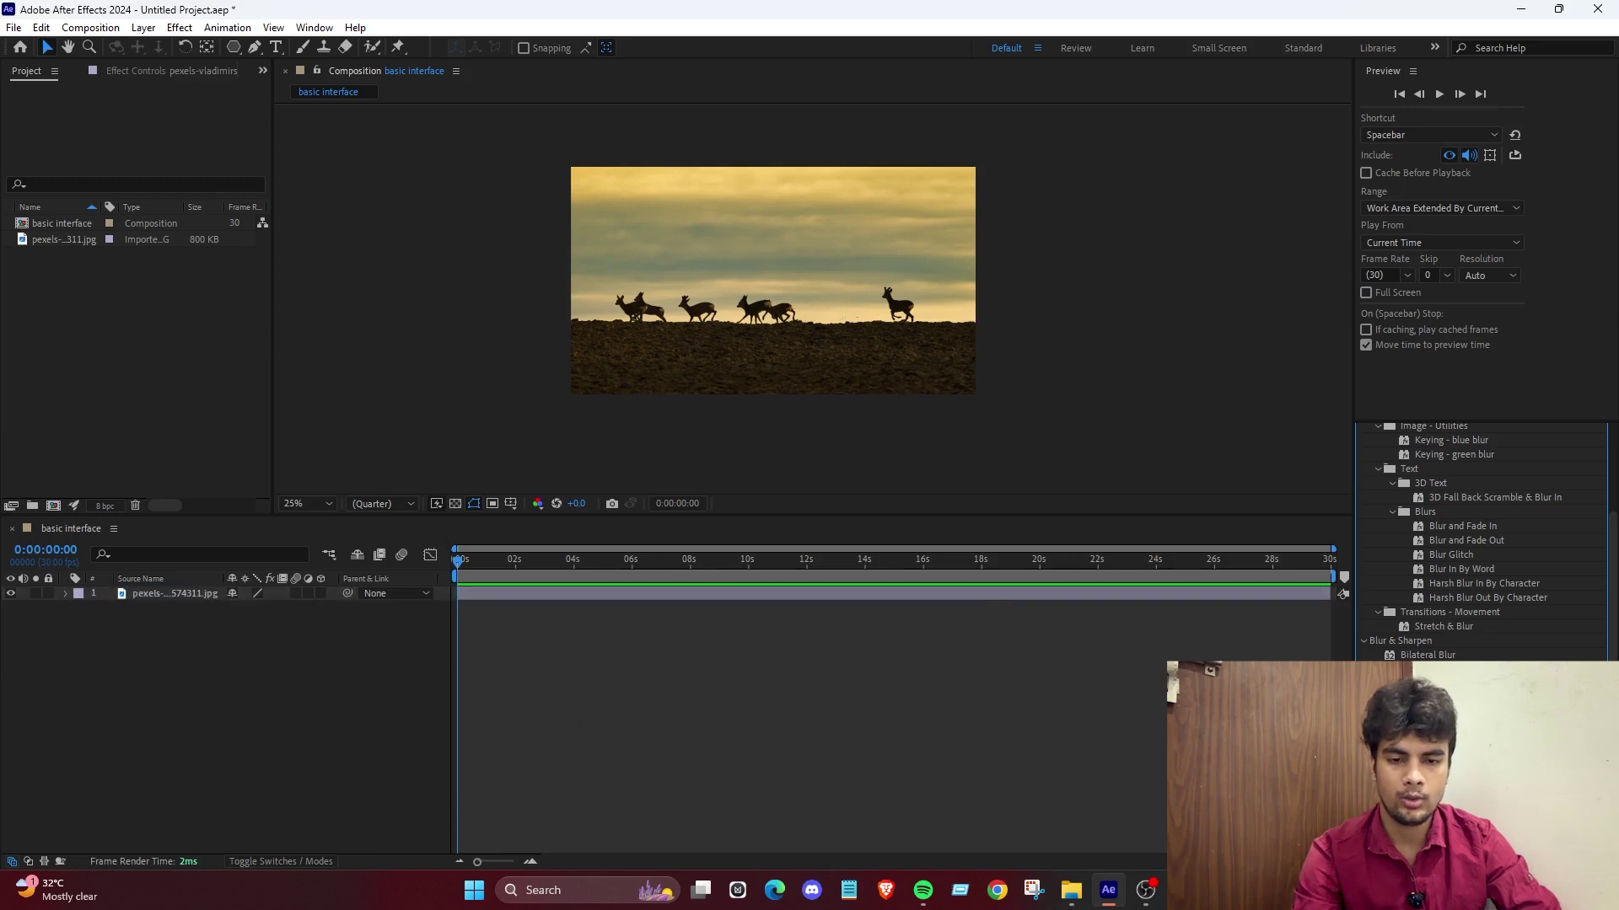
click(158, 595)
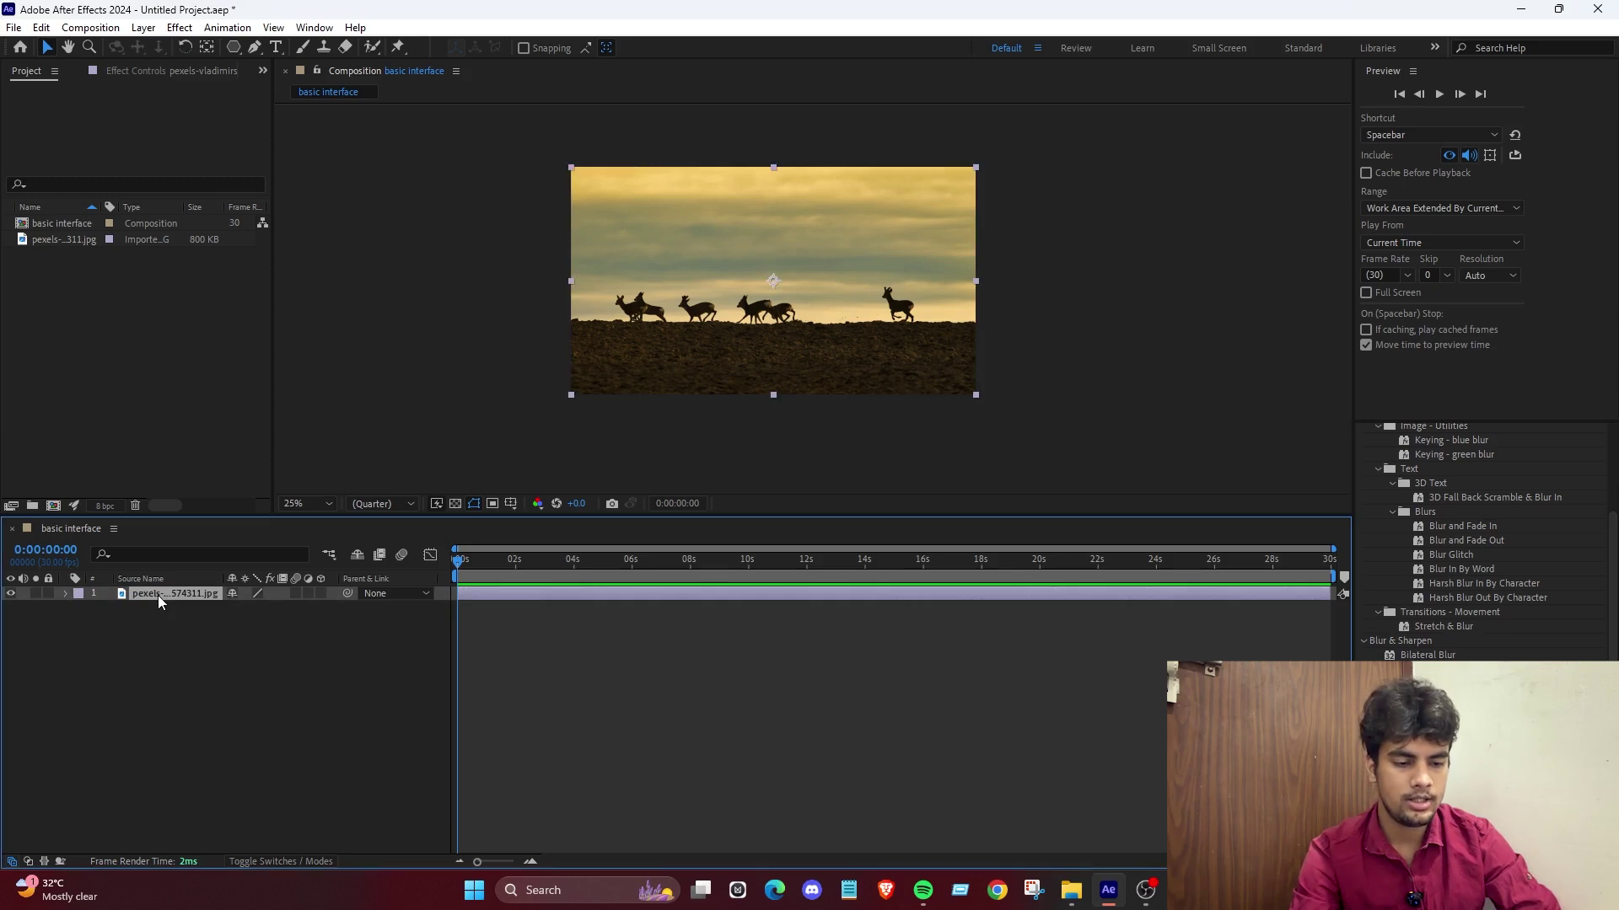
key(F3)
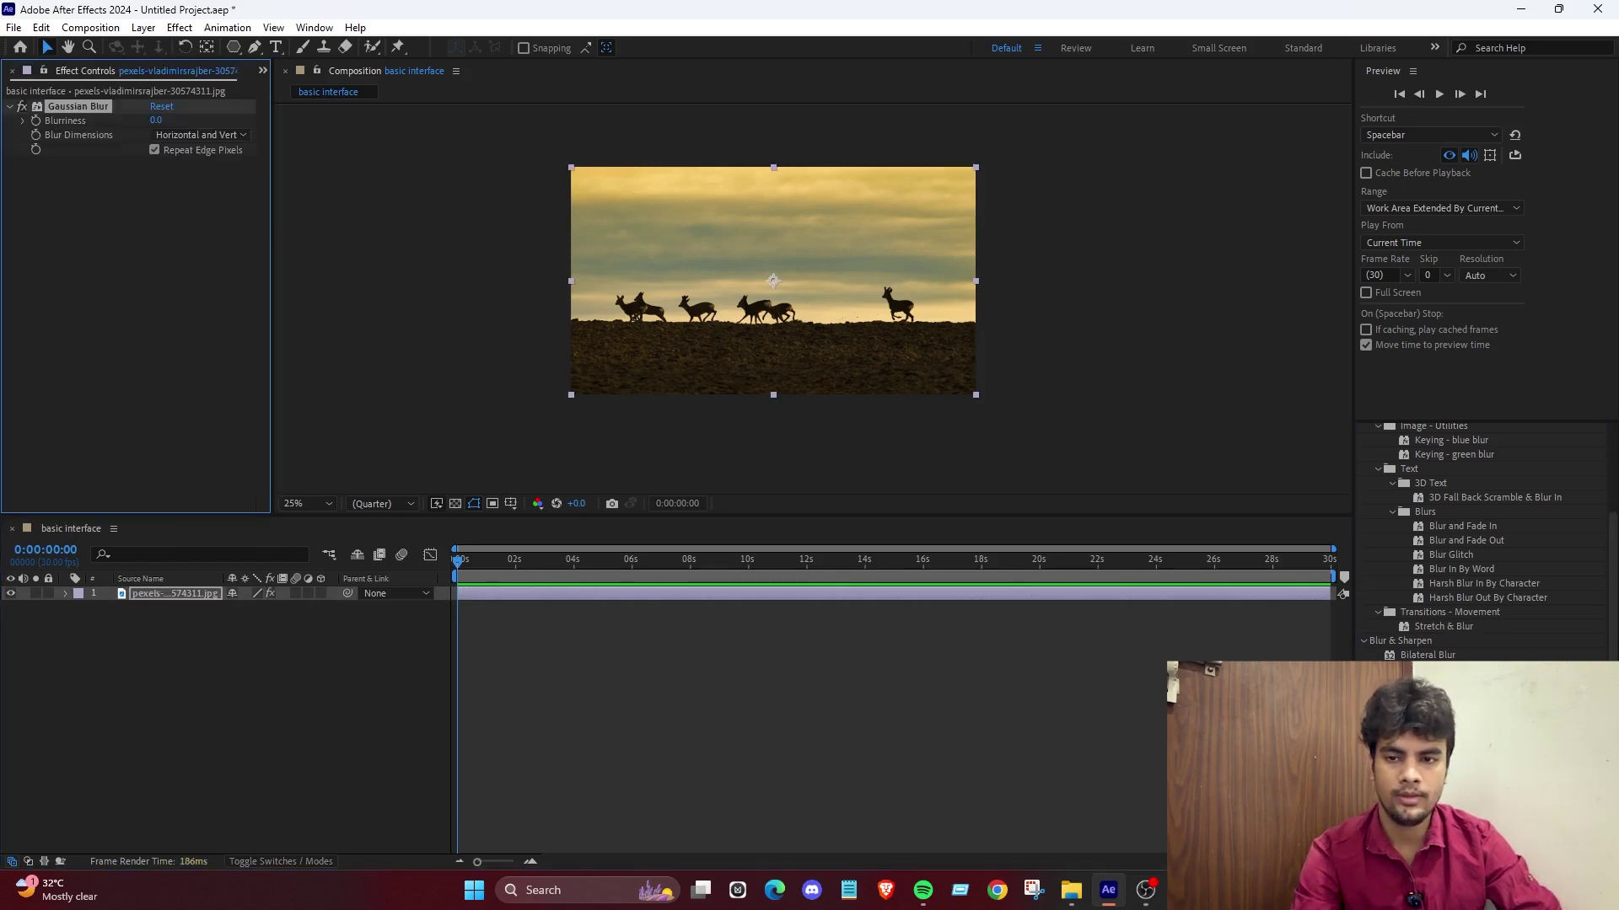
click(792, 778)
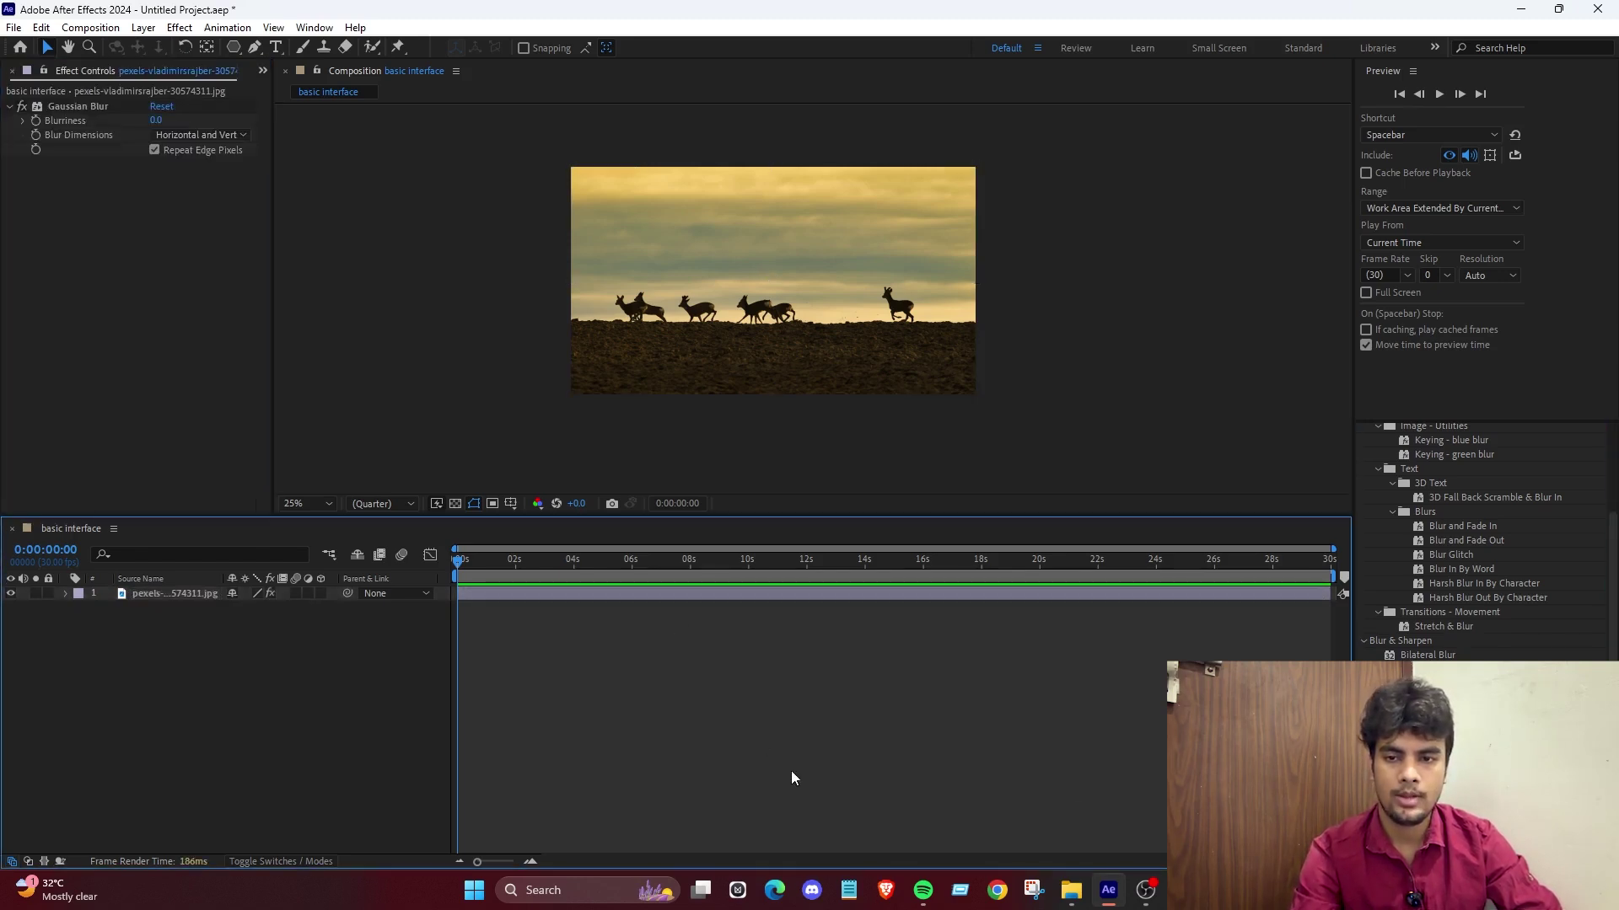
Switch to the project items and back to the photo's effect controls, and raise the Gaussian Blur's Blurriness to about 145.
click(263, 70)
click(296, 95)
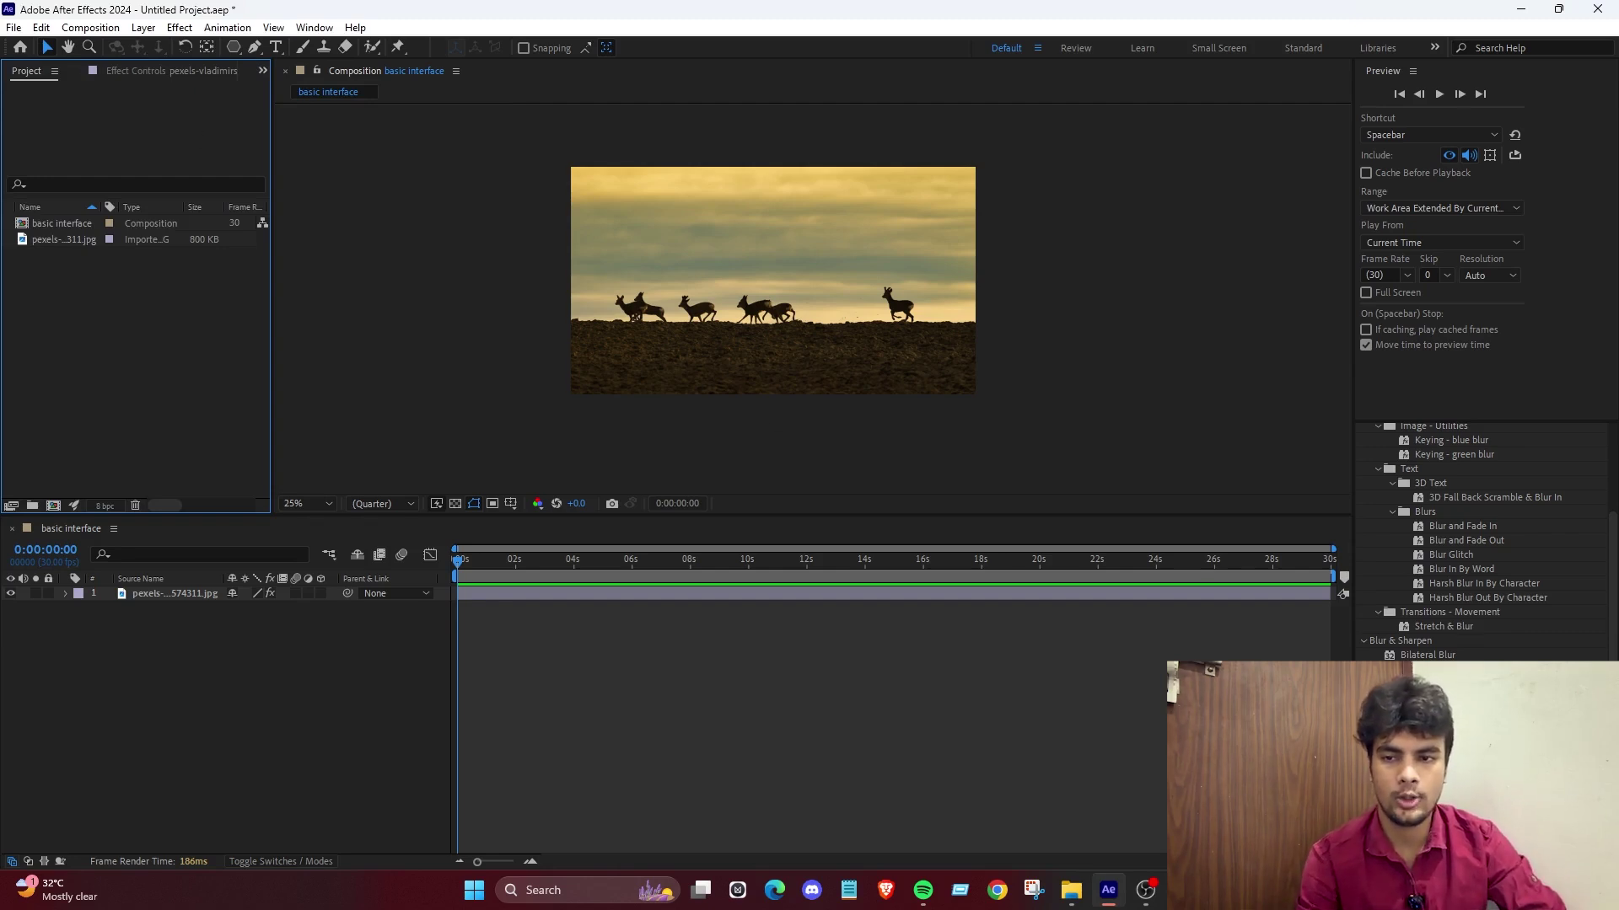
click(159, 72)
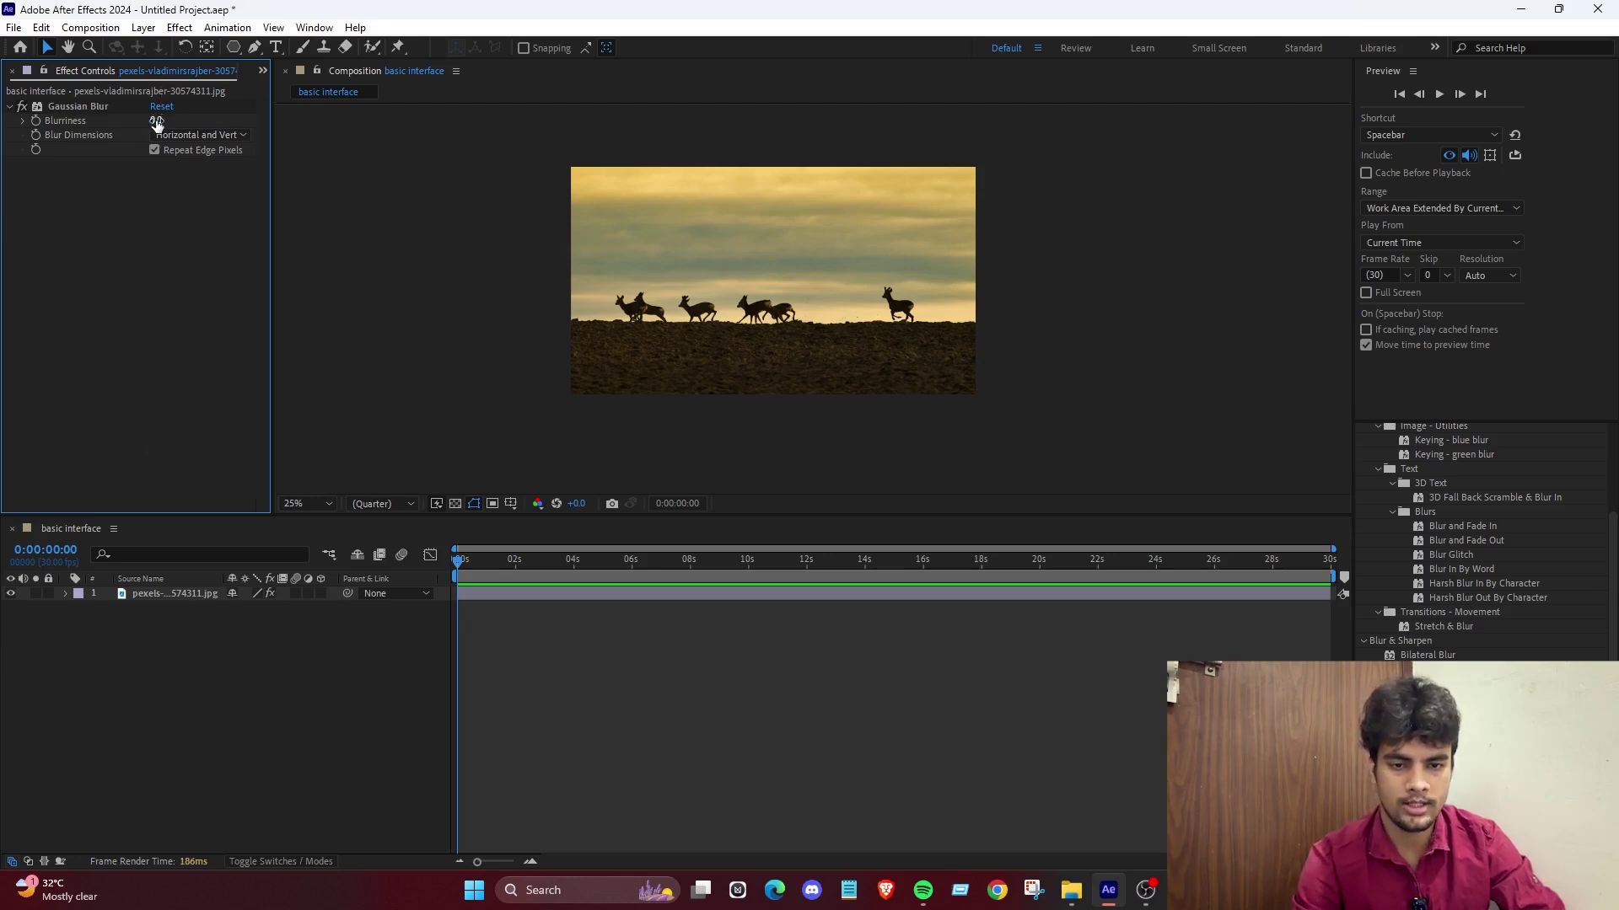
drag(156, 122, 841, 303)
Examine the blurred deer photo at different magnifications.
scroll(837, 286, up, 2)
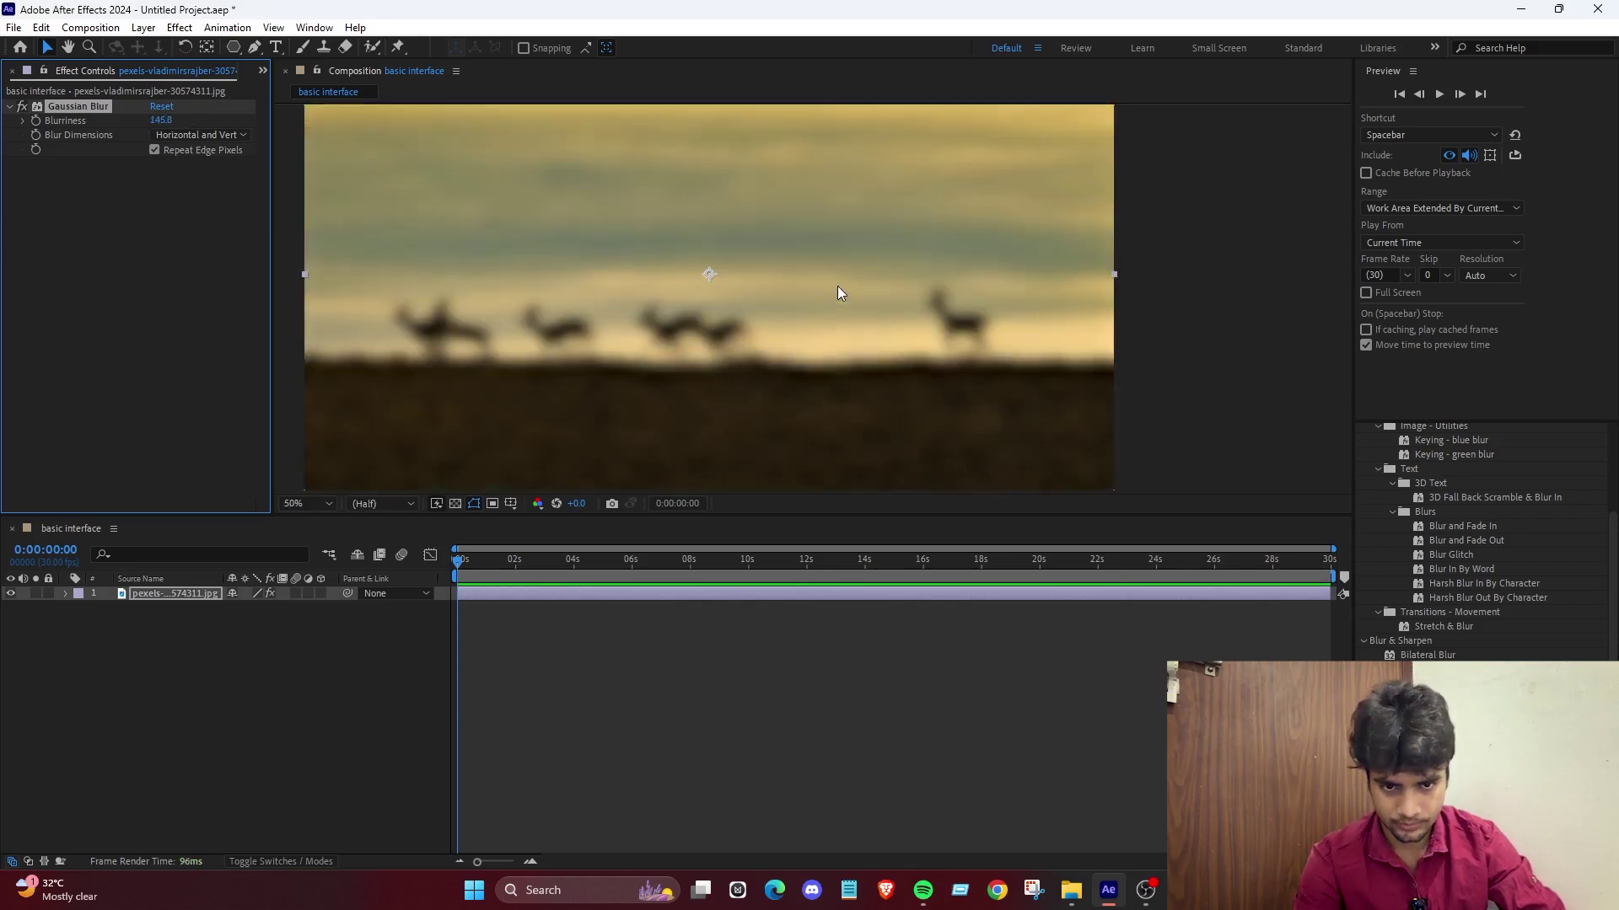
scroll(837, 286, down, 2)
scroll(837, 286, up, 2)
scroll(837, 286, down, 4)
scroll(837, 286, up, 4)
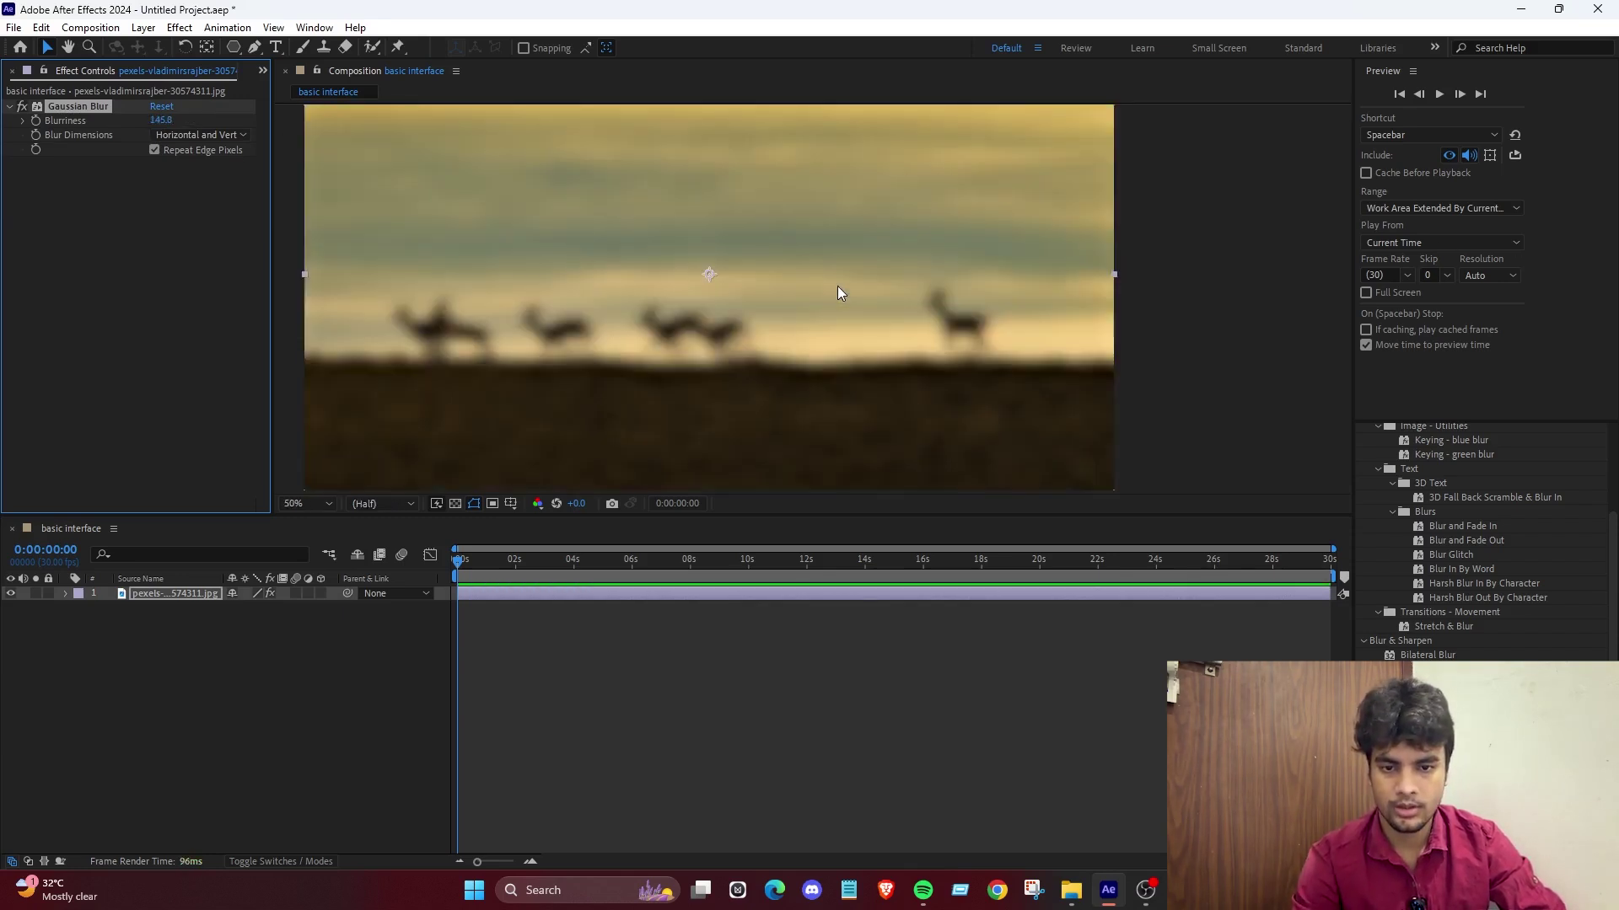
scroll(837, 285, down, 4)
scroll(837, 286, up, 3)
scroll(888, 287, down, 1)
click(335, 207)
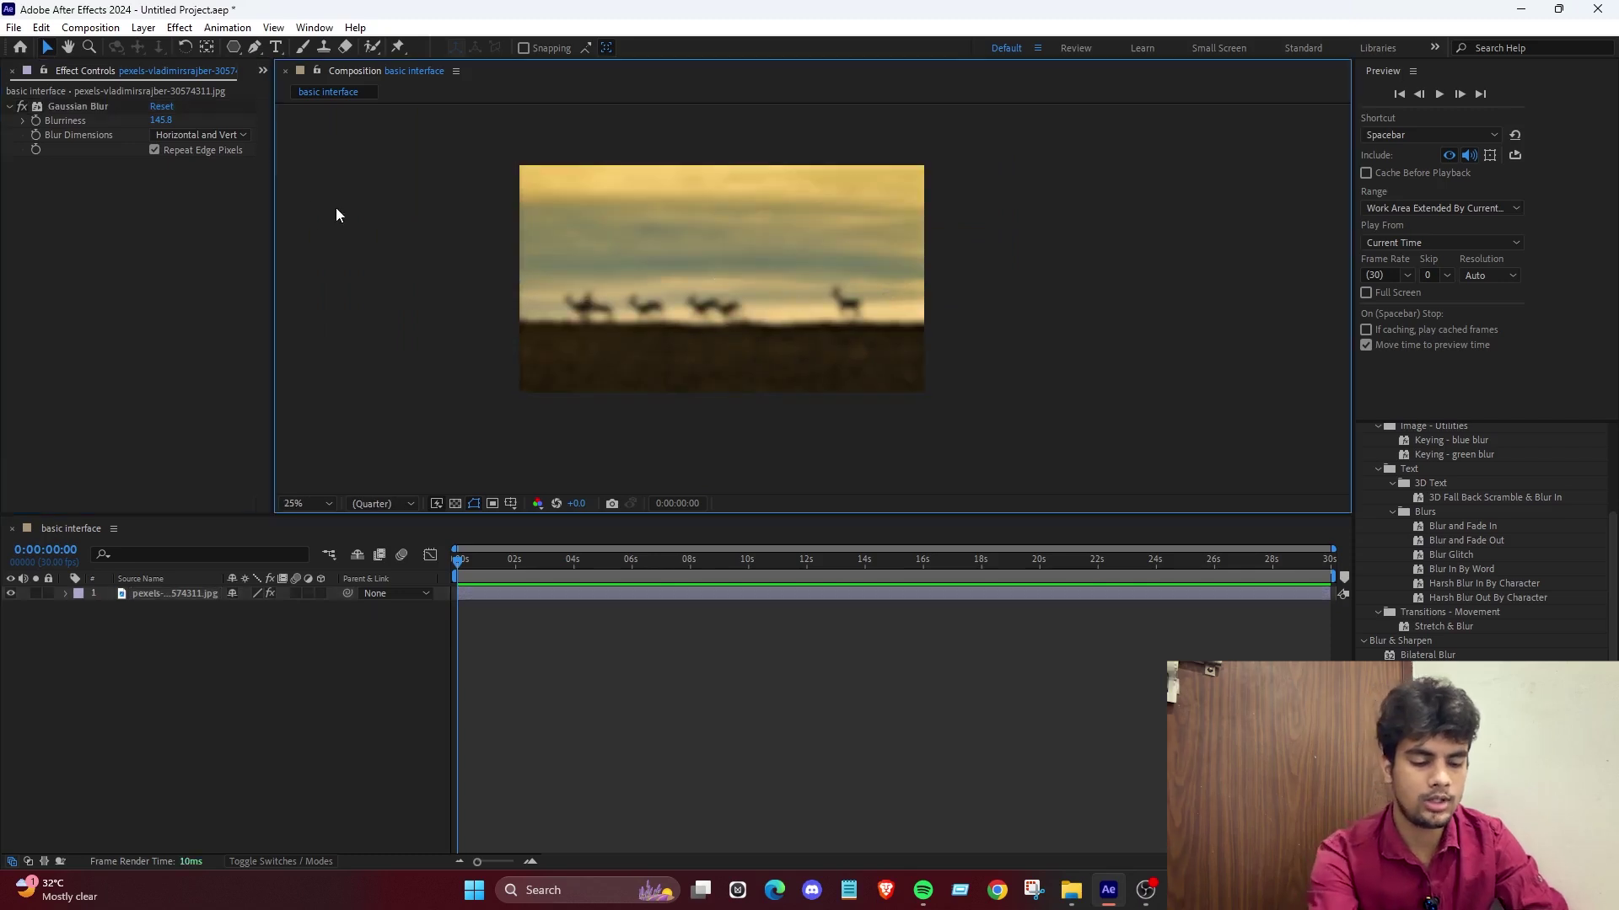
Switch from the Gaussian Blur settings back to the project's item list and deselect the photo layer.
click(34, 106)
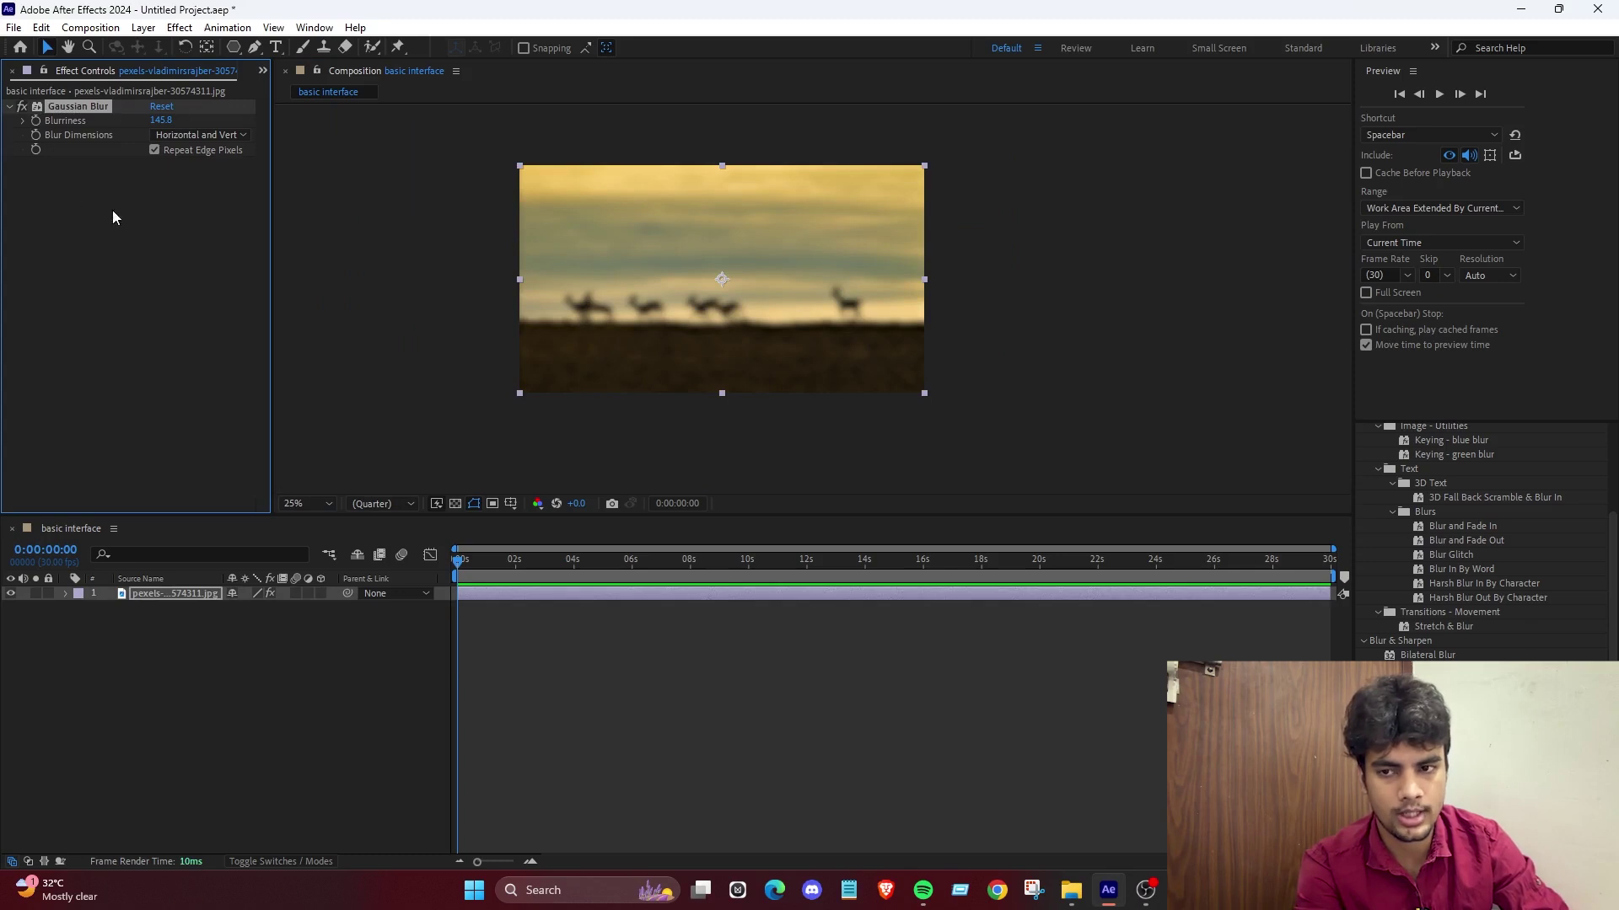
click(263, 70)
click(319, 91)
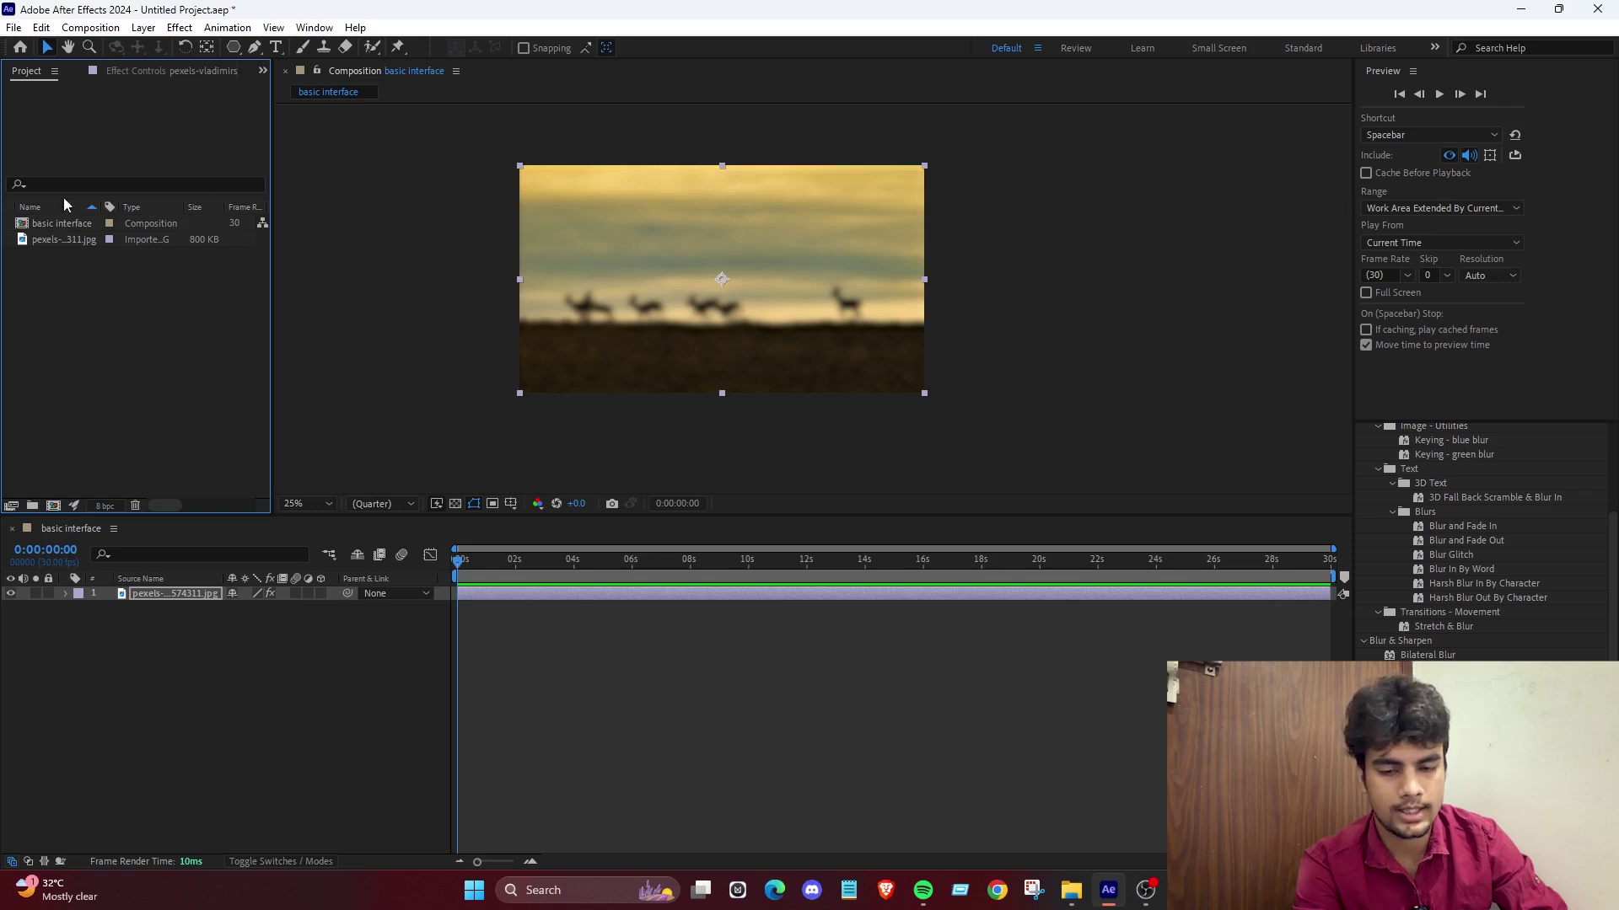
click(763, 737)
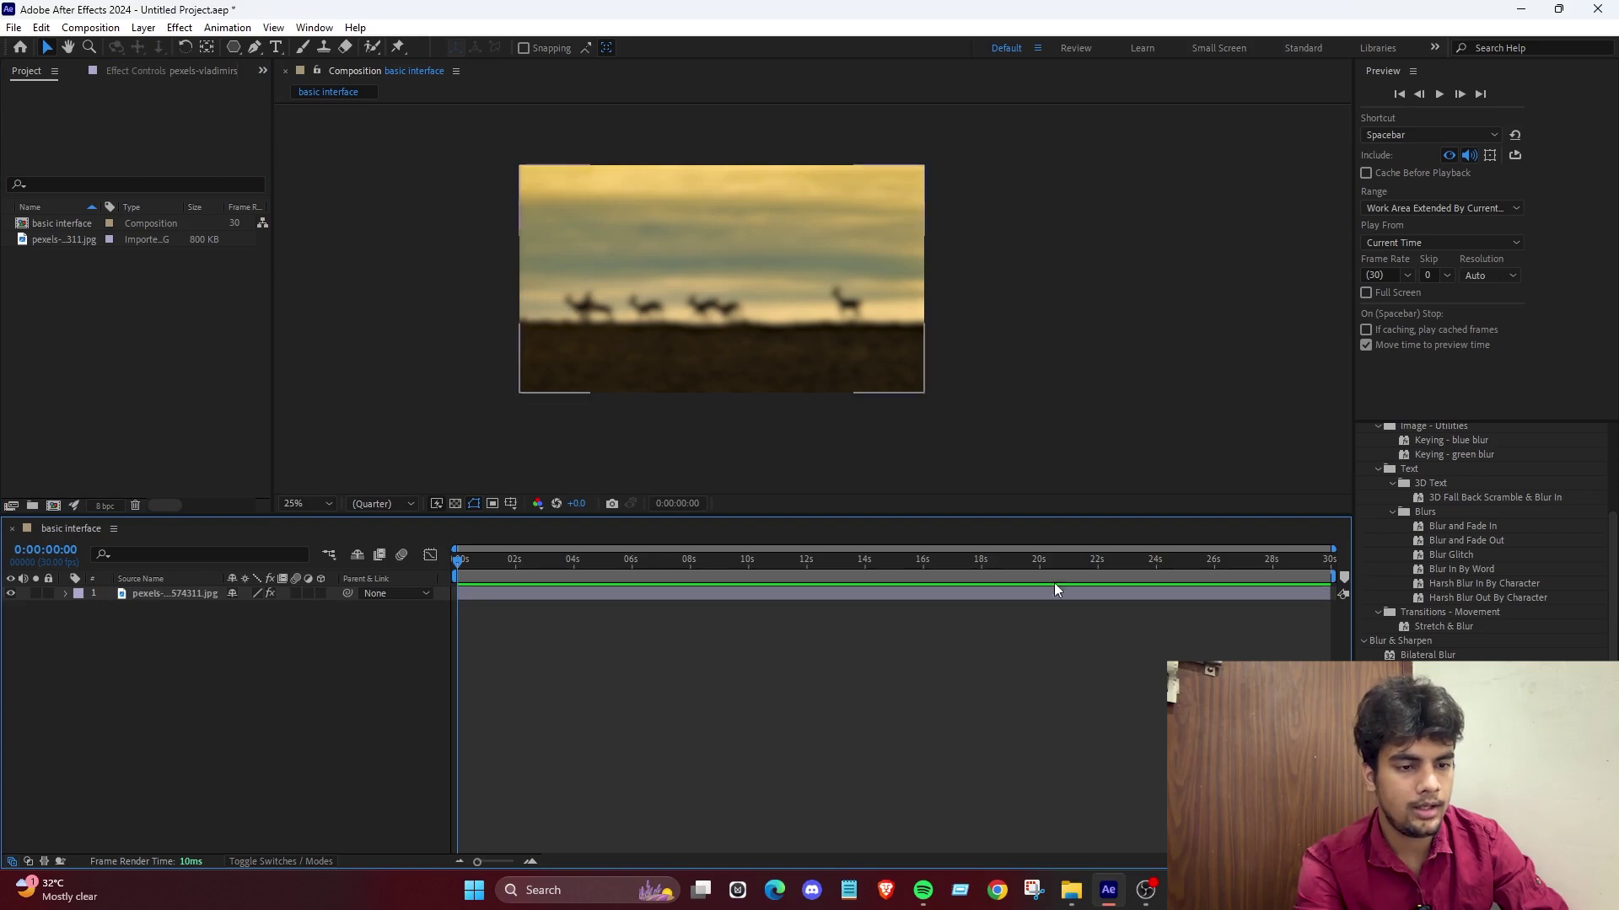
Delete the Gaussian Blur effect from the deer photo layer.
scroll(1555, 526, up, 3)
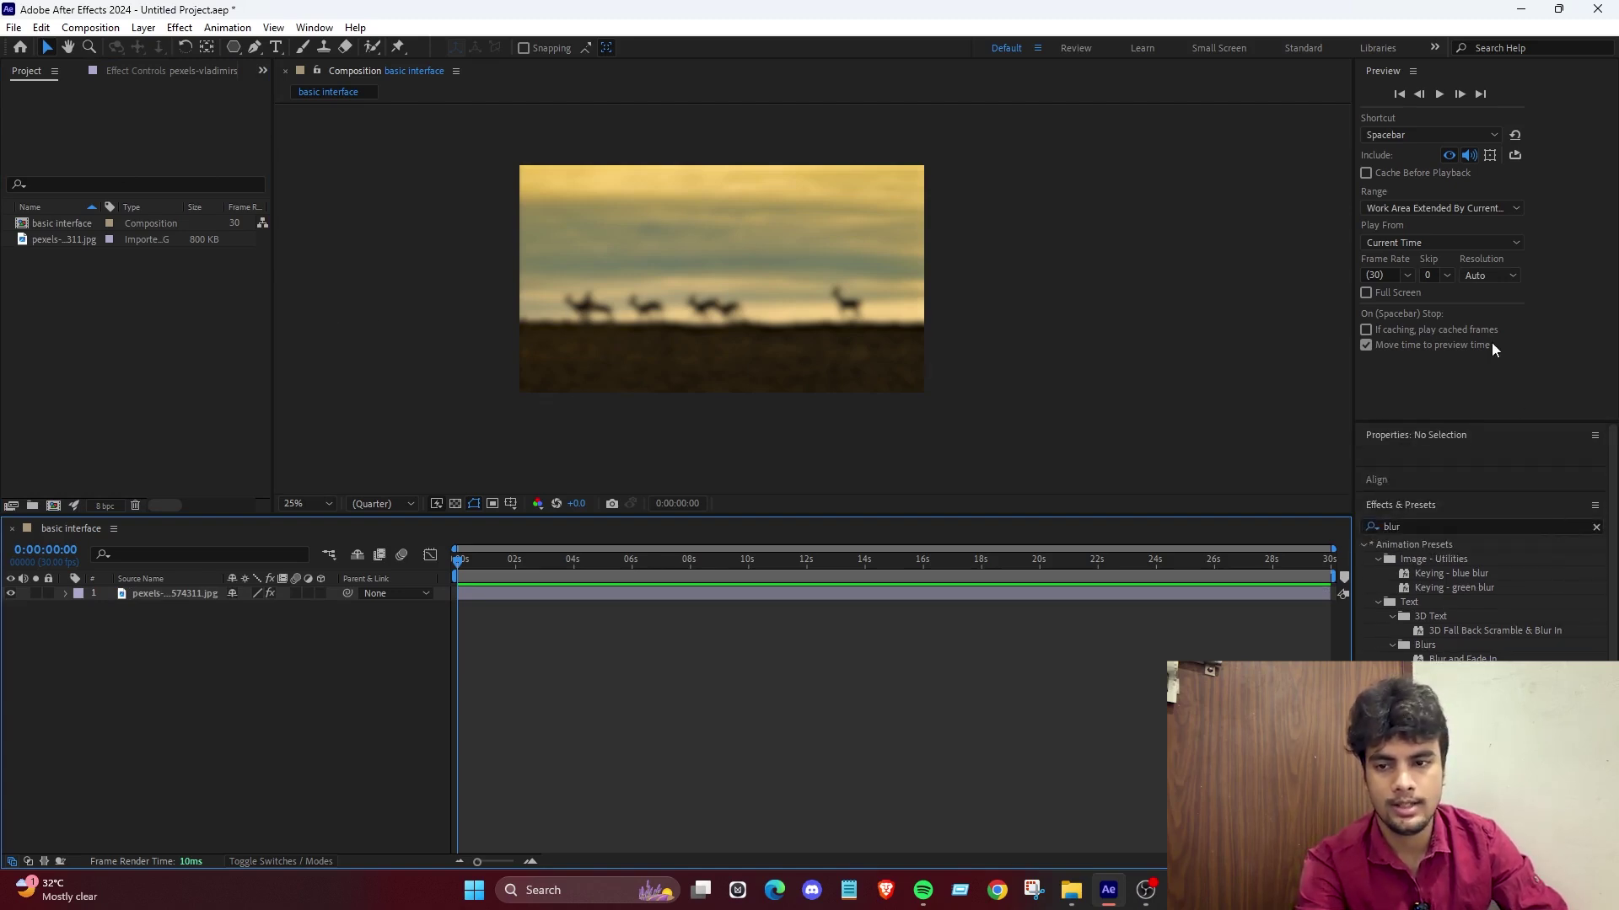
click(153, 71)
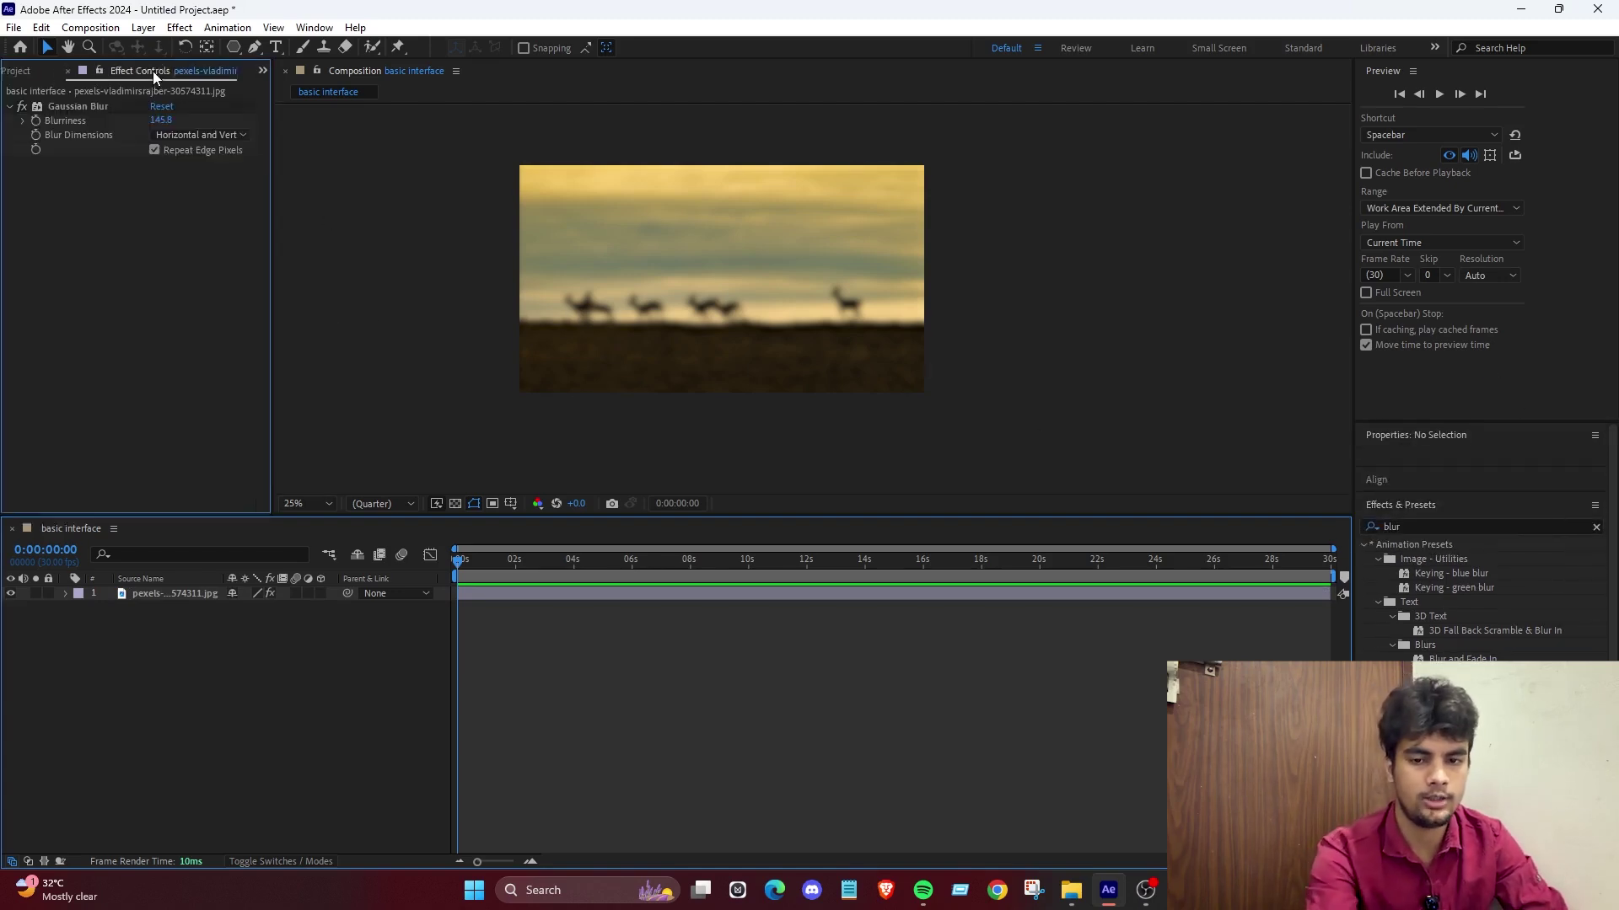
click(95, 105)
key(Delete)
click(945, 624)
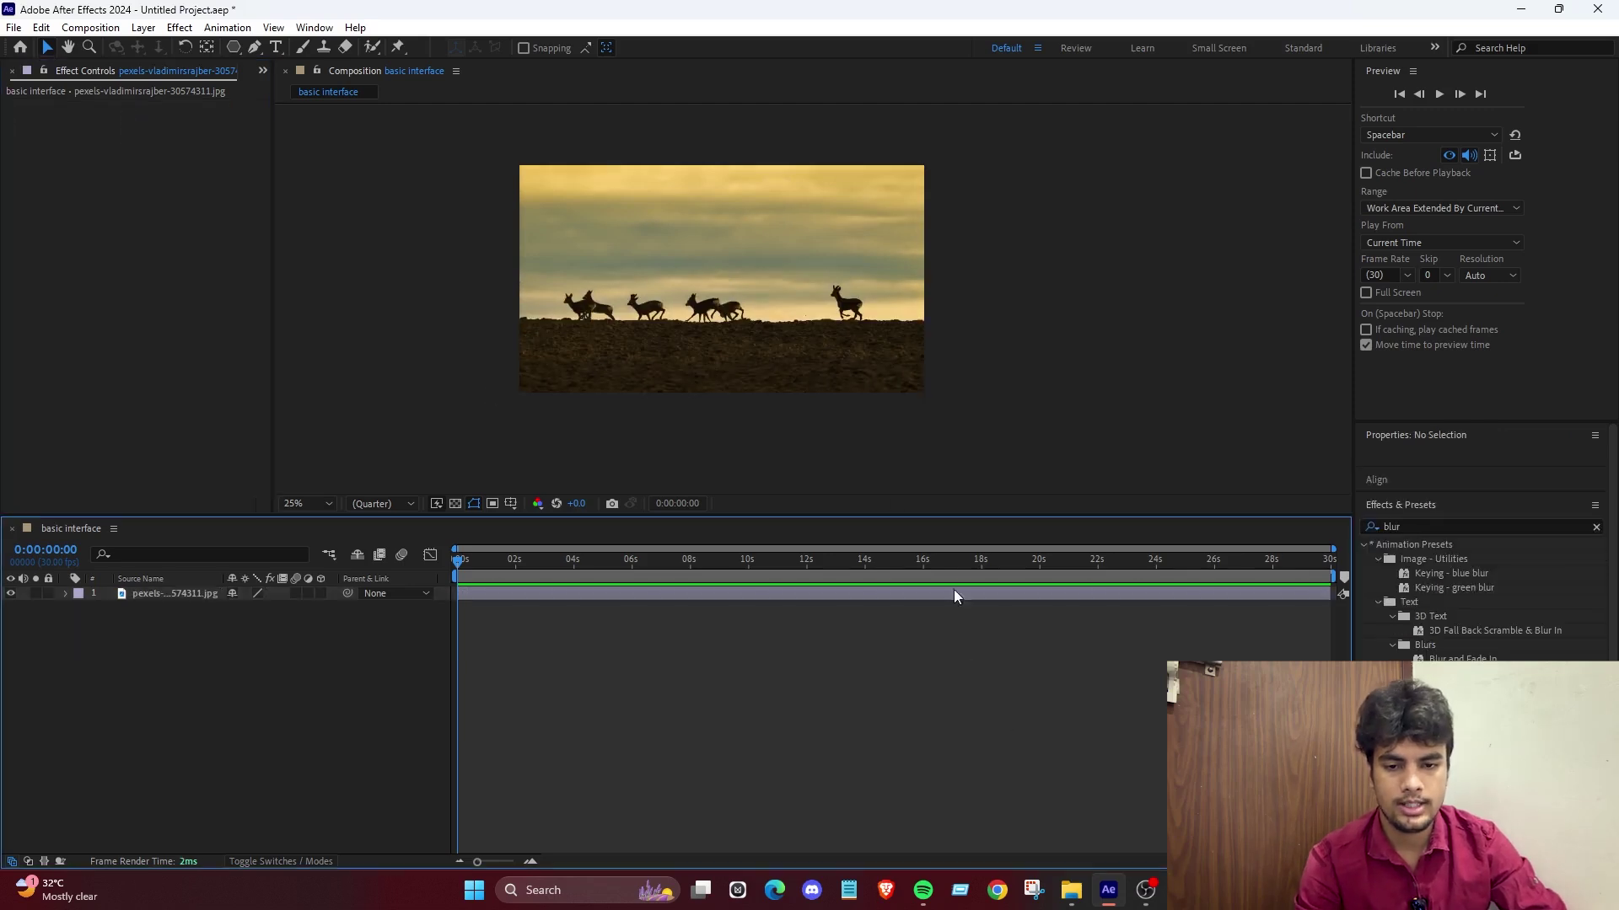
Look at the resolution options in the composition's settings and close them without changing anything.
scroll(607, 274, up, 1)
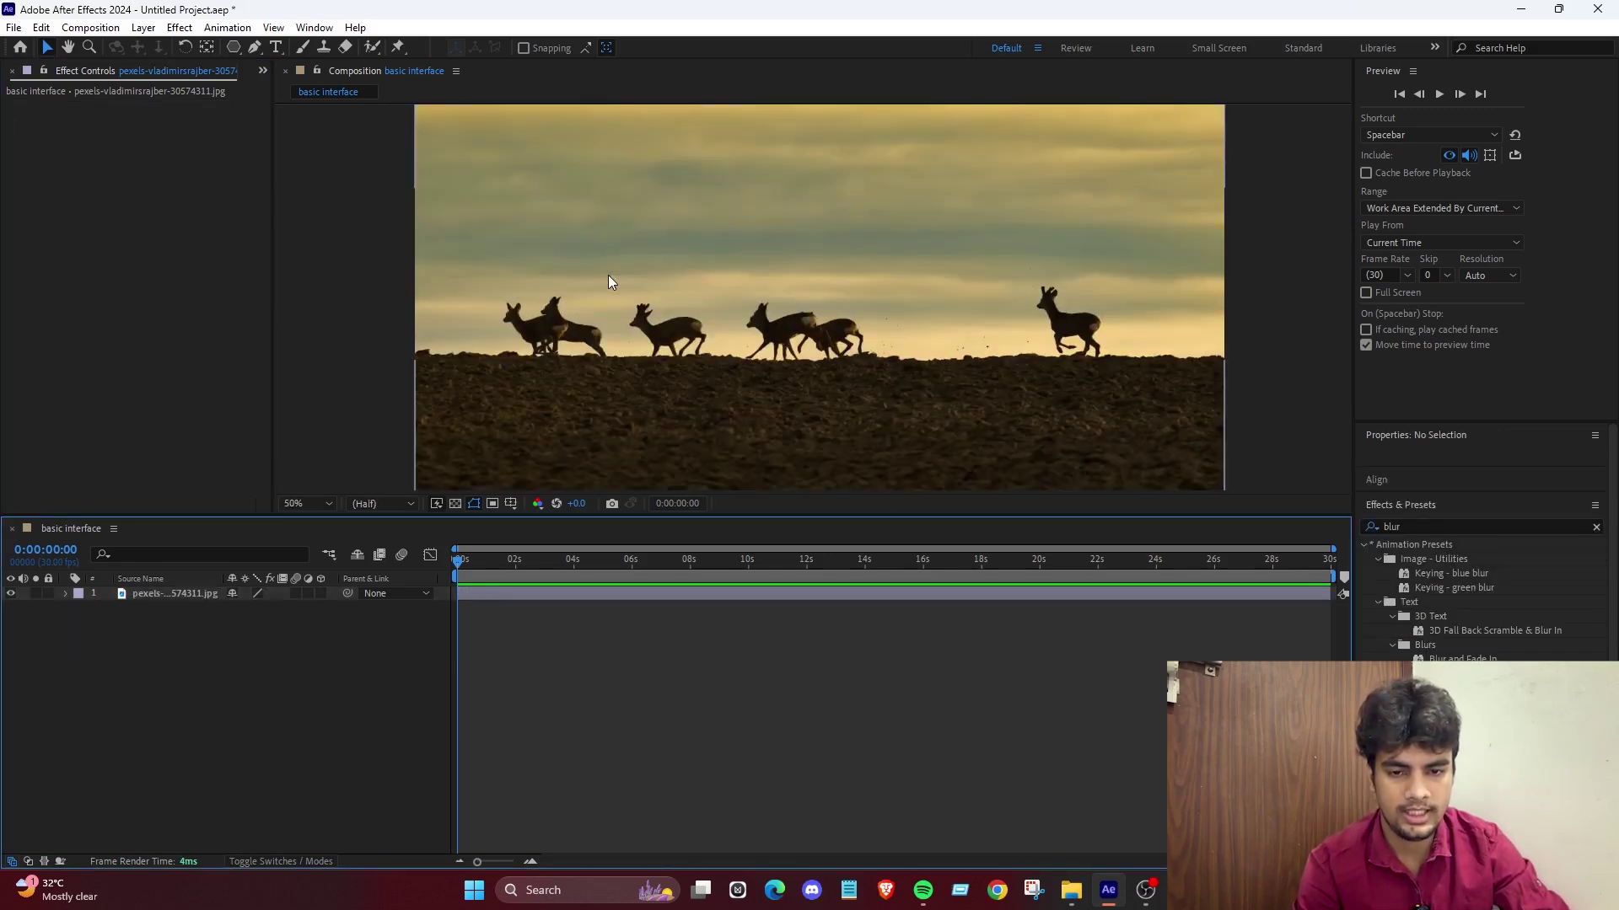
scroll(641, 308, up, 6)
scroll(639, 301, down, 1)
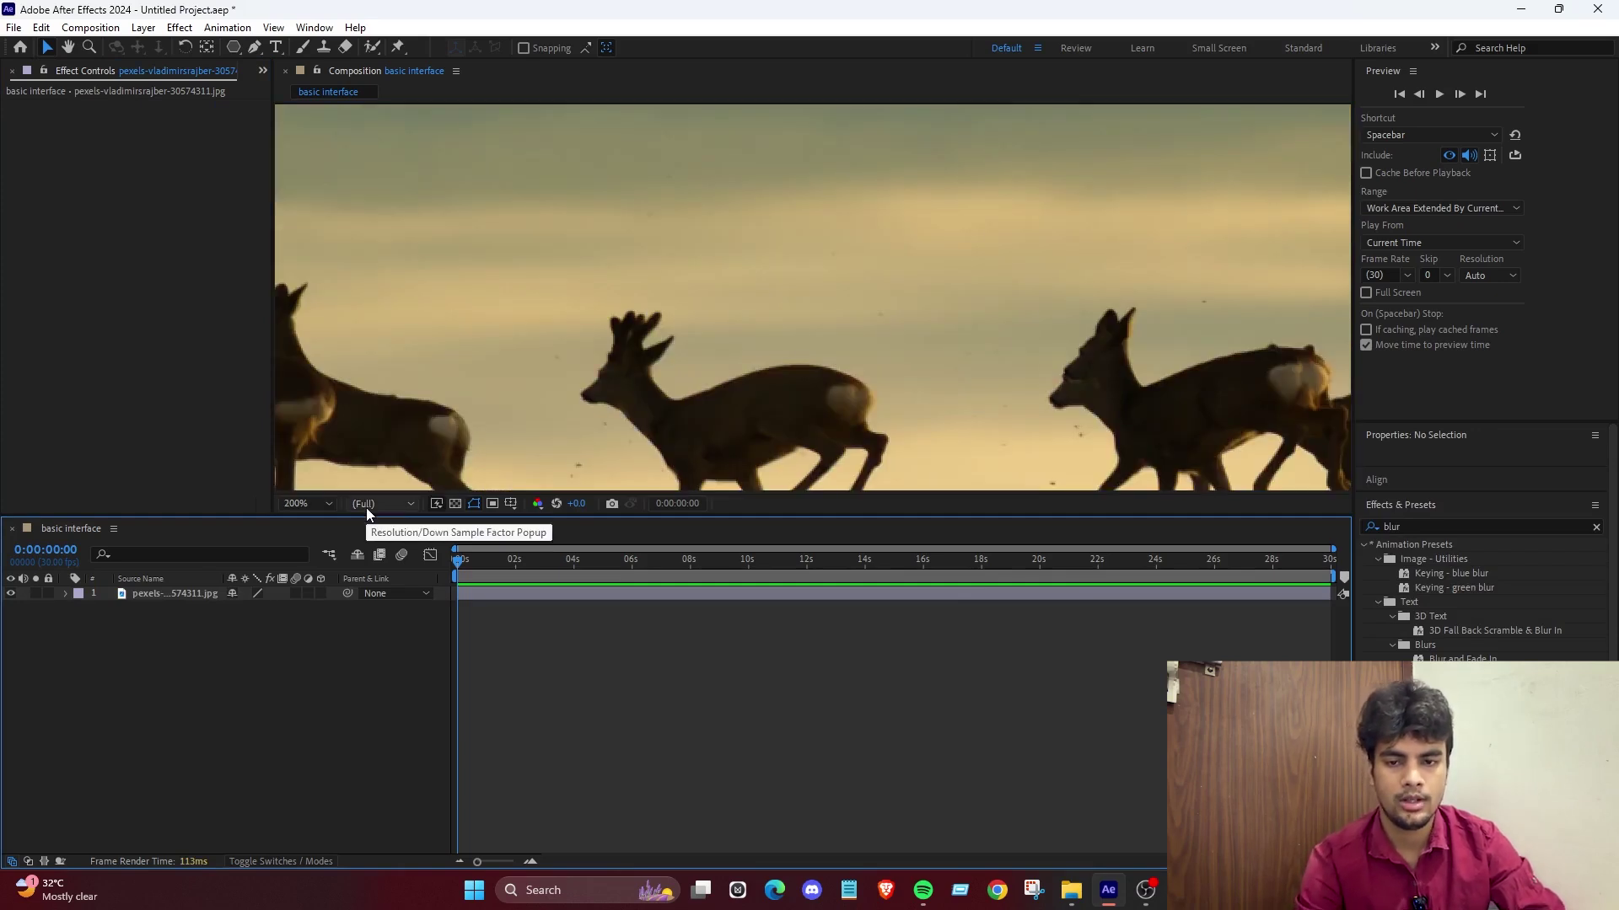
scroll(621, 281, down, 2)
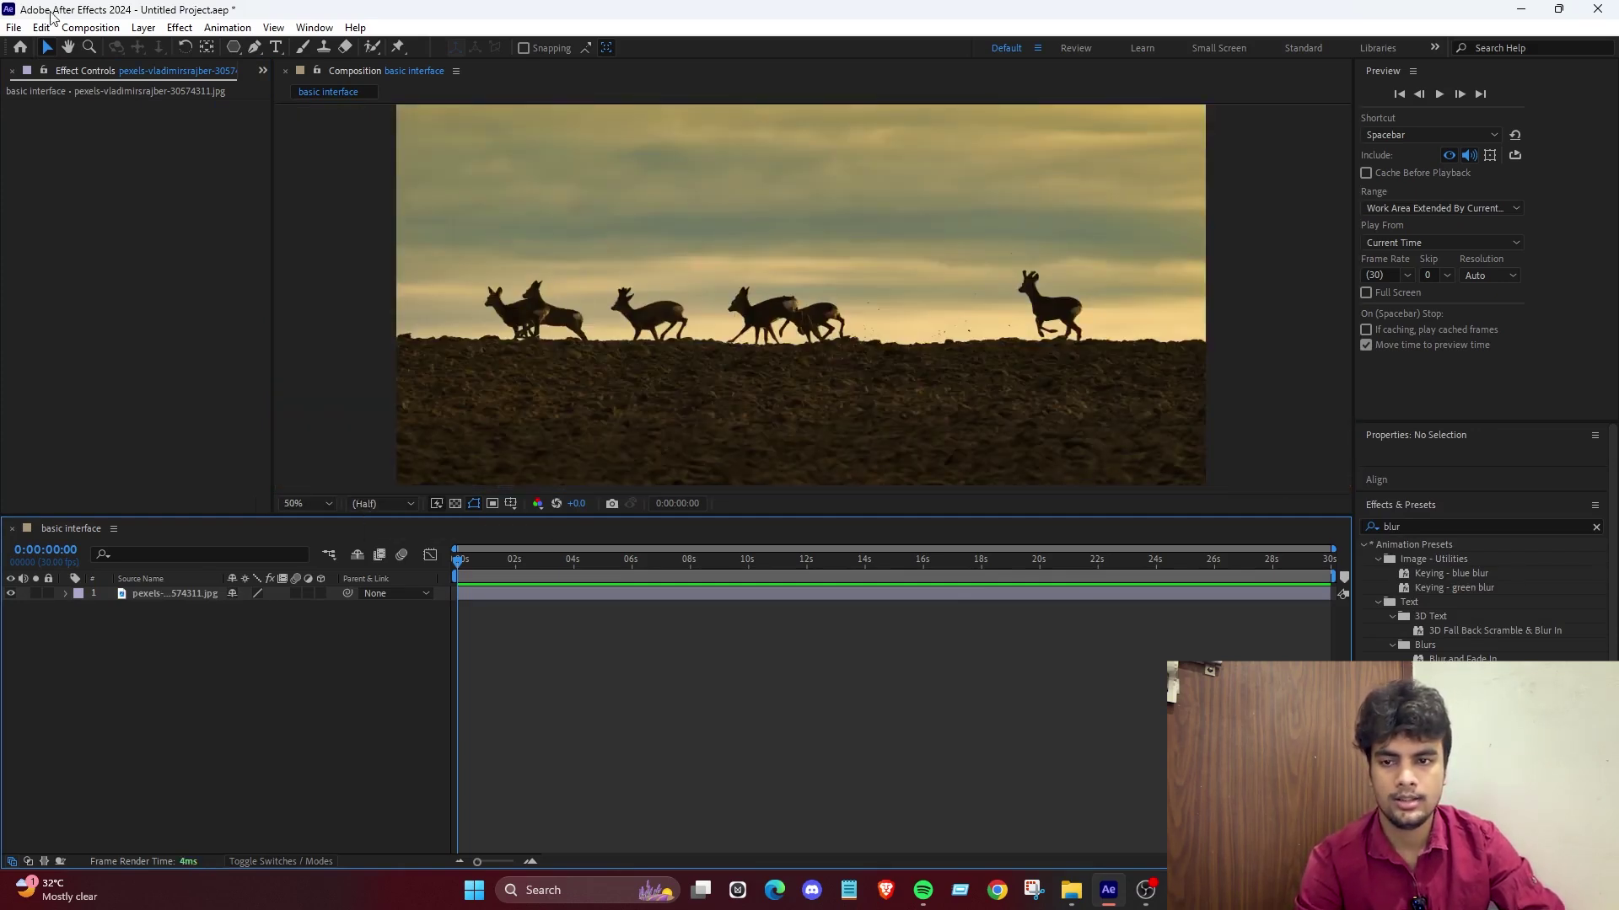
click(100, 30)
click(110, 73)
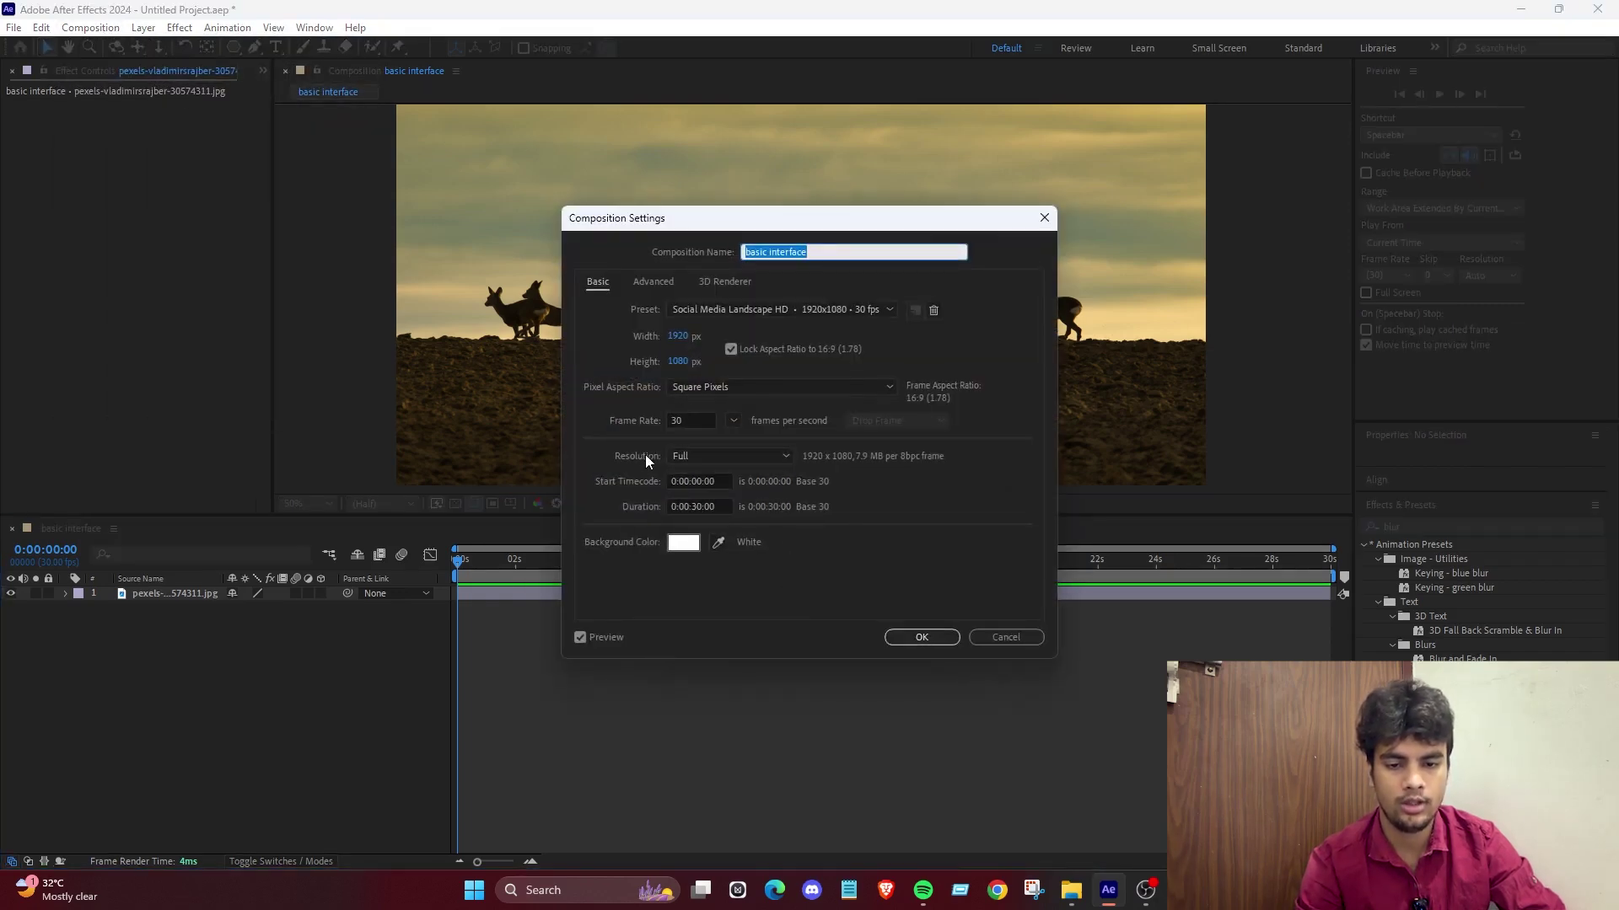
click(710, 455)
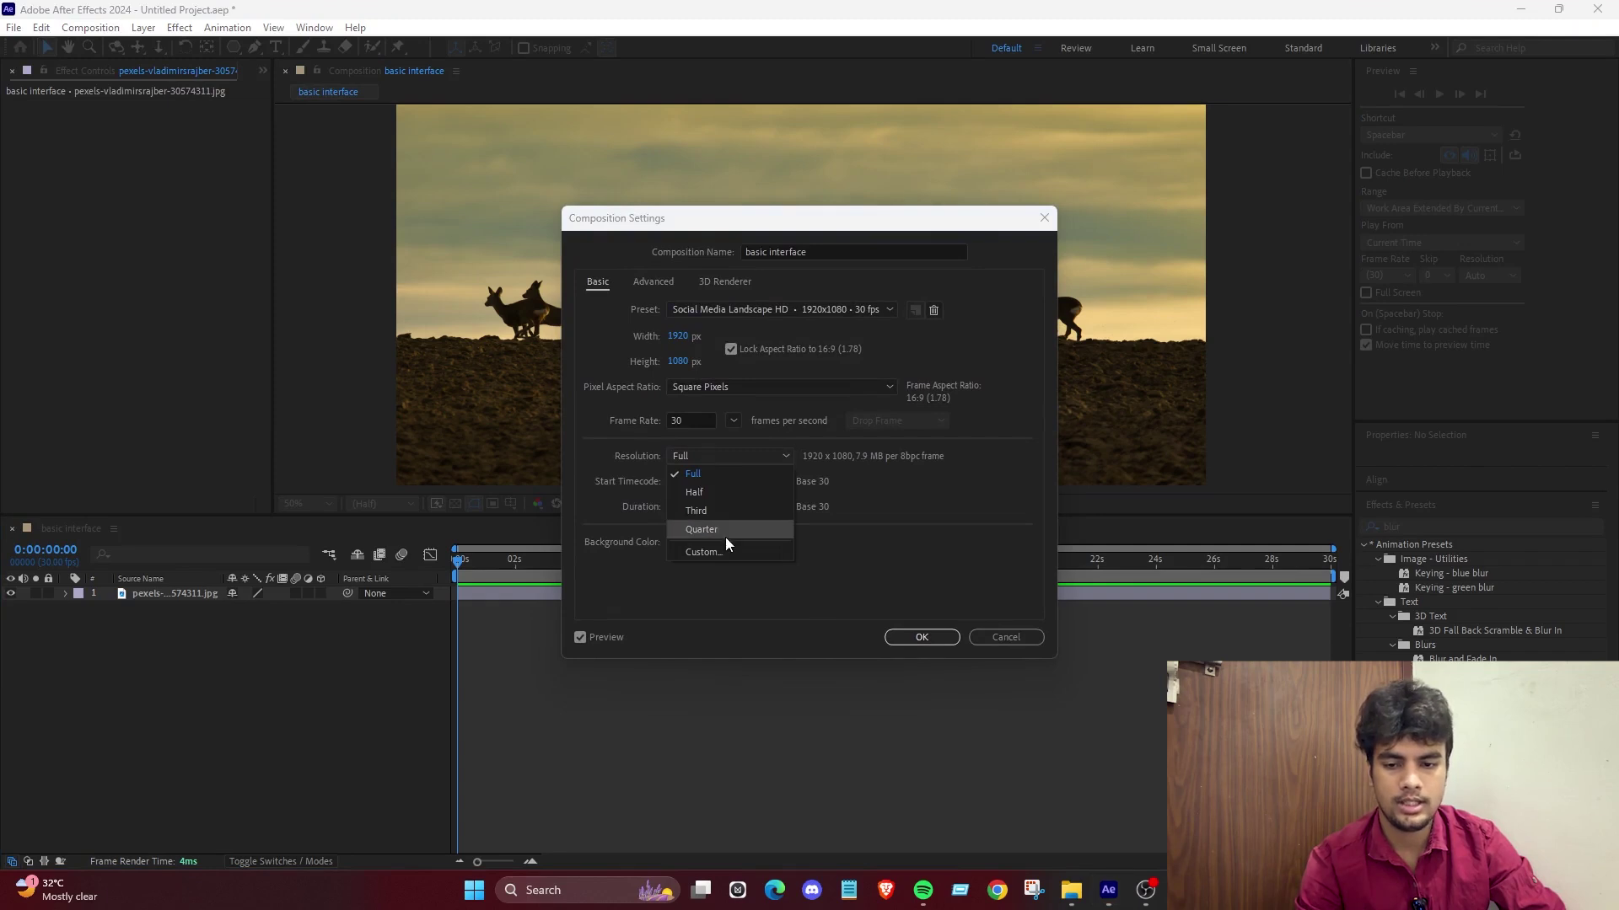
click(1025, 642)
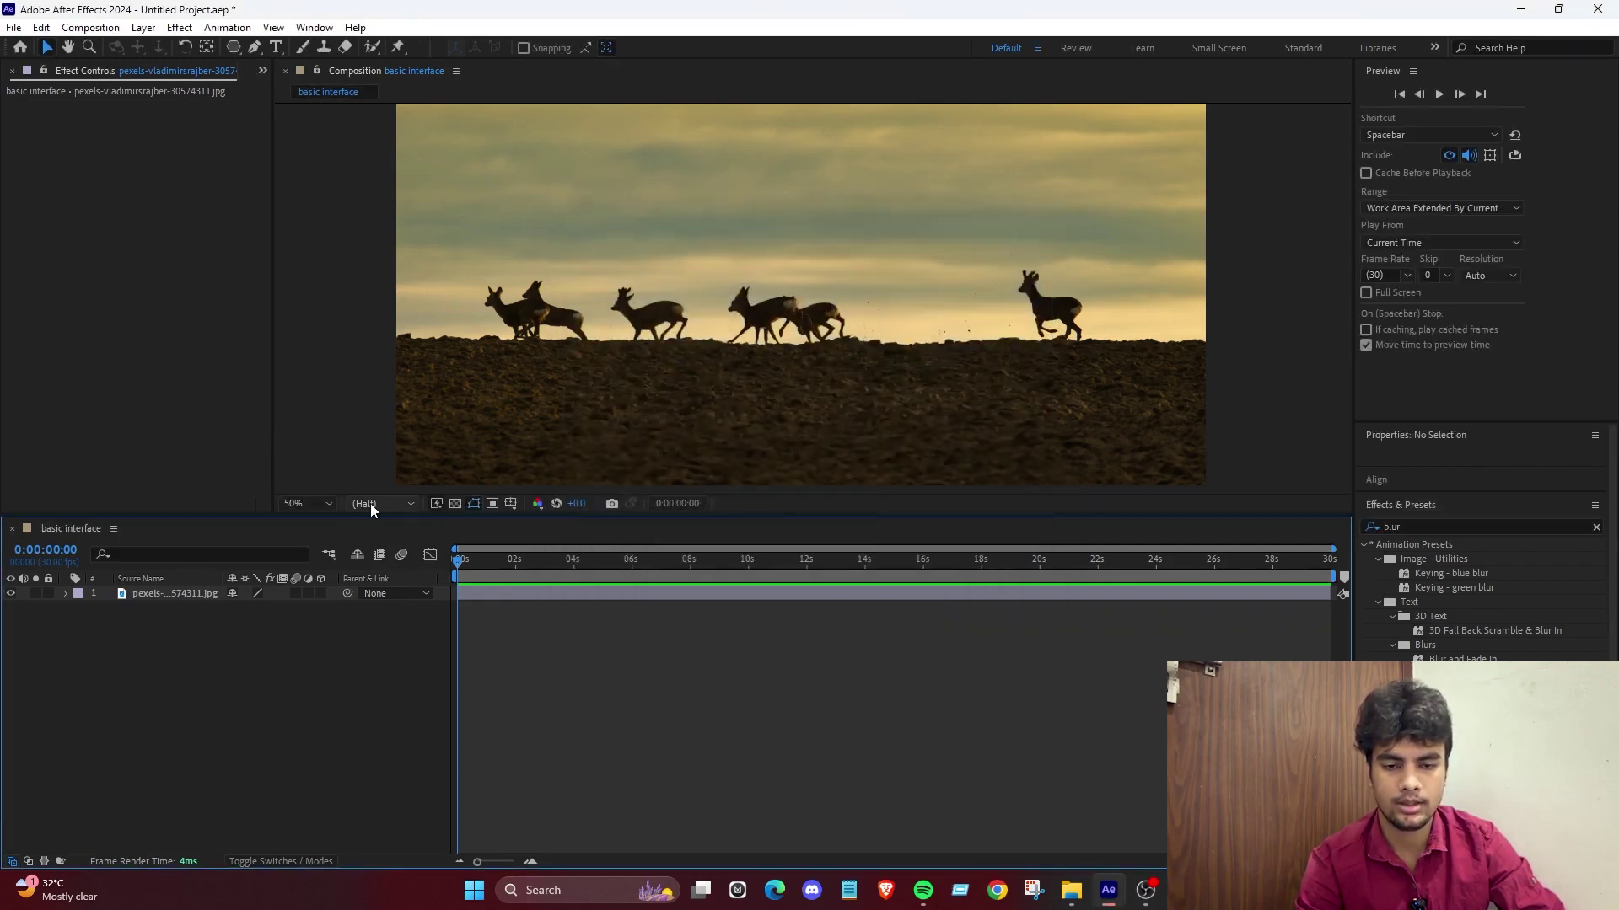
Set the composition viewer's preview resolution to Half and inspect the deer up close.
click(371, 503)
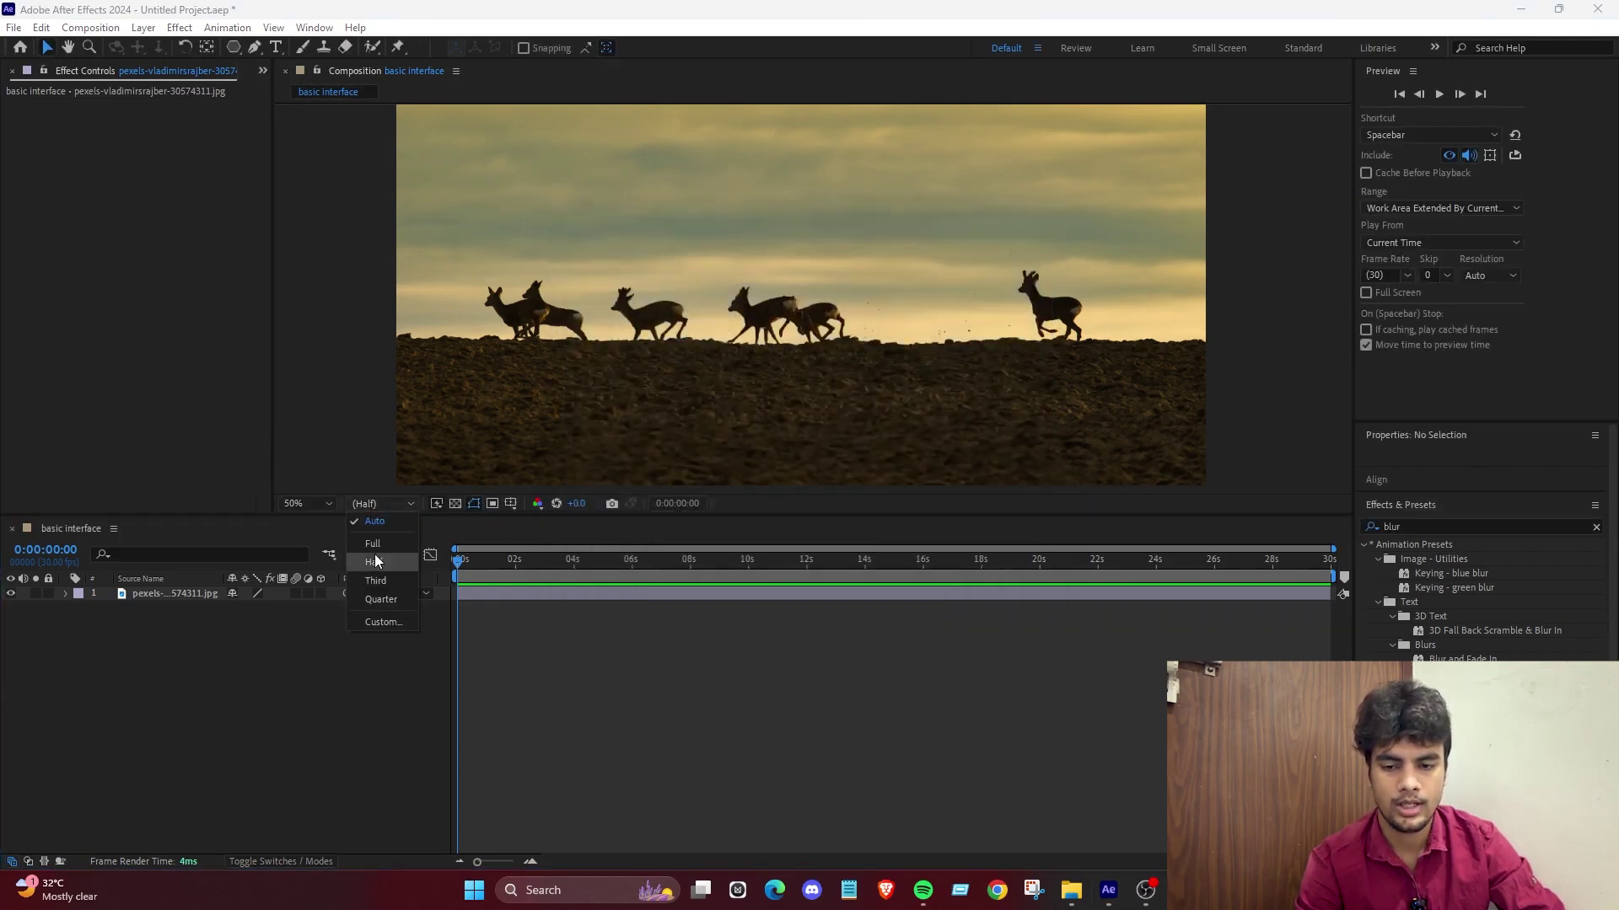
click(376, 562)
click(378, 506)
click(386, 563)
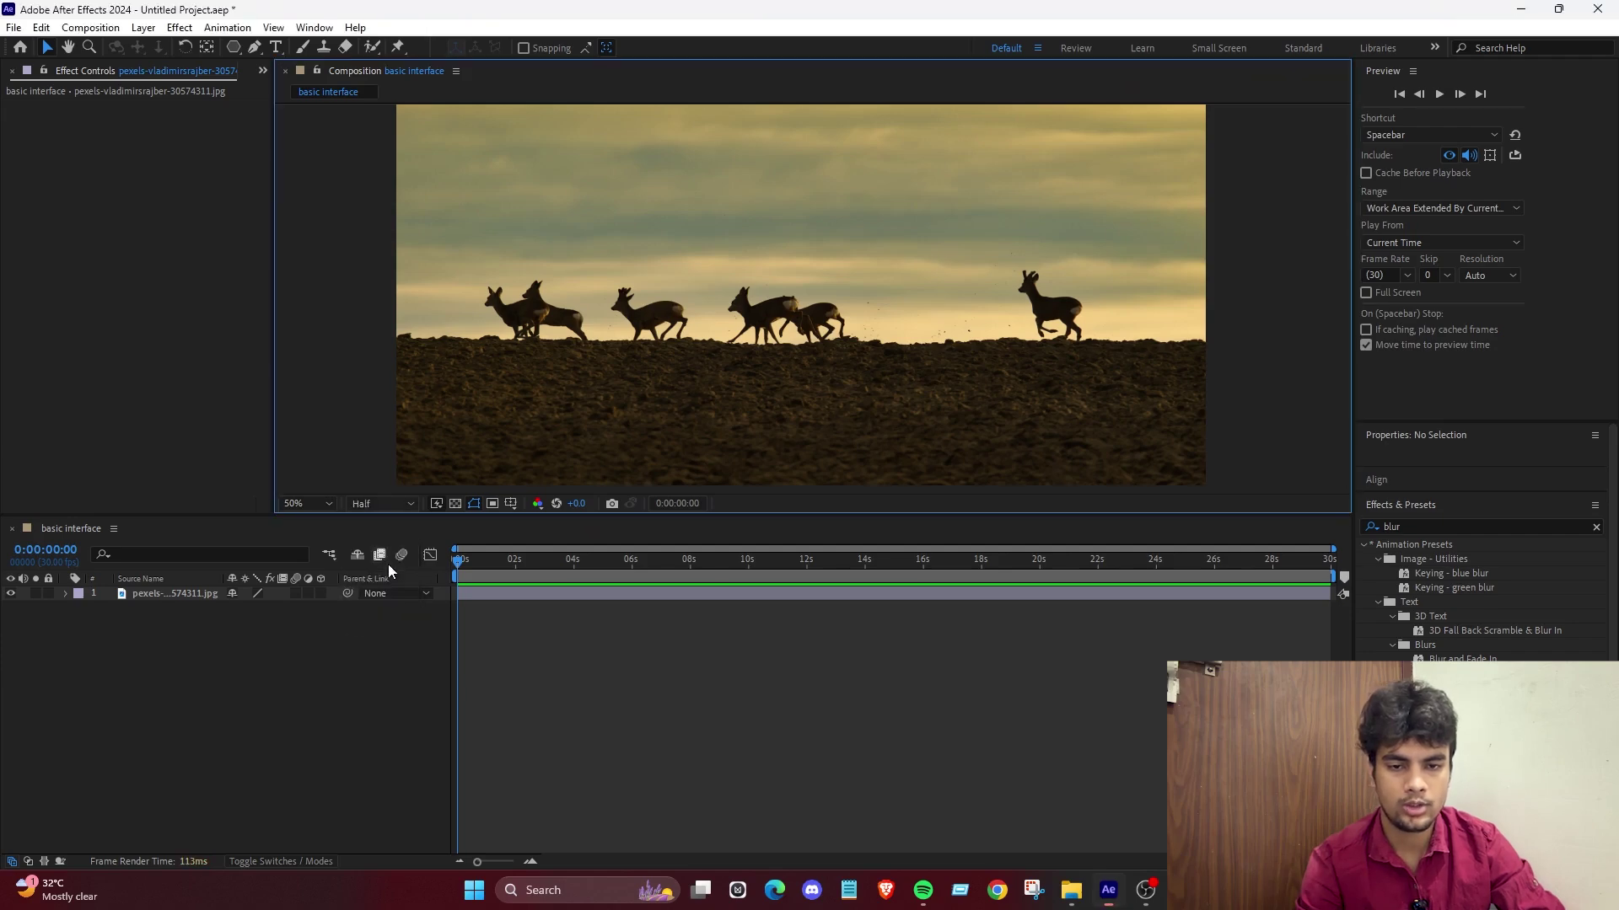
scroll(605, 325, up, 6)
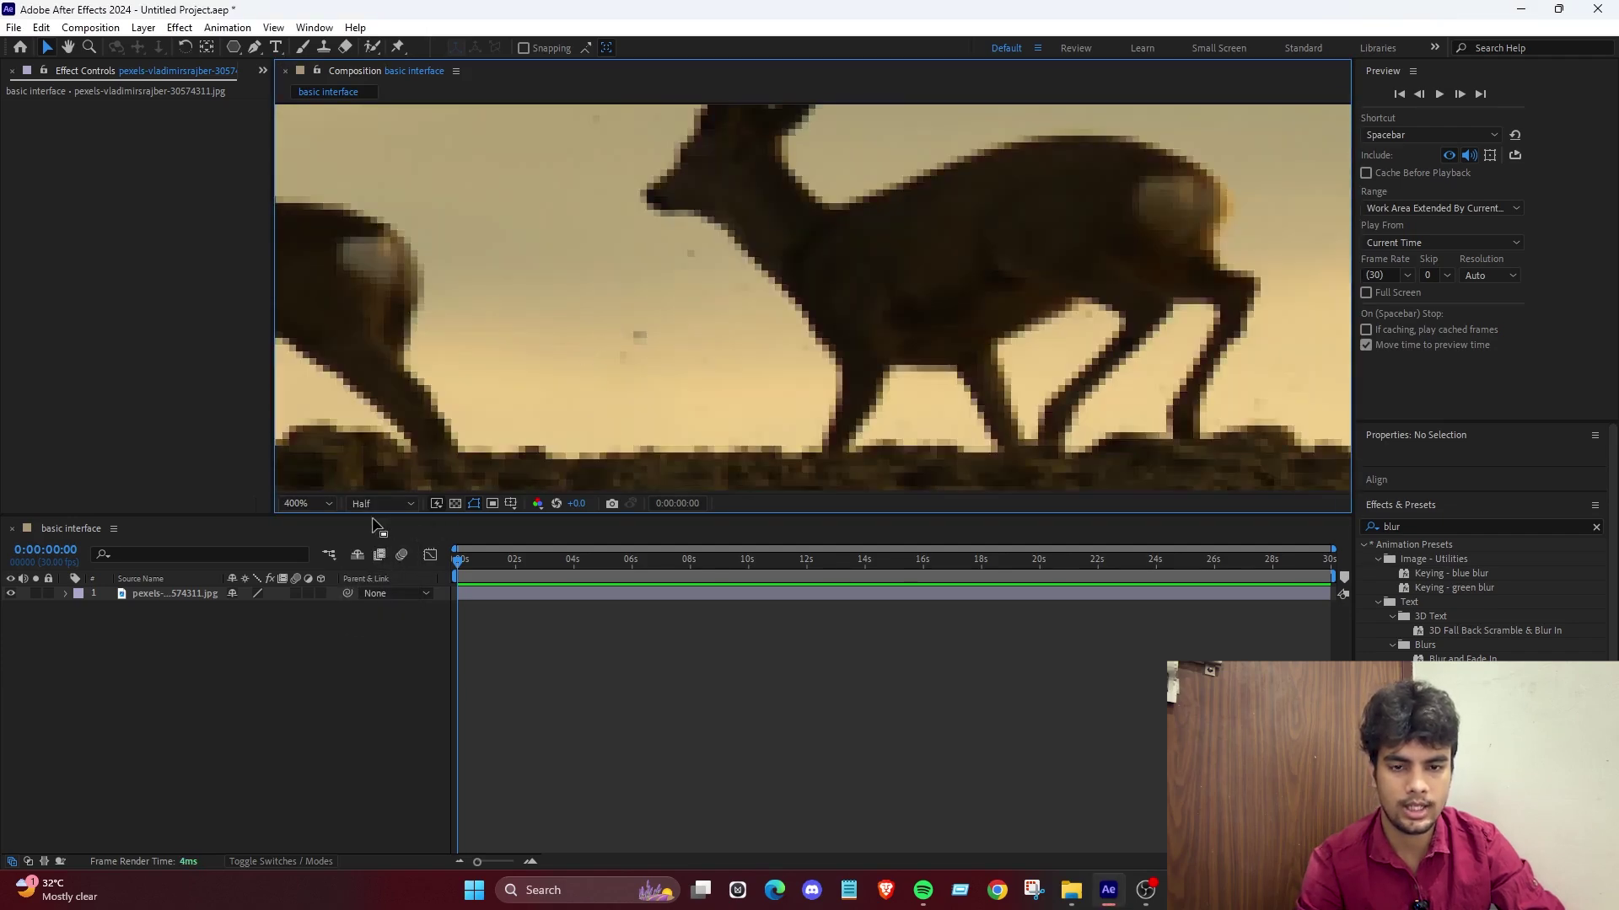
Switch the preview resolution to Full and back to Half to compare the deer's detail.
click(378, 504)
click(378, 544)
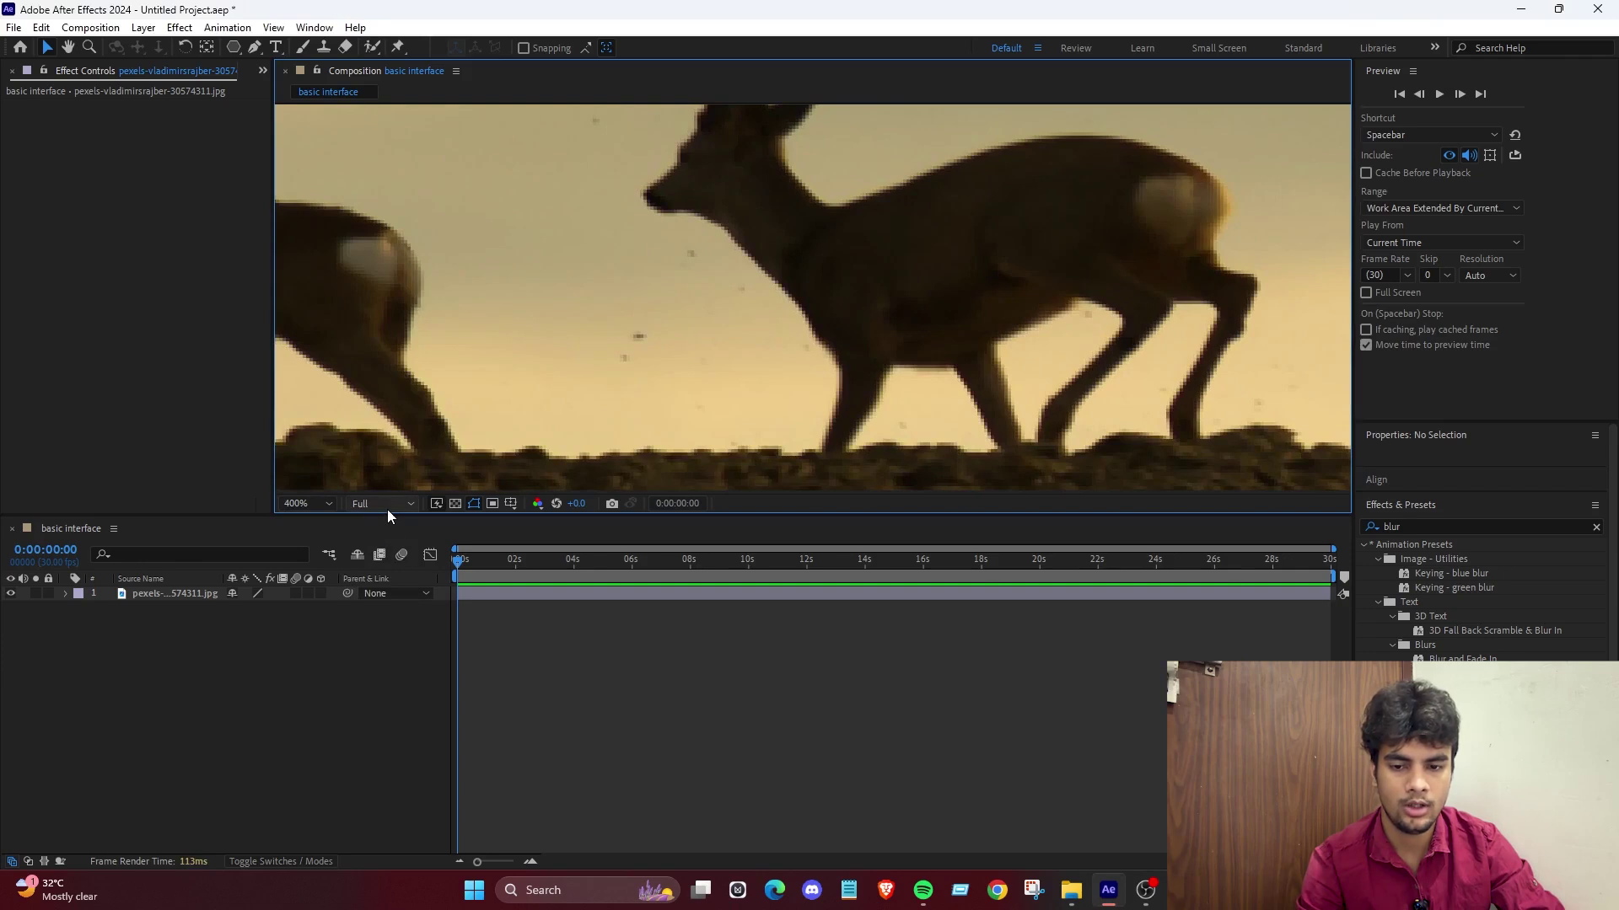
click(387, 509)
click(394, 564)
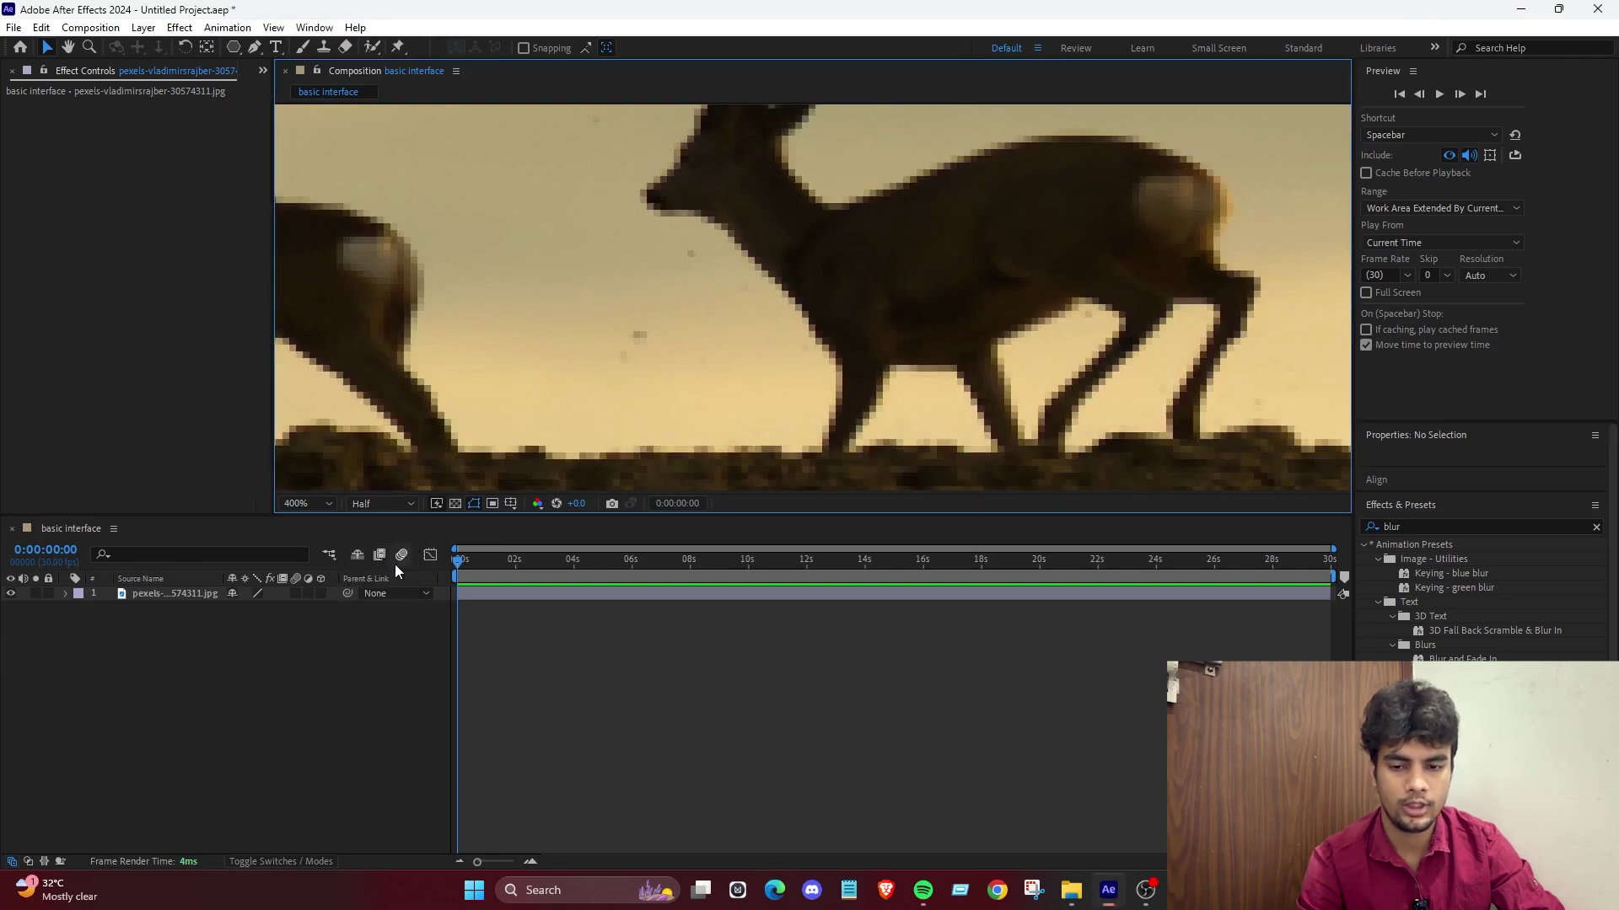
Set the preview resolution to Third and examine the deer photo at different magnifications.
click(391, 506)
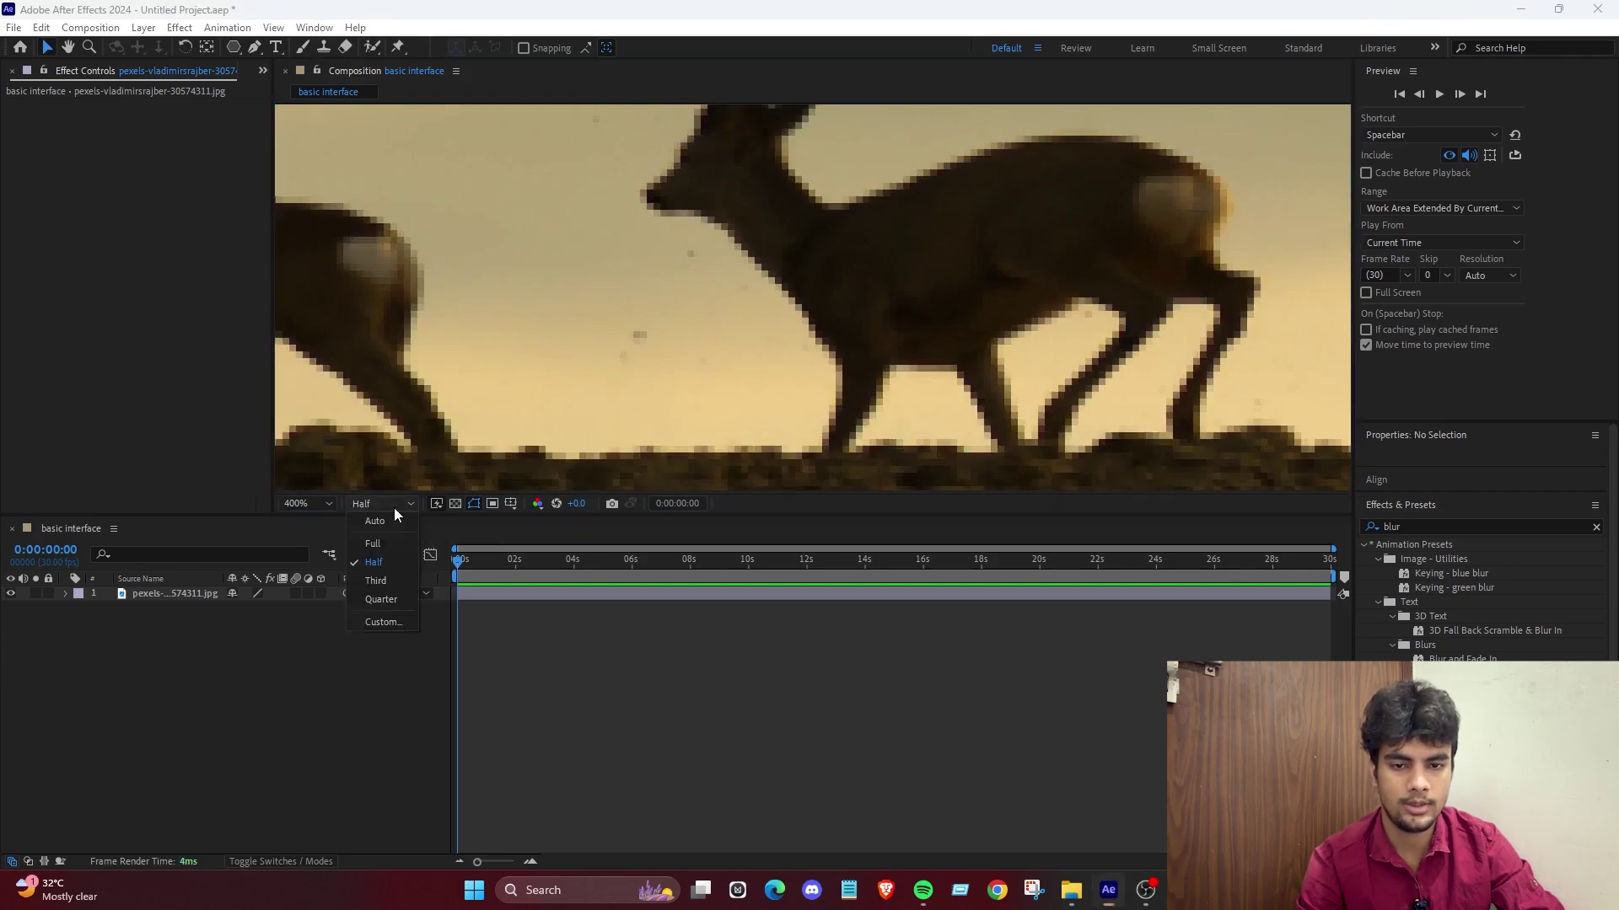
click(402, 579)
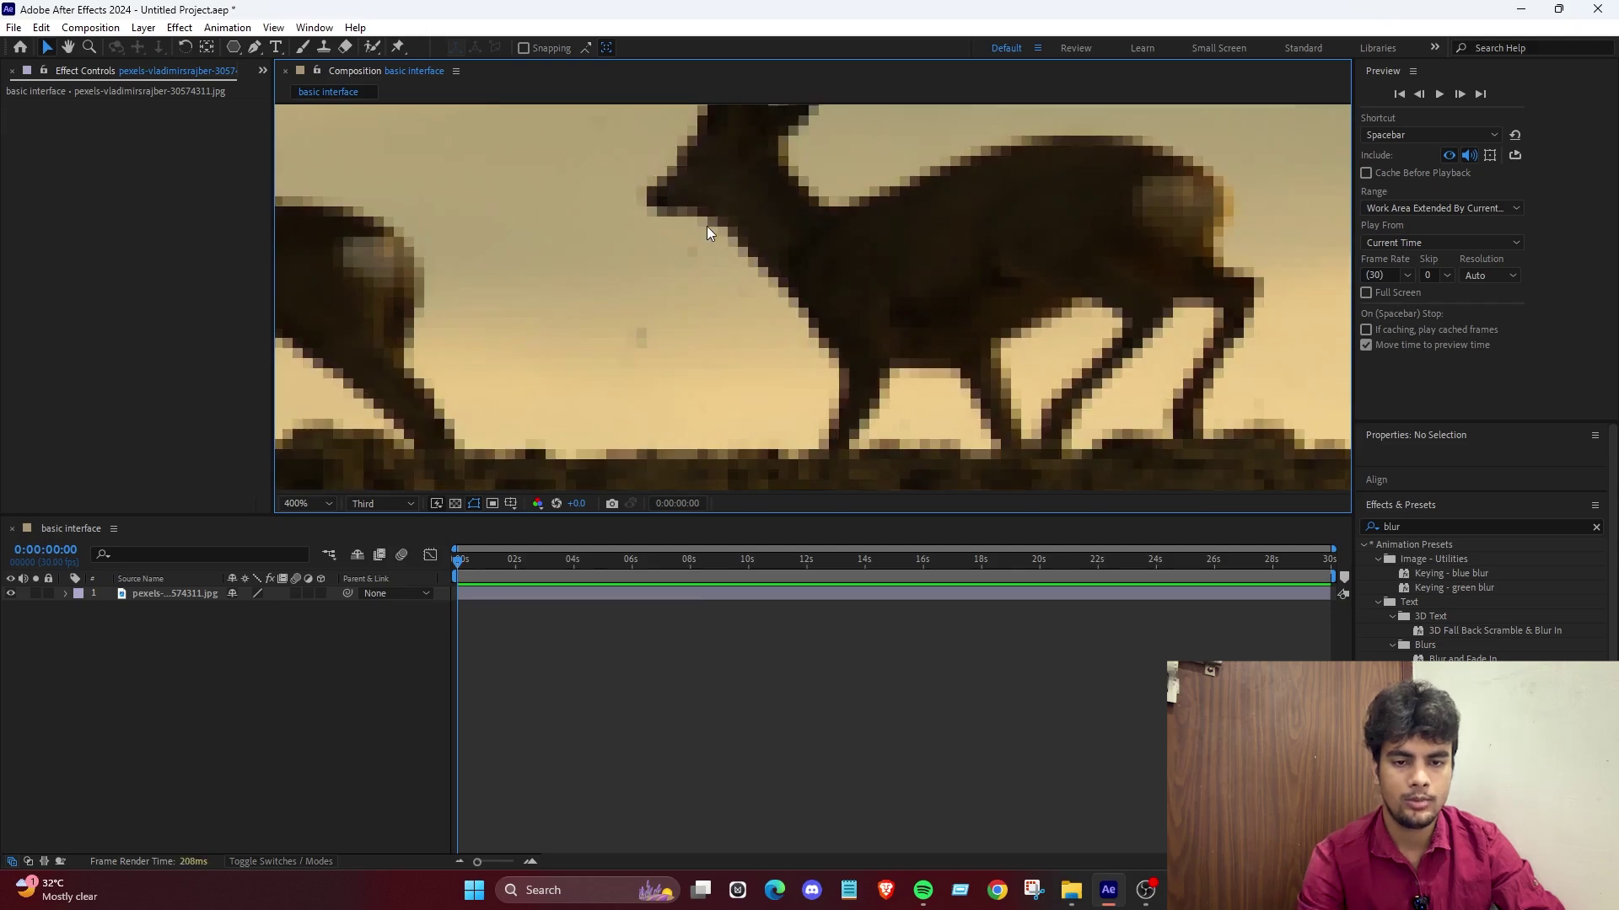
scroll(706, 226, down, 7)
scroll(706, 226, up, 3)
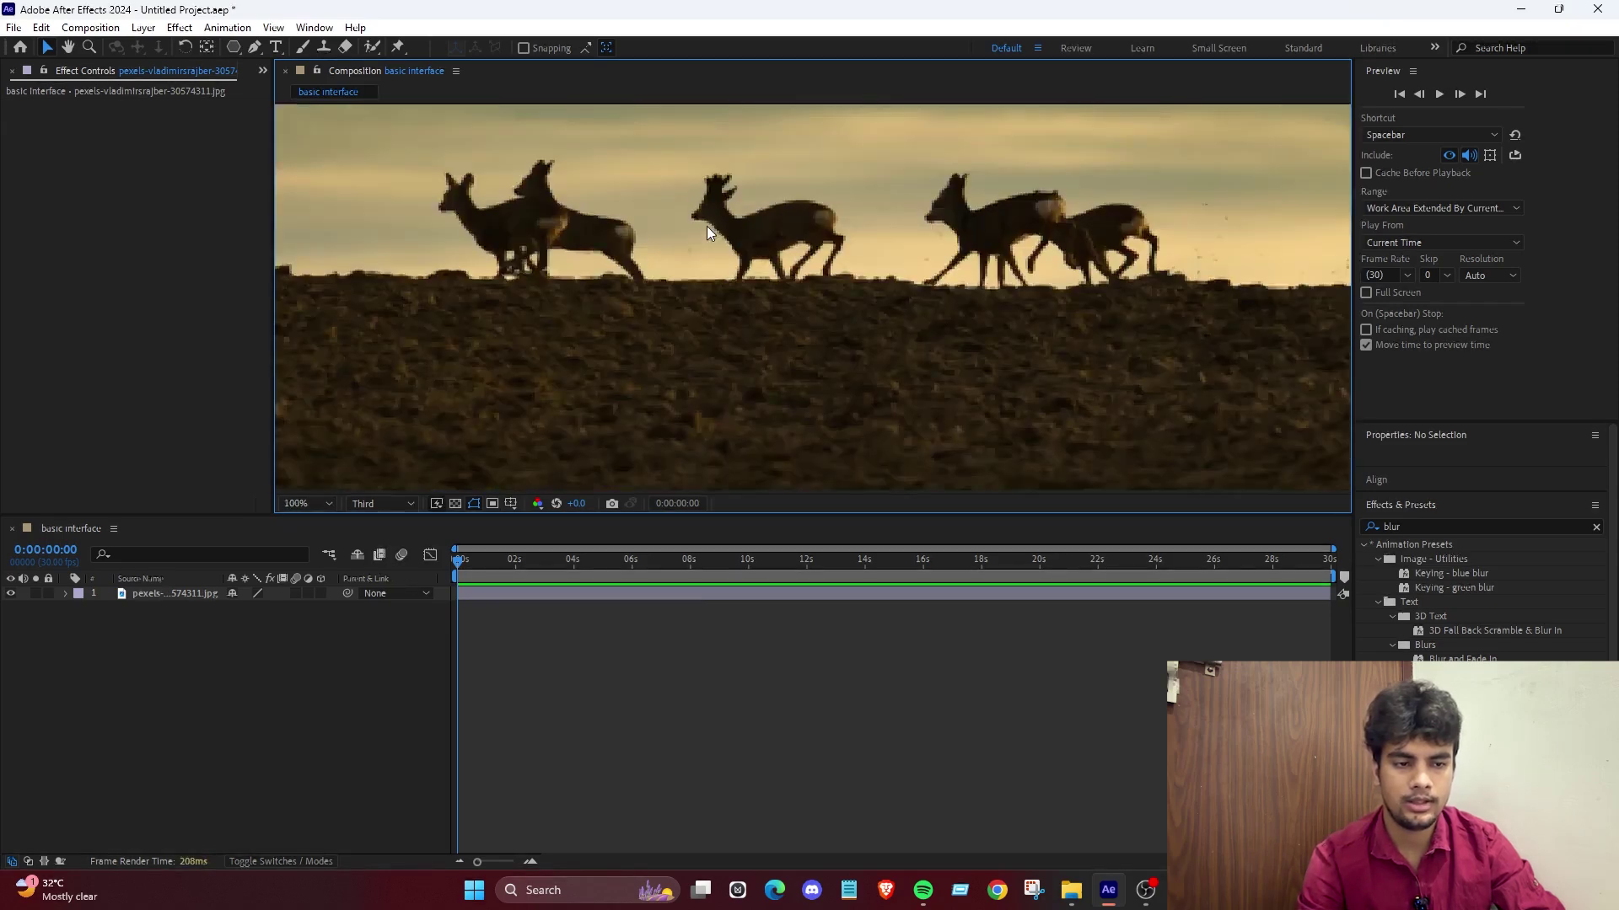
scroll(706, 226, down, 2)
key(h)
drag(885, 180, 826, 301)
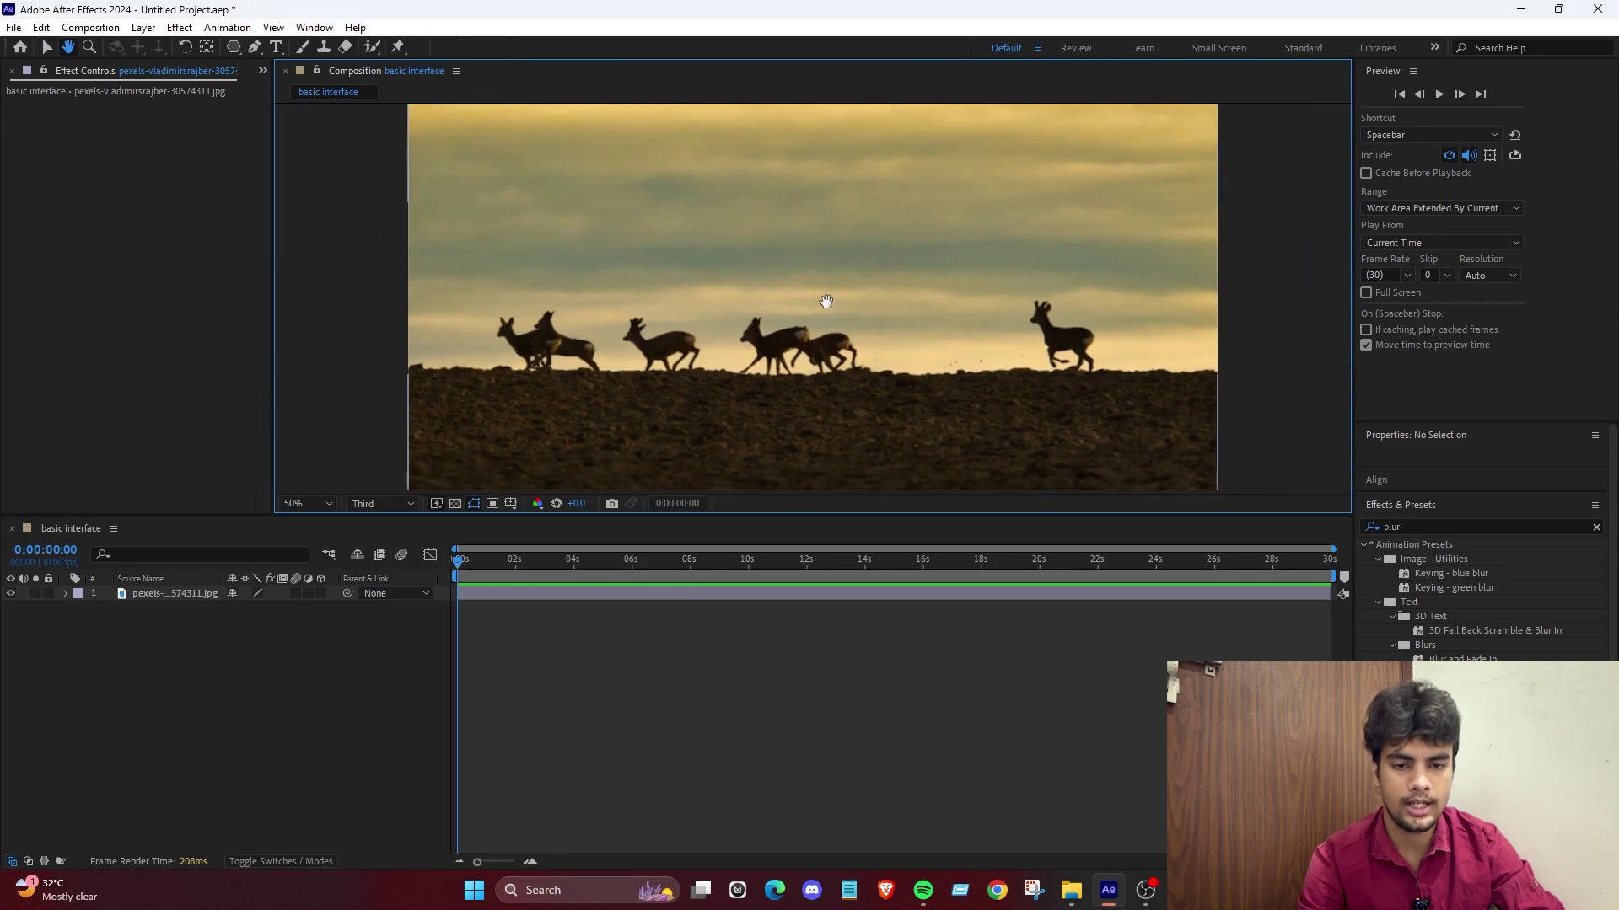
key(v)
scroll(827, 299, down, 2)
scroll(827, 299, up, 2)
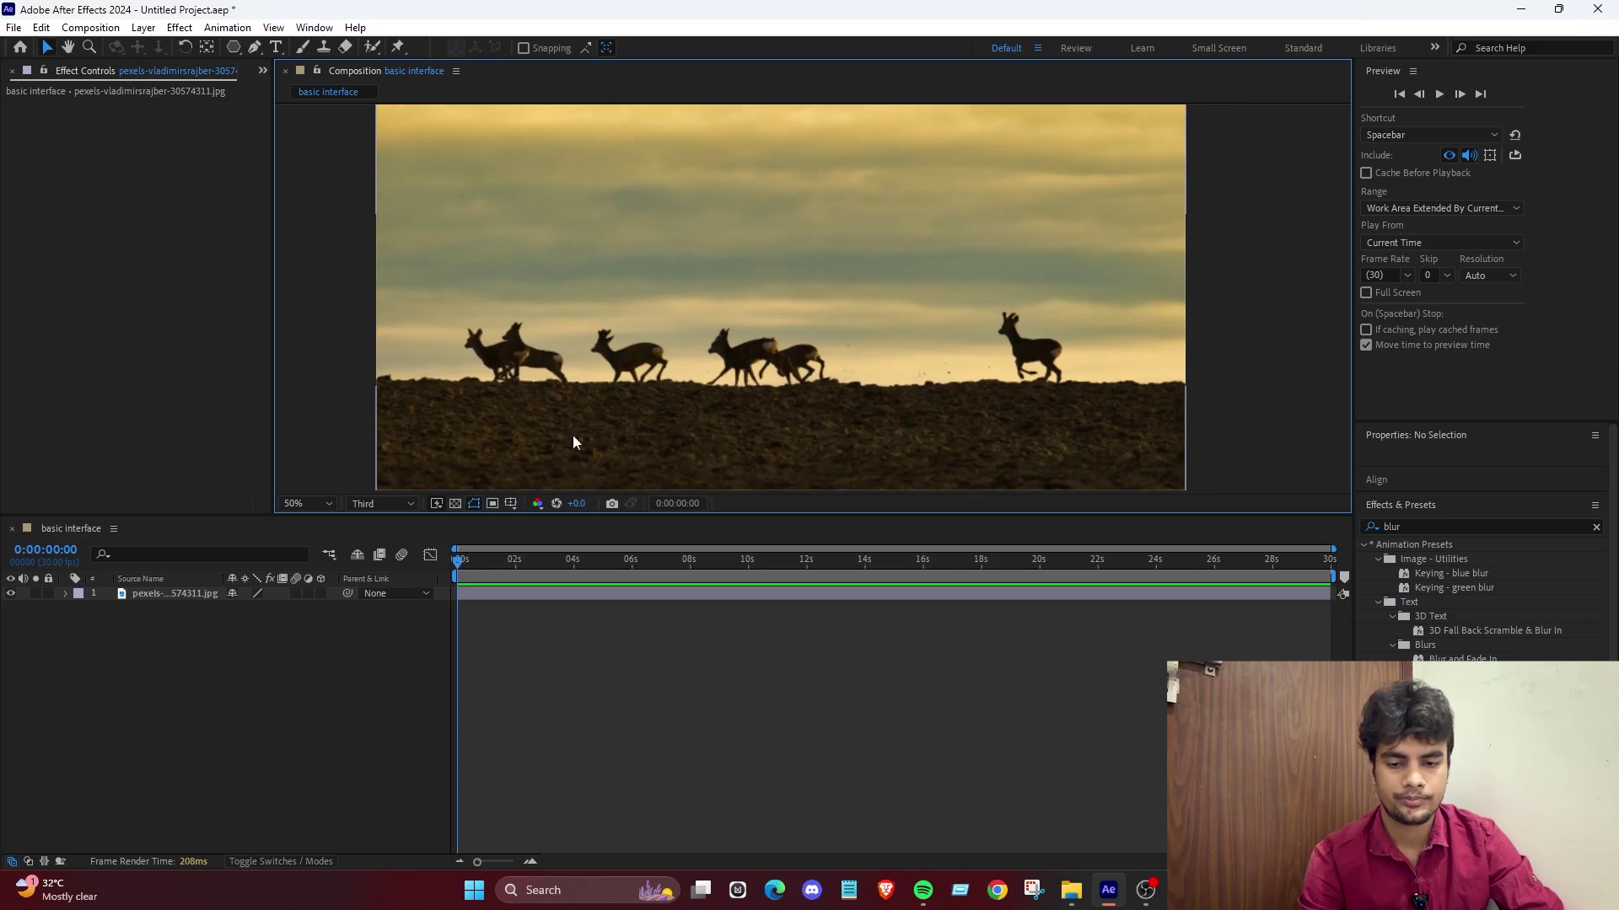
Return to the project's item list and import the video 20302274-hd_1080_1920_30fps.mp4 from the Downloads folder.
drag(466, 562, 191, 549)
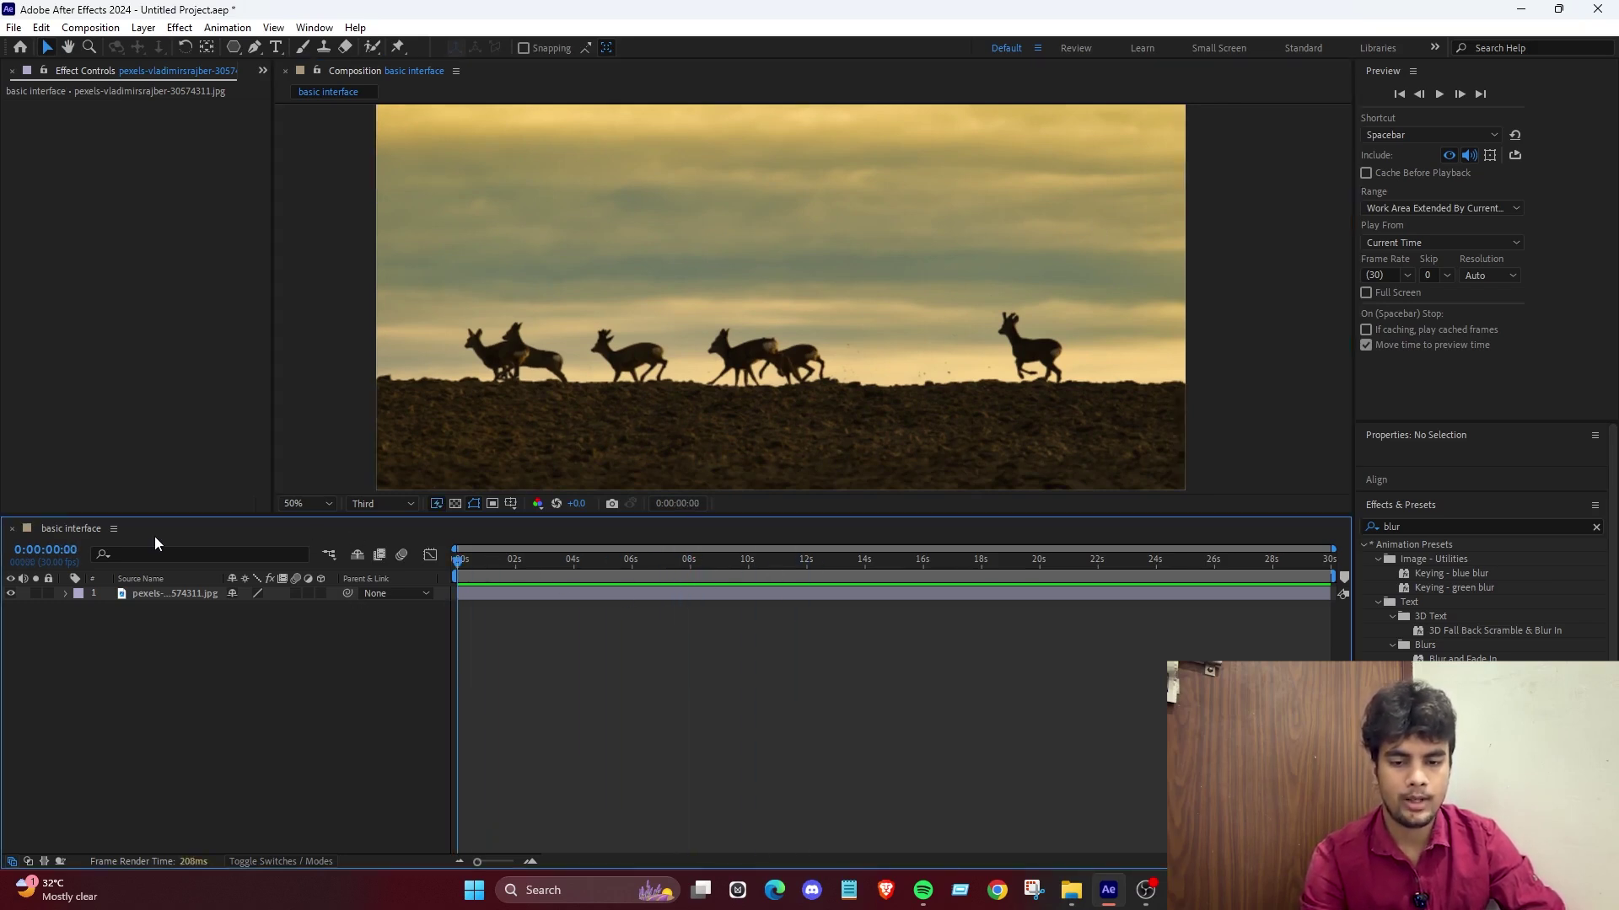
click(593, 599)
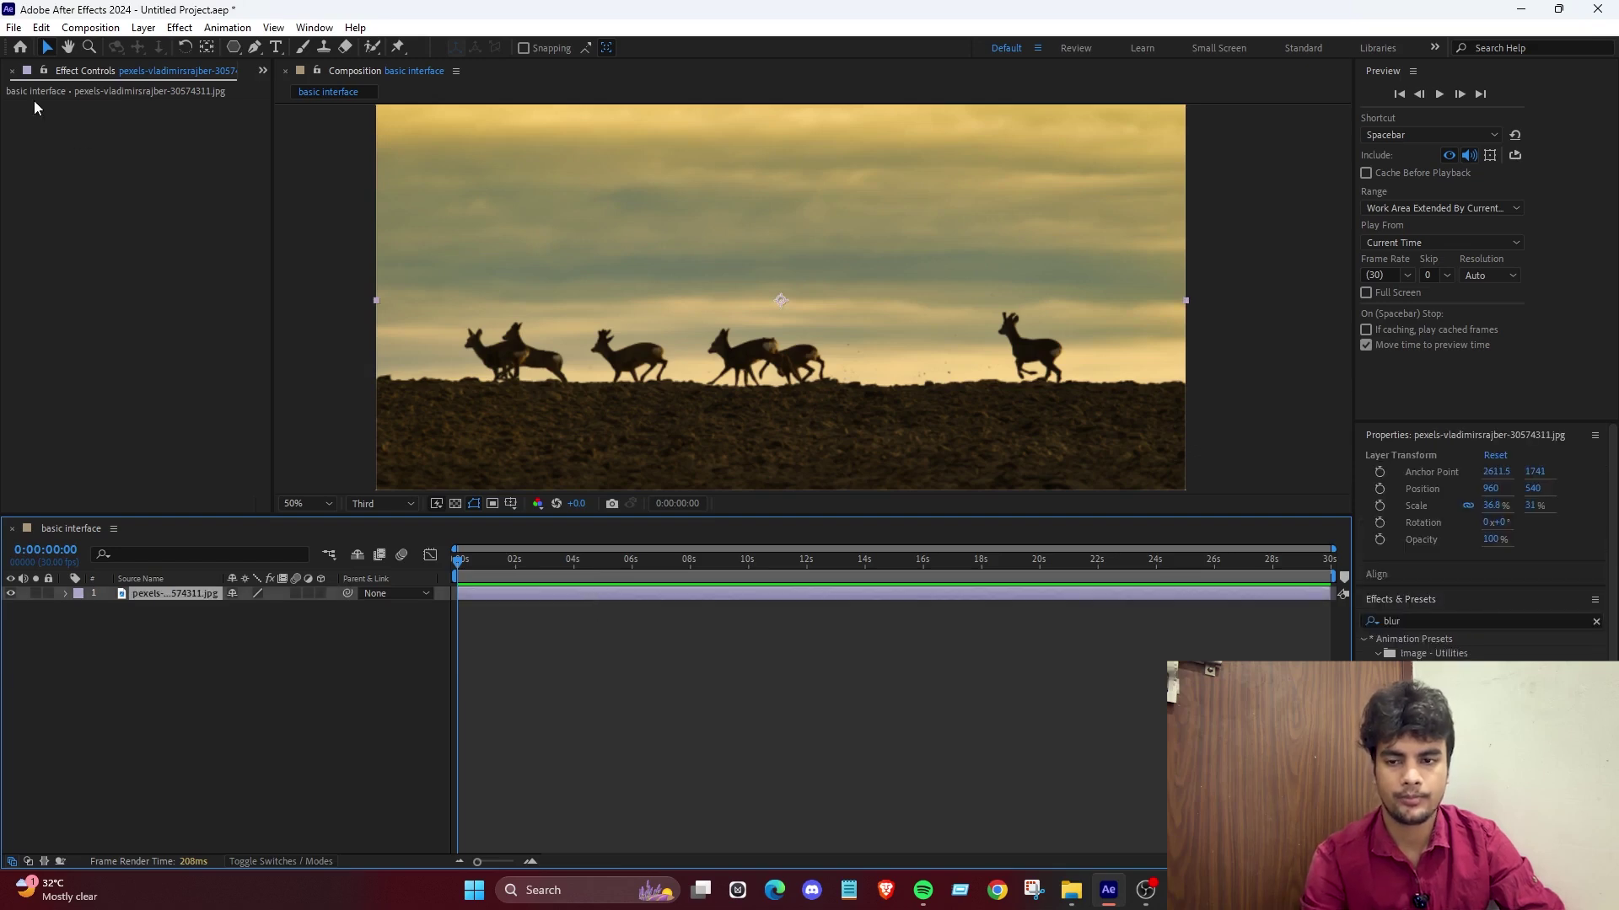
click(261, 71)
click(285, 94)
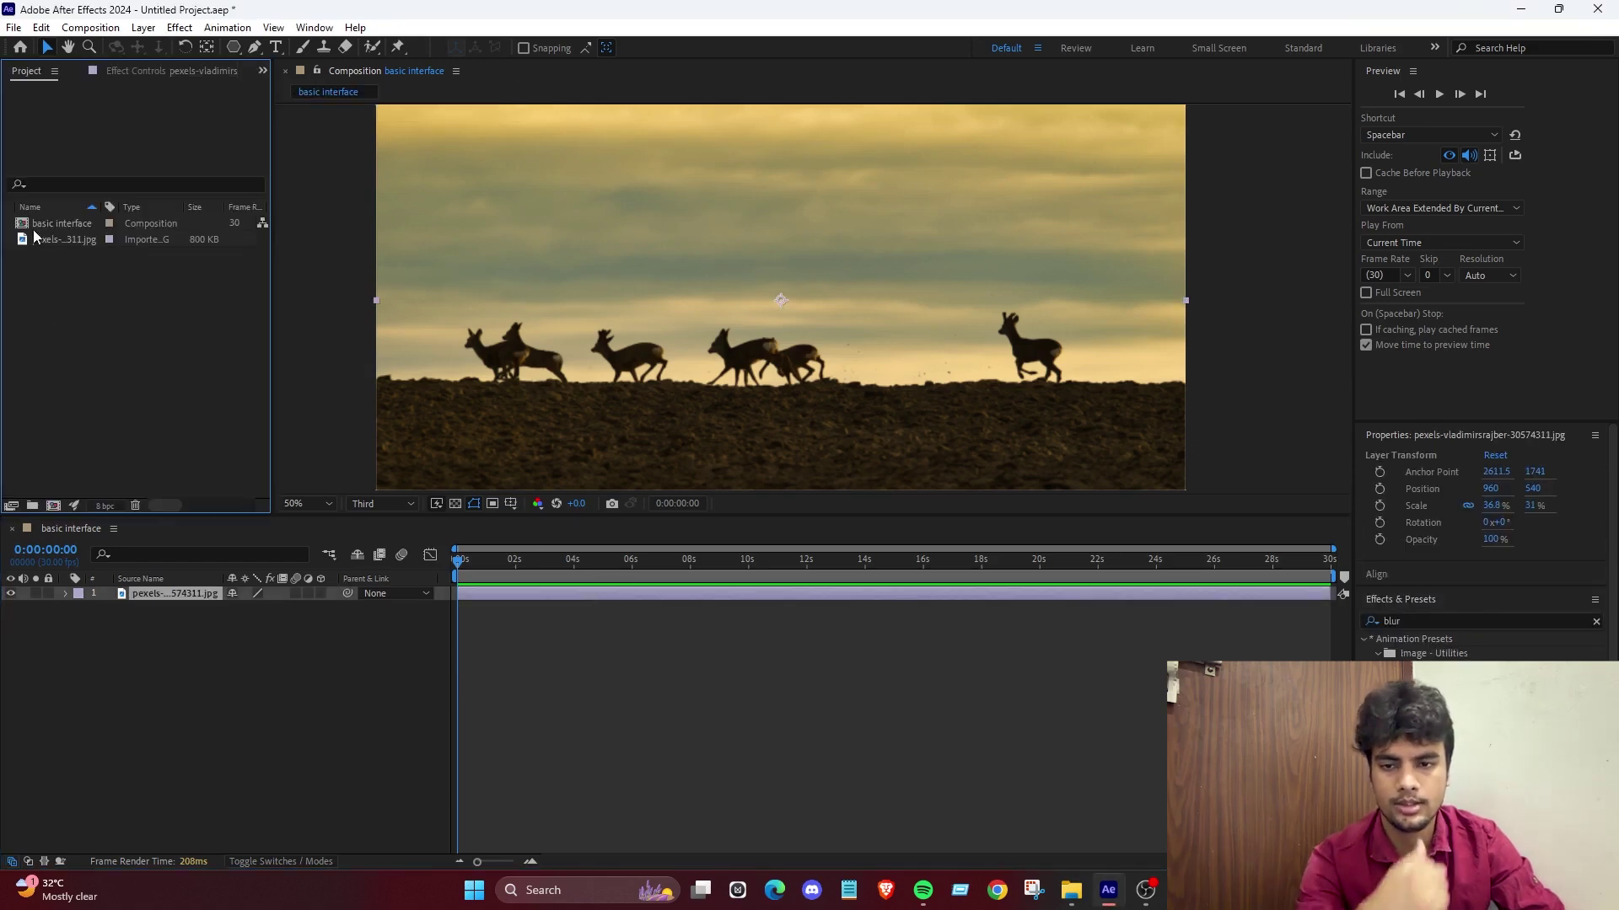
double_click(73, 280)
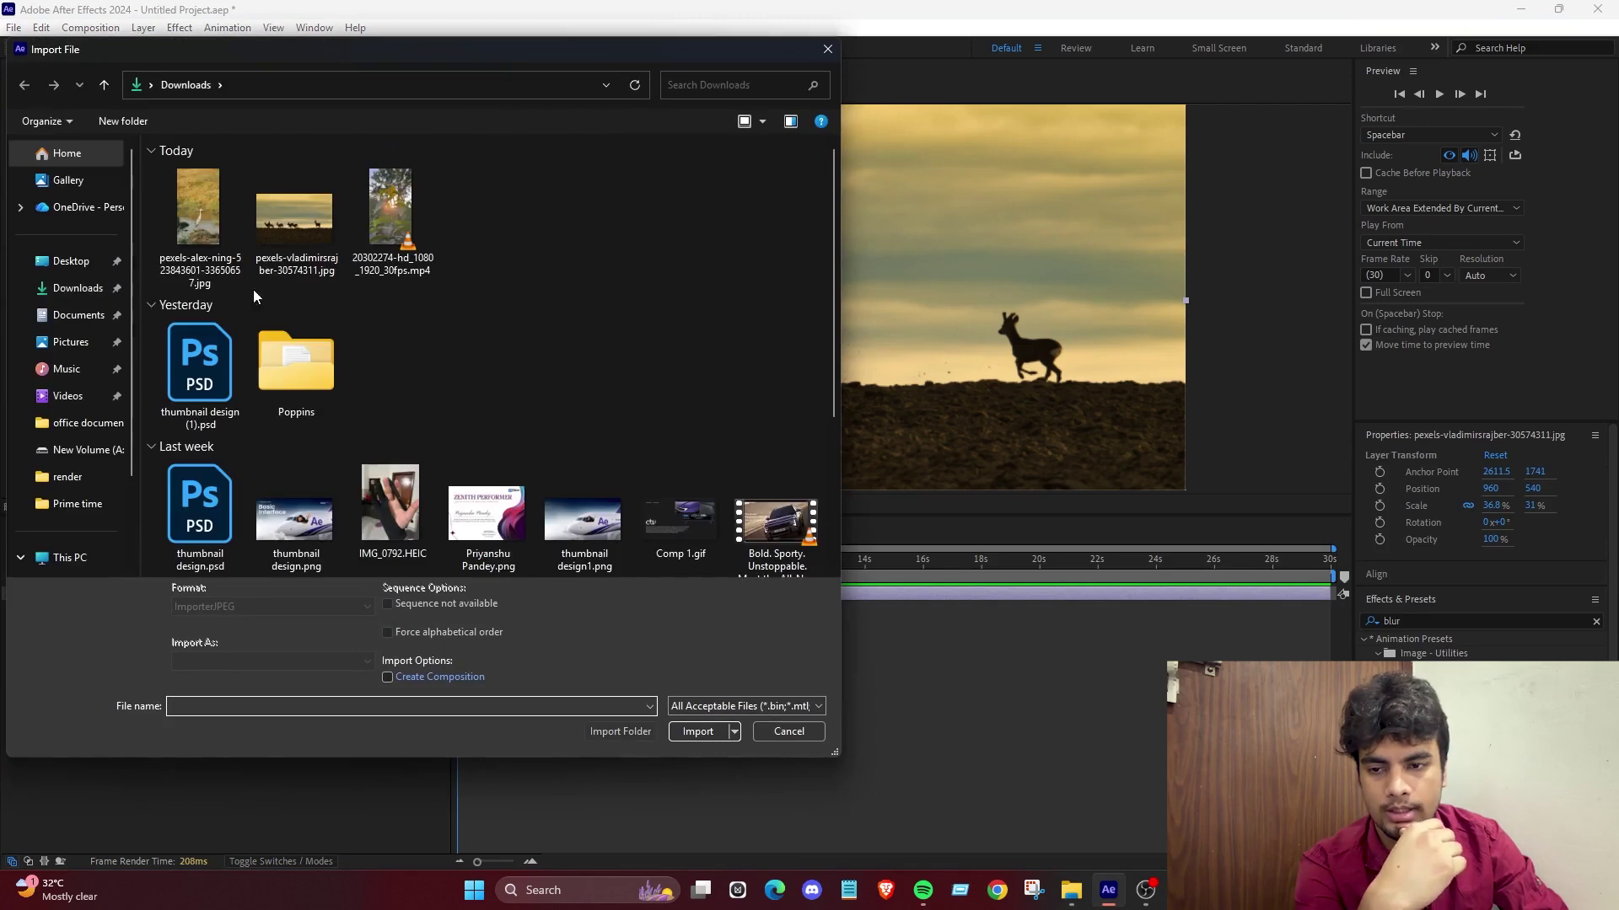
double_click(391, 231)
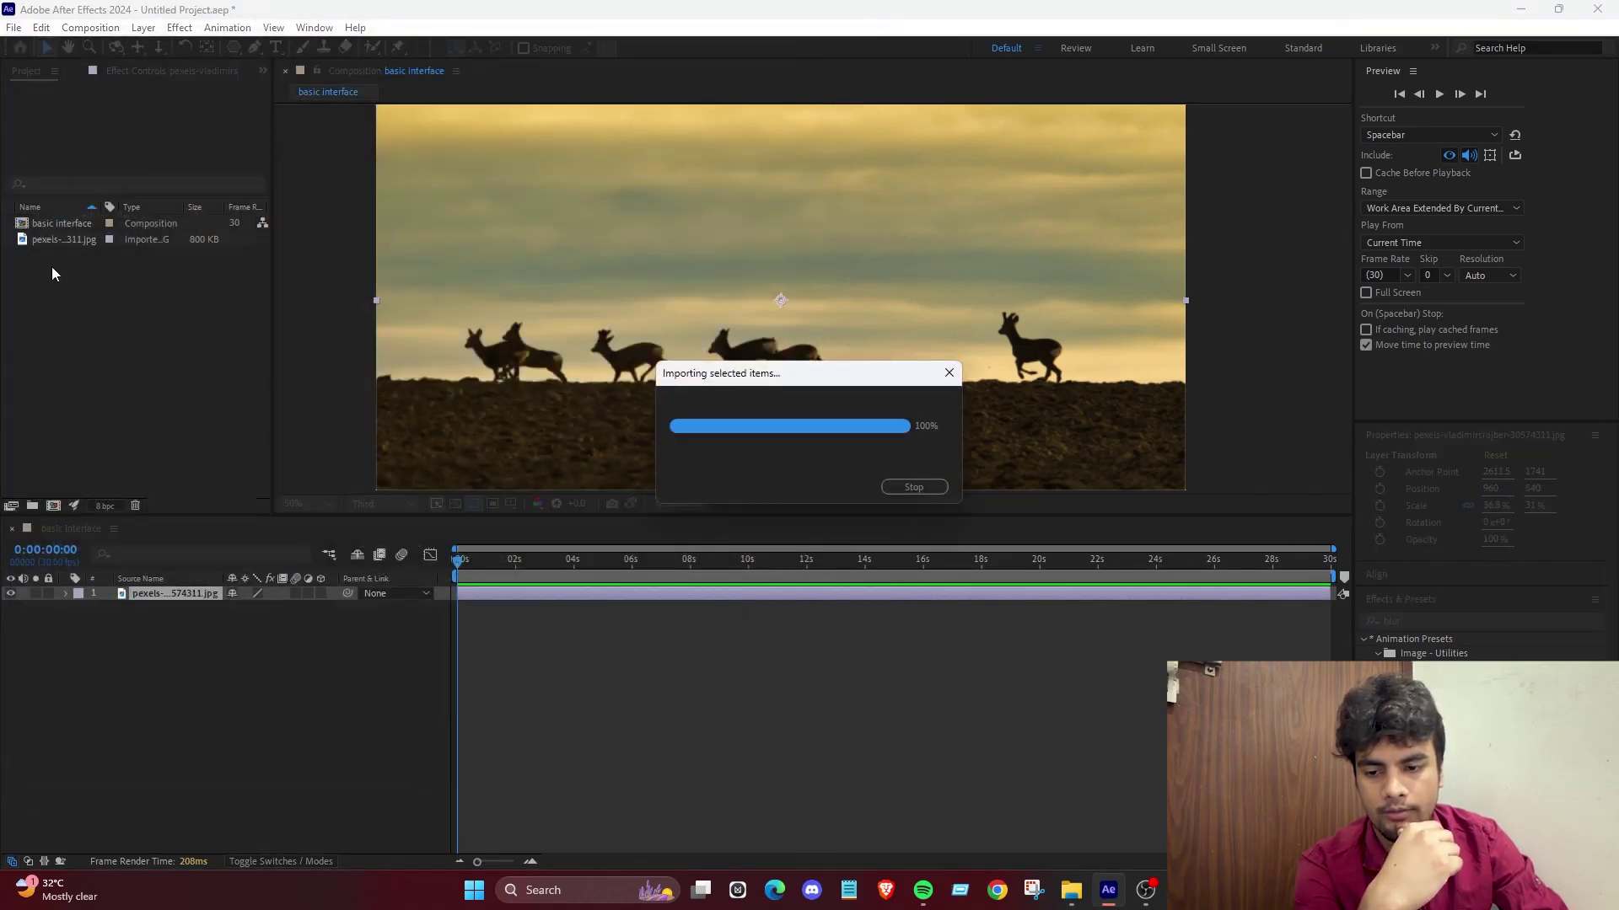
Add the imported plant video to the basic interface composition above the deer photo layer.
drag(56, 240, 154, 590)
scroll(825, 212, down, 2)
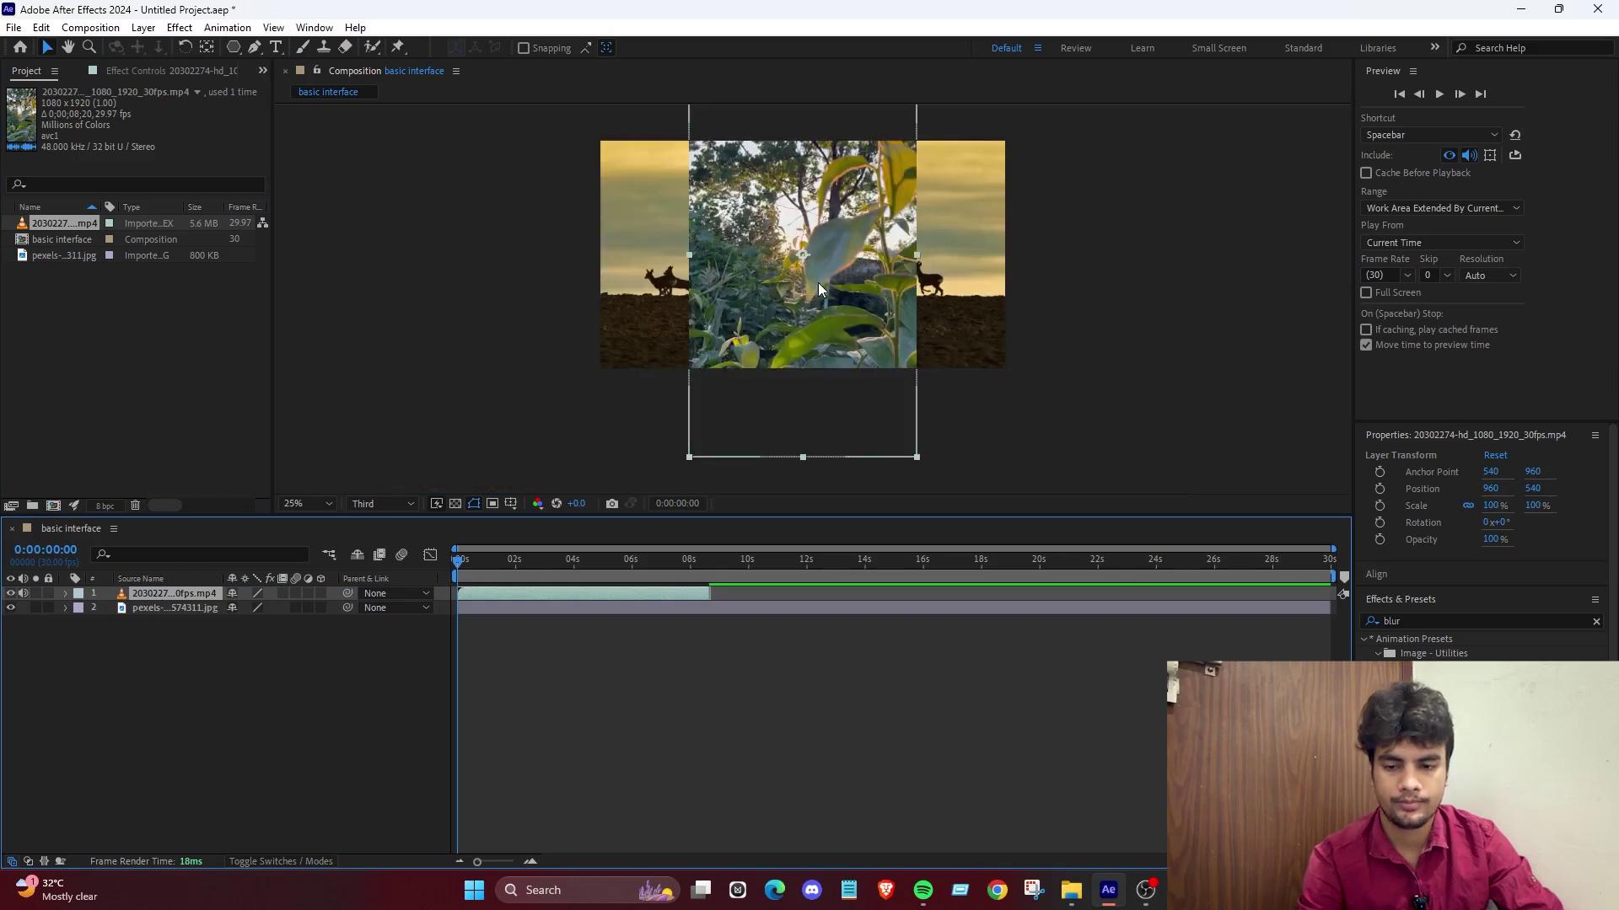
click(241, 627)
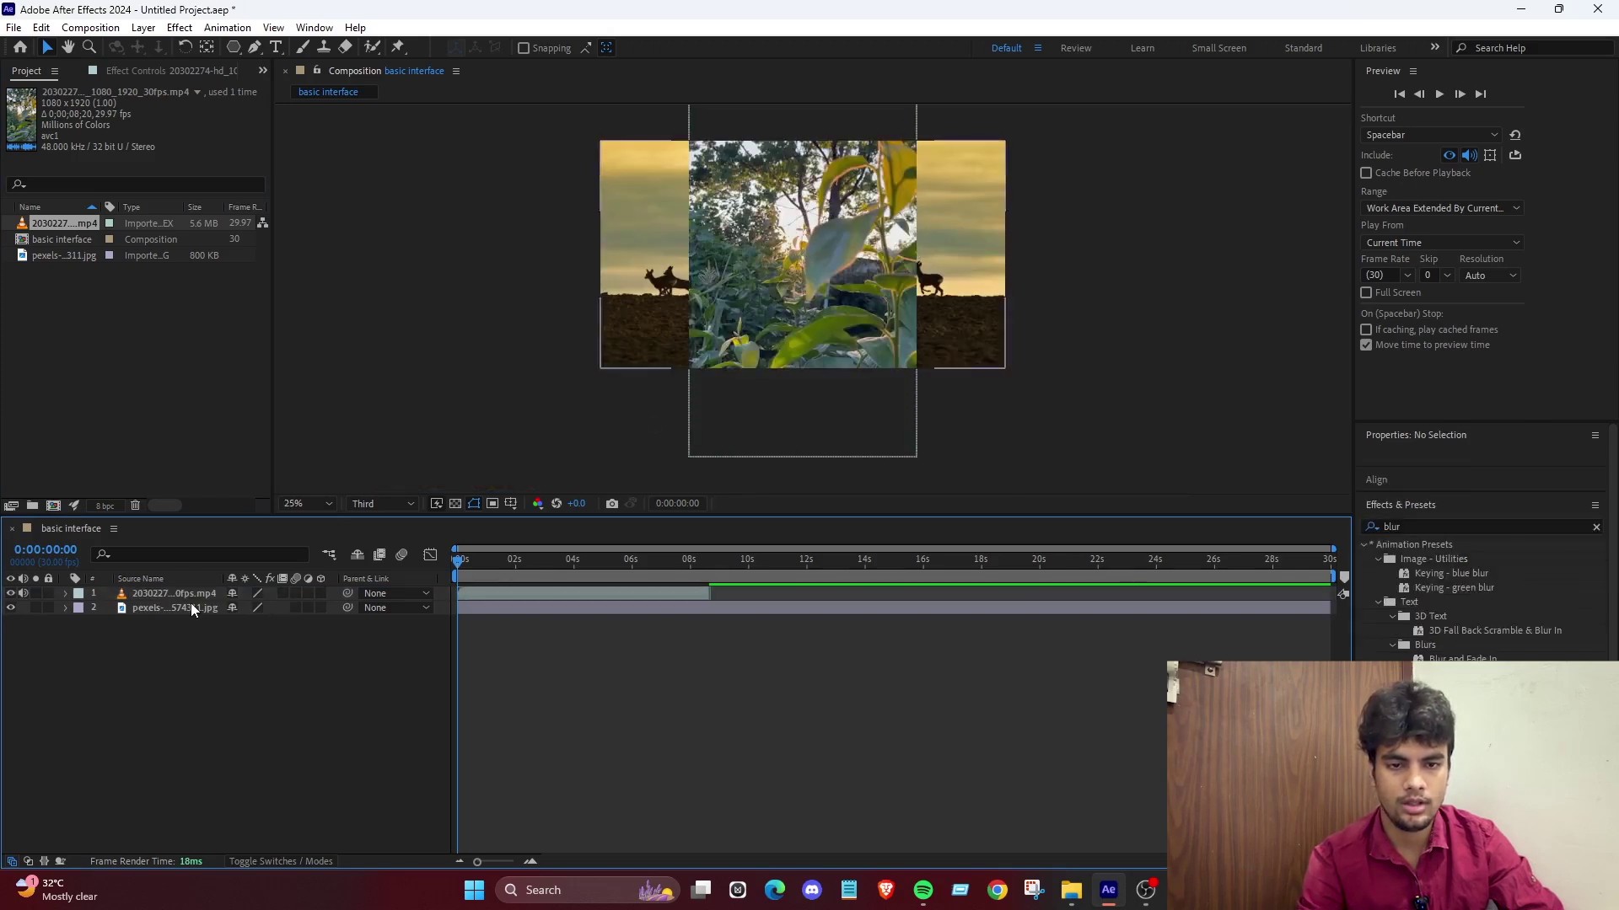
Scale the video layer down to about 61% and delete the deer photo layer beneath it.
click(191, 598)
key(s)
drag(253, 608, 220, 607)
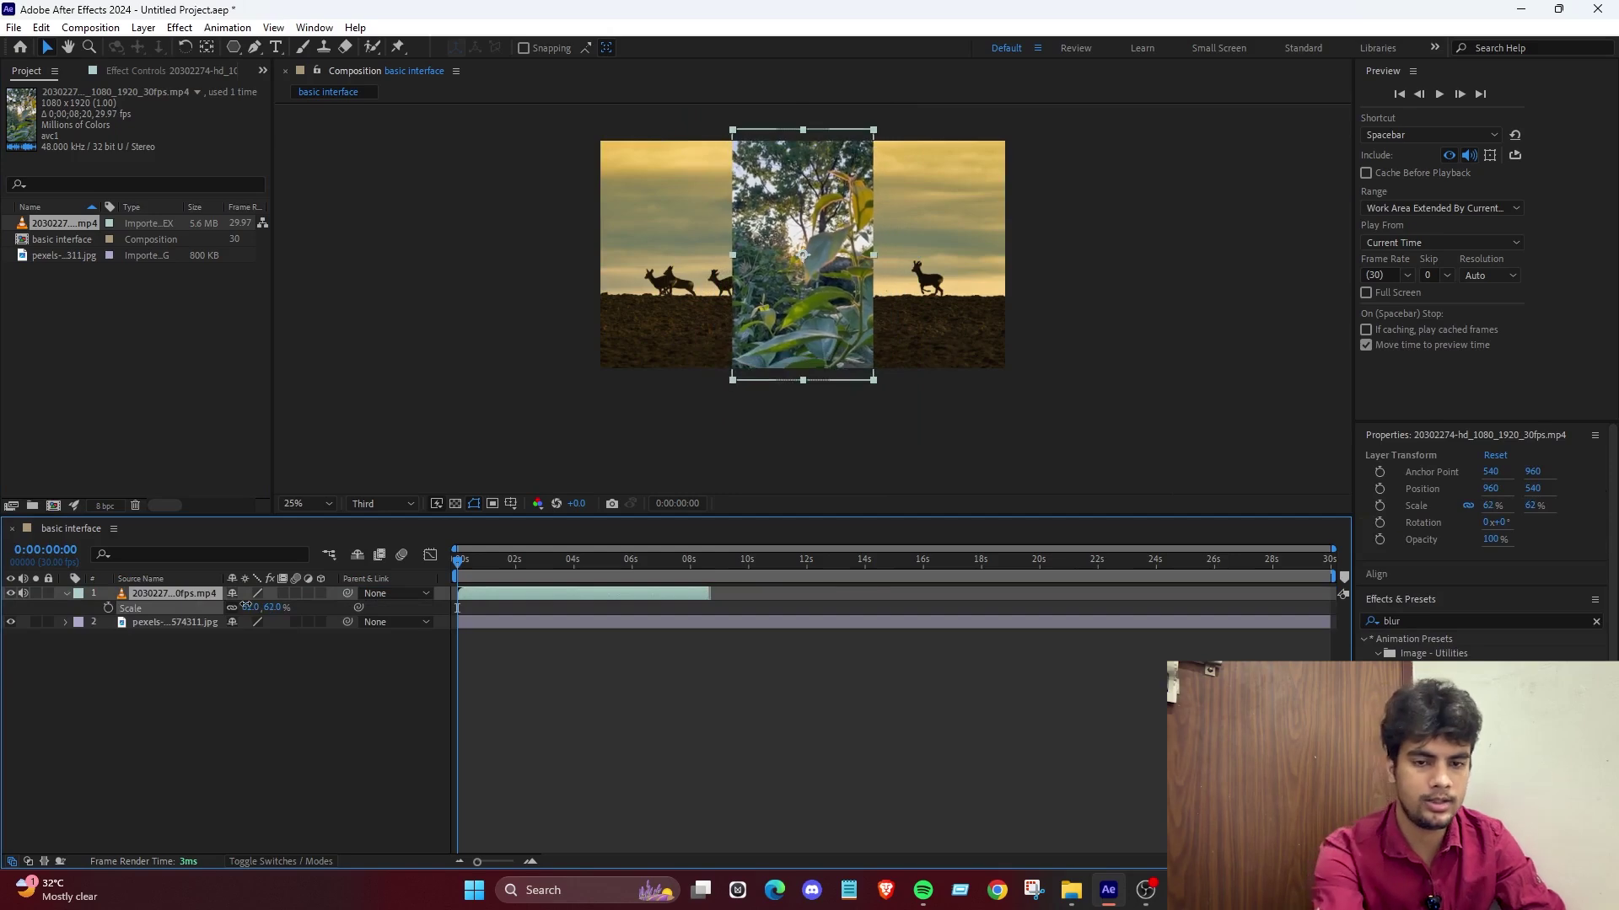
click(168, 623)
key(Delete)
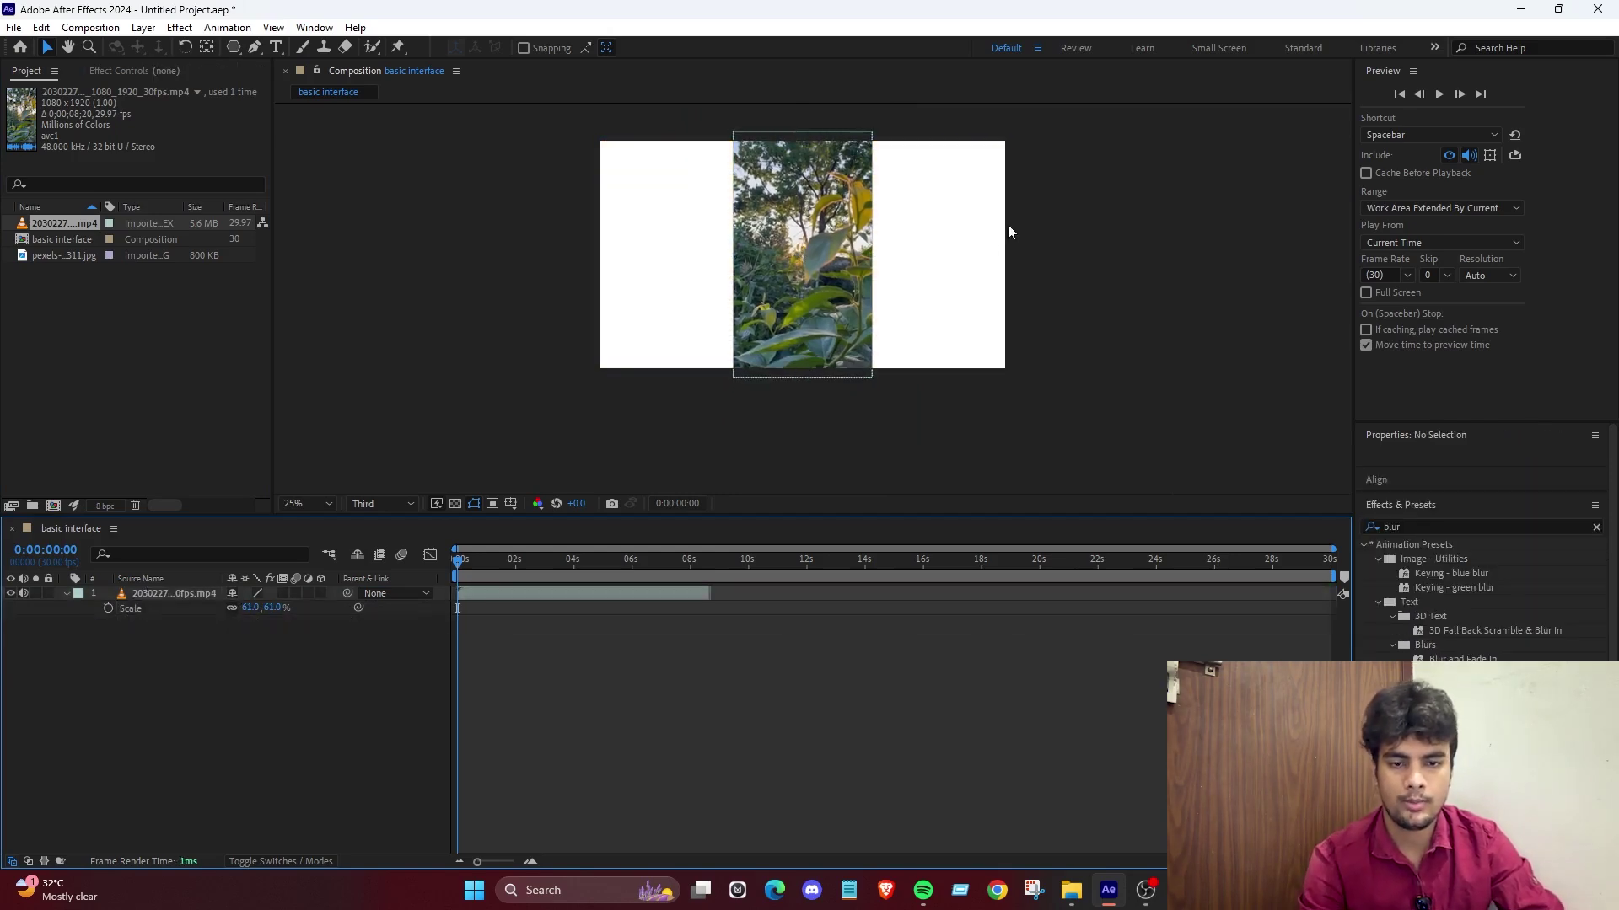
Set the preview resolution to Full and examine the plant video at different magnifications.
scroll(858, 258, up, 4)
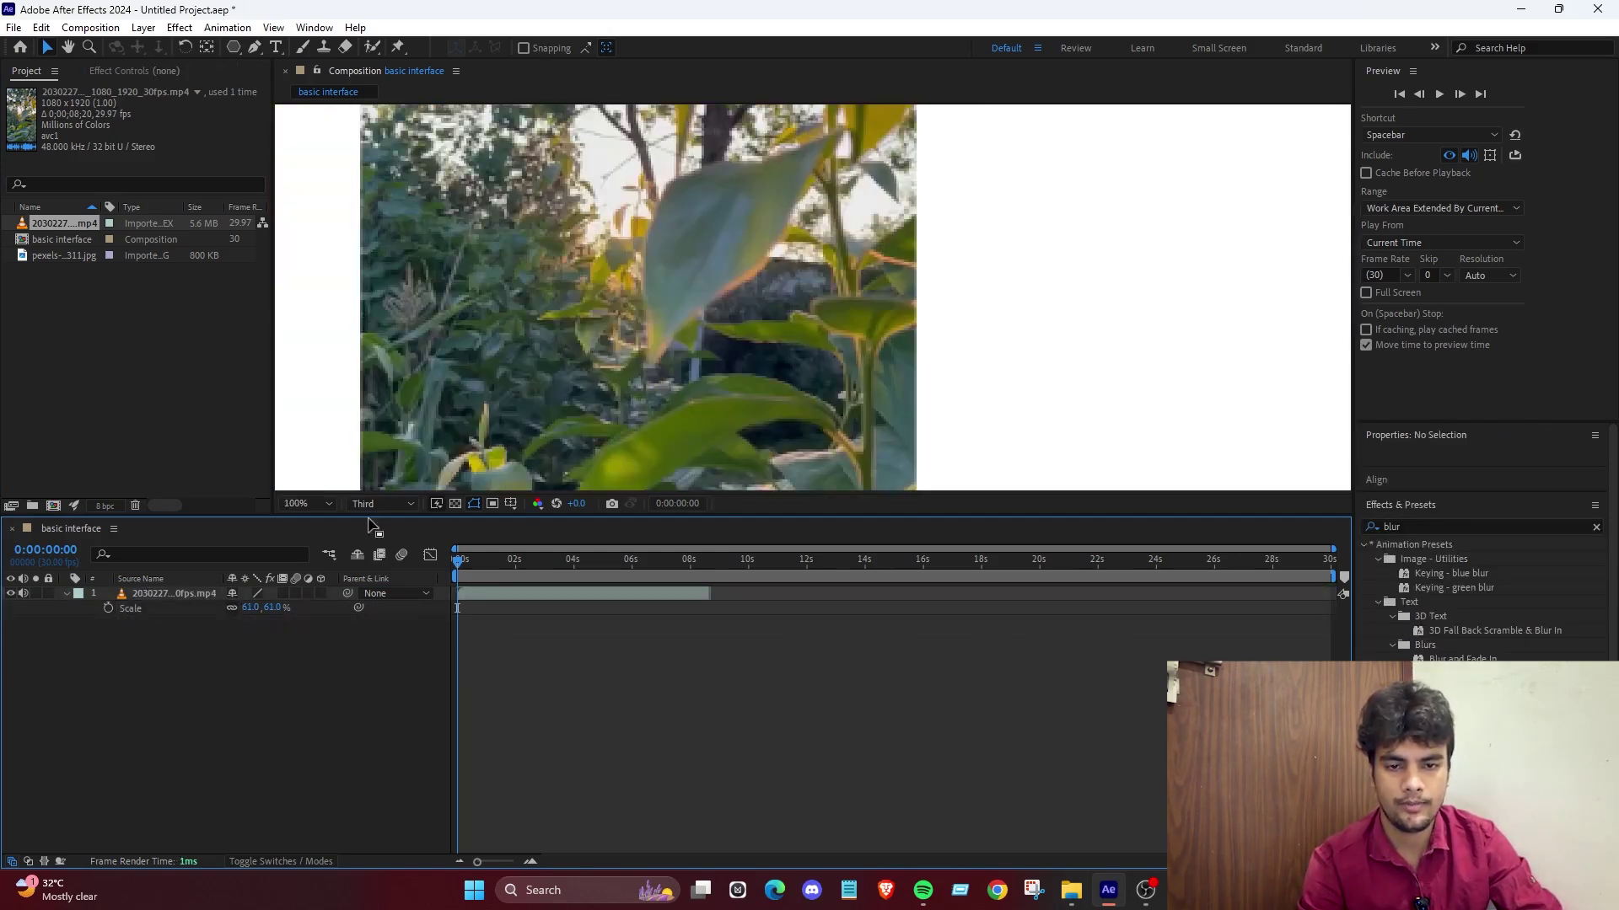
click(375, 504)
click(377, 543)
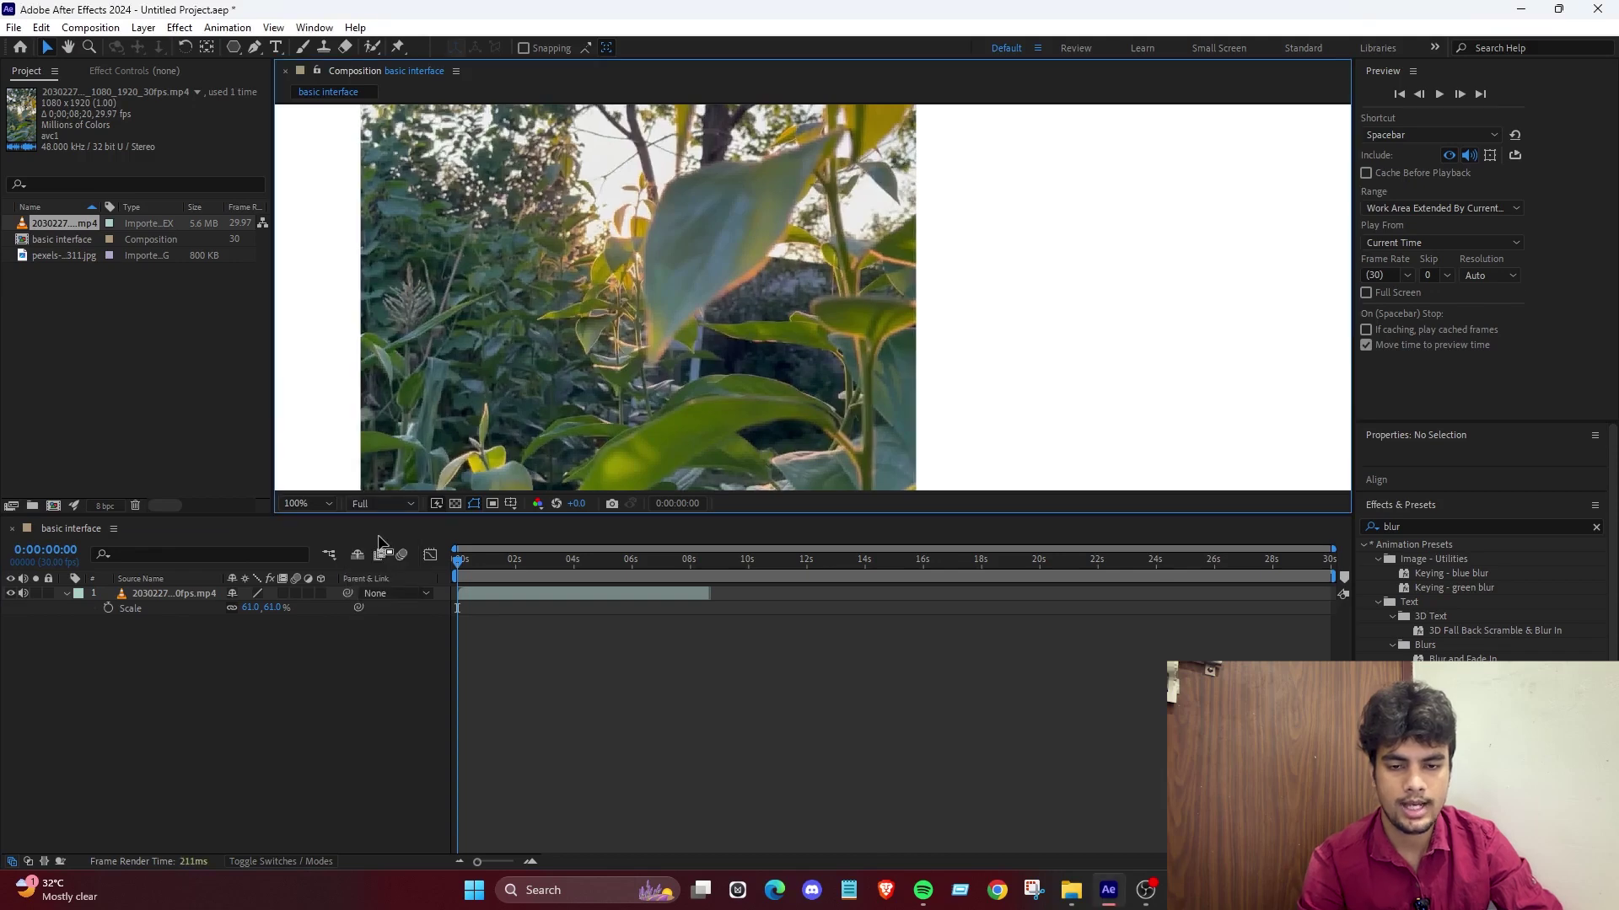
scroll(807, 301, down, 4)
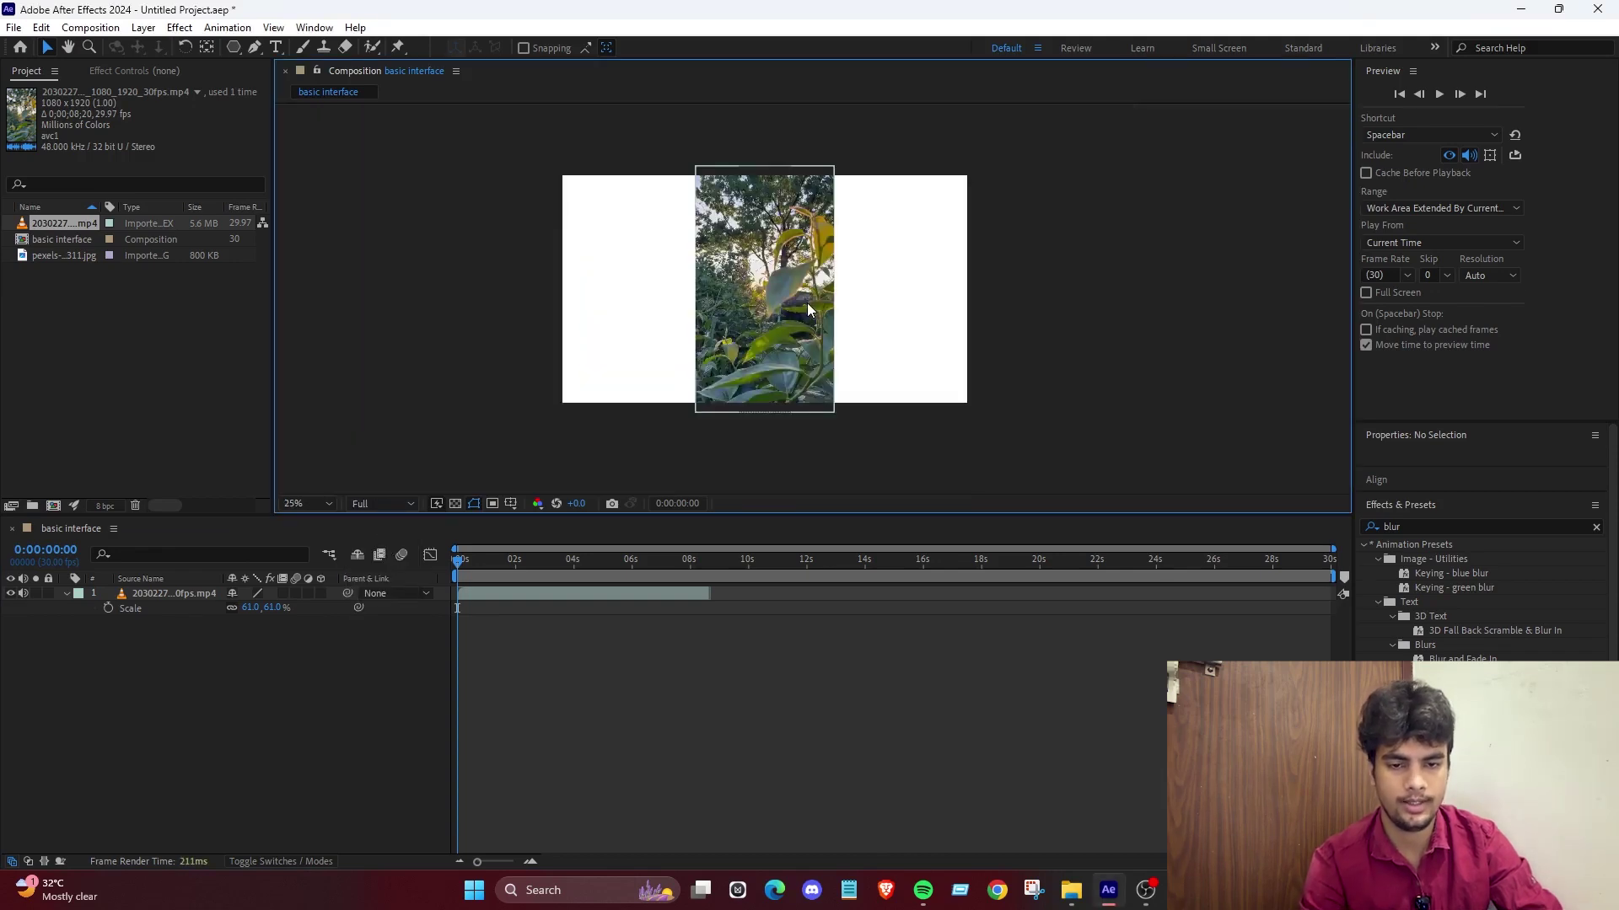
scroll(807, 302, up, 4)
scroll(807, 302, down, 1)
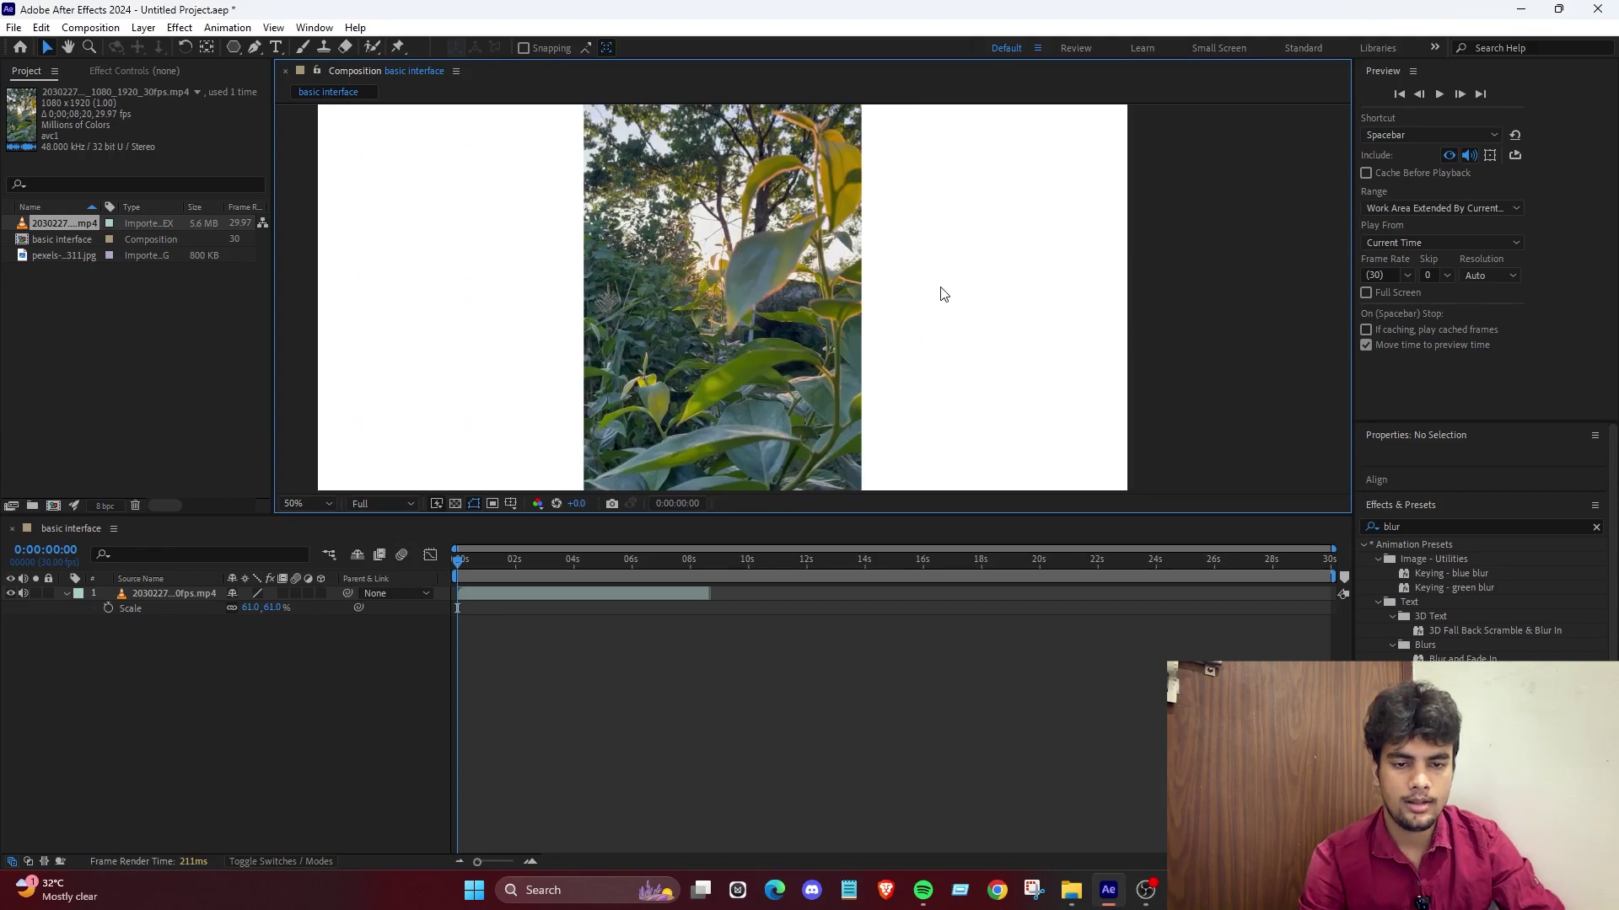
scroll(940, 289, down, 1)
scroll(814, 293, up, 2)
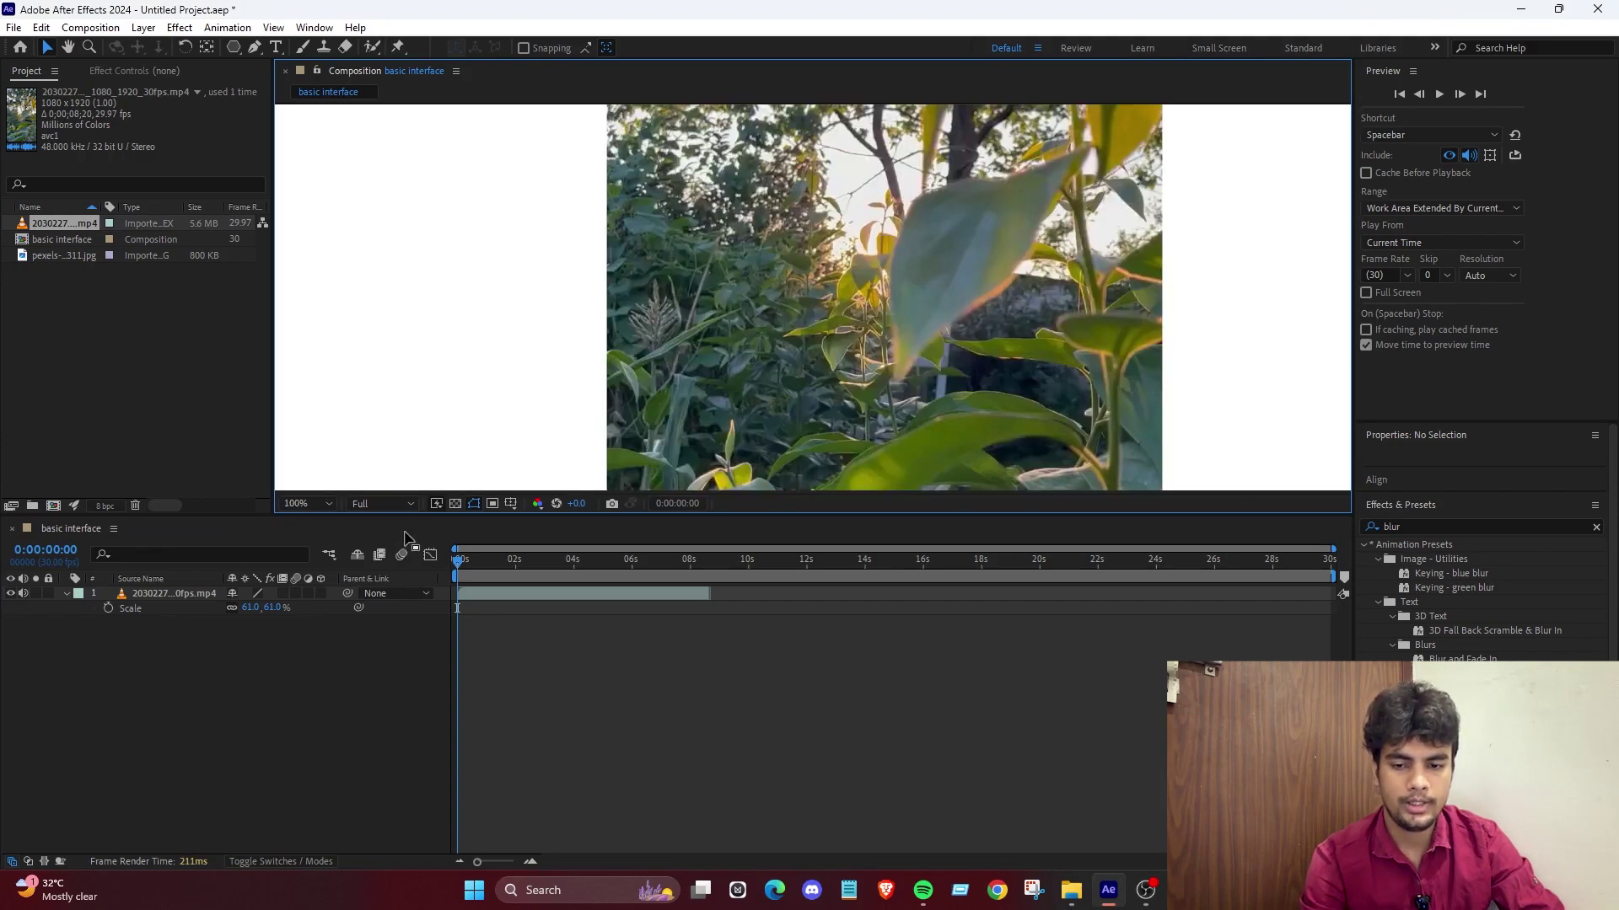
Set the preview resolution to Third and inspect the plant video's leaves up close.
click(387, 504)
click(391, 587)
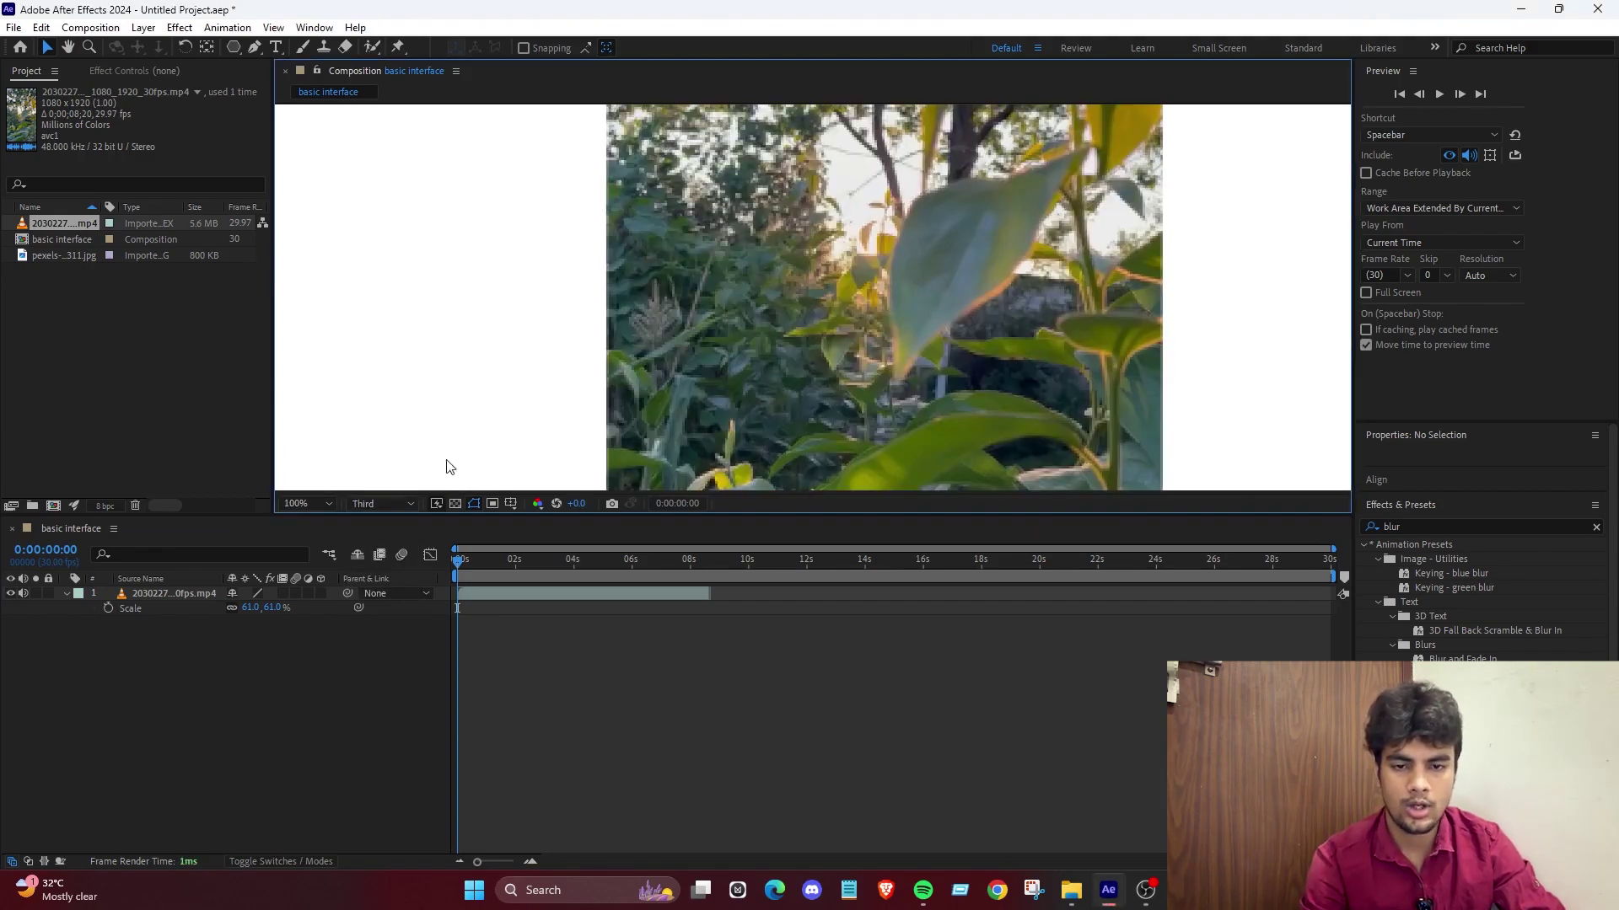
scroll(800, 337, down, 1)
scroll(1088, 354, up, 1)
key(h)
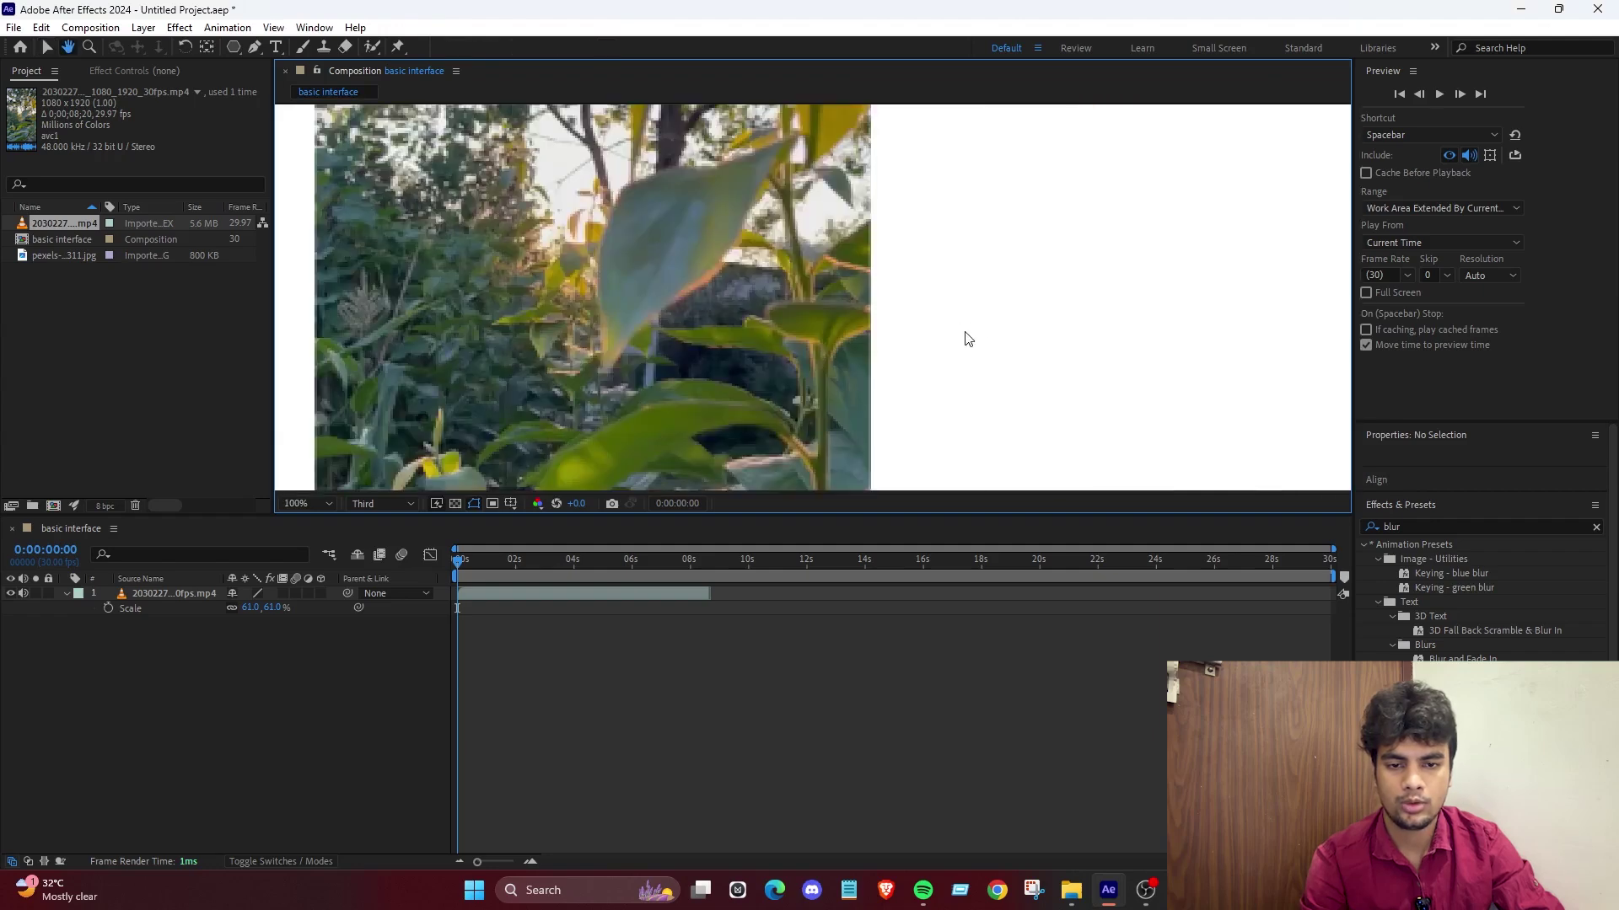
Play back the plant video, stop it, and set the playback preview resolution to Full.
key(space)
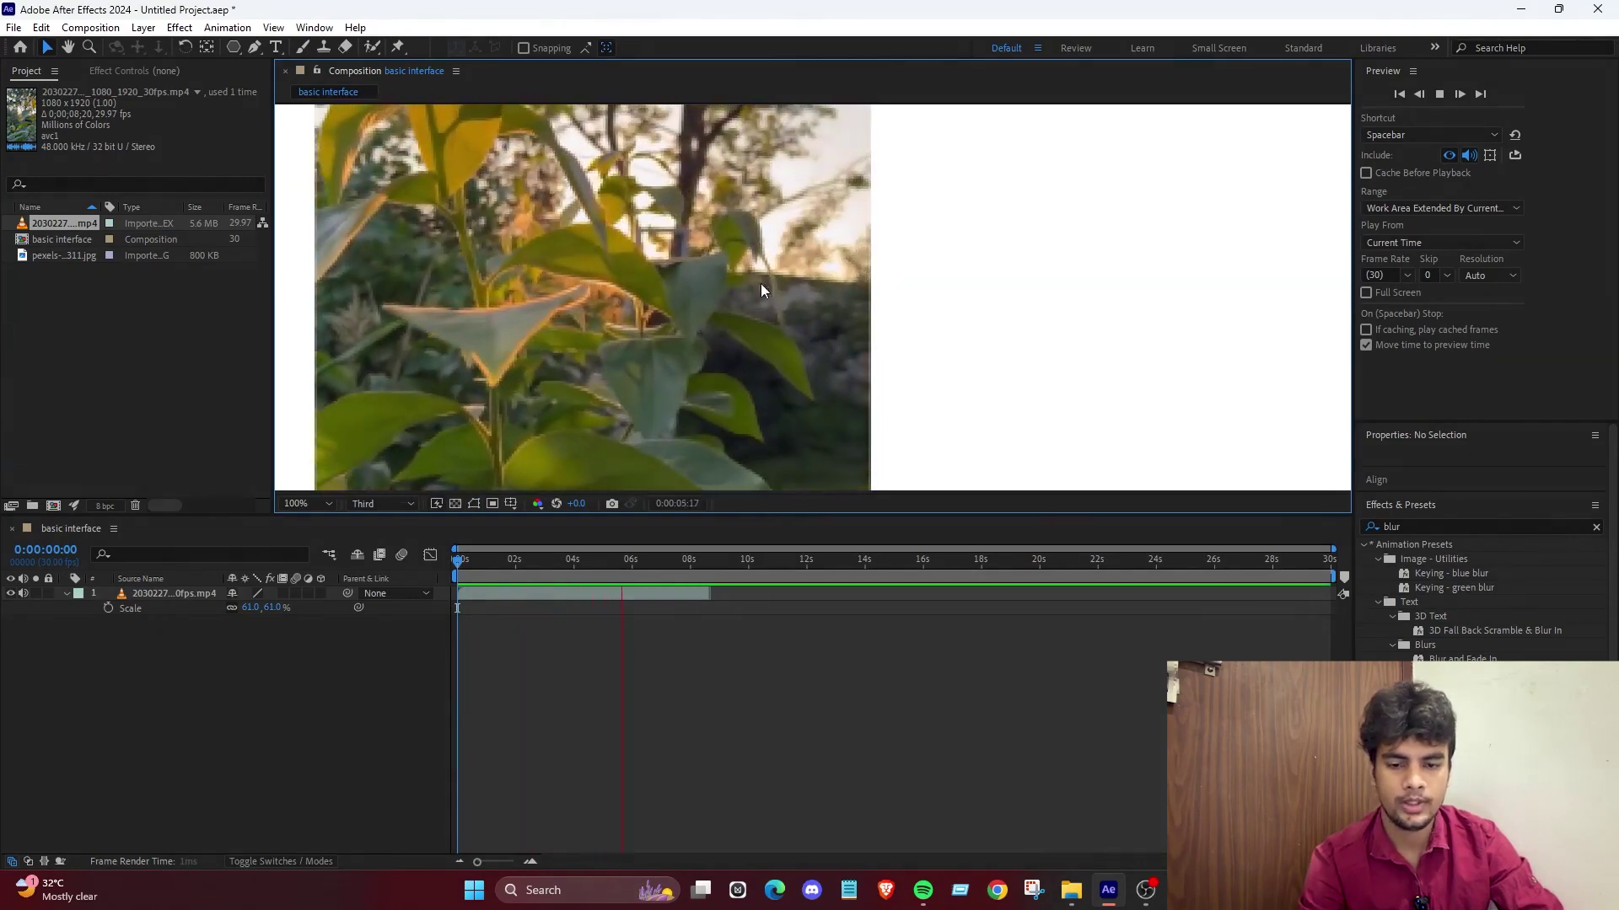
click(634, 572)
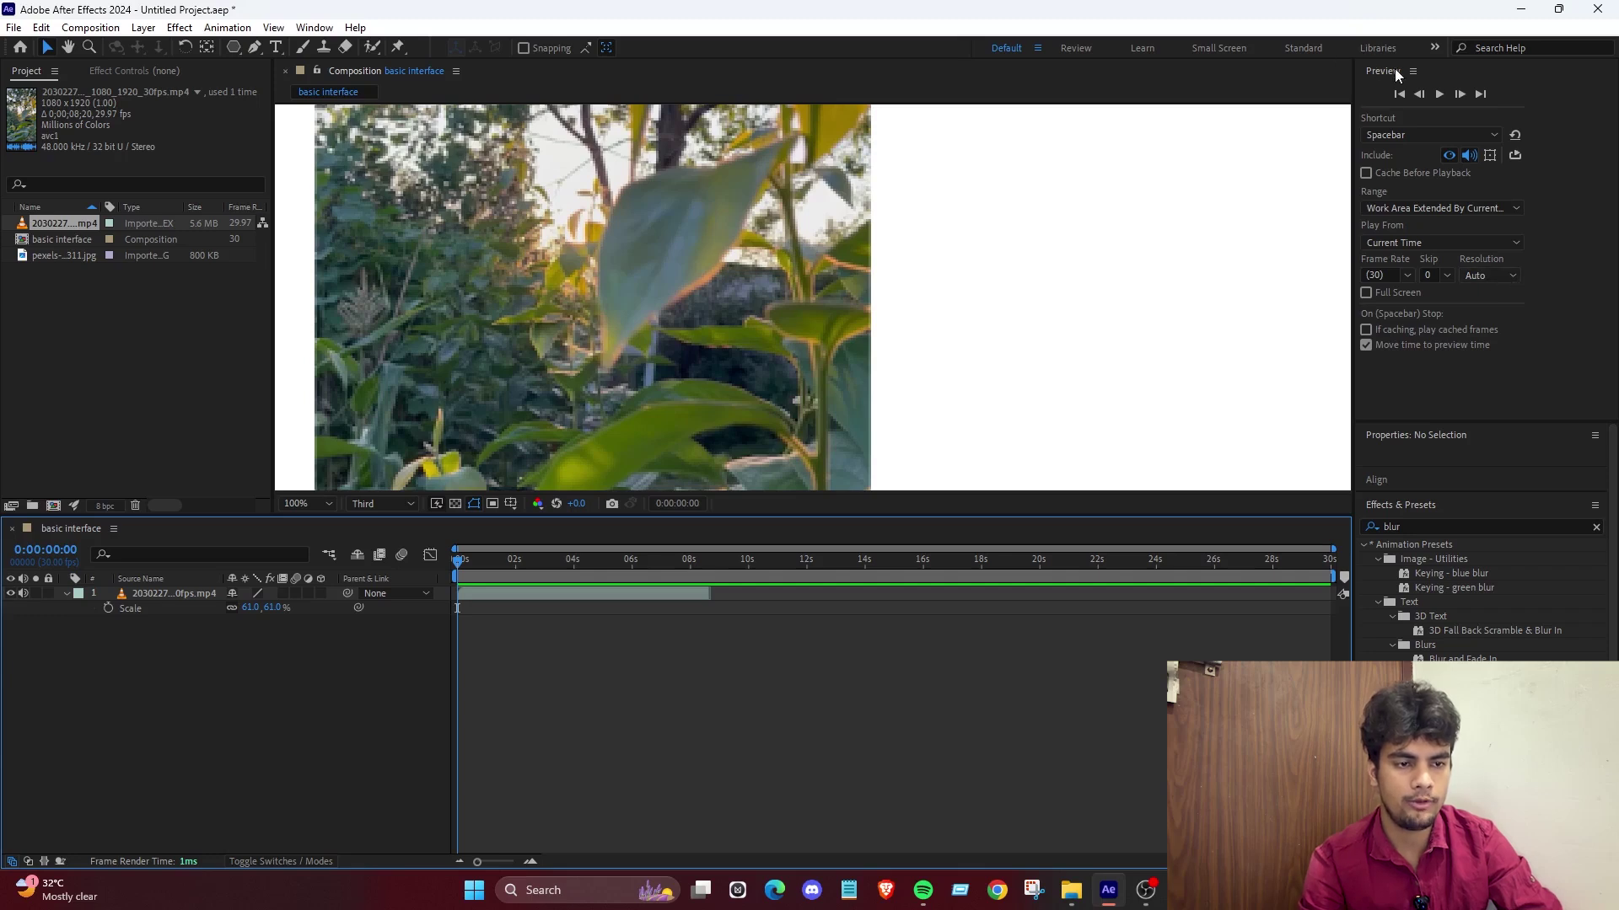
click(1504, 278)
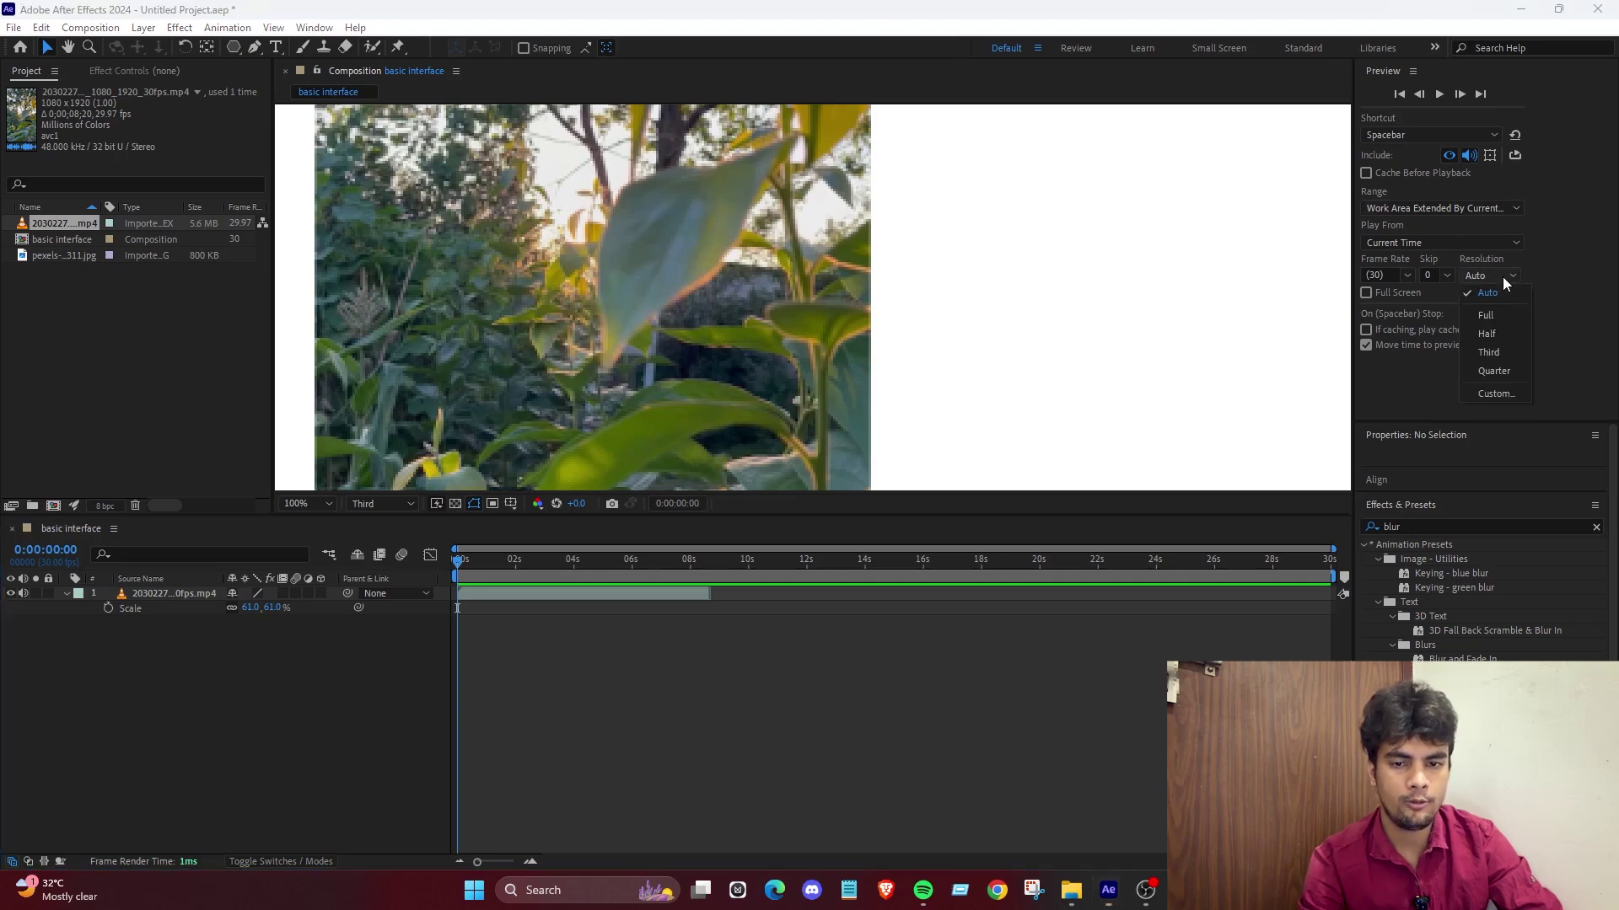
click(1502, 321)
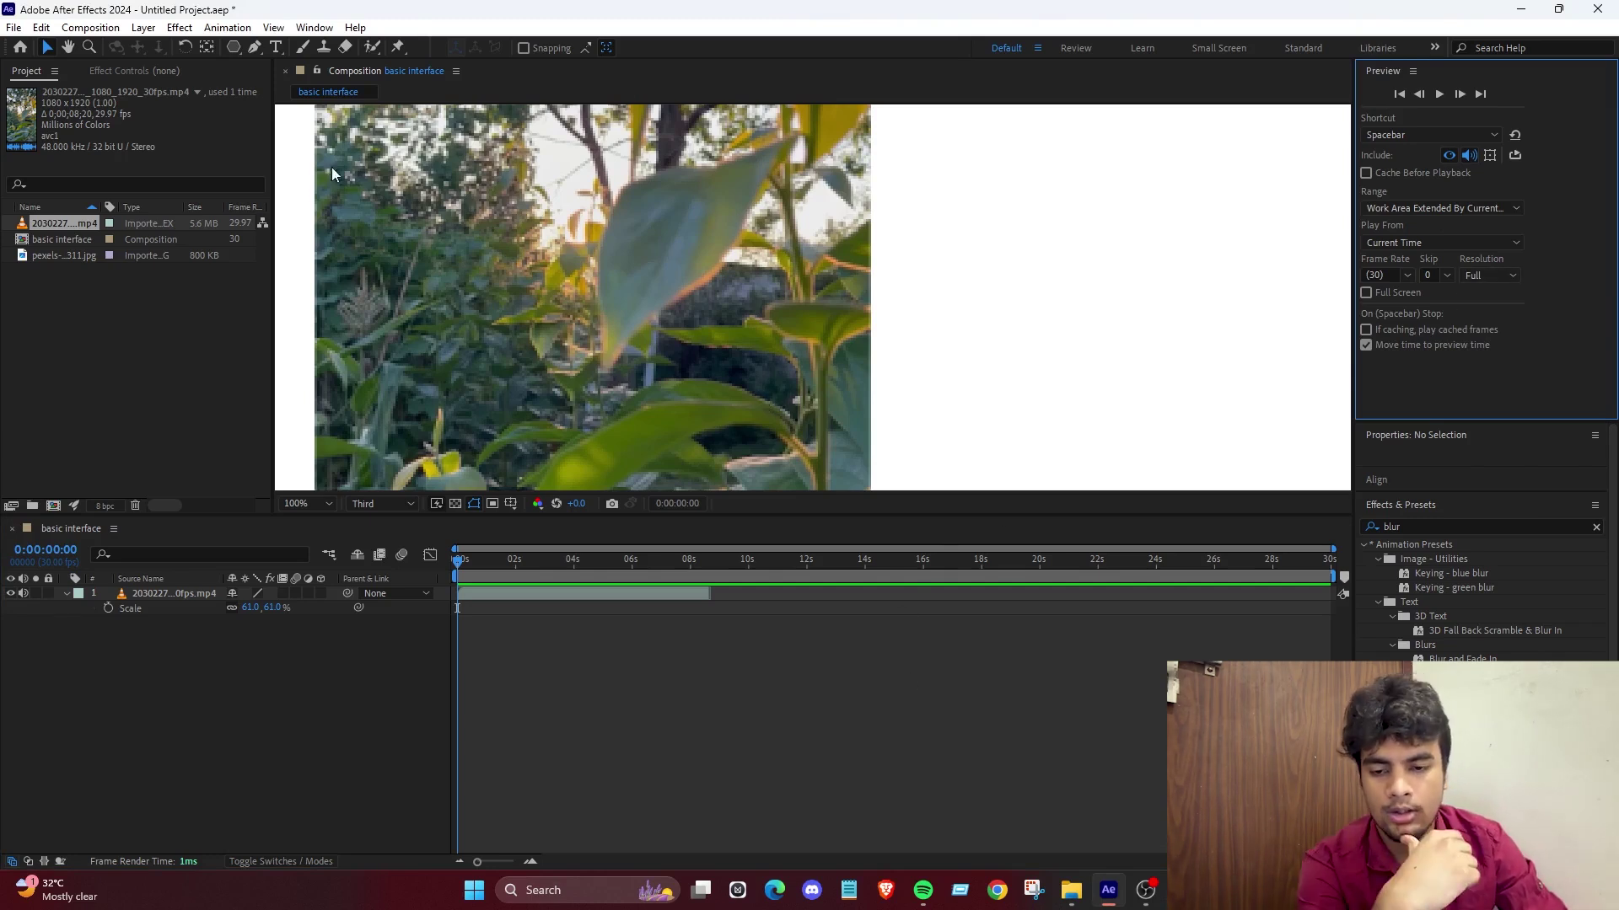
Check the composition viewer's resolution choices, play the plant video from the start, and return the playhead to the beginning.
click(387, 507)
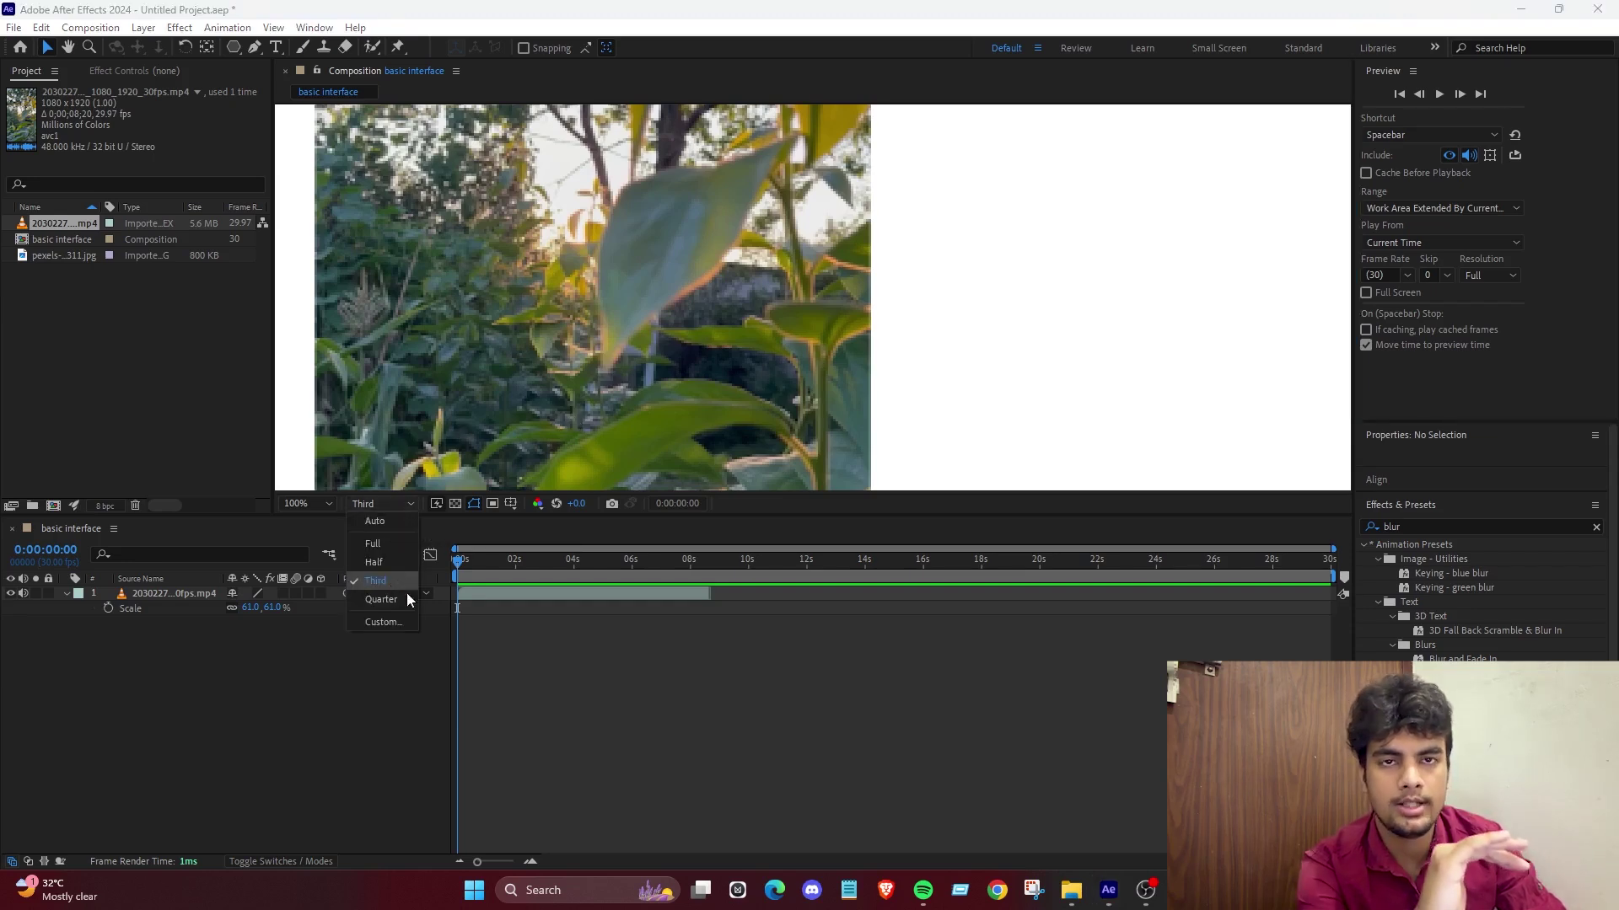
click(713, 690)
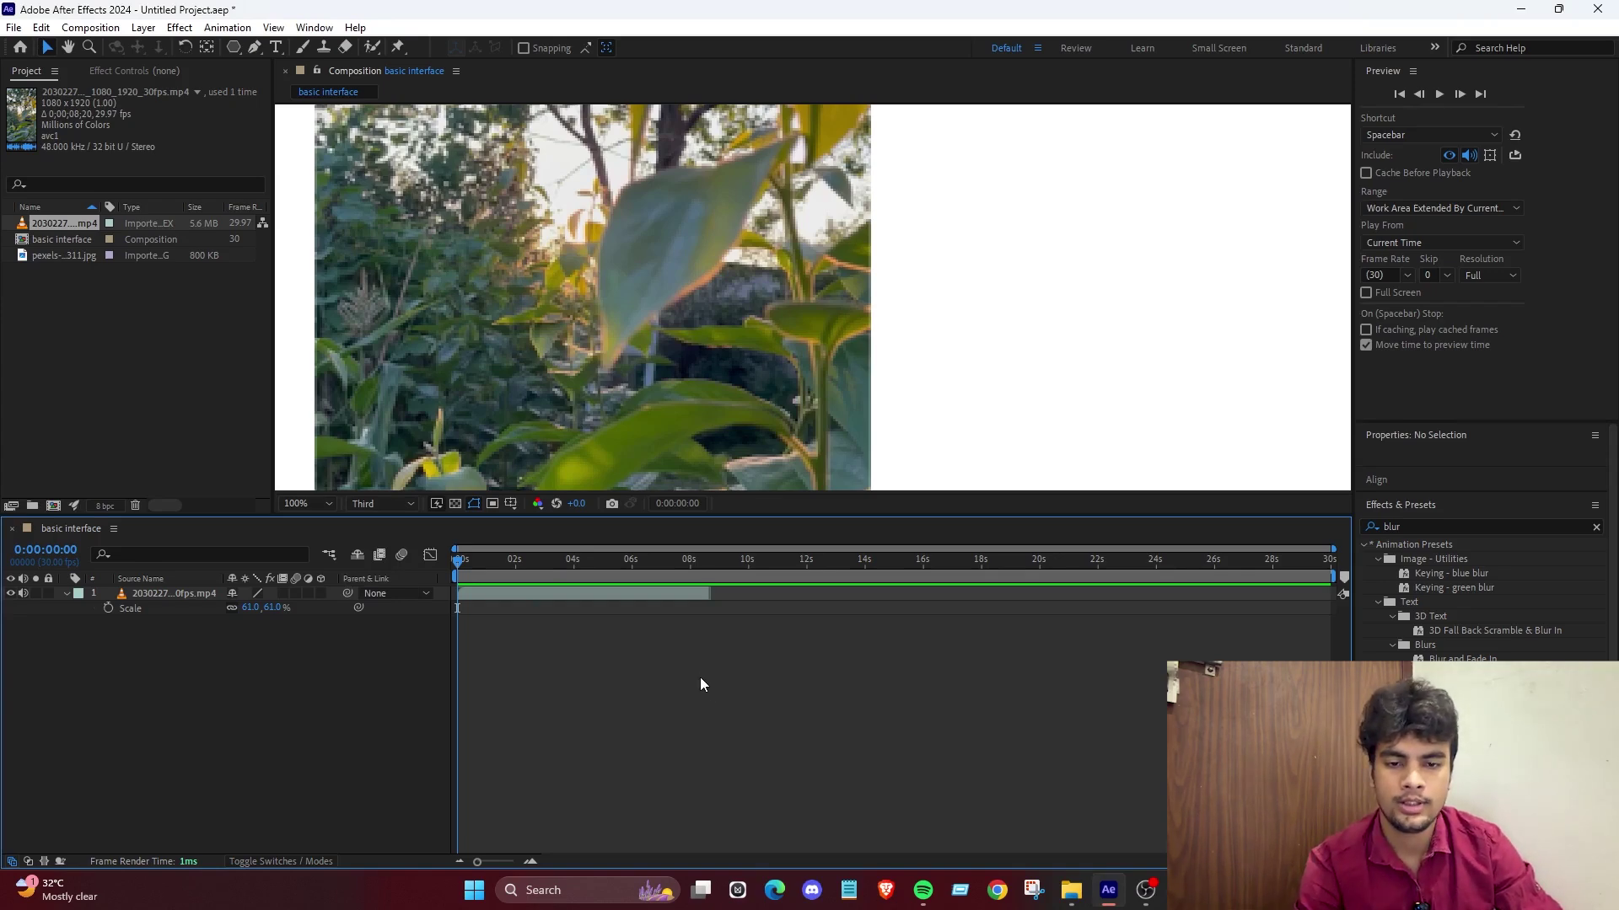
key(space)
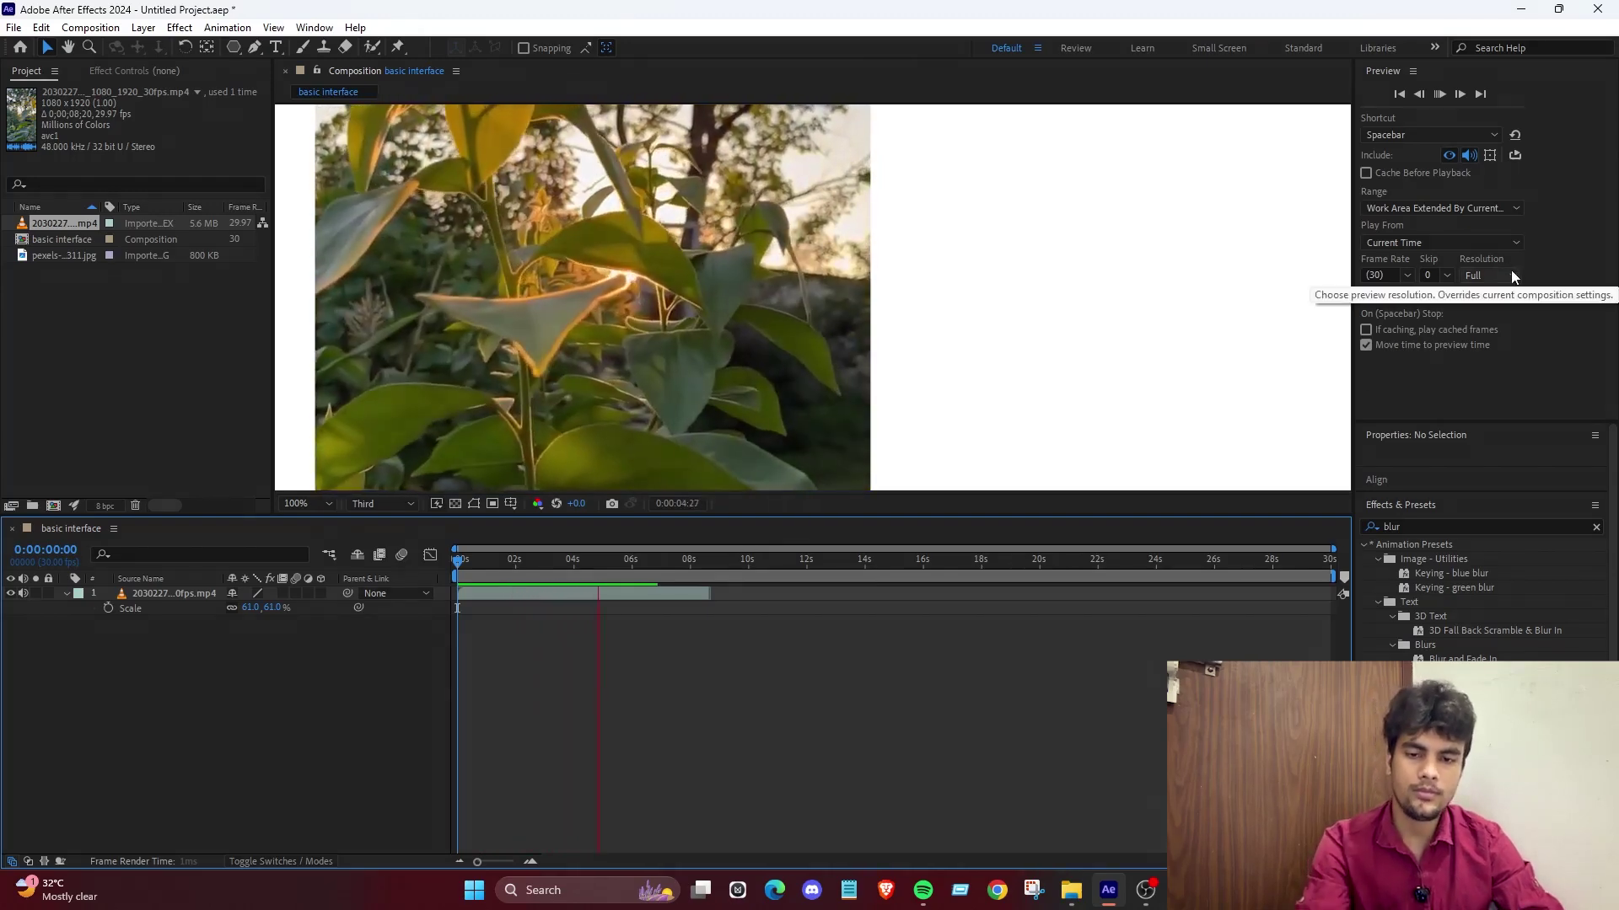
key(space)
drag(604, 563, 458, 563)
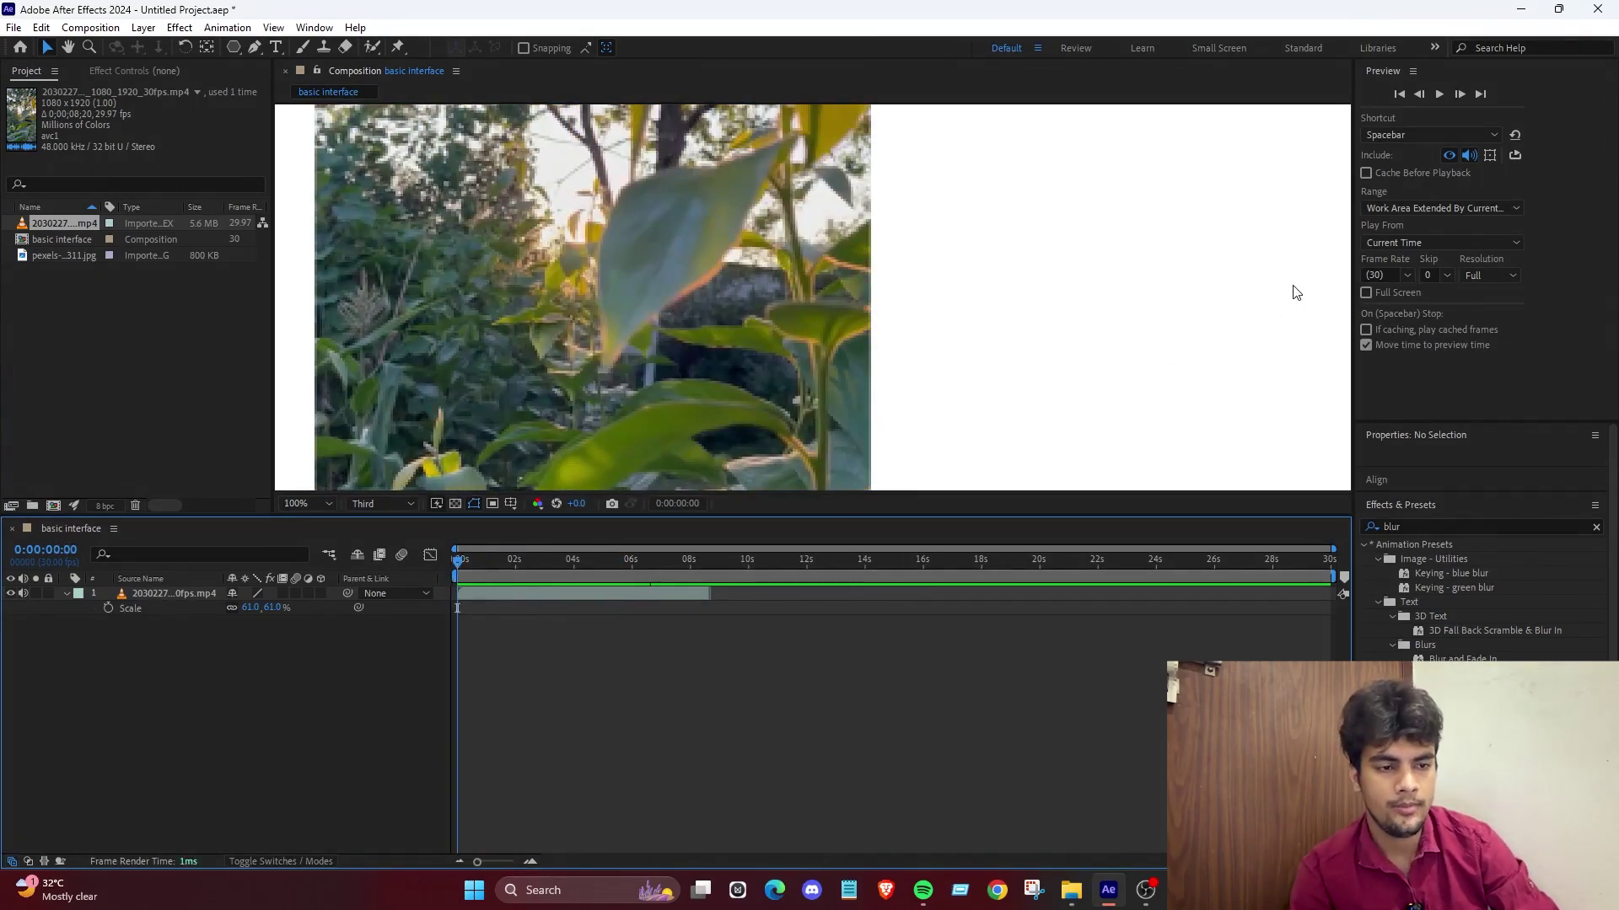
Set the playback preview resolution to Third and the composition viewer's resolution to Full.
click(1510, 275)
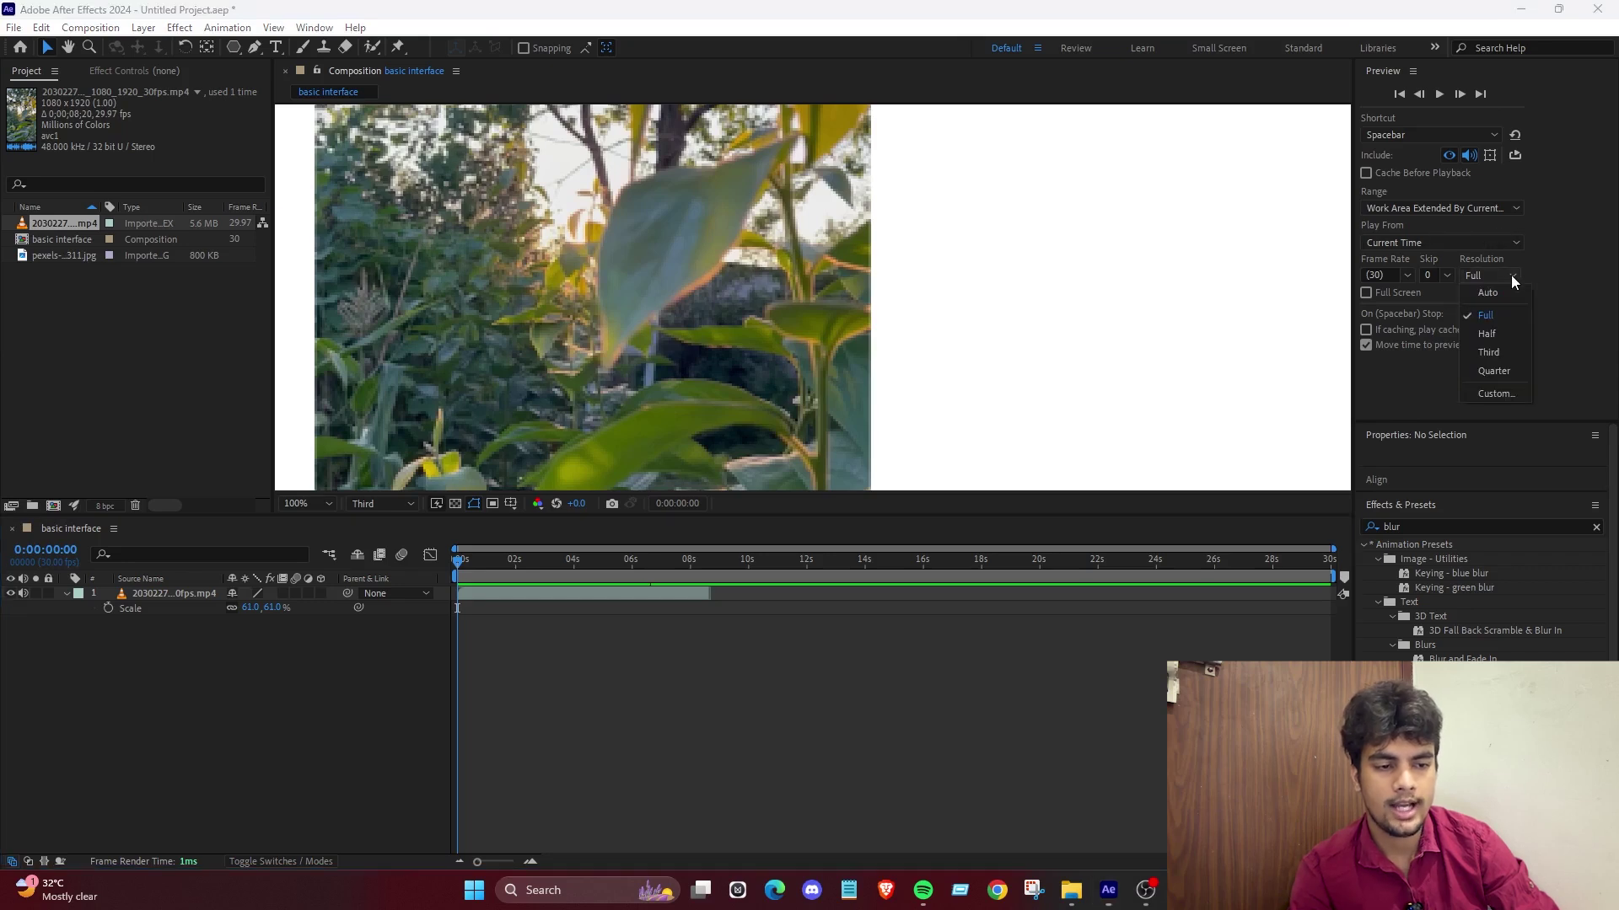
click(1505, 351)
click(387, 506)
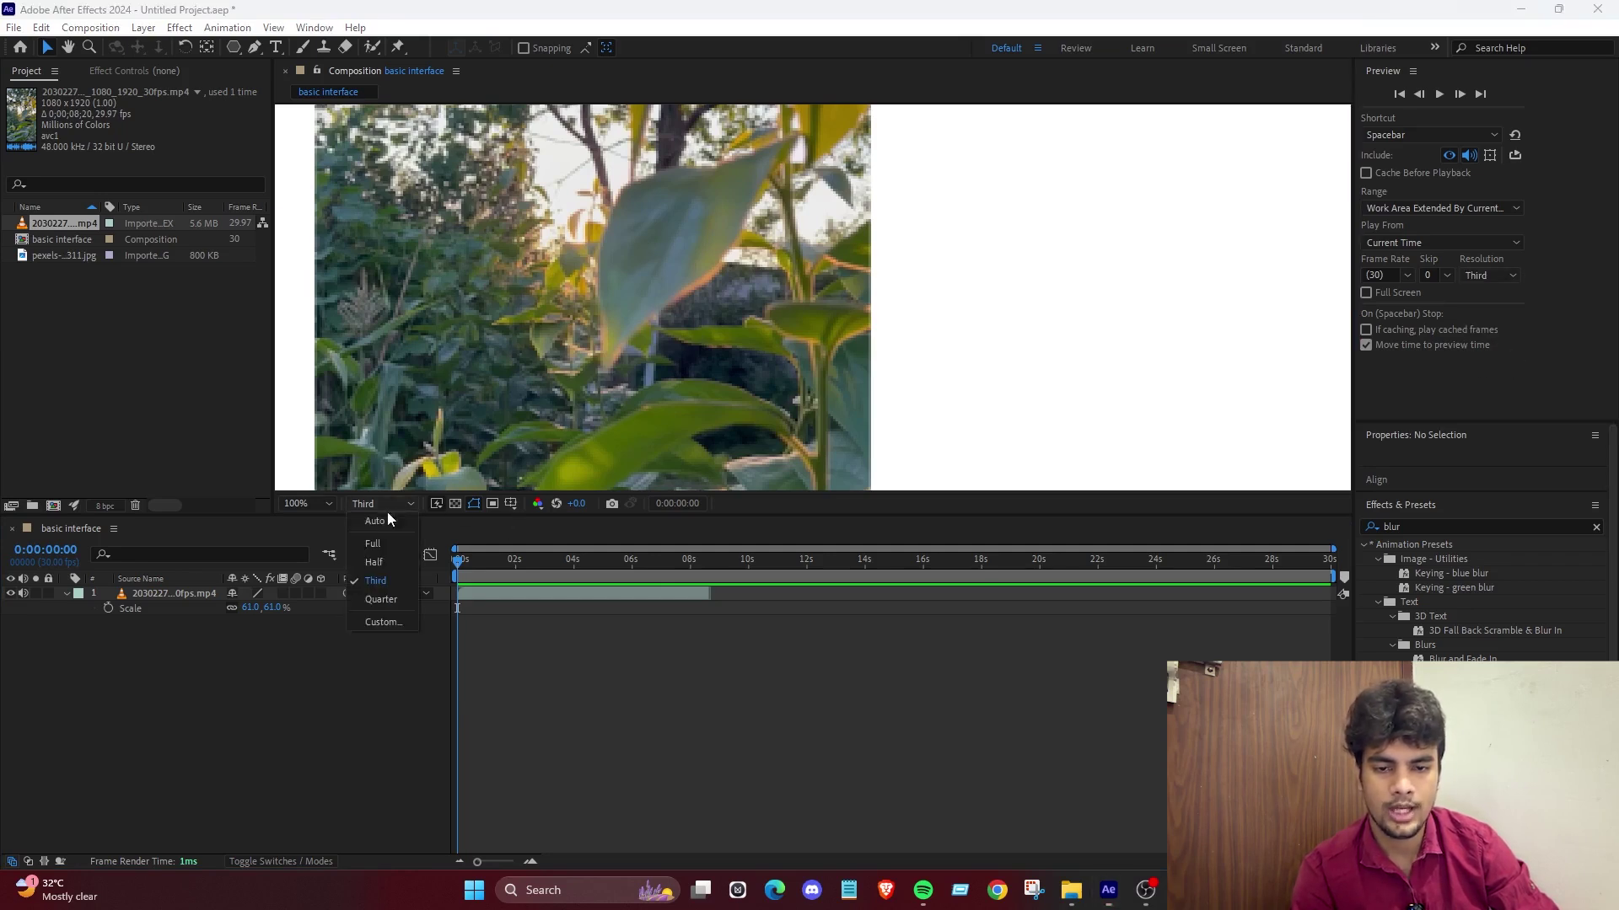
click(386, 546)
Play the plant video, view the whole composition at 25%, and return the playhead to the start.
drag(582, 388, 751, 371)
key(space)
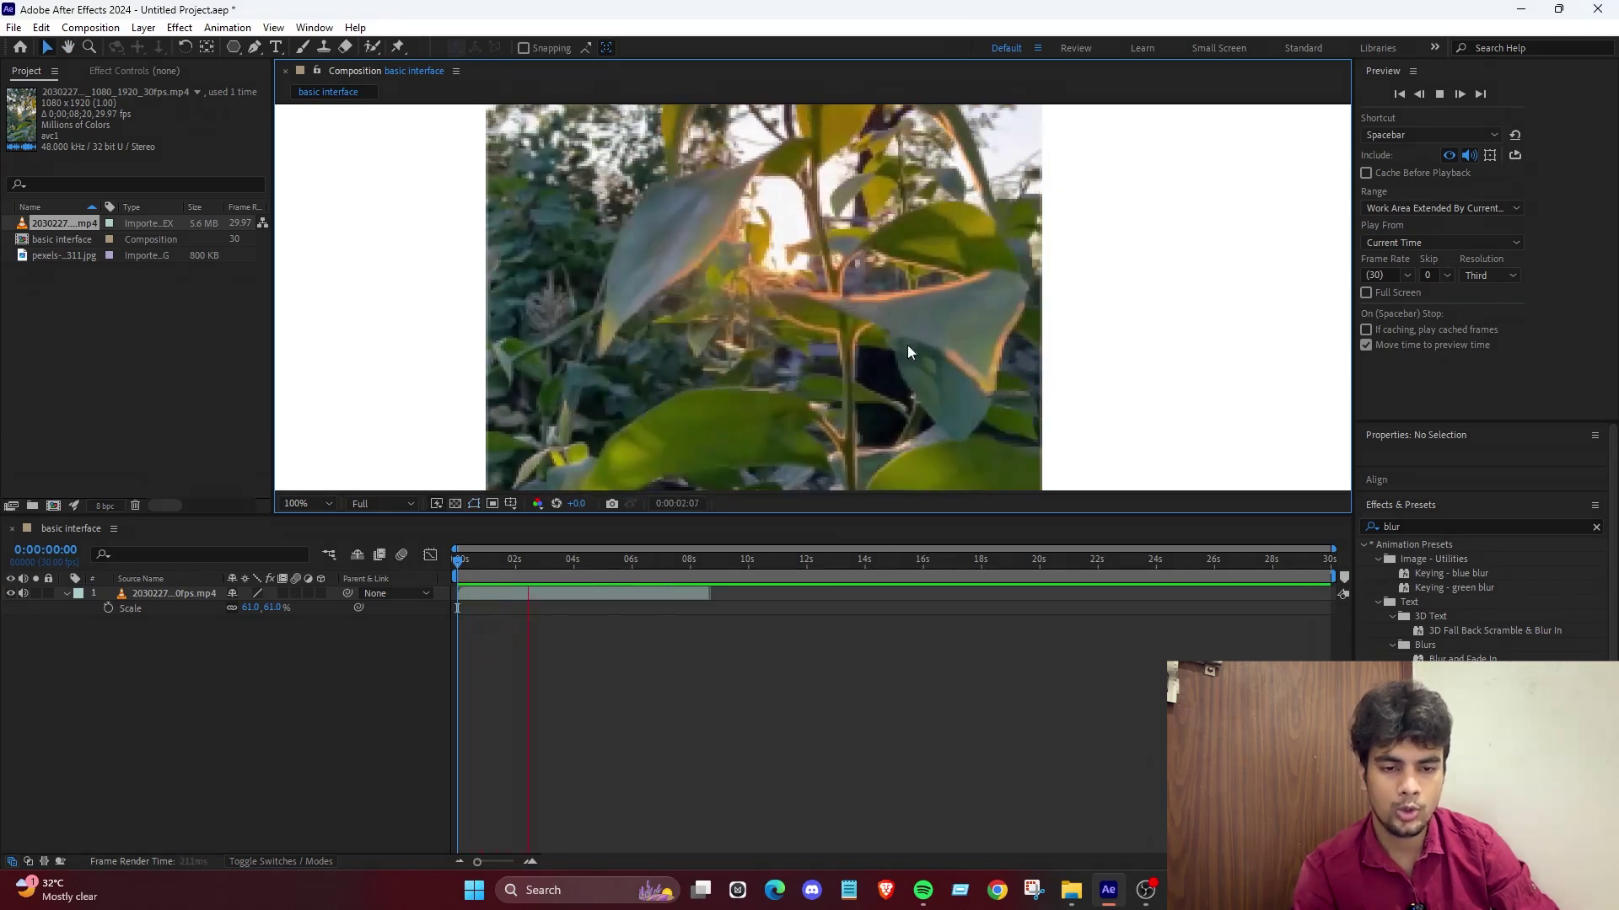
scroll(912, 354, down, 4)
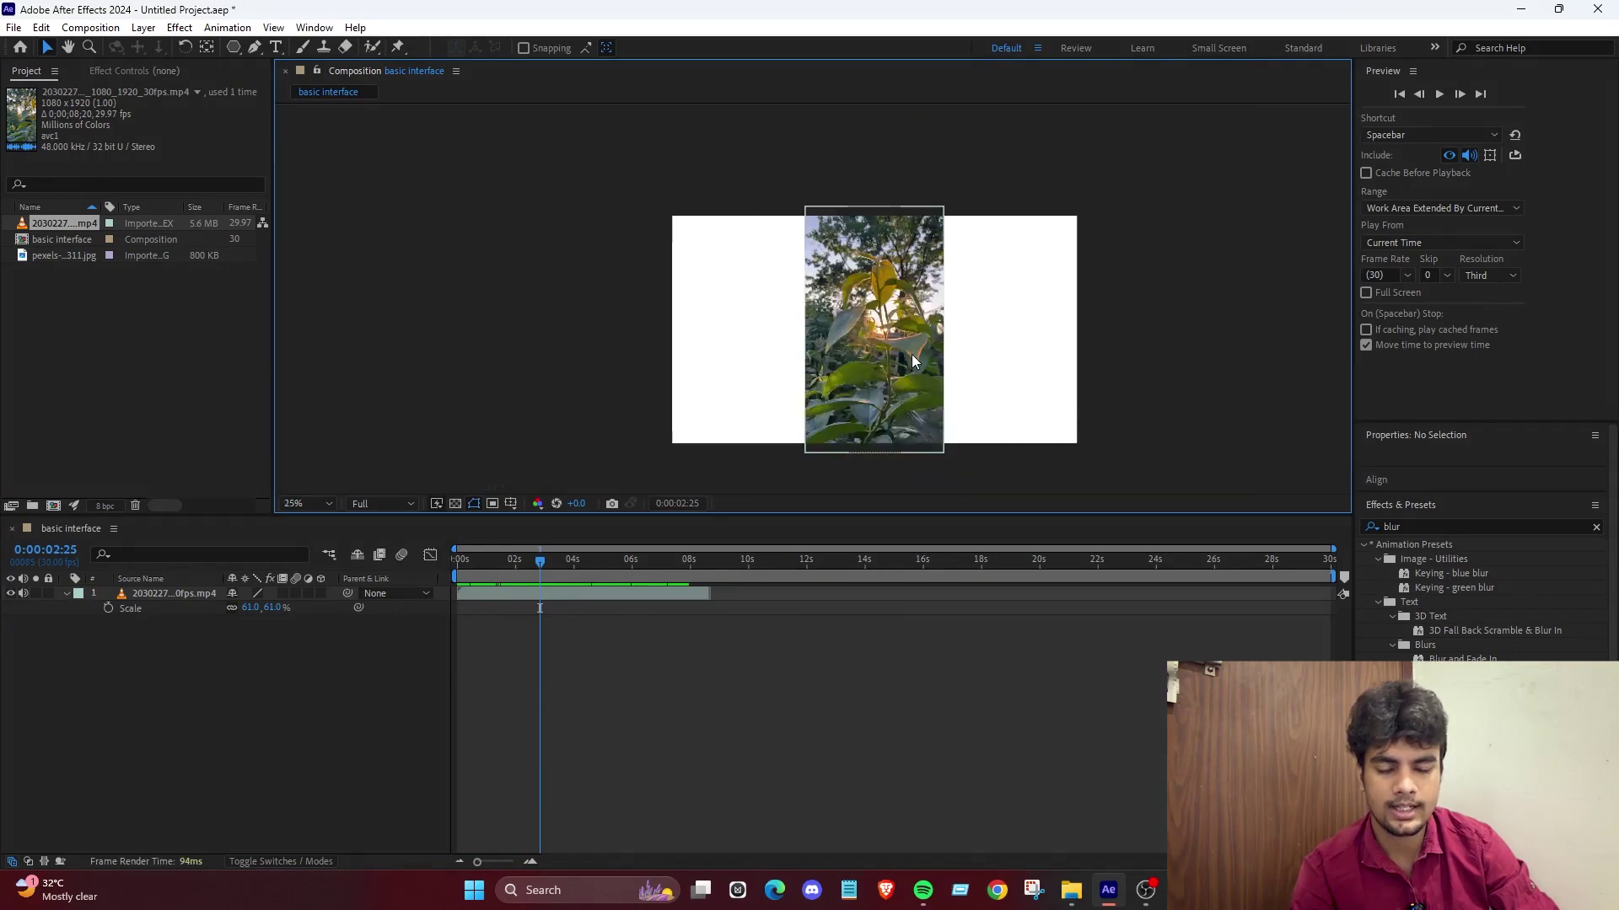
drag(997, 347, 975, 289)
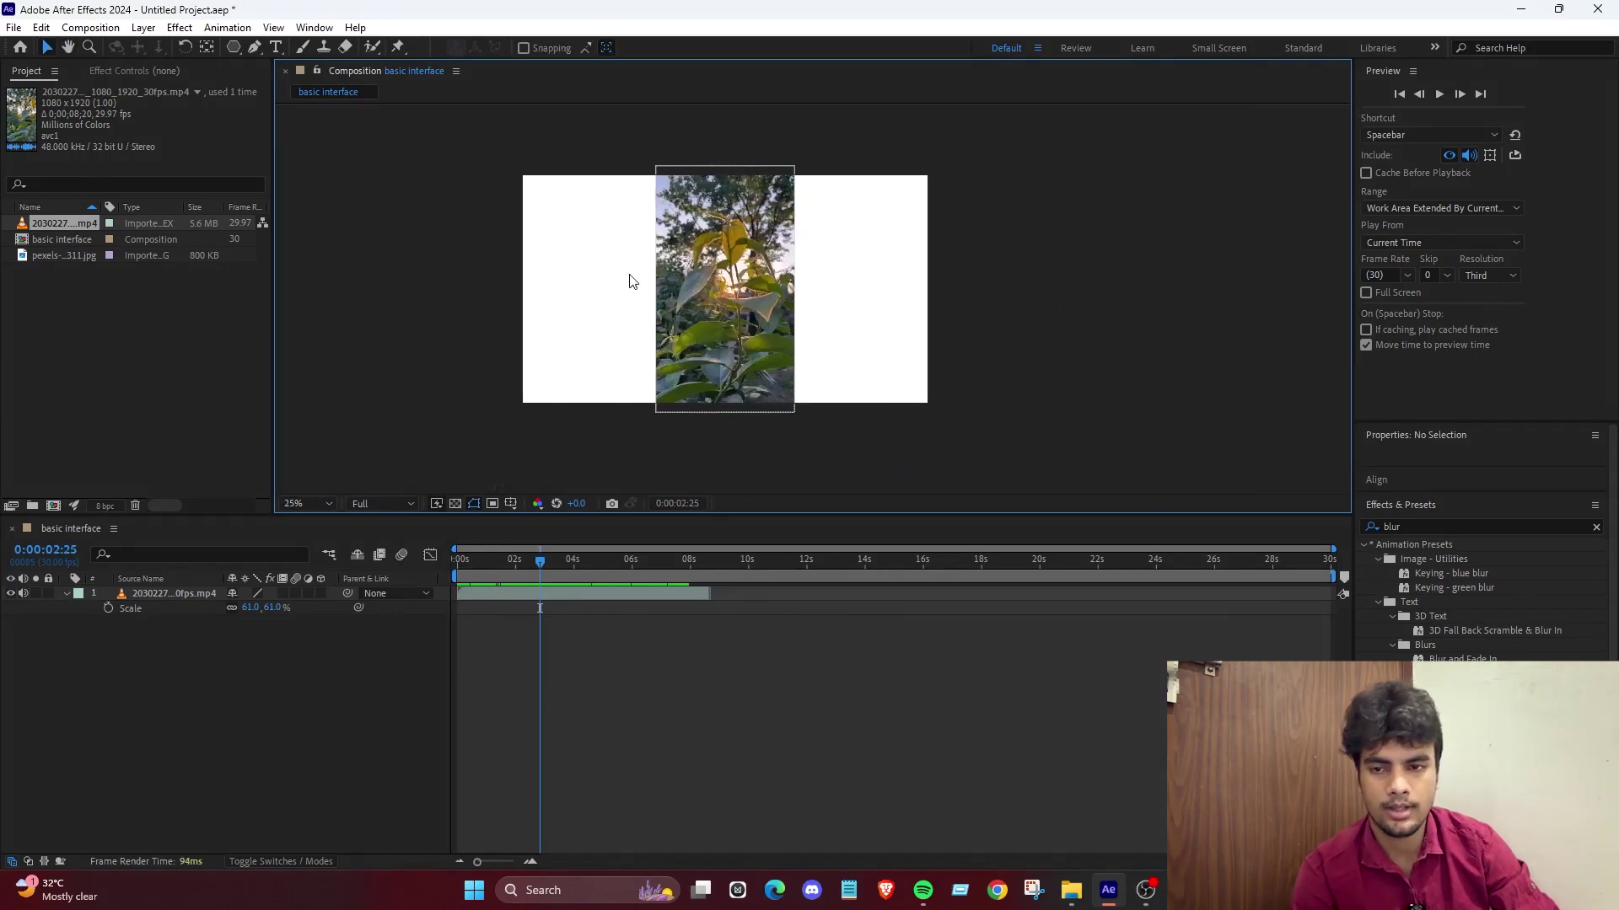
scroll(692, 283, up, 2)
scroll(692, 283, down, 2)
key(Home)
Look over the composition commands and the editing commands, including the preferences categories.
key(alt+c)
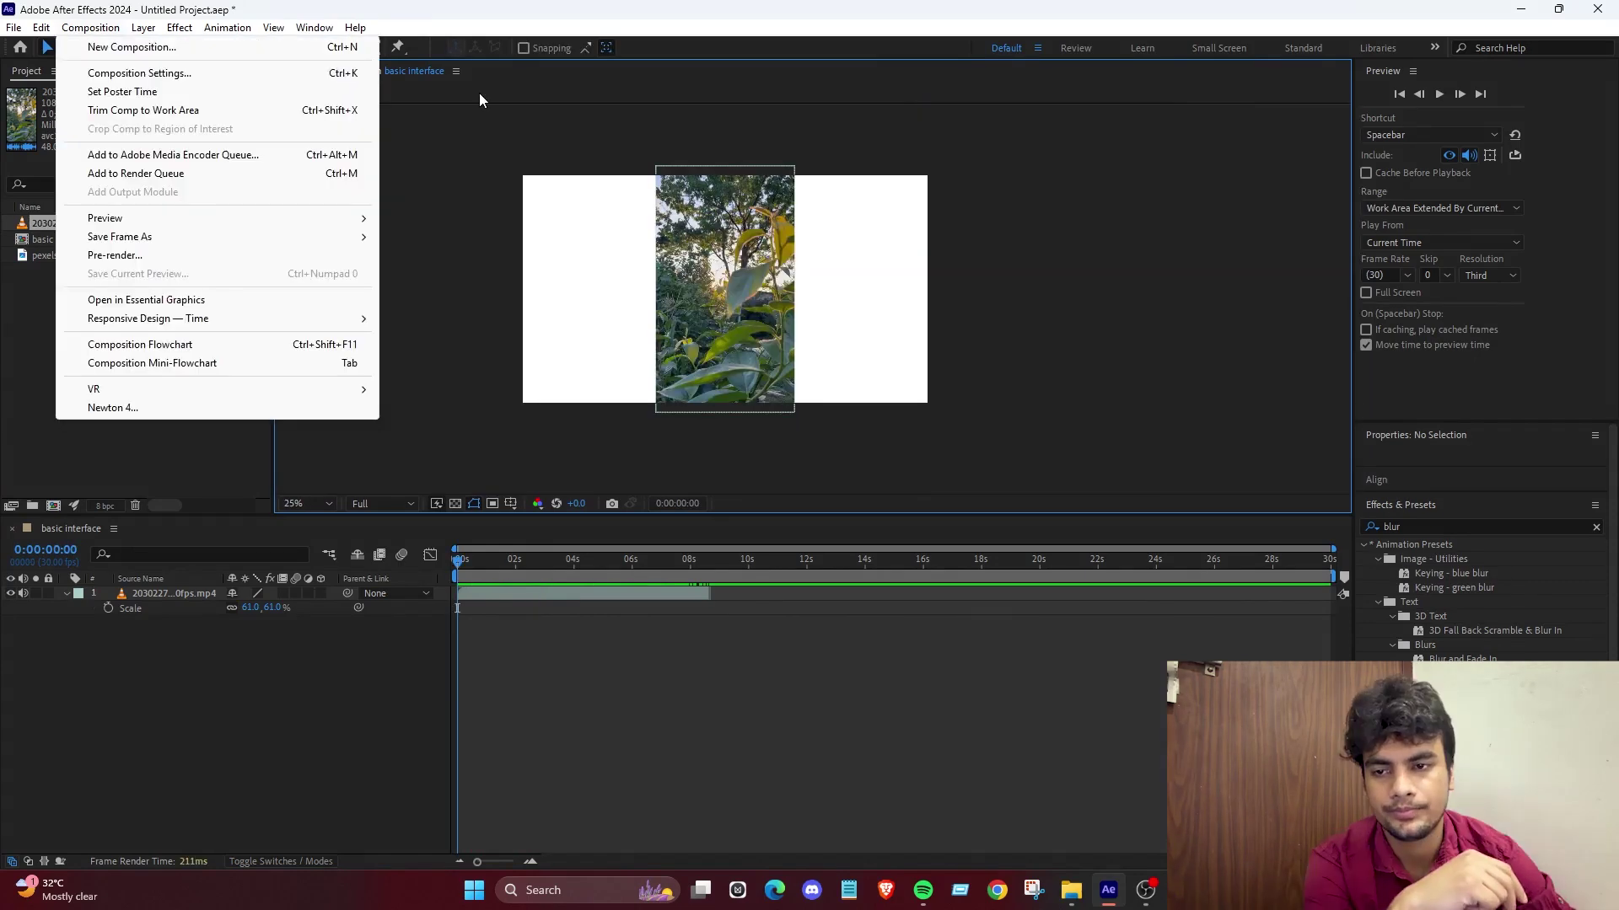
key(Left)
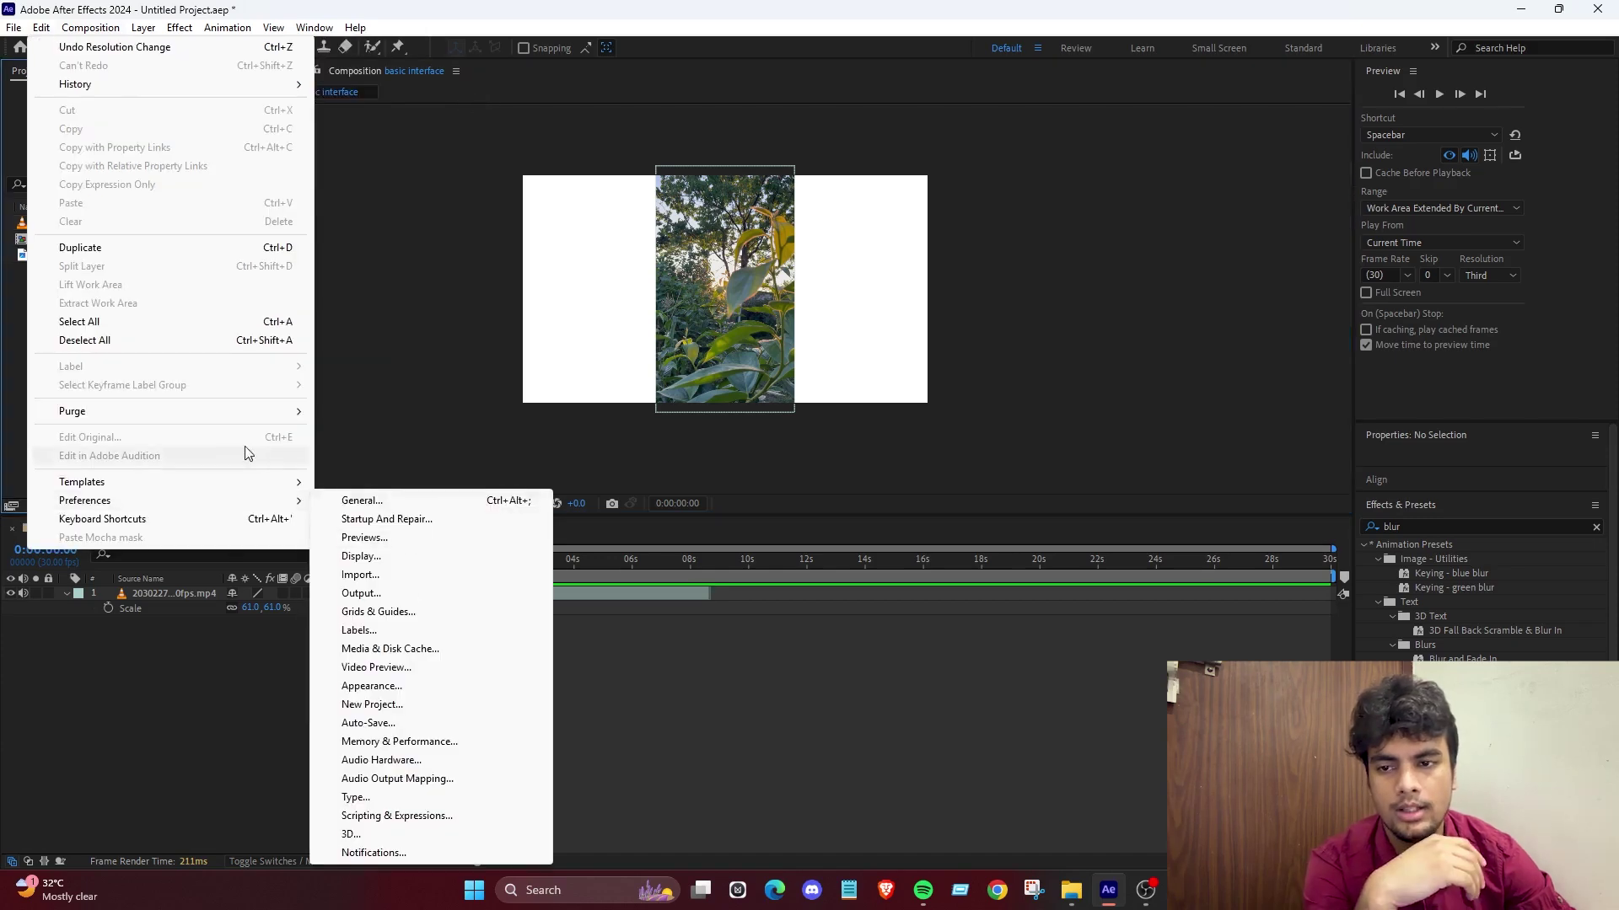
mouse_move(150, 32)
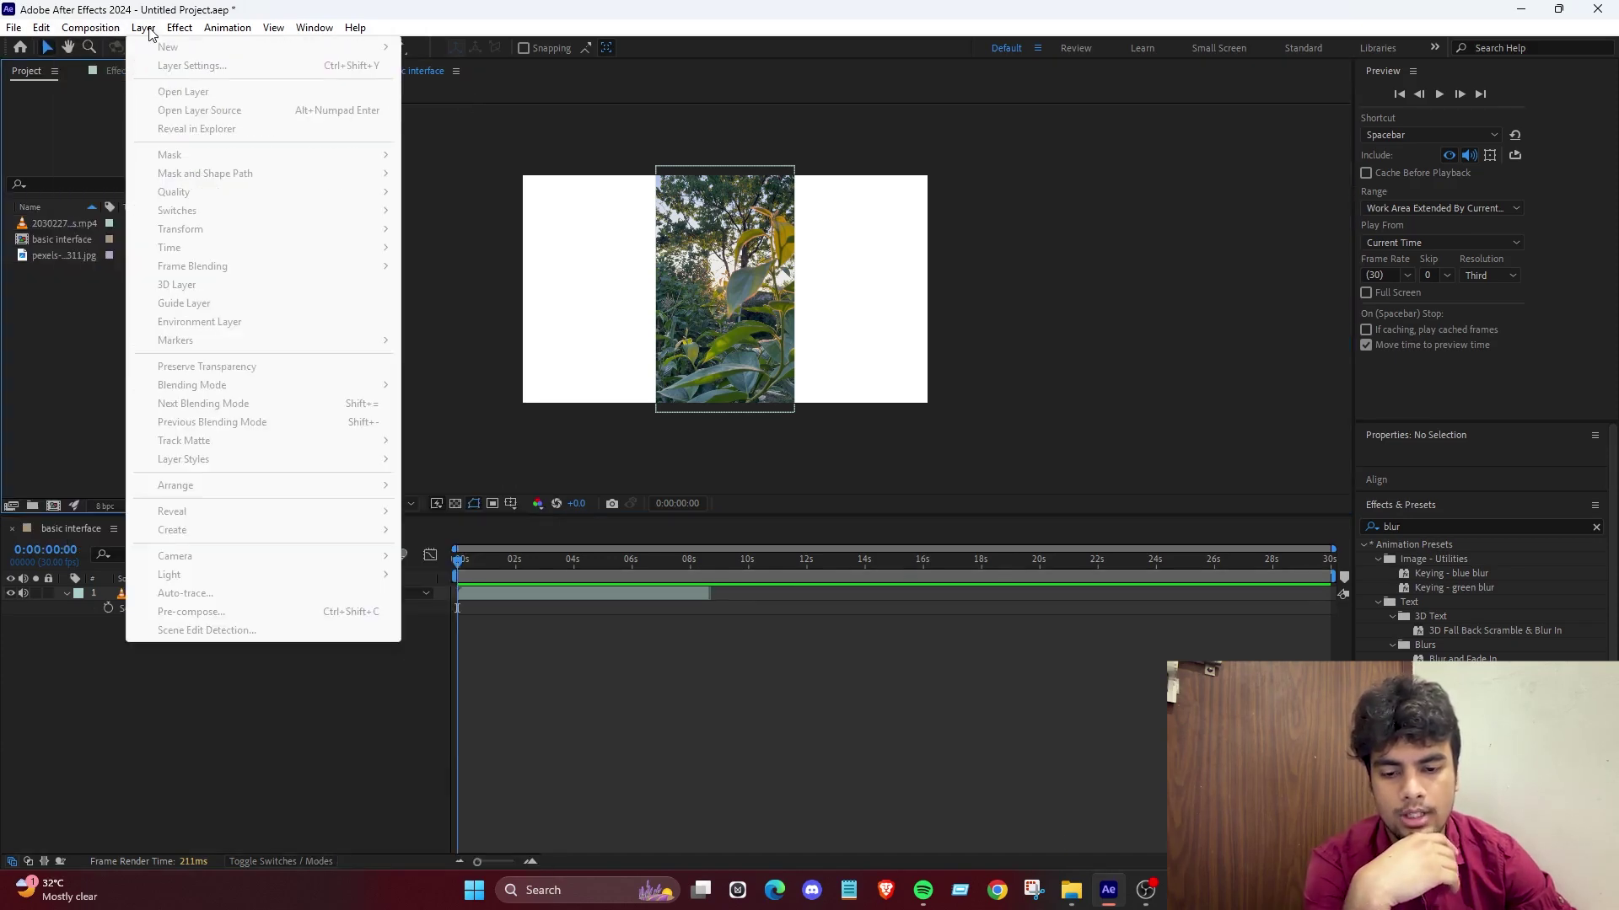
click(482, 863)
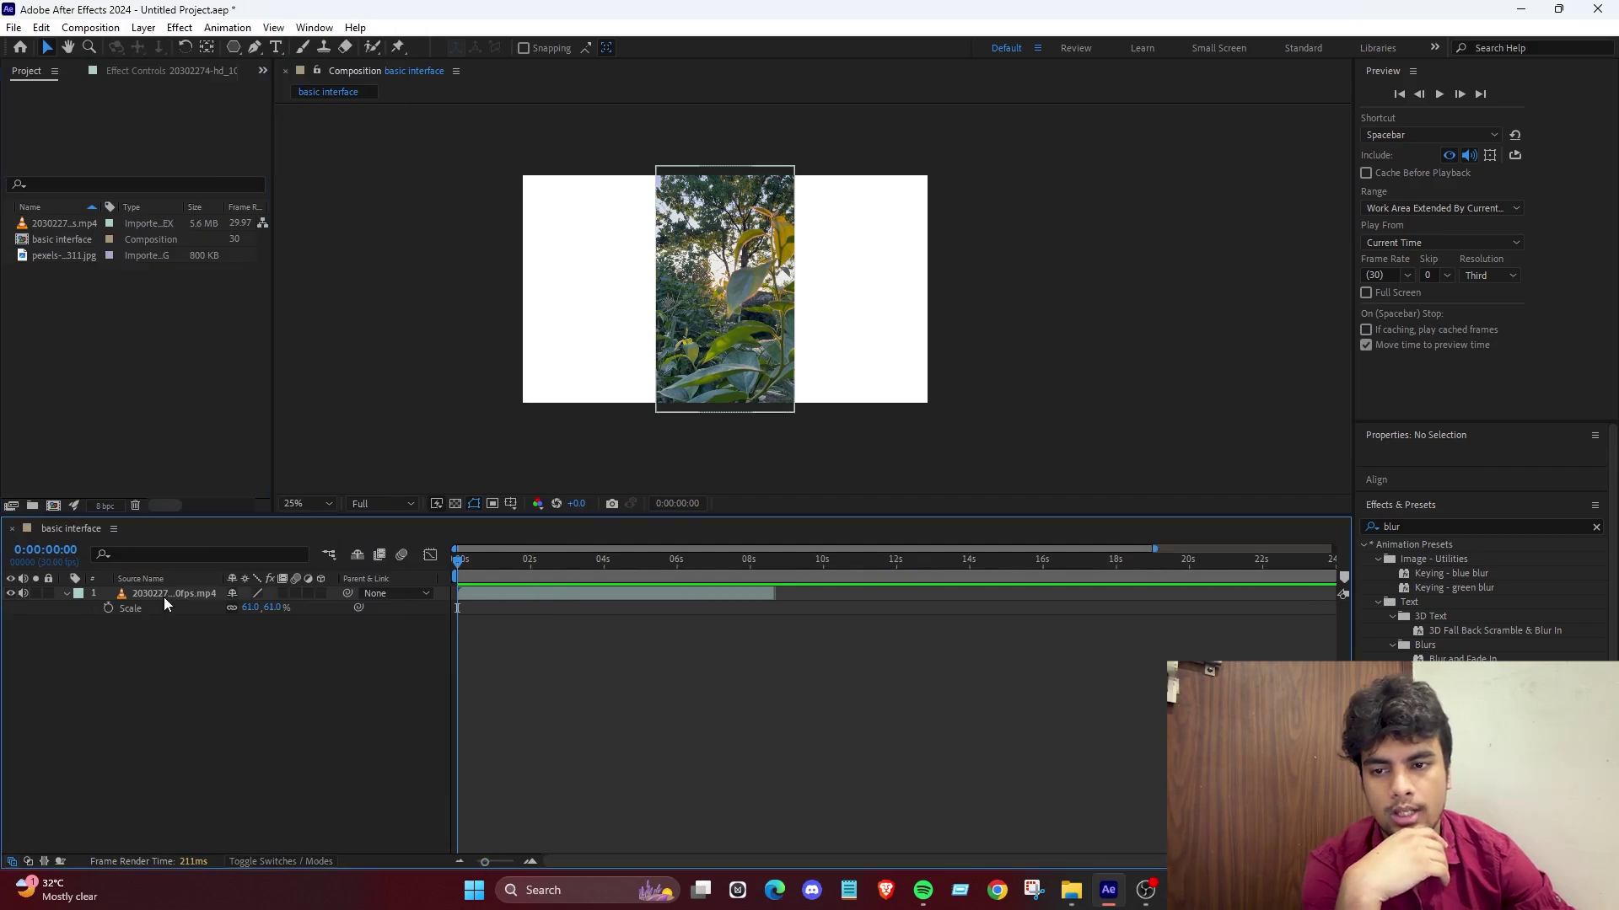
Select the plant video layer and review the layer commands available for it.
click(163, 597)
click(145, 28)
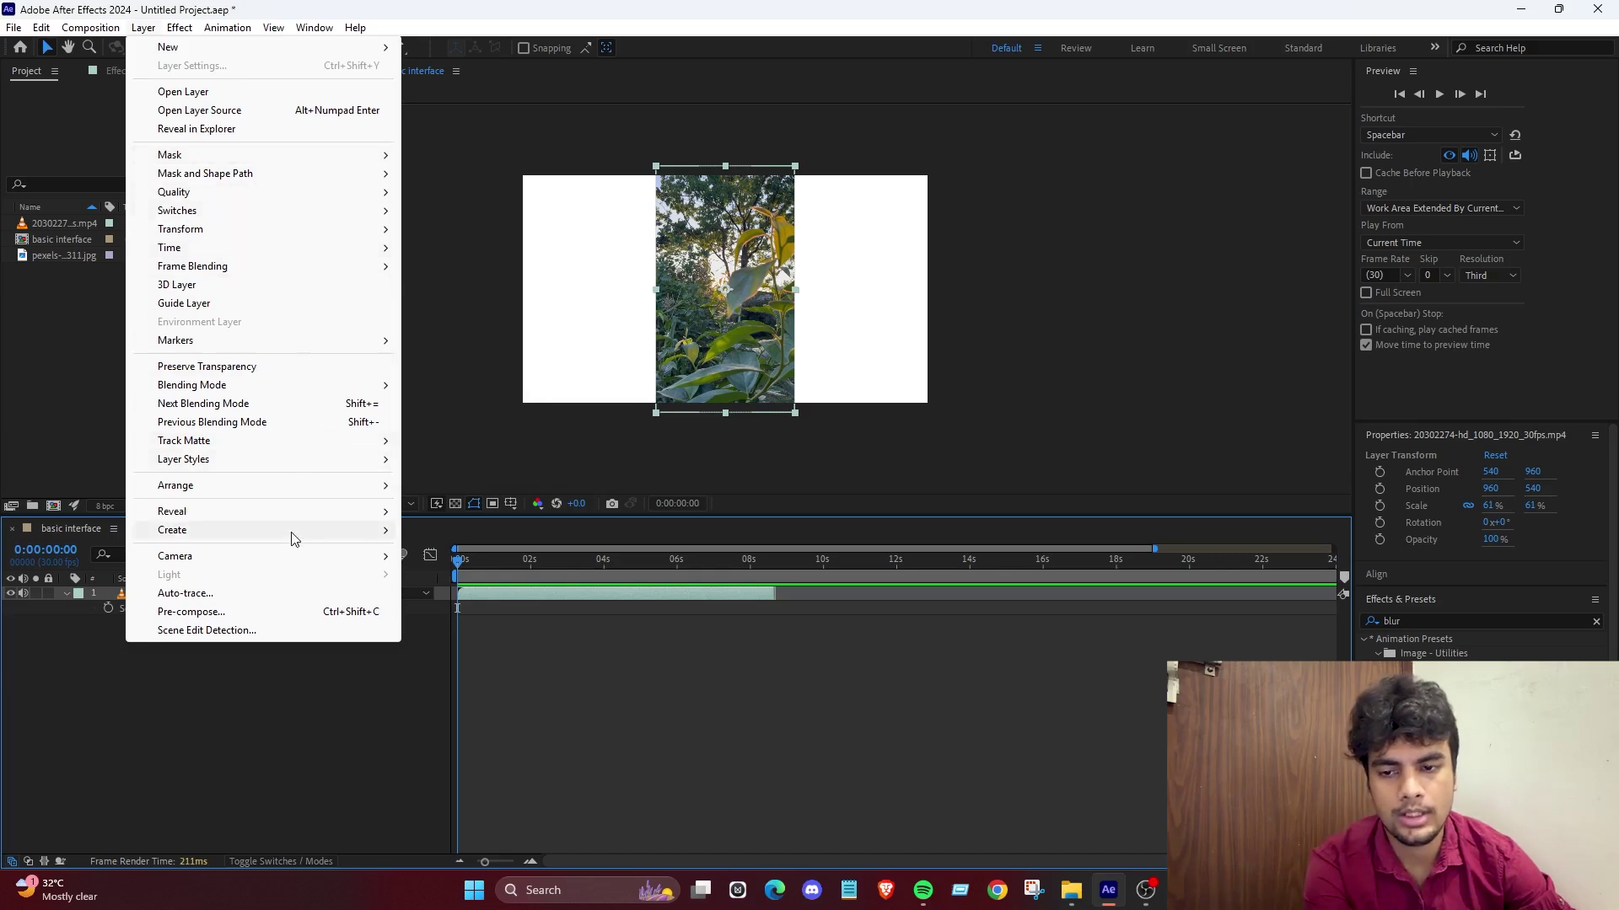
mouse_move(267, 252)
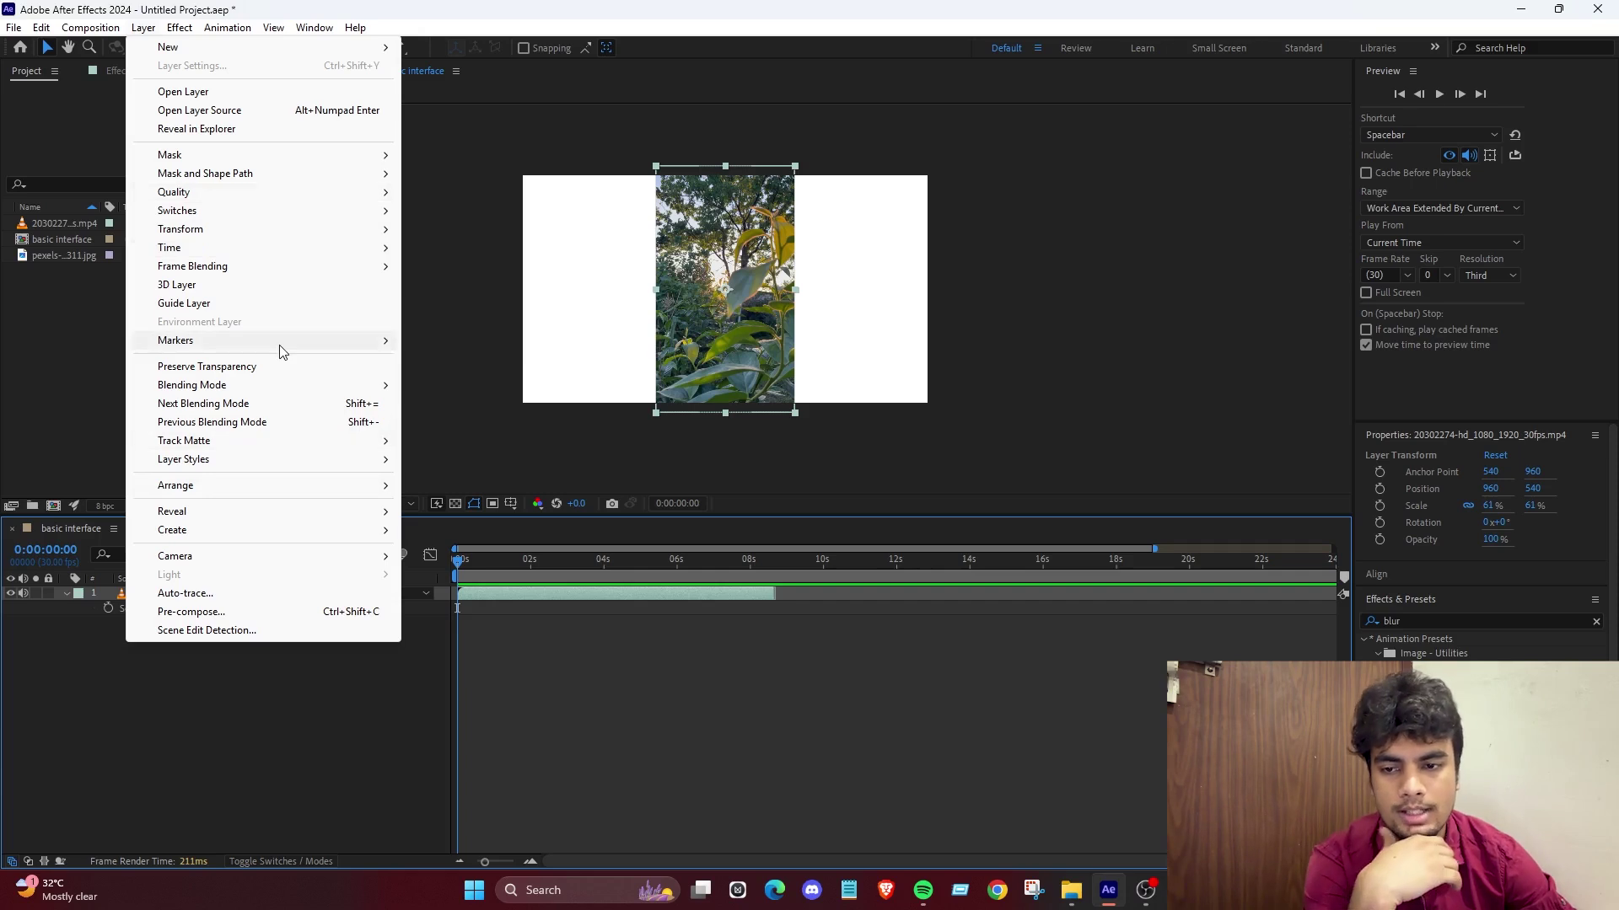
mouse_move(282, 348)
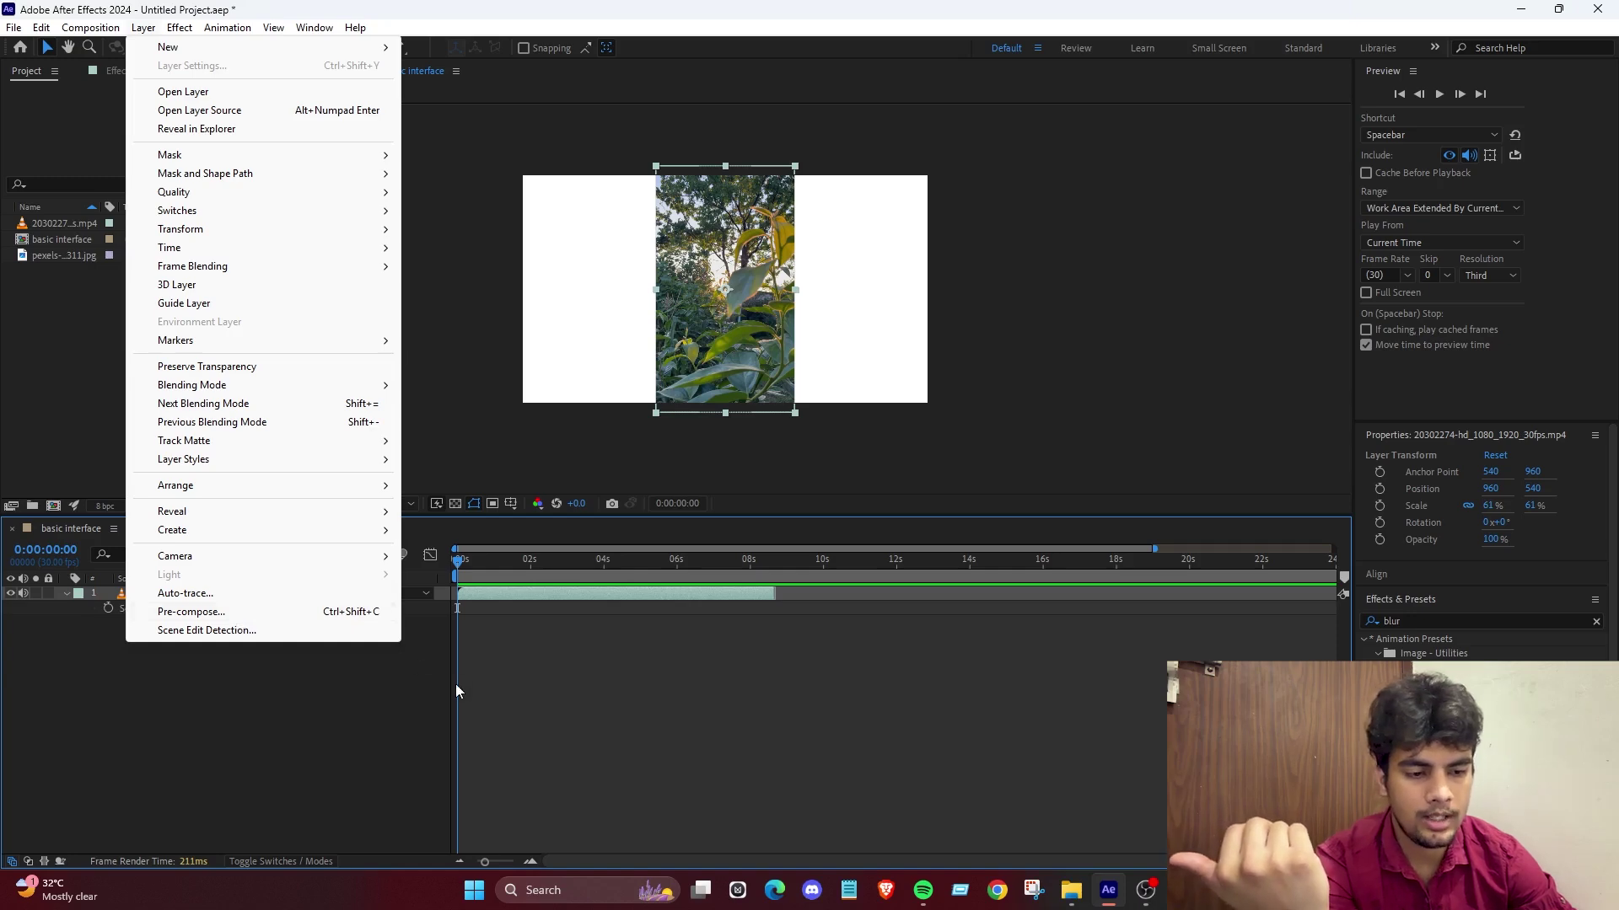
click(634, 759)
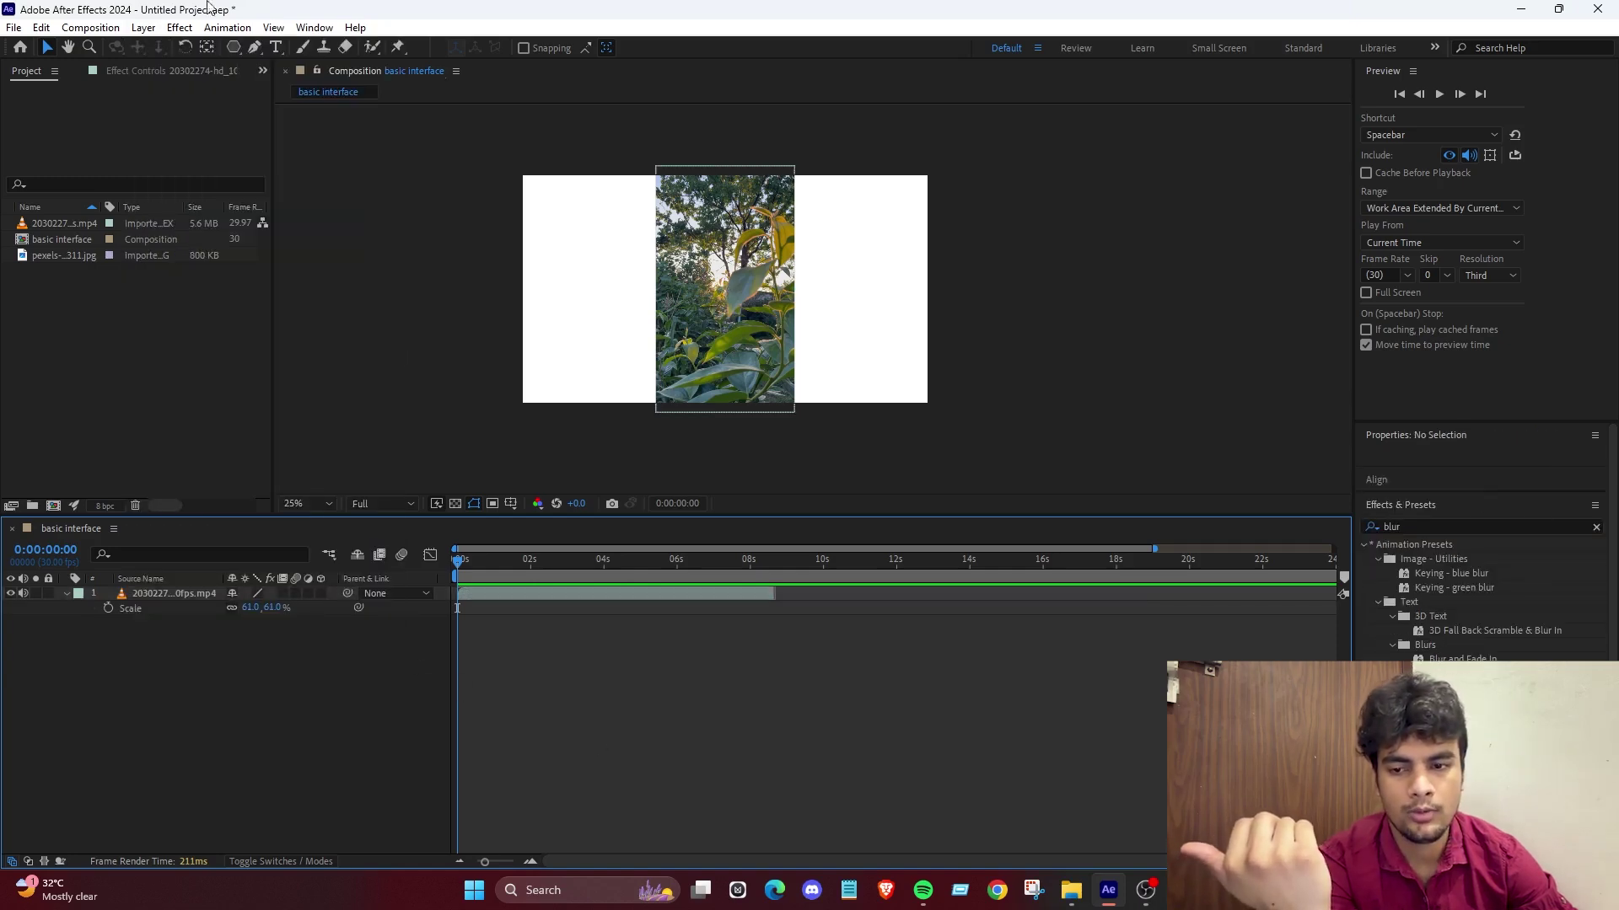
Select the plant video layer and browse the effect categories, including the Channel and Distort effects.
click(180, 28)
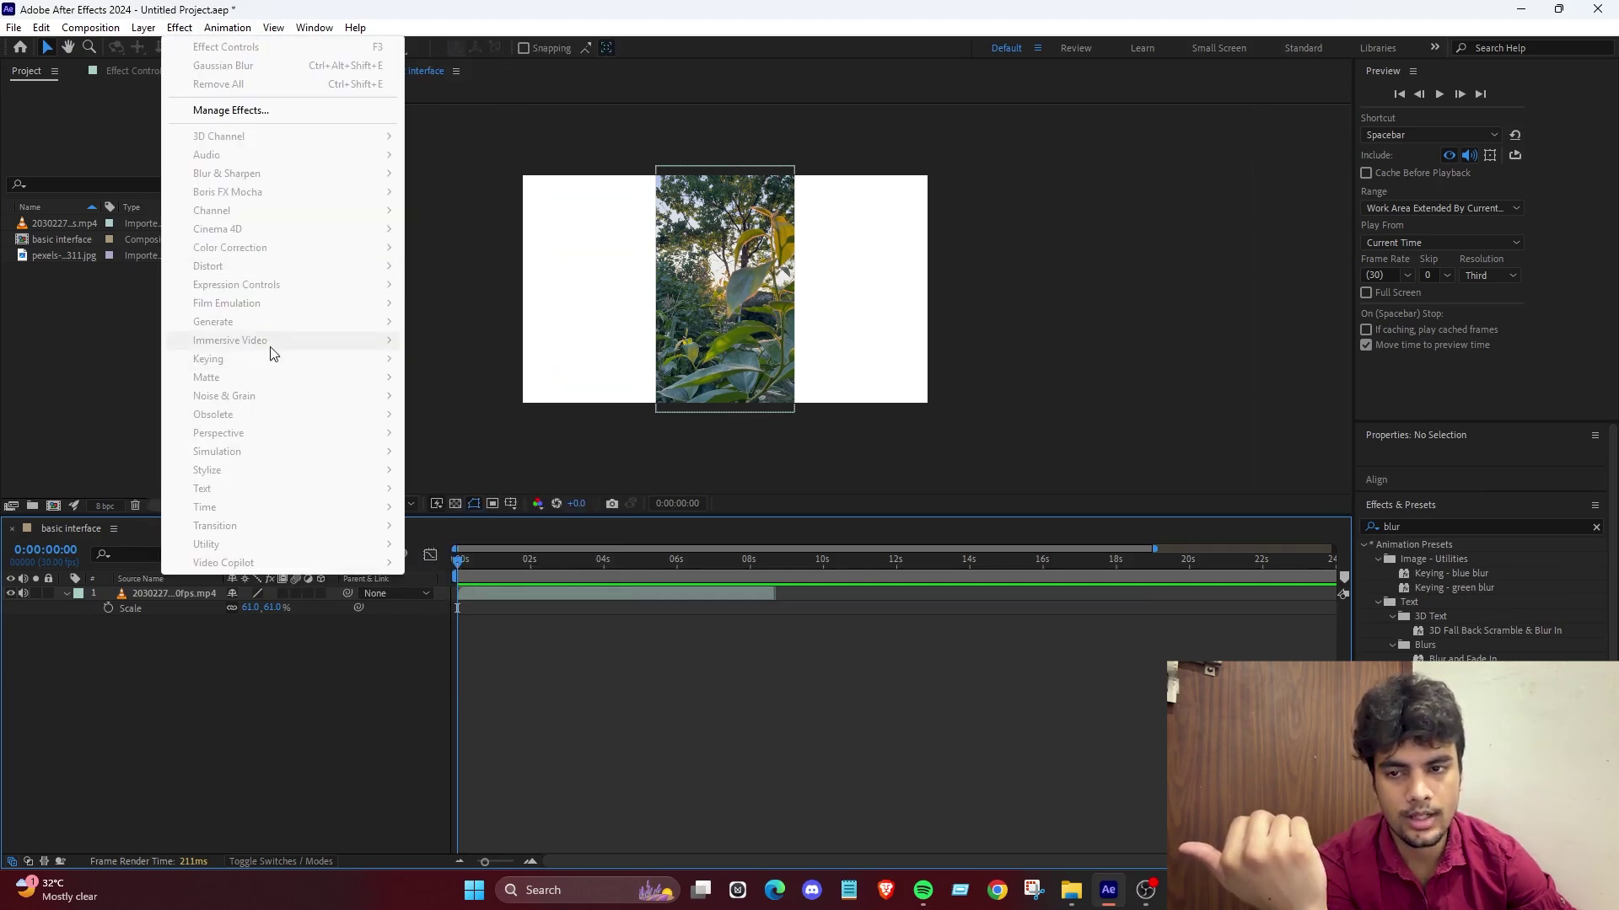
click(231, 586)
click(182, 595)
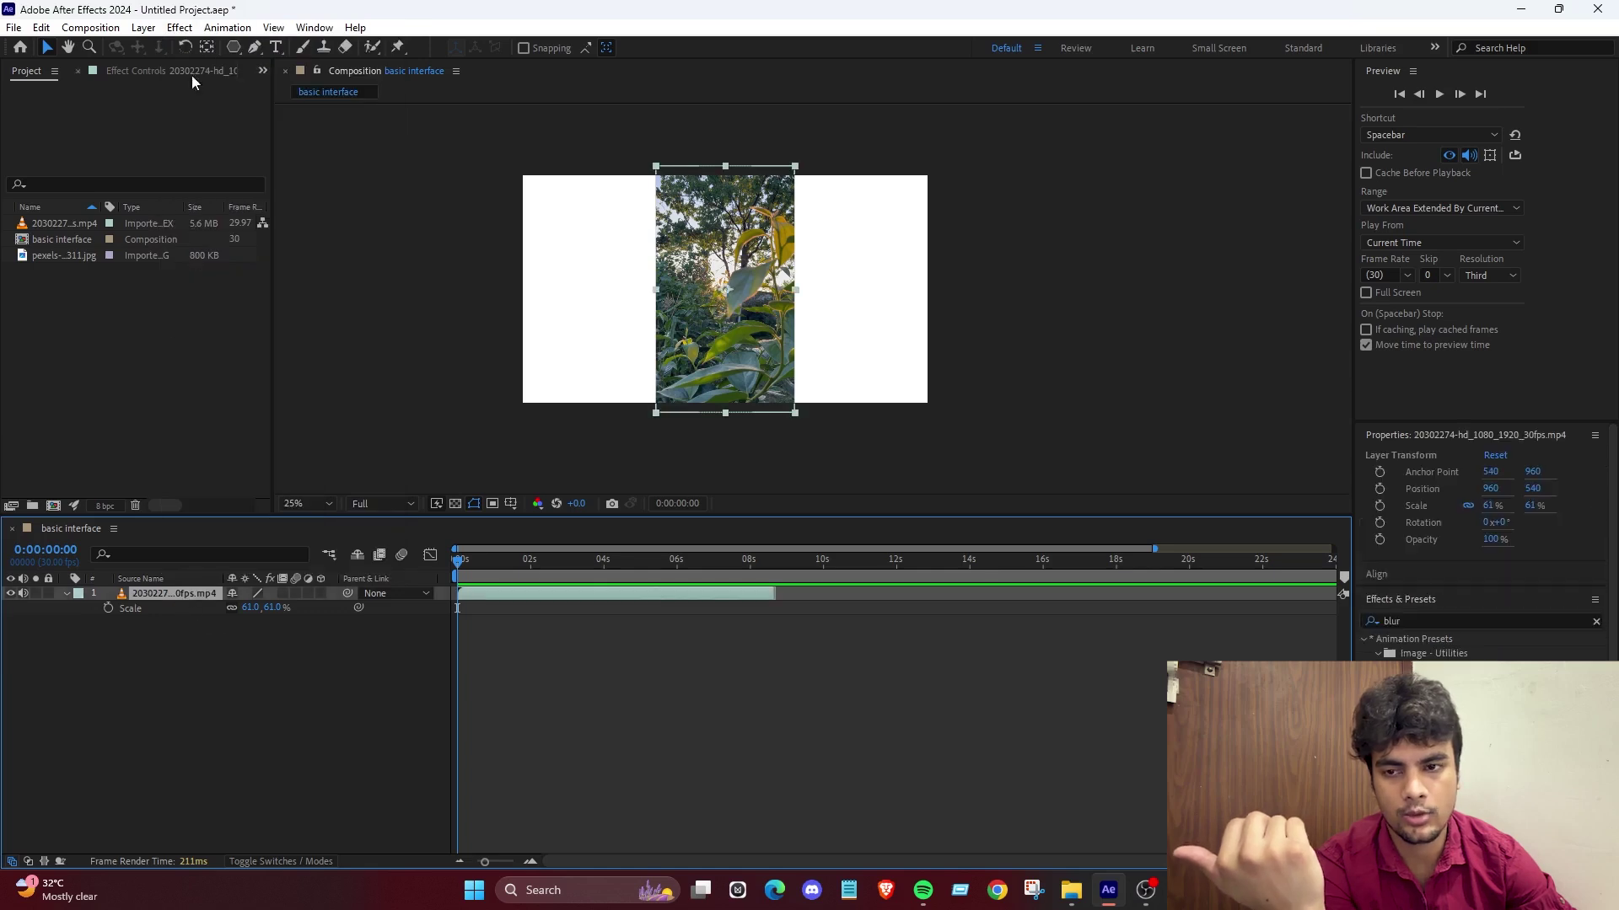
click(180, 28)
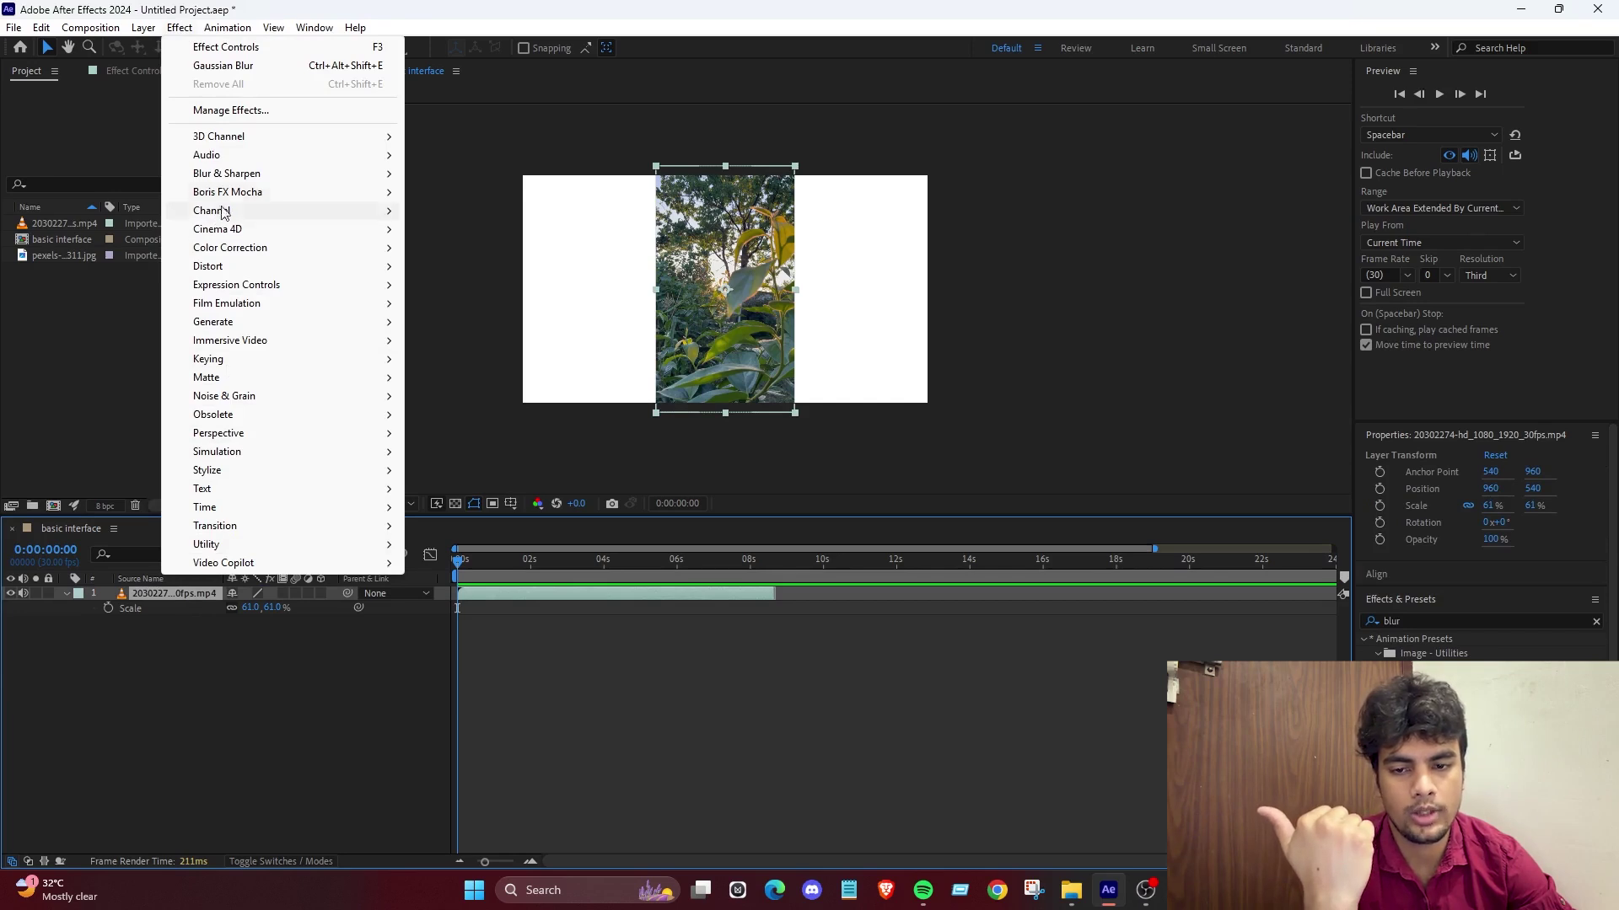
mouse_move(277, 218)
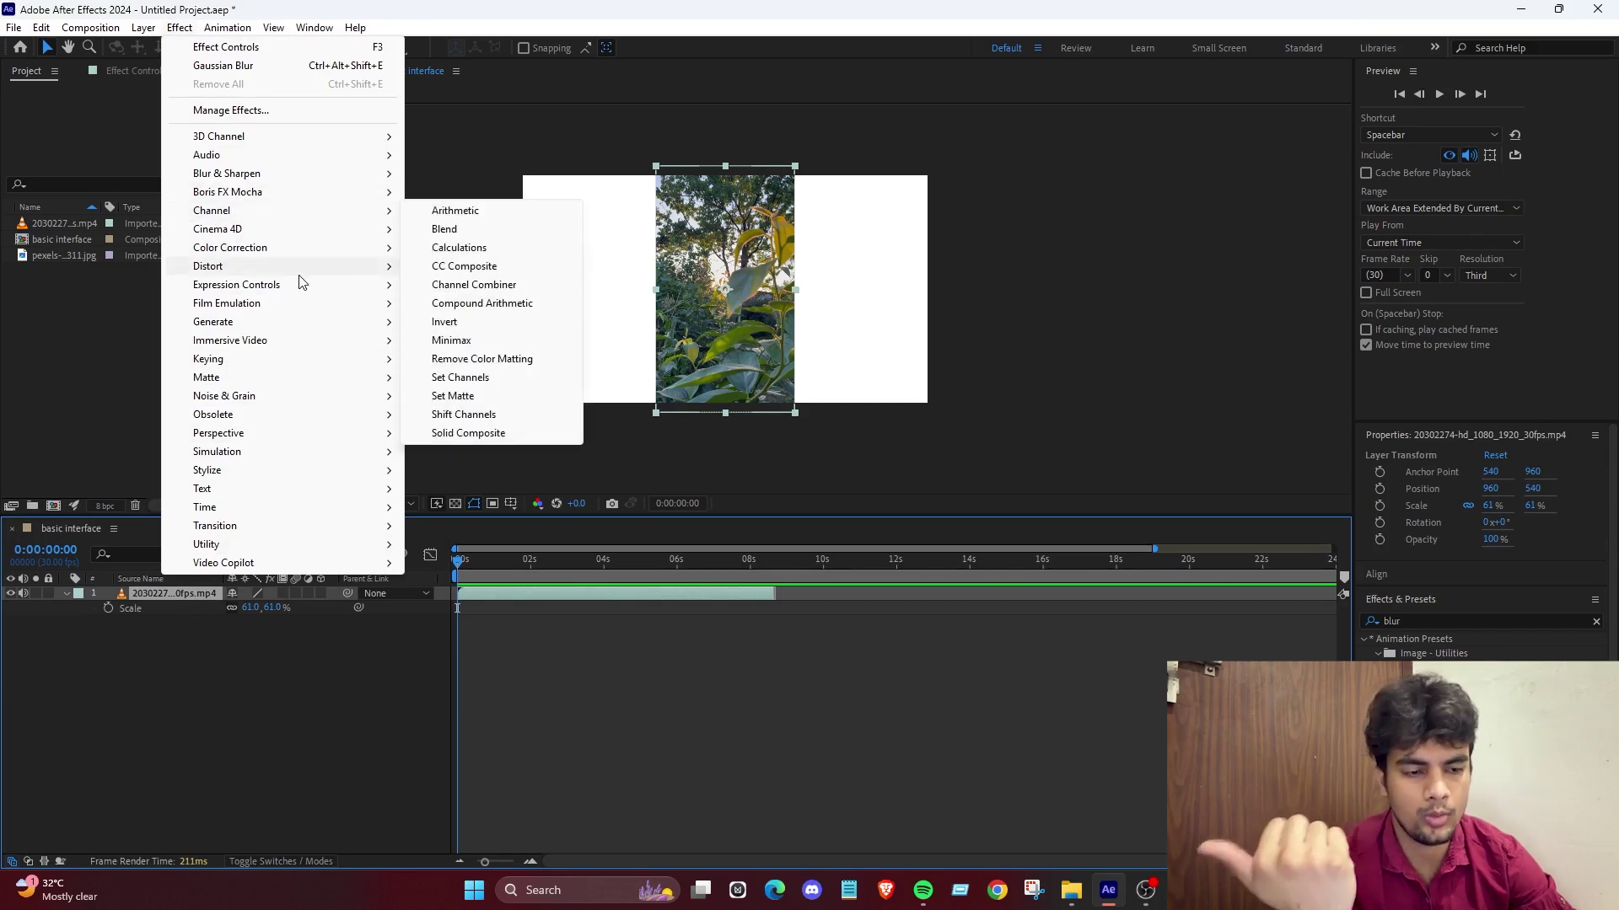
mouse_move(299, 274)
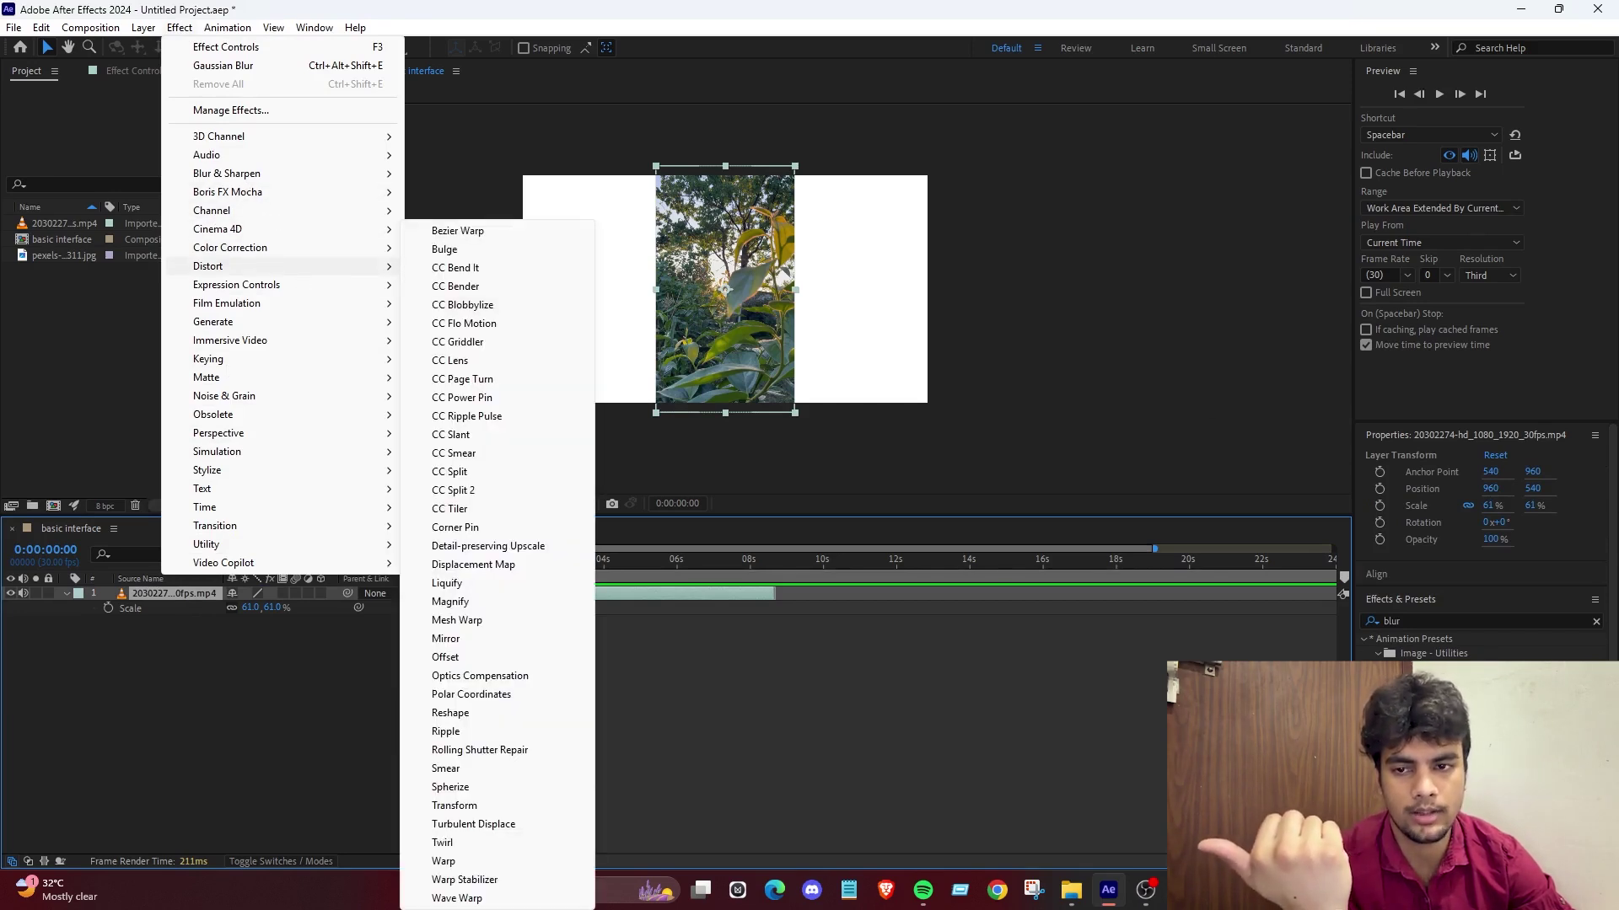
Review the animation, tracking and view commands available with the plant video layer selected.
click(229, 29)
click(228, 29)
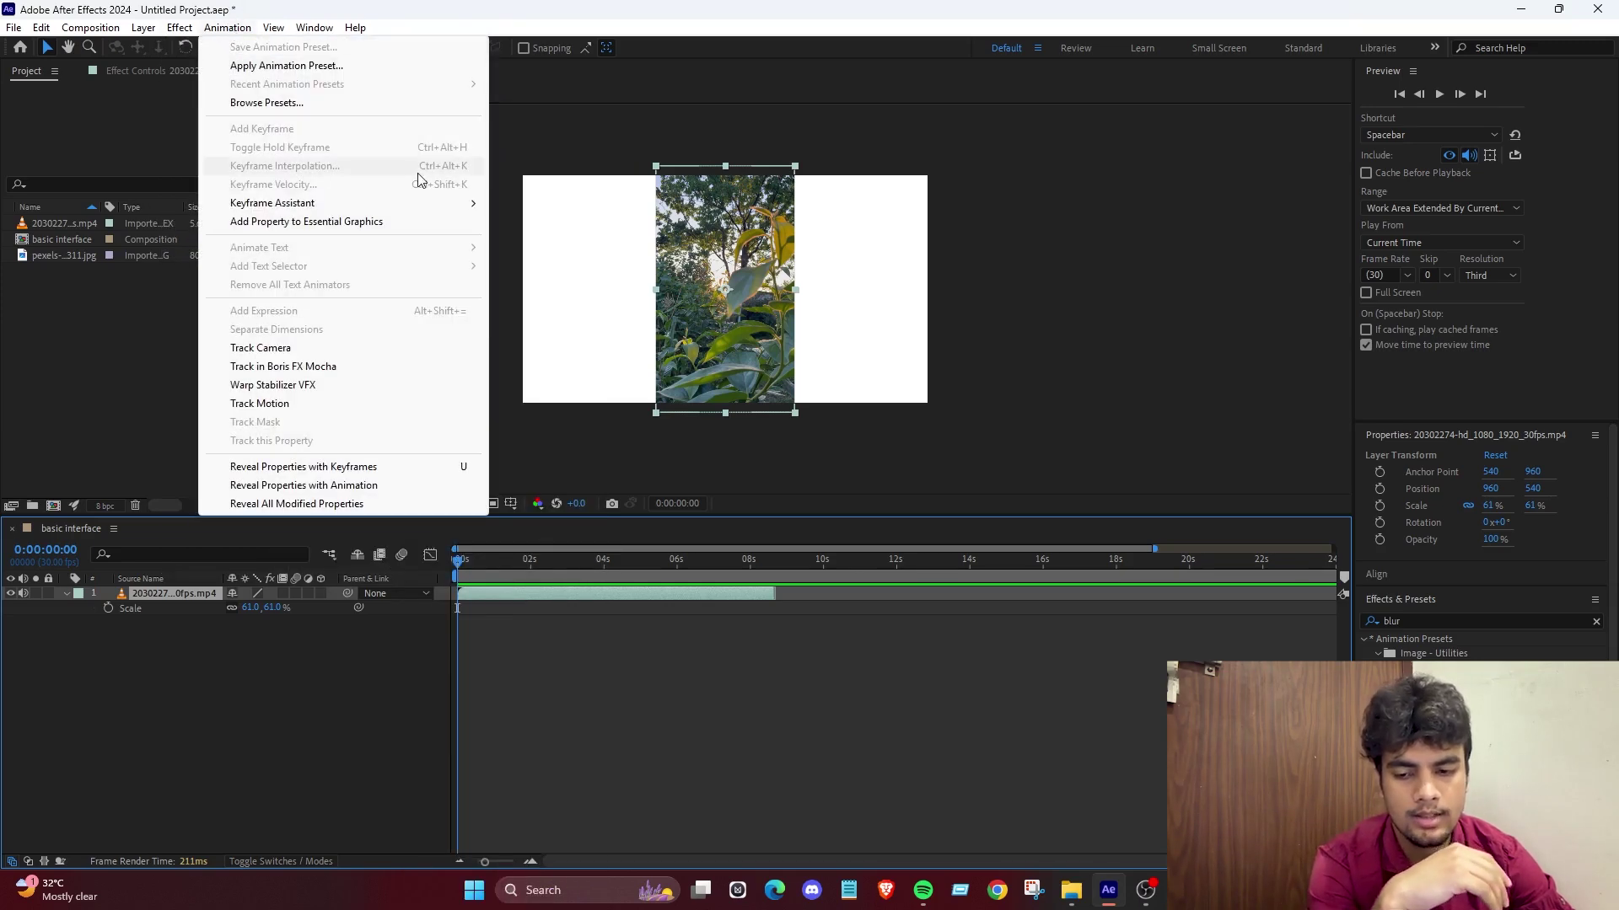
click(708, 700)
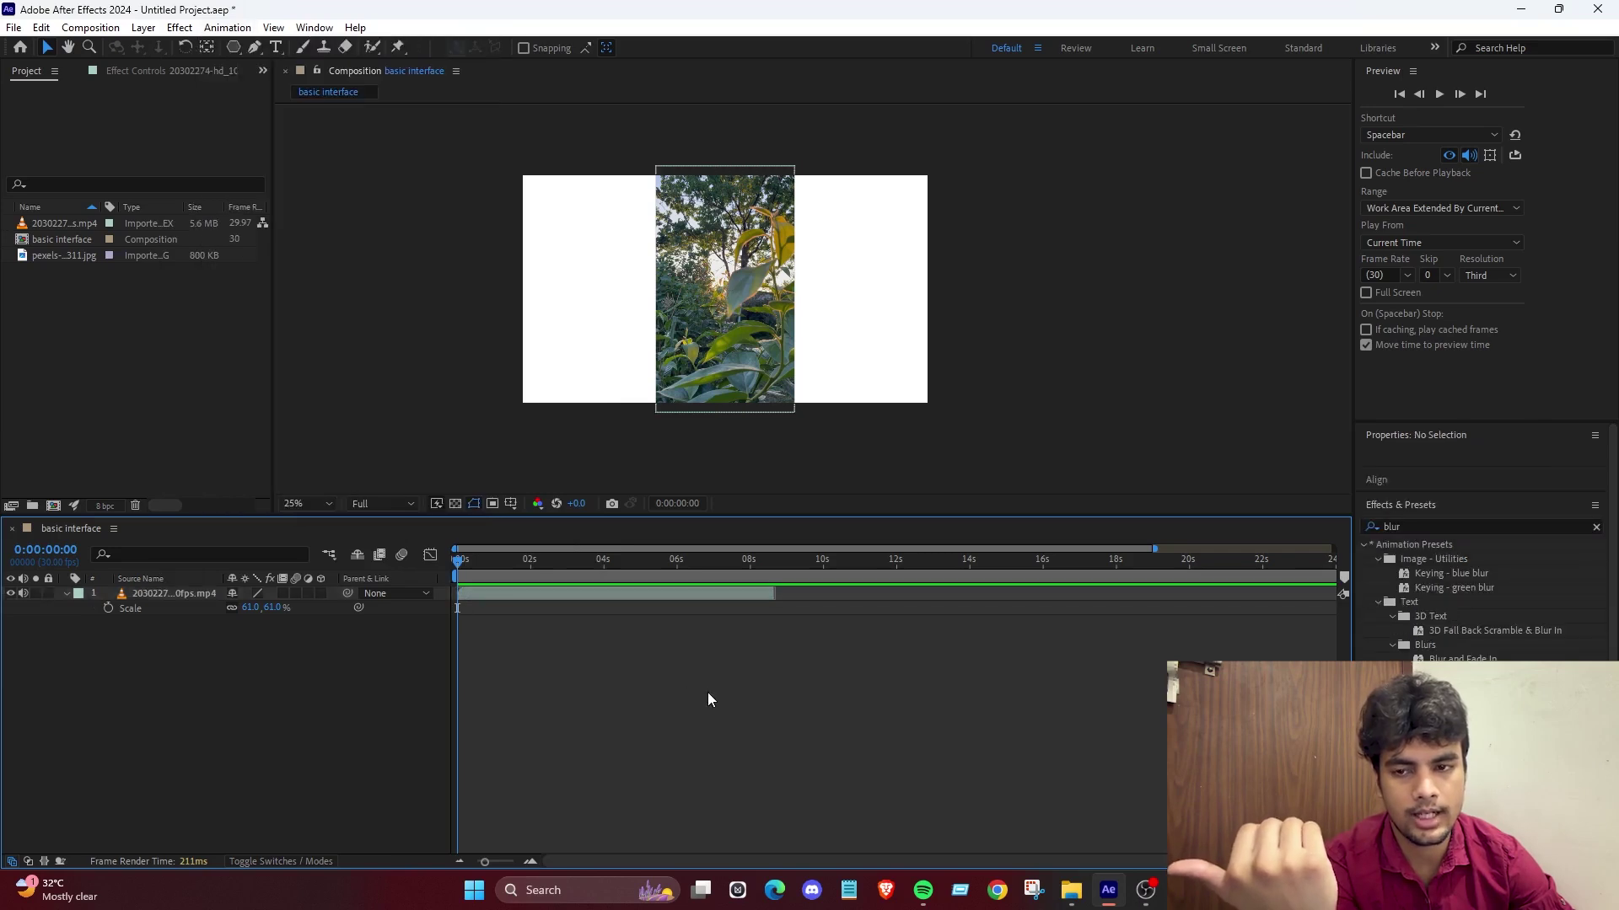
click(563, 596)
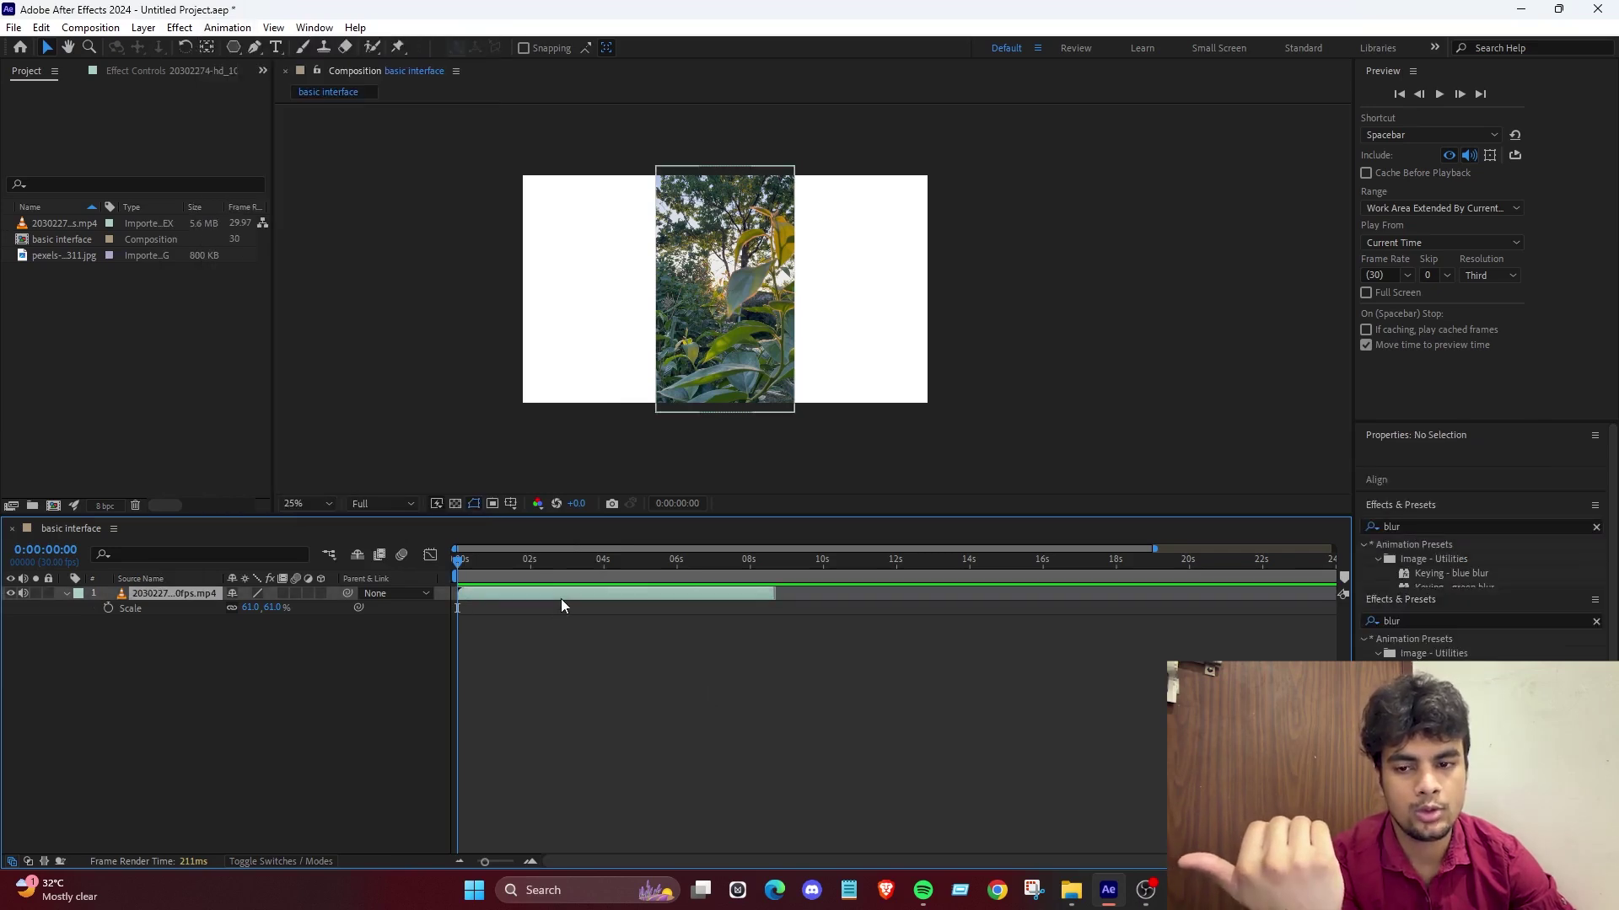
click(227, 28)
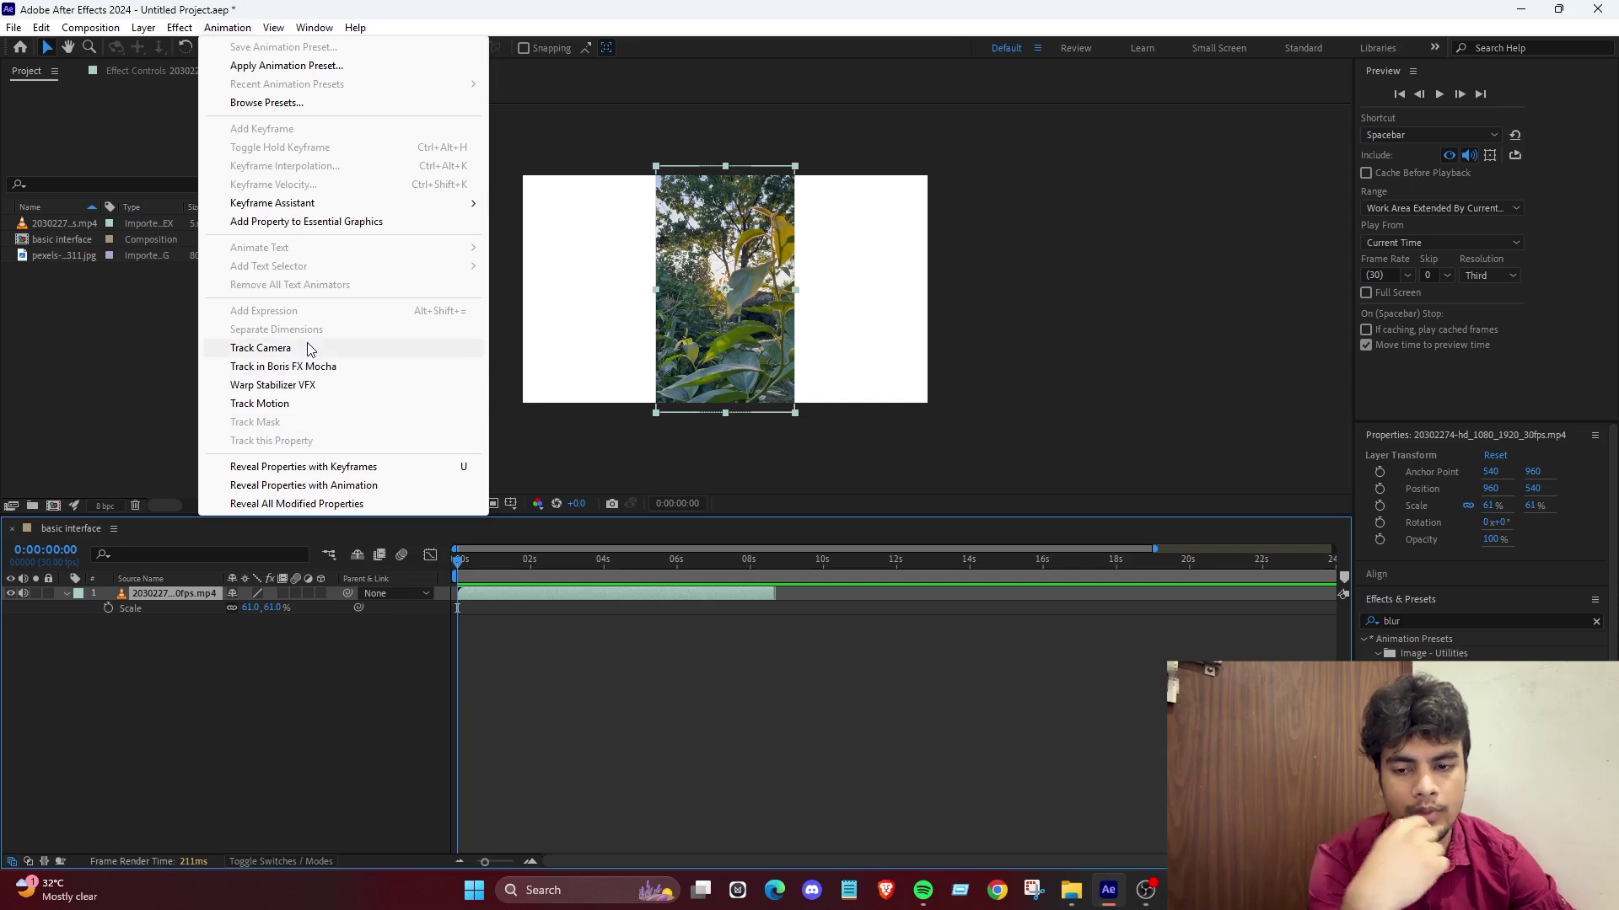
mouse_move(282, 32)
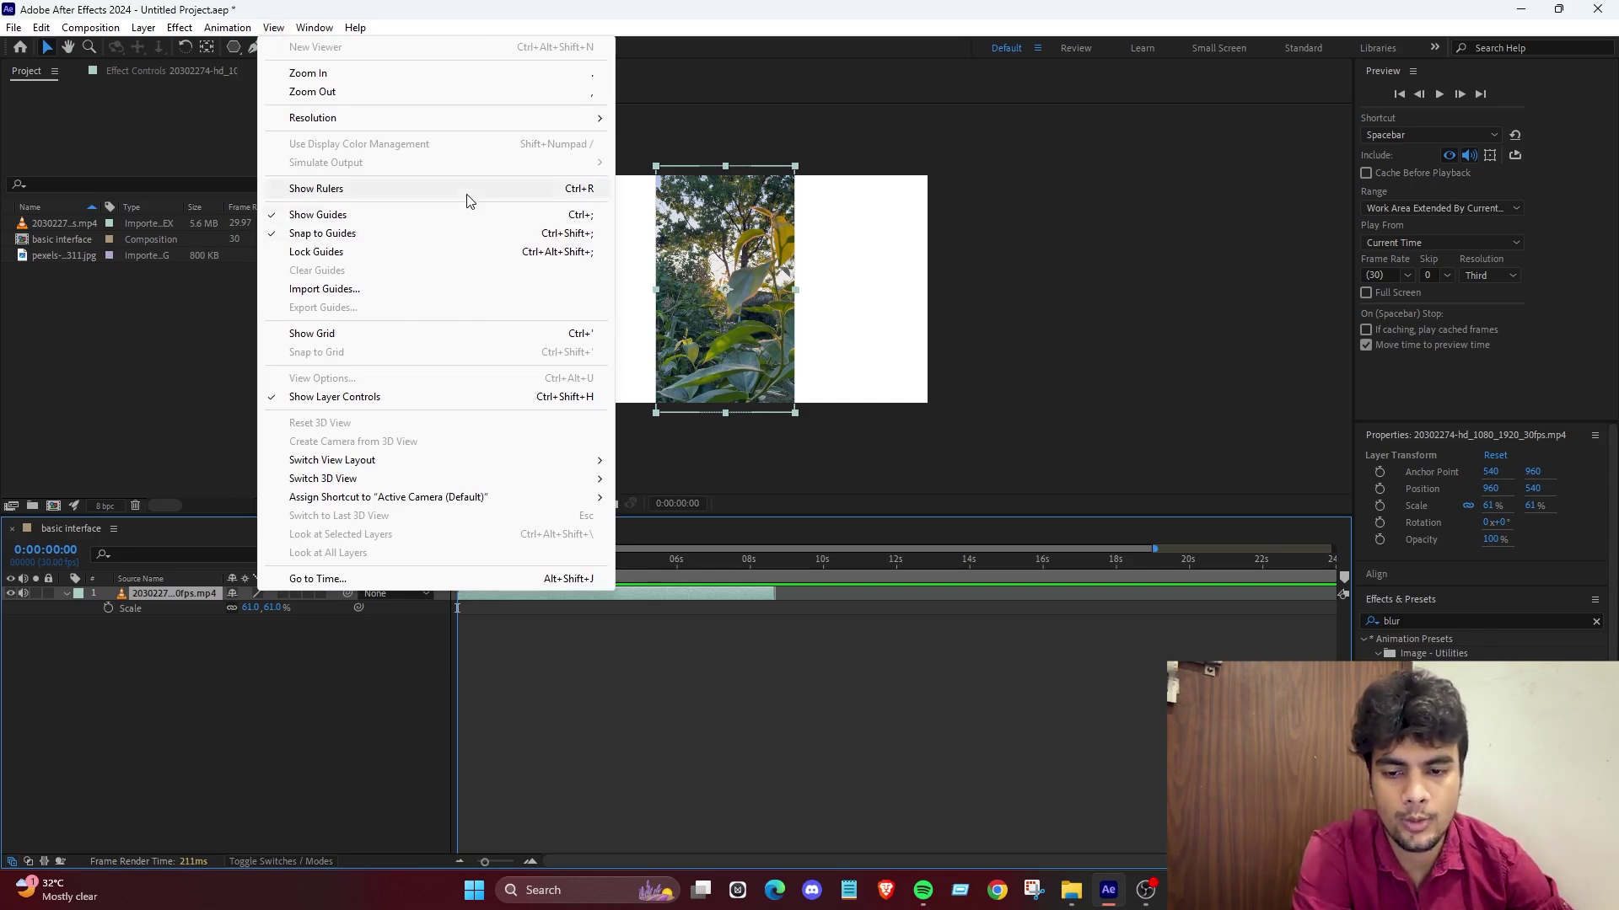
Hide the Effects & Presets panel from the workspace and deselect the video layer.
mouse_move(318, 31)
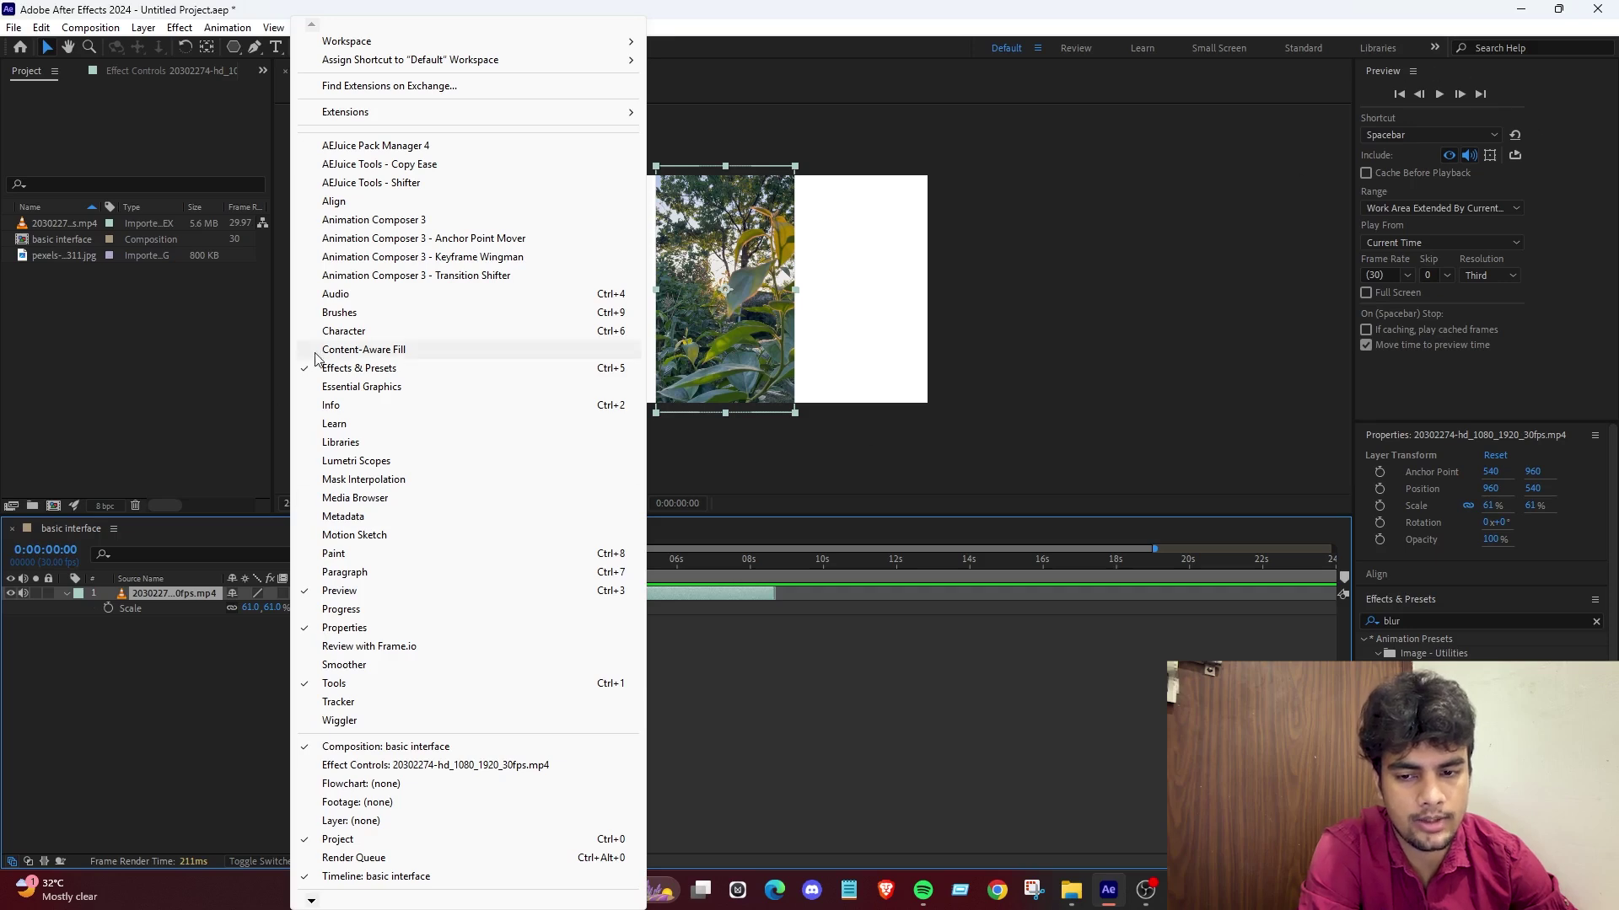
click(334, 371)
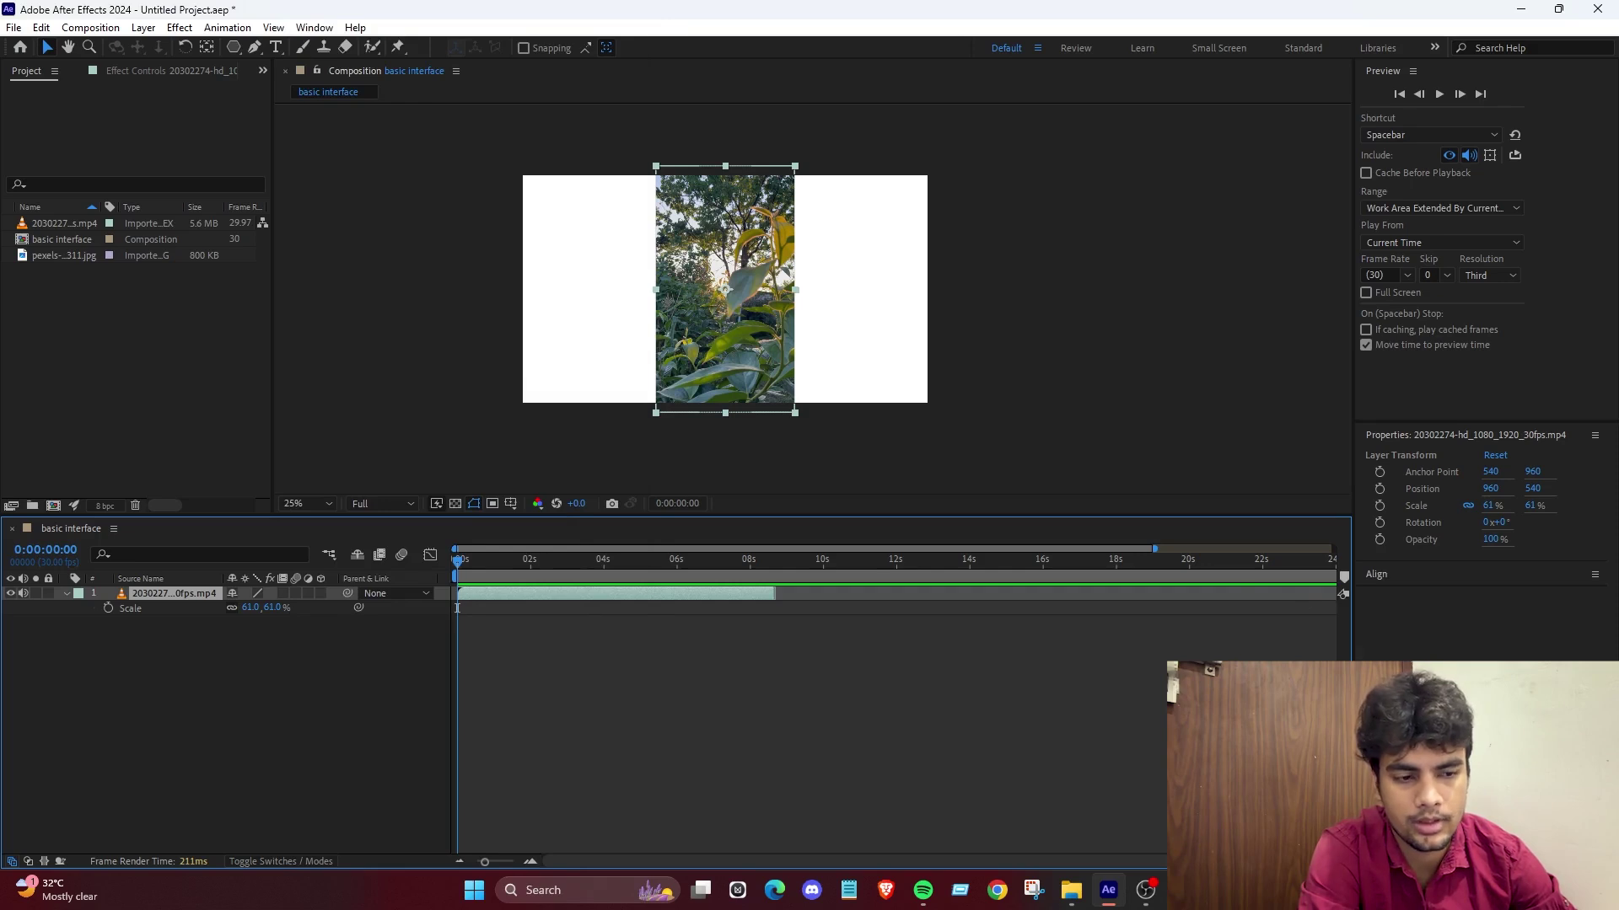
click(805, 767)
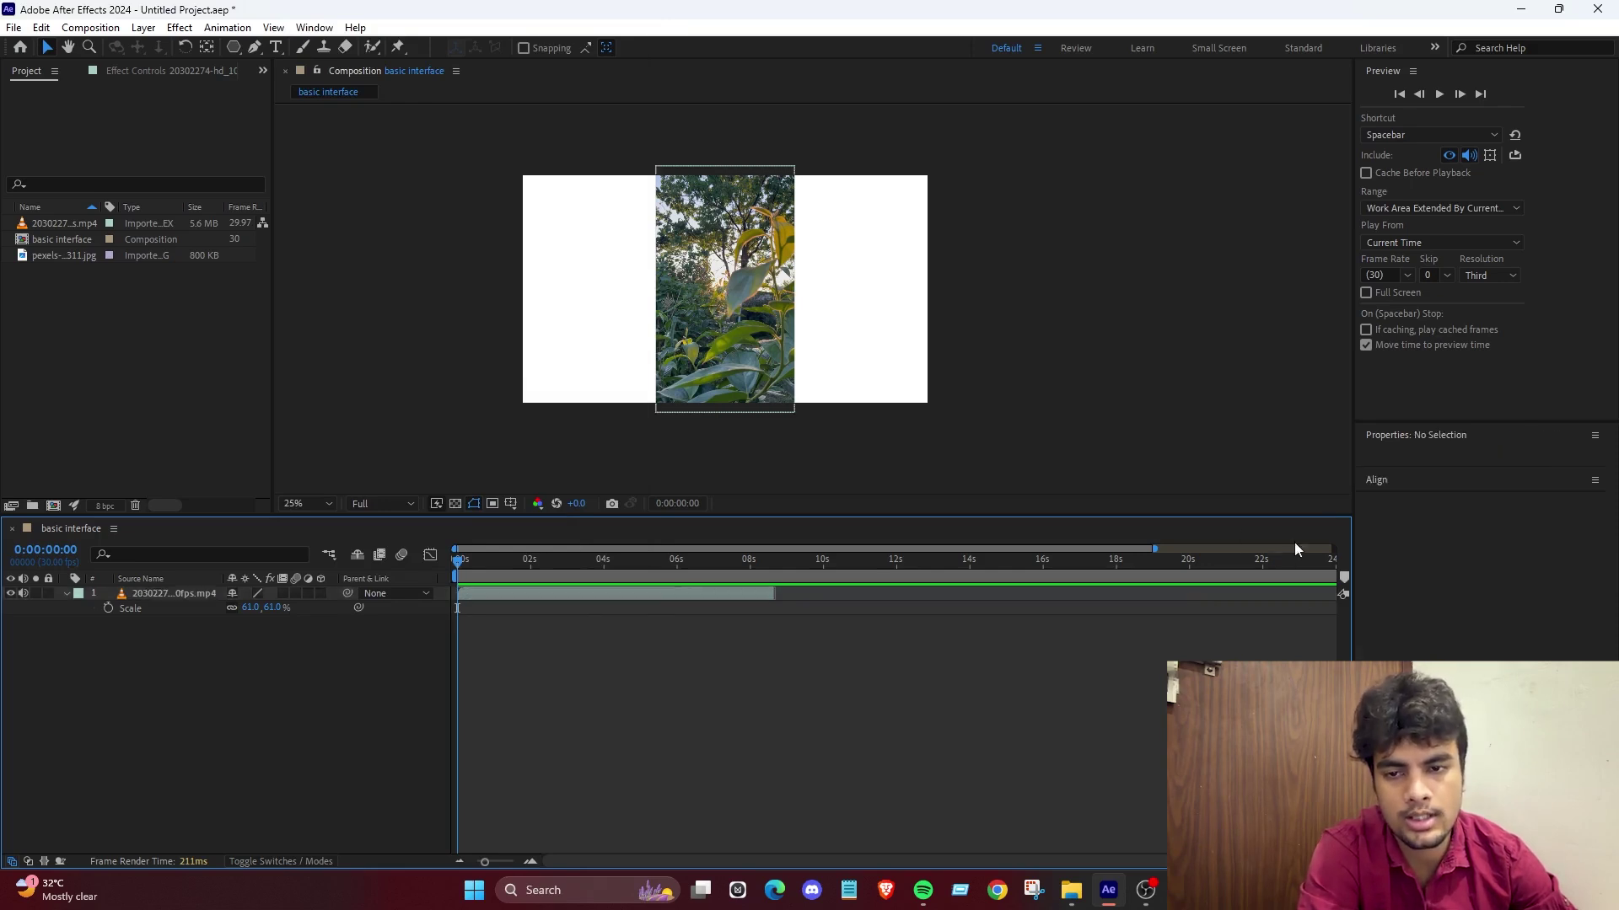
Review the available panels, workspace presets and the options for resetting or saving a workspace.
click(327, 30)
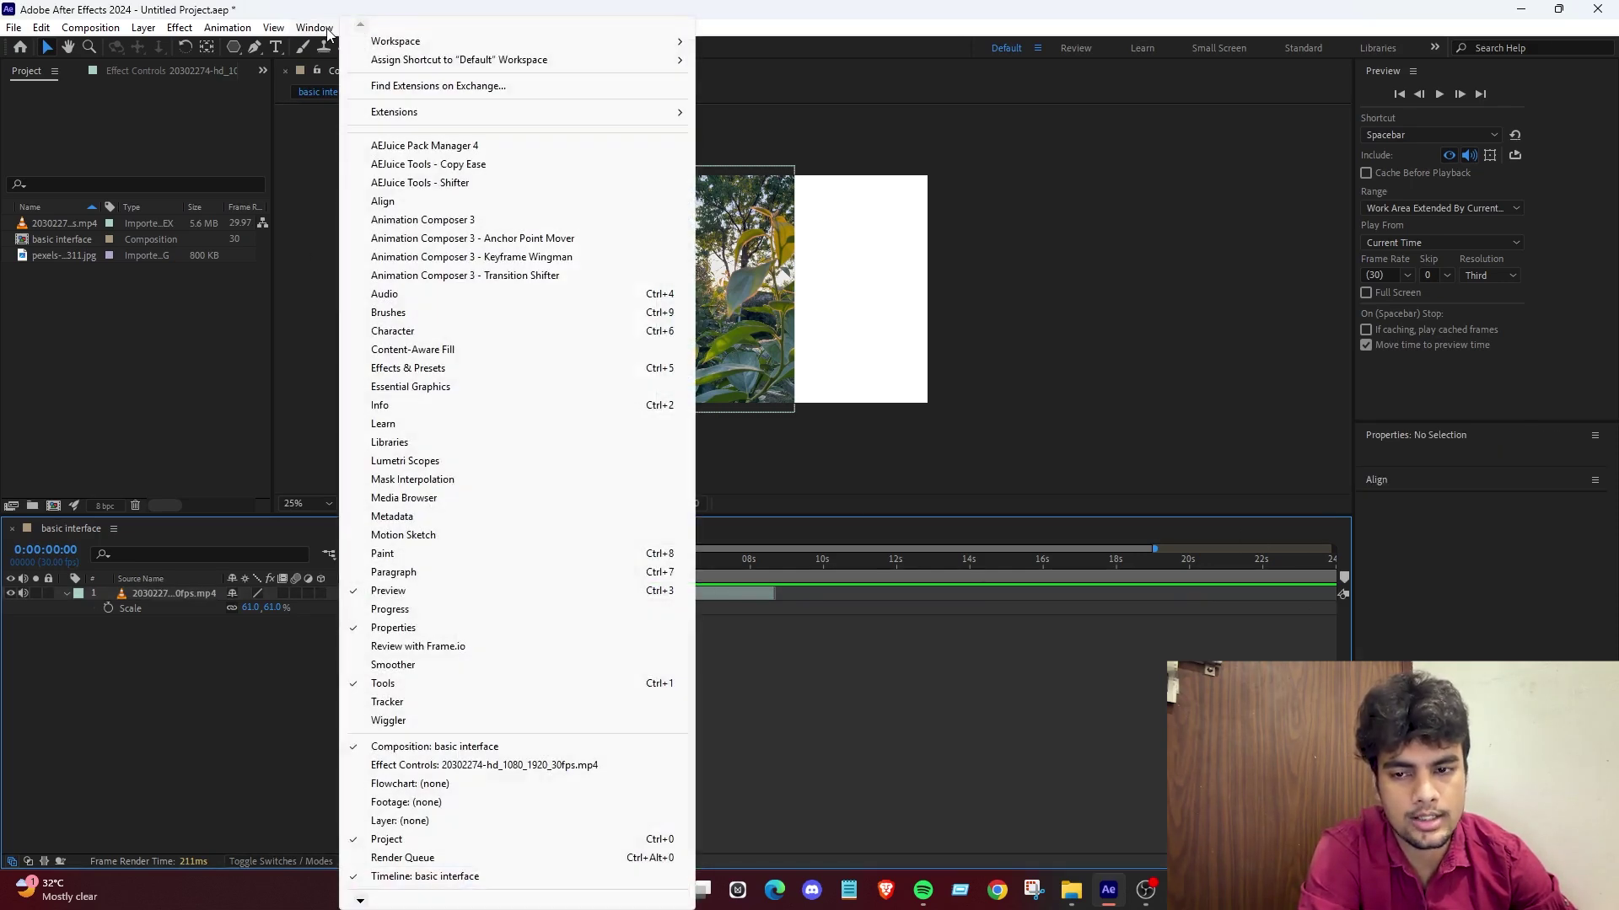
click(1103, 394)
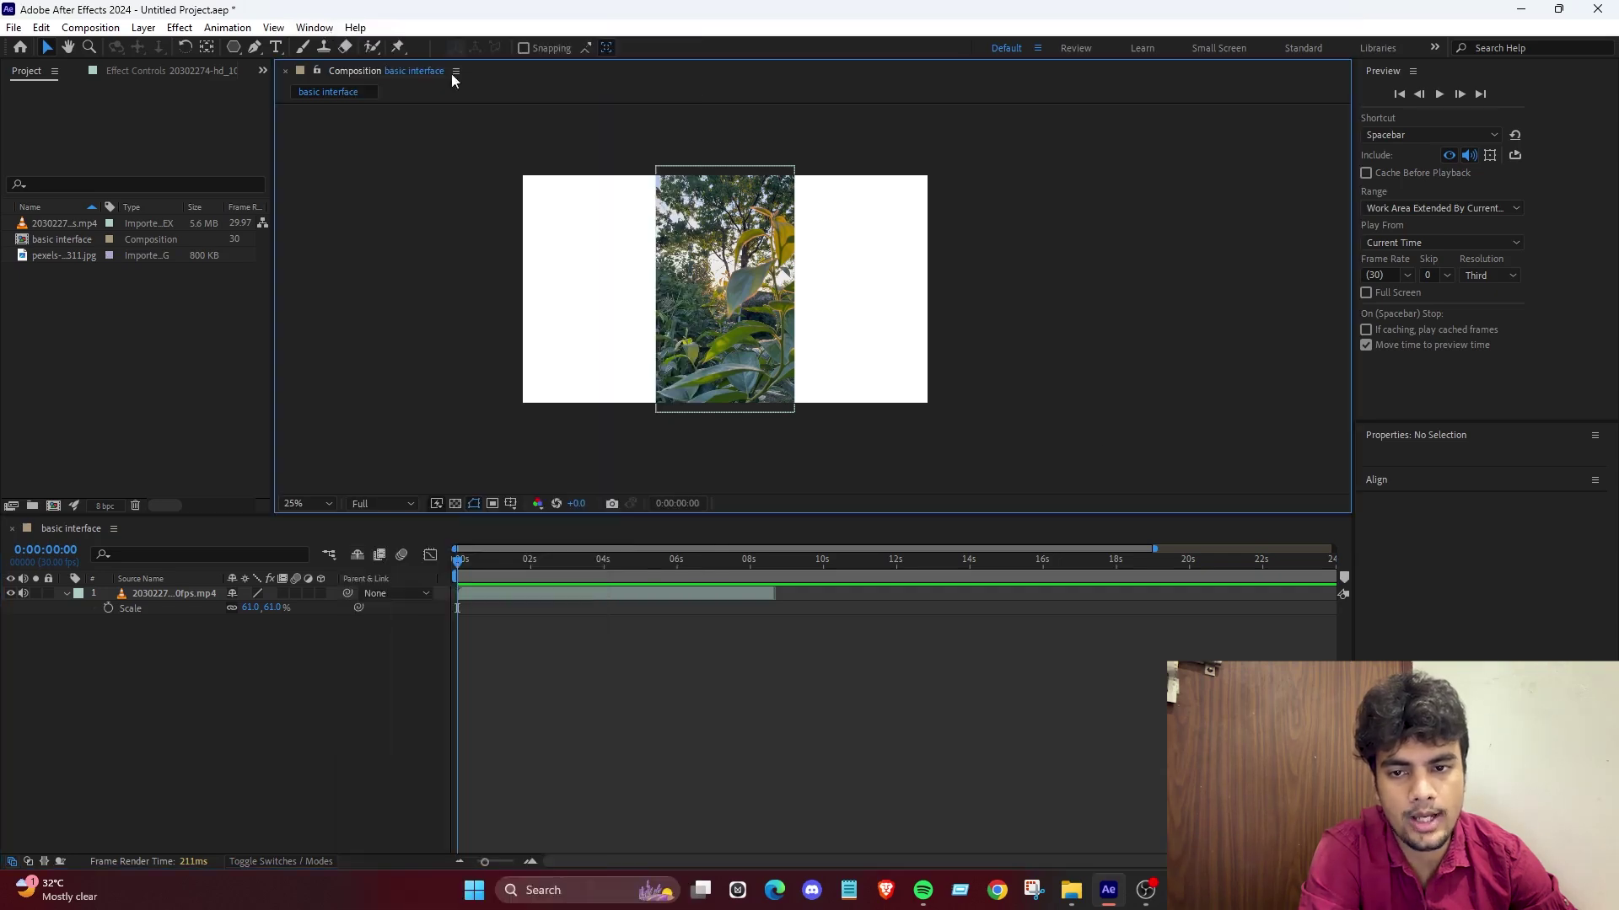
click(325, 30)
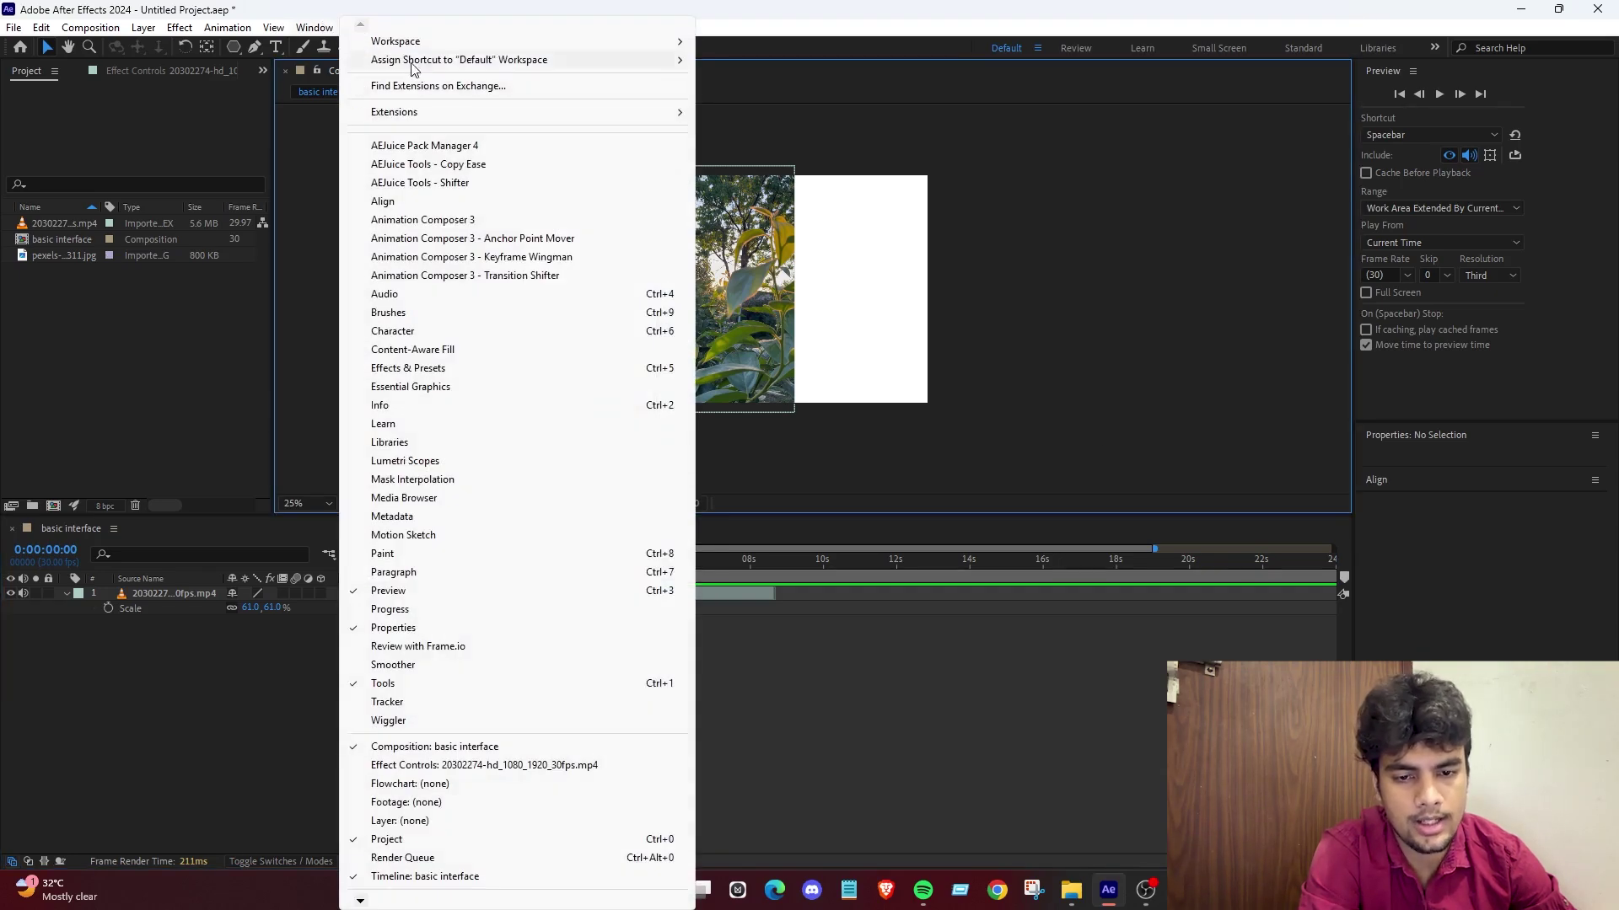
mouse_move(419, 42)
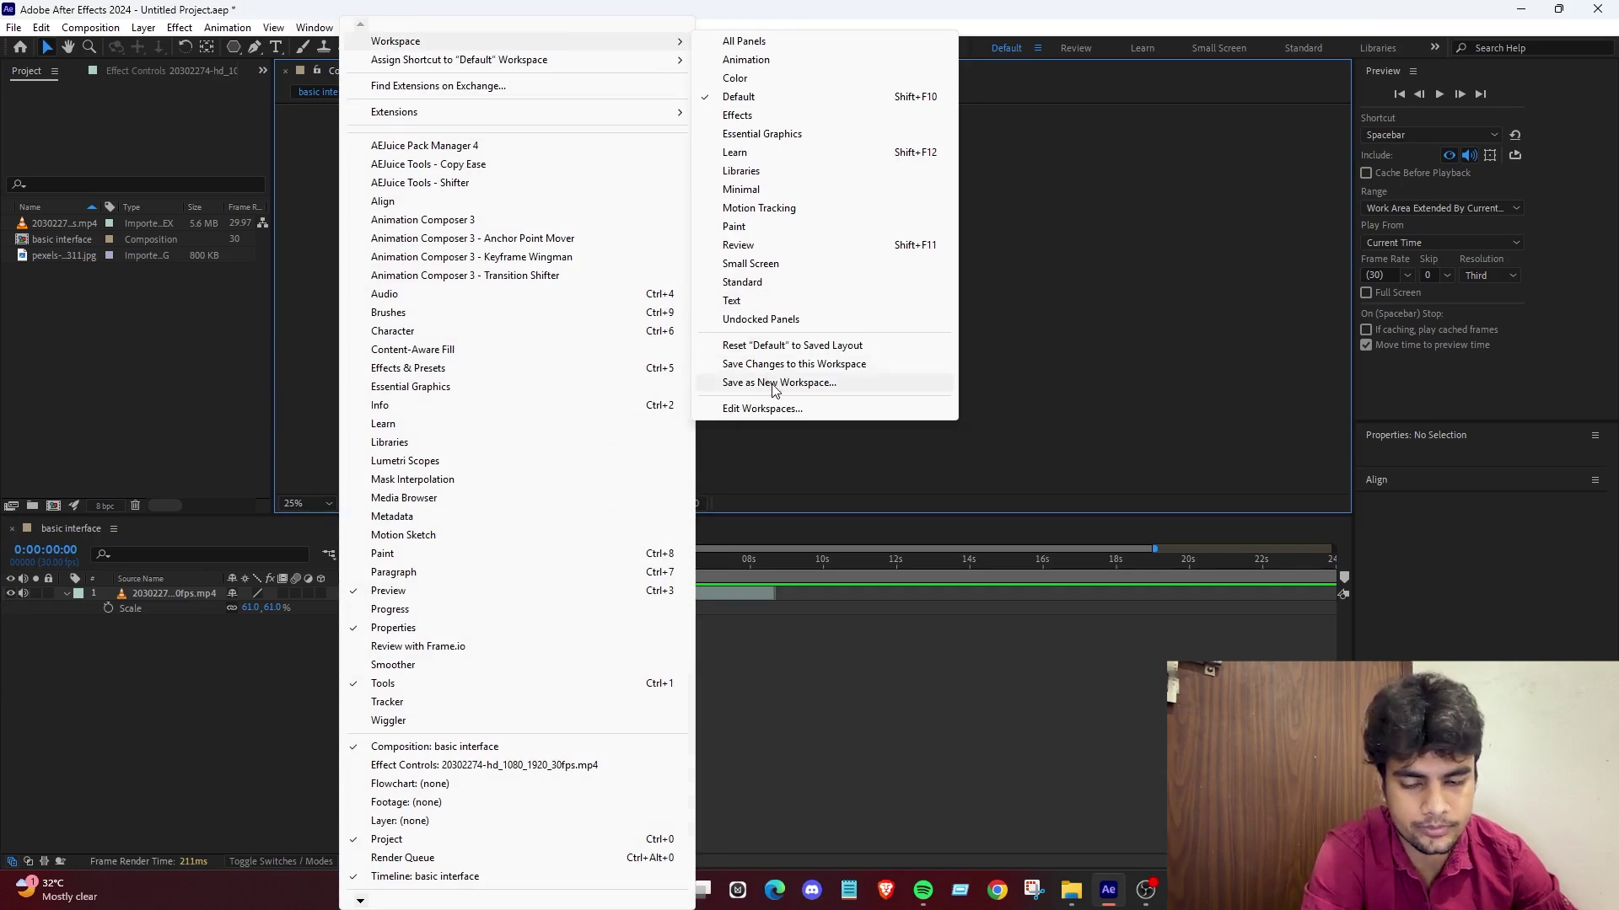
click(1155, 732)
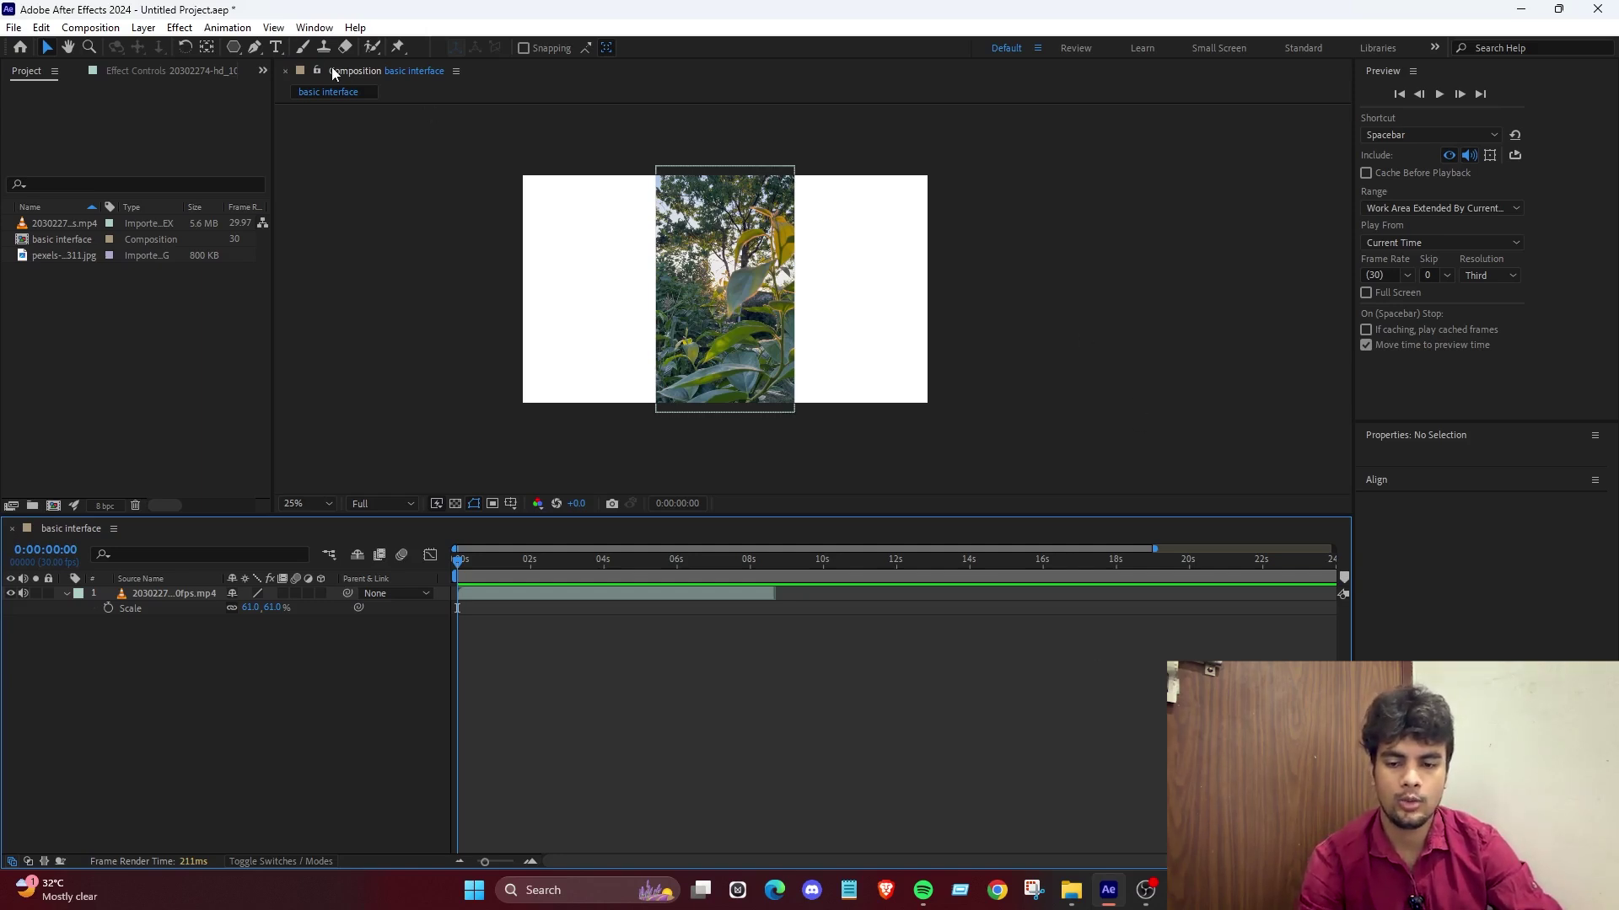
Rearrange the workspace by docking Composition with the Timeline, moving the Timeline to the Project panel group, and docking Effect Controls with Properties.
drag(335, 73, 419, 580)
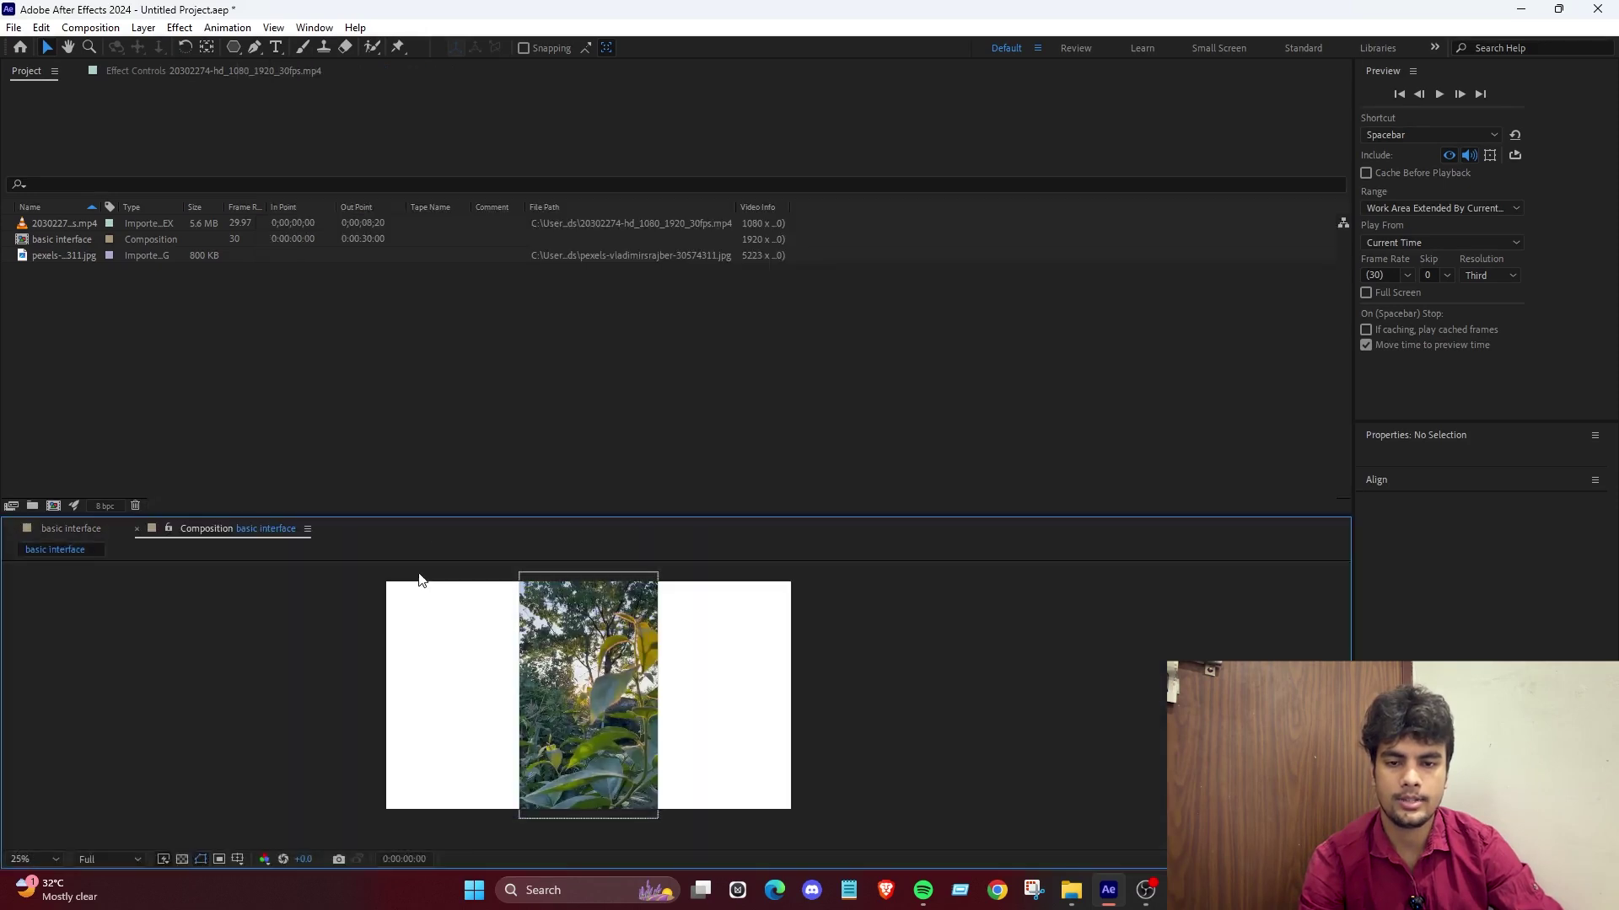
drag(127, 527, 480, 251)
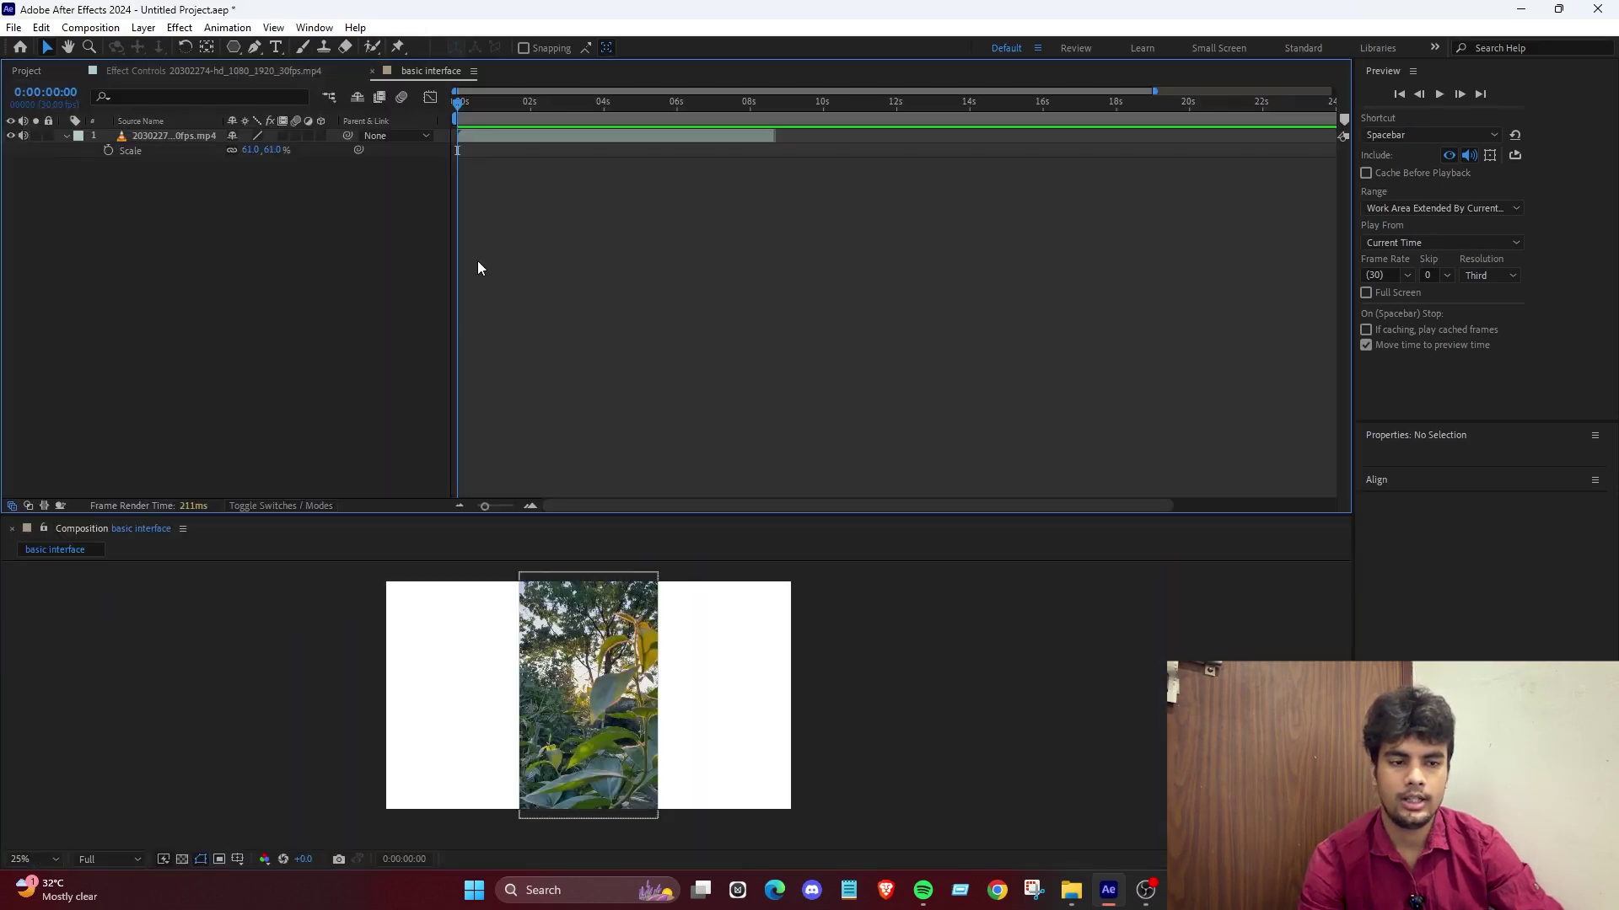
click(165, 74)
drag(166, 75, 1471, 518)
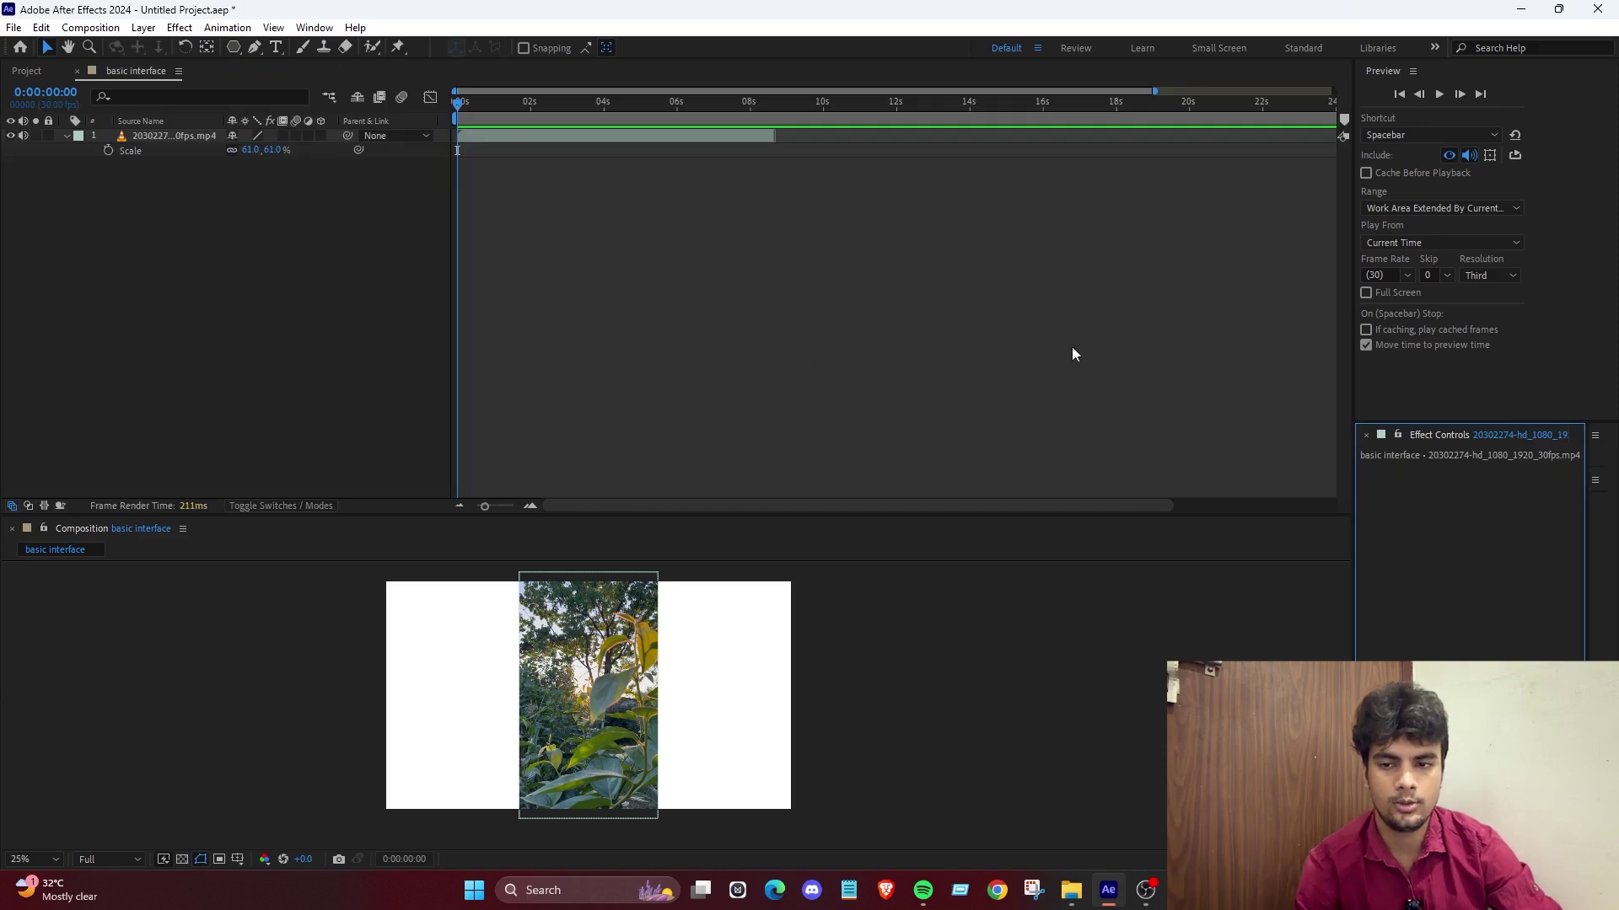
click(1003, 310)
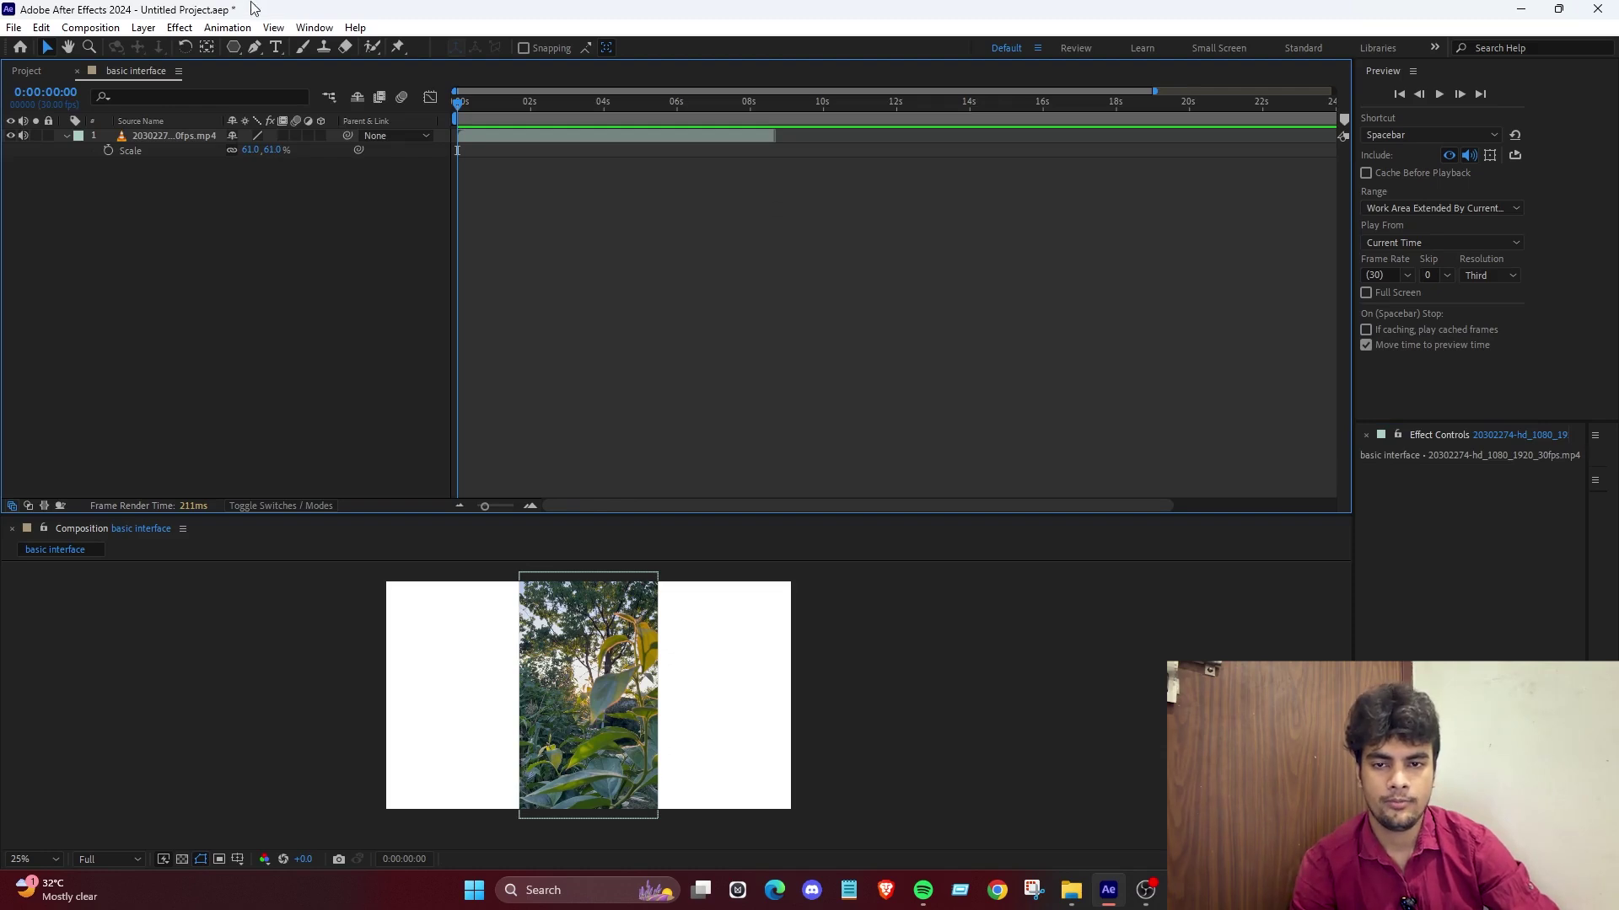
Reset the Default workspace to its saved layout and make the Timeline panel taller.
click(313, 28)
mouse_move(434, 48)
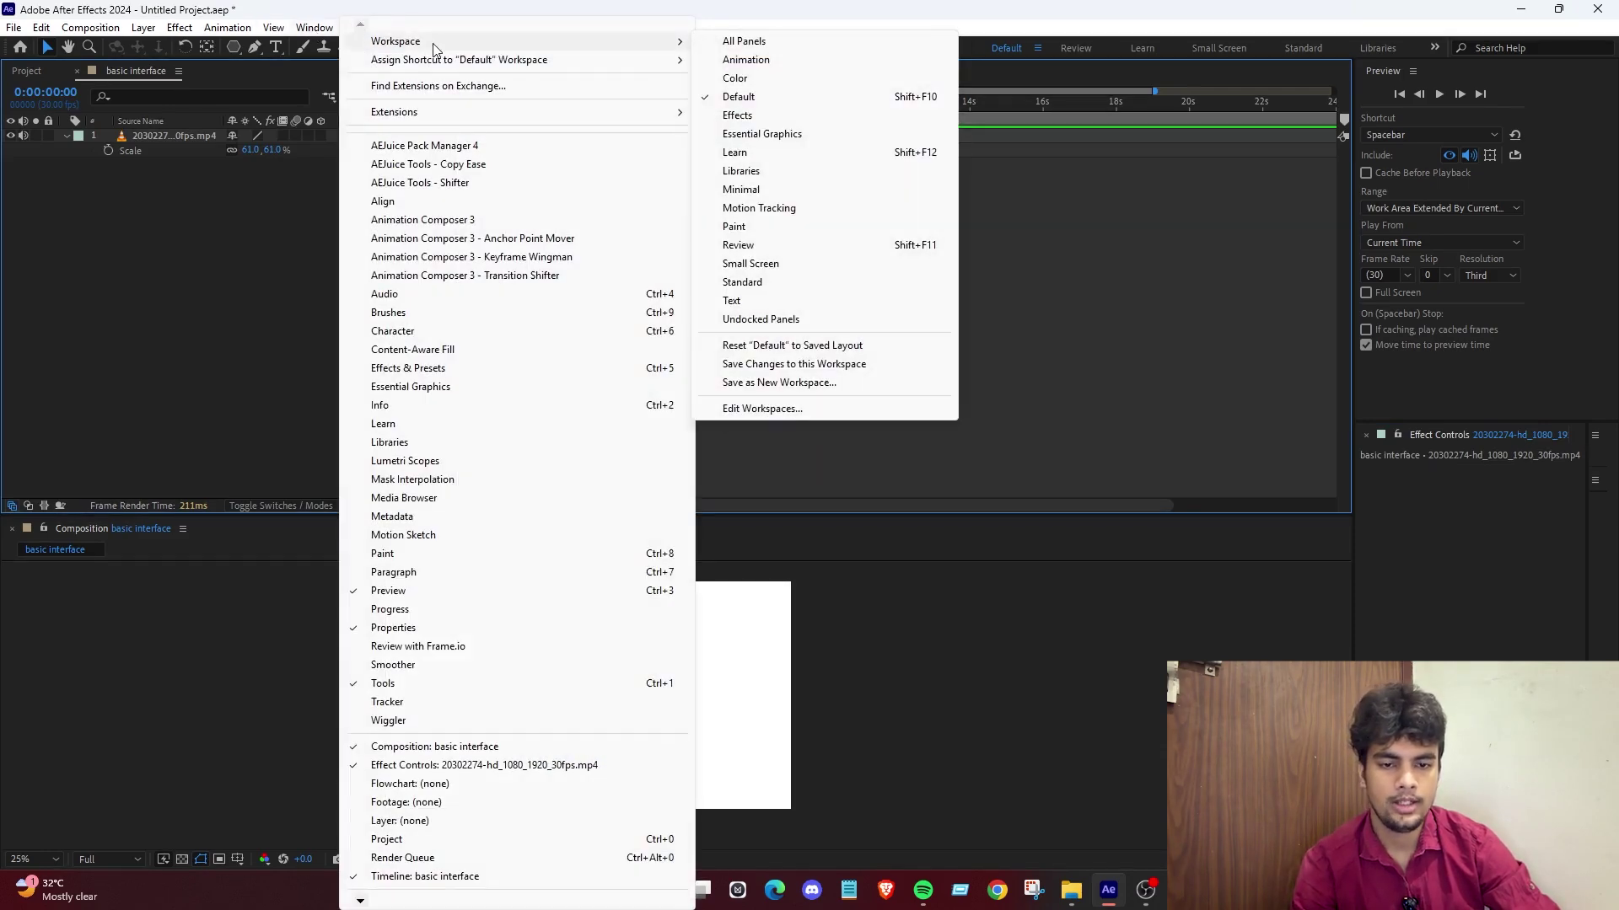
click(776, 345)
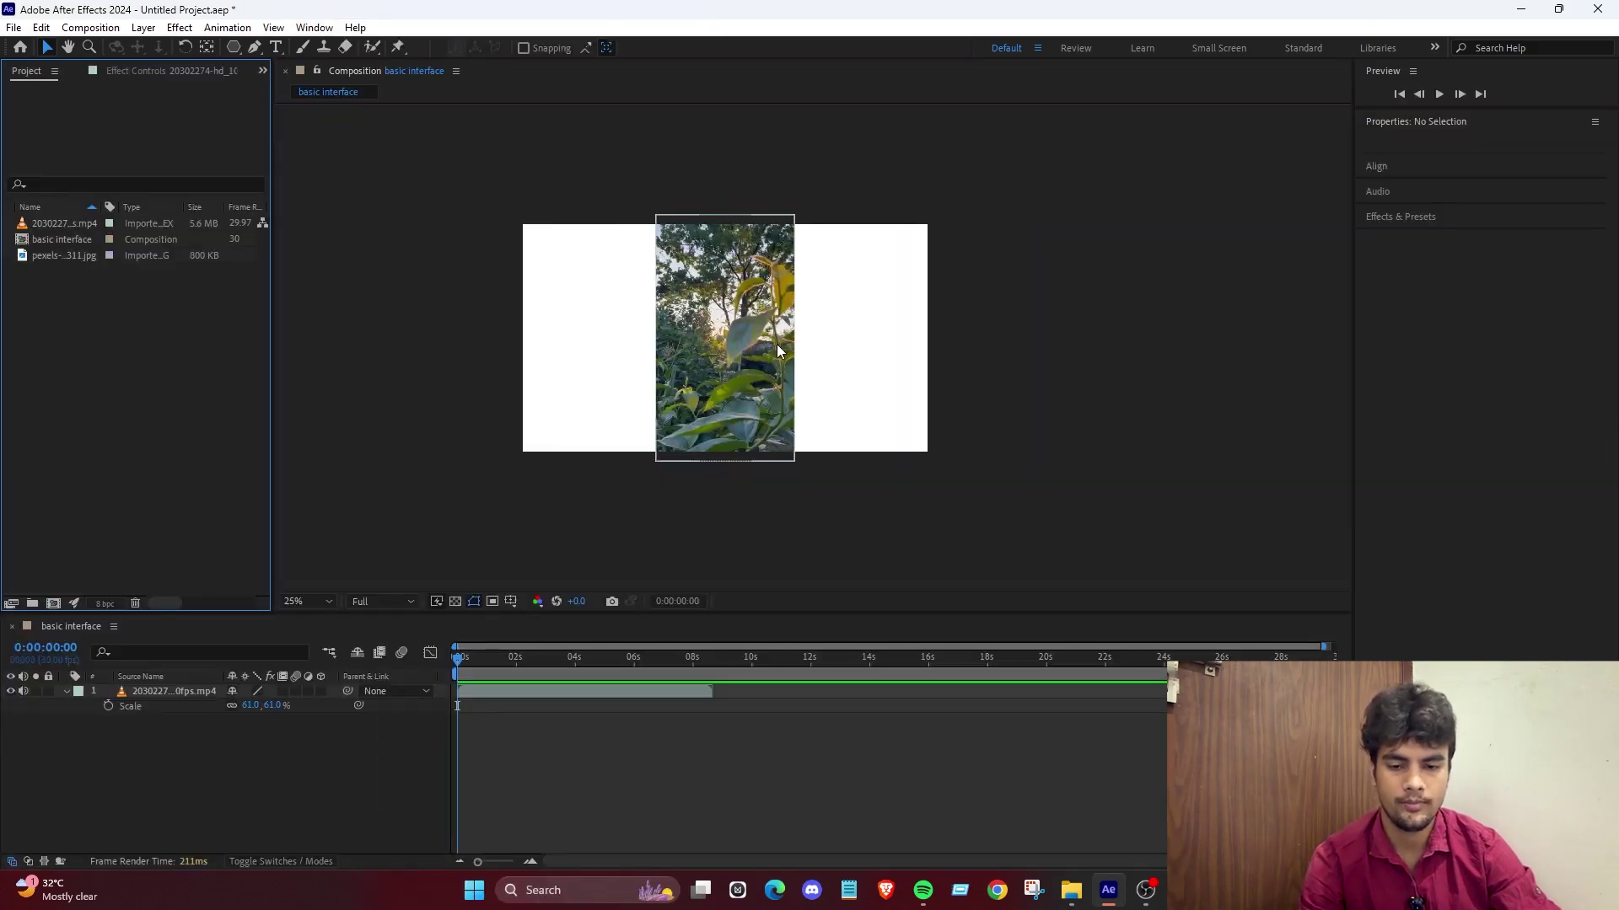
drag(492, 614, 480, 499)
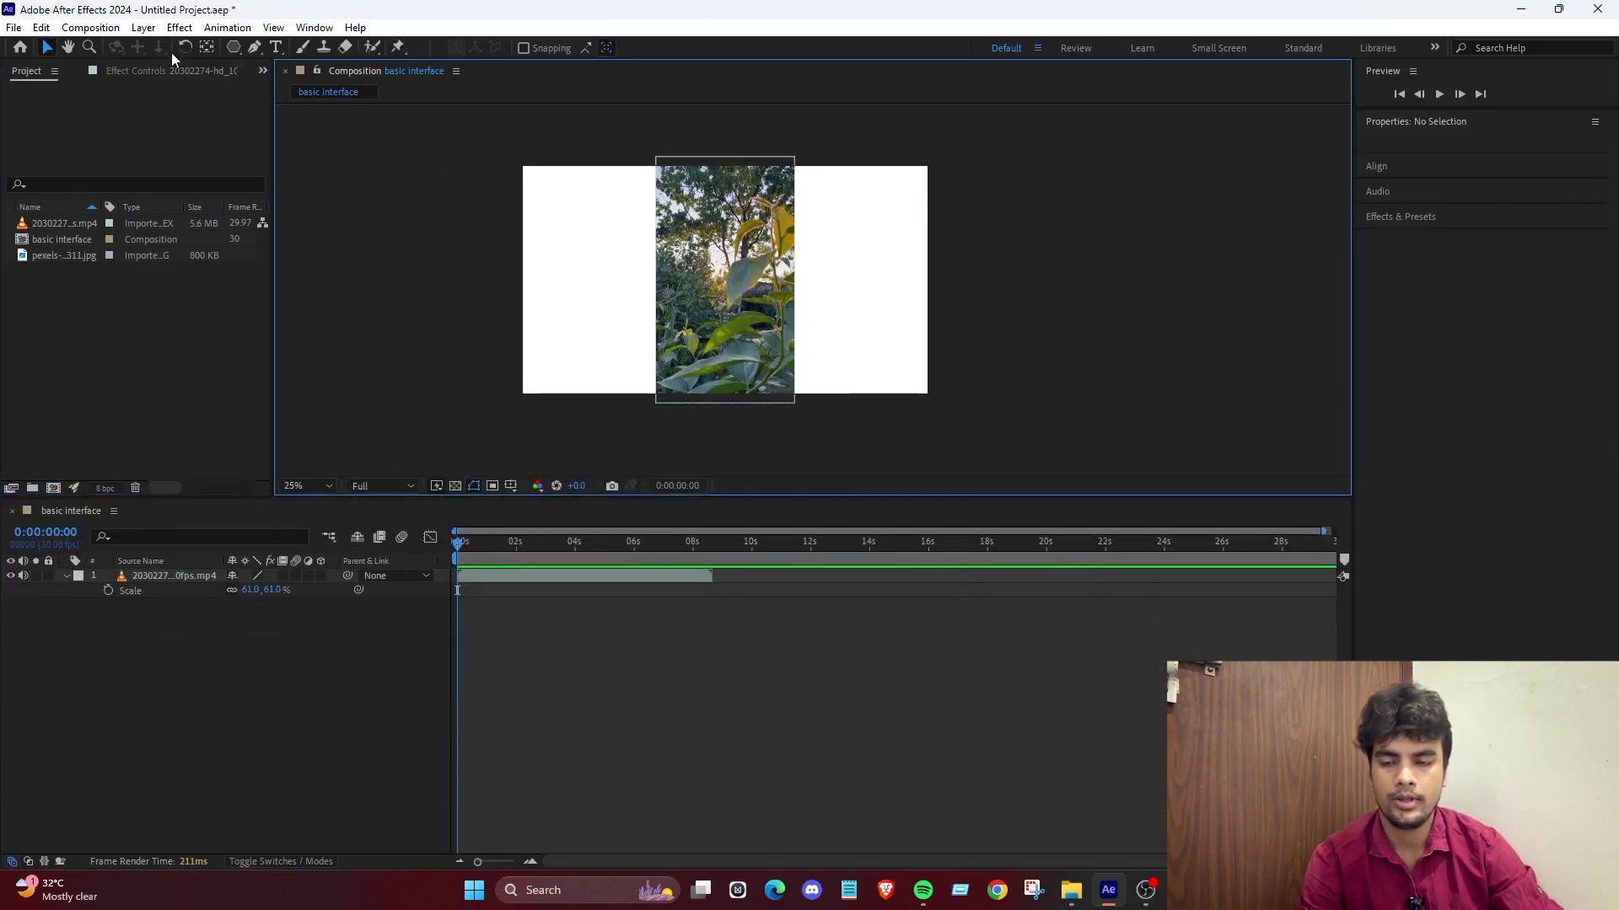
Dock the Effect Controls panel as its own column between the Composition viewer and the Preview and Properties panels.
click(141, 70)
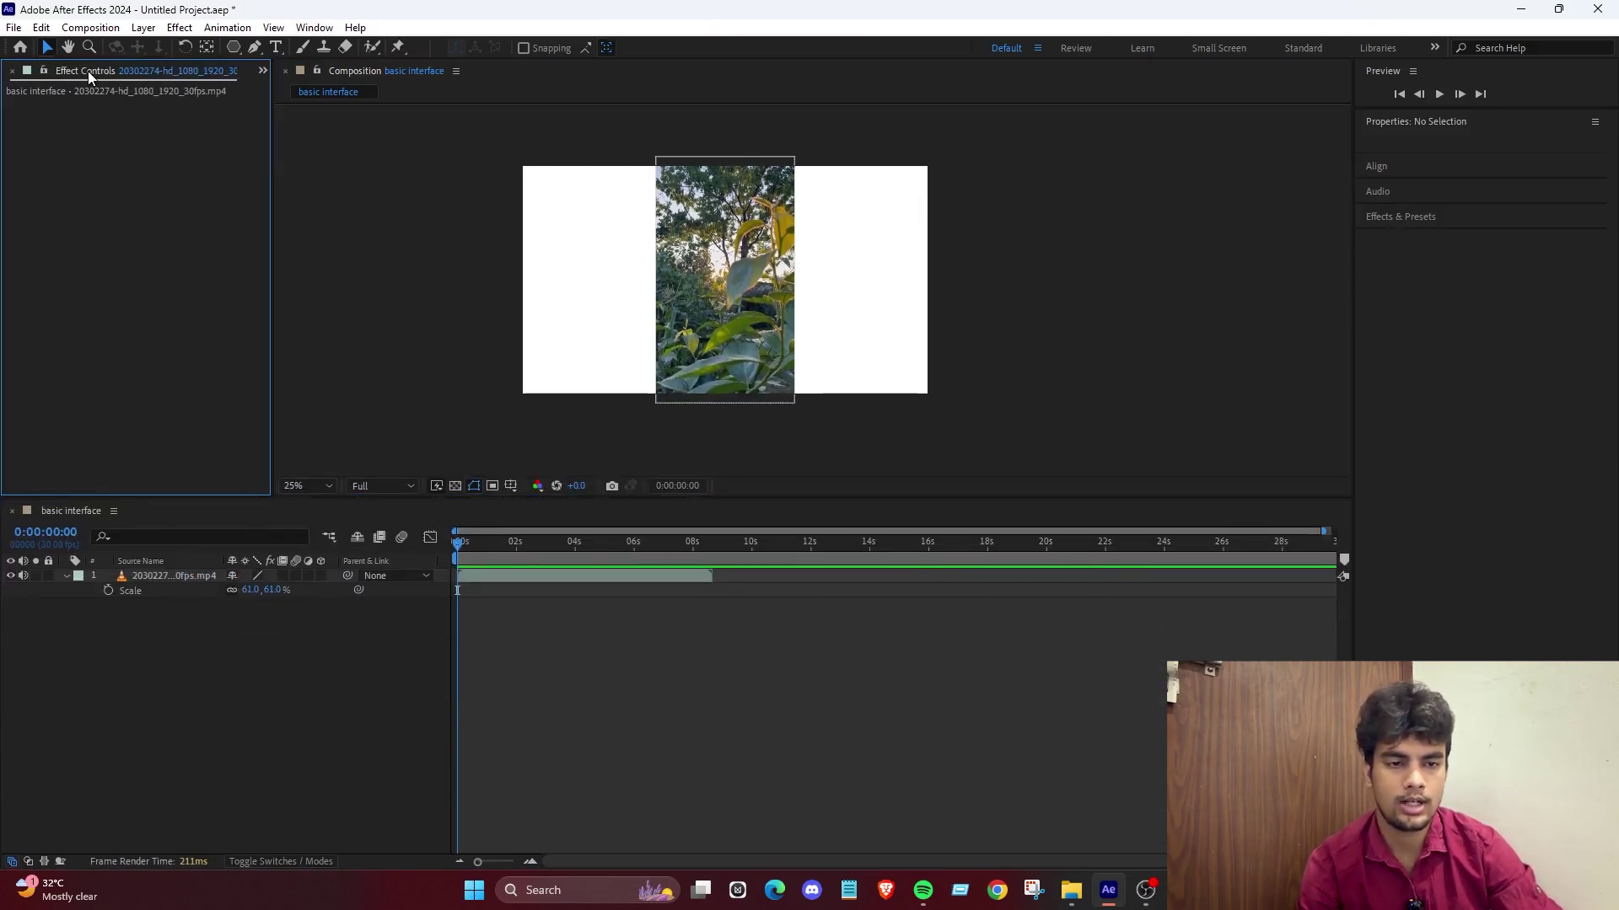
drag(74, 71, 767, 174)
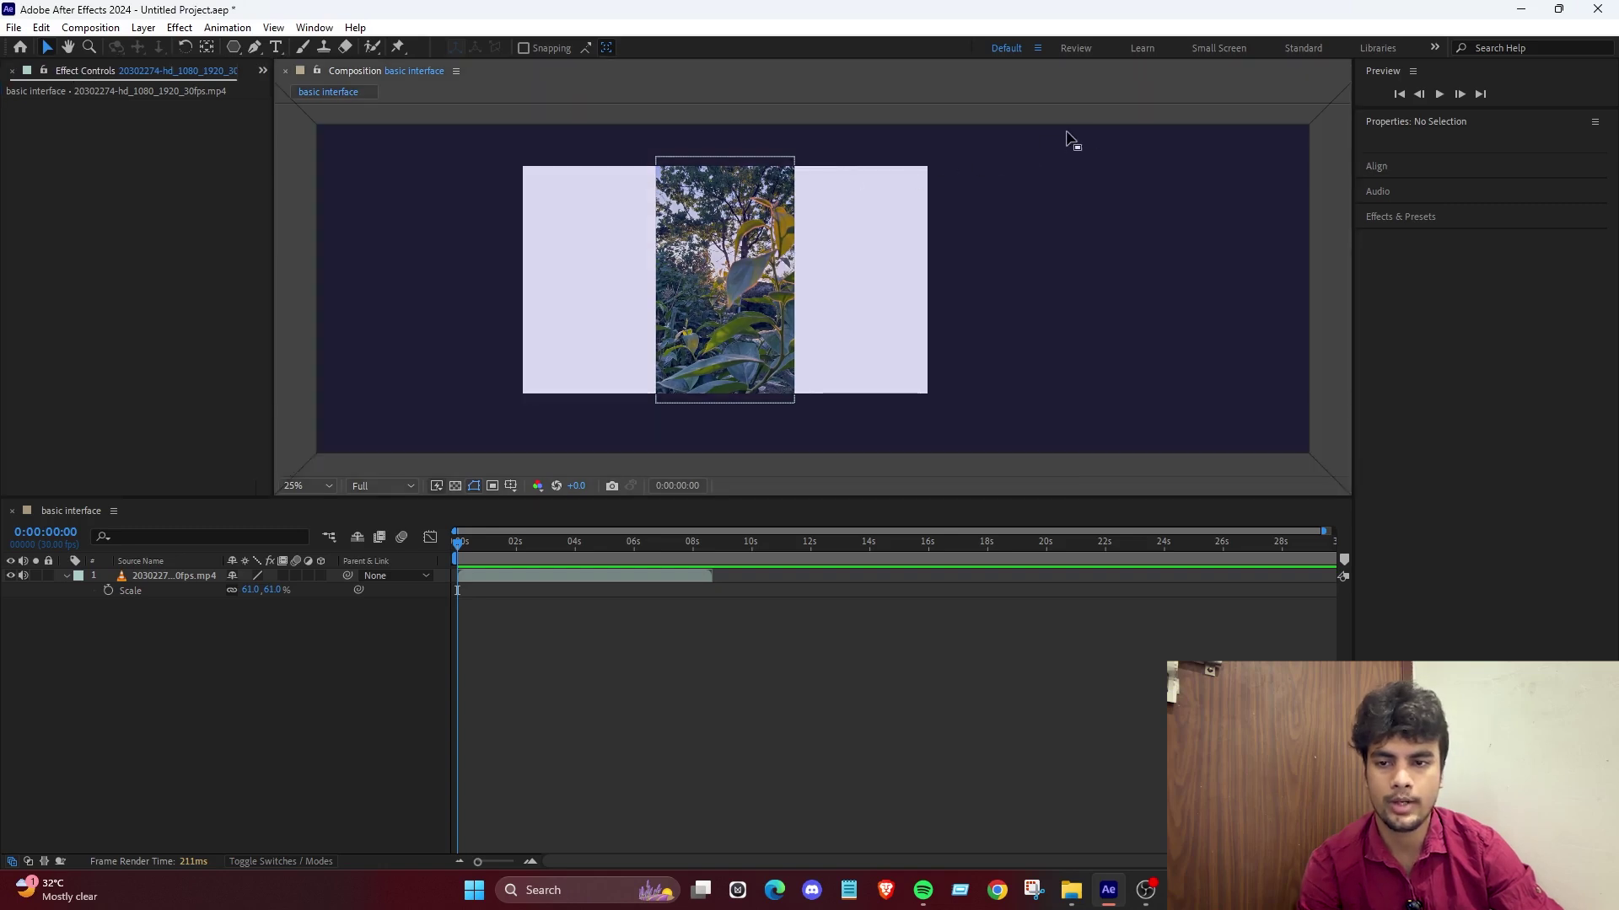
drag(421, 140, 42, 71)
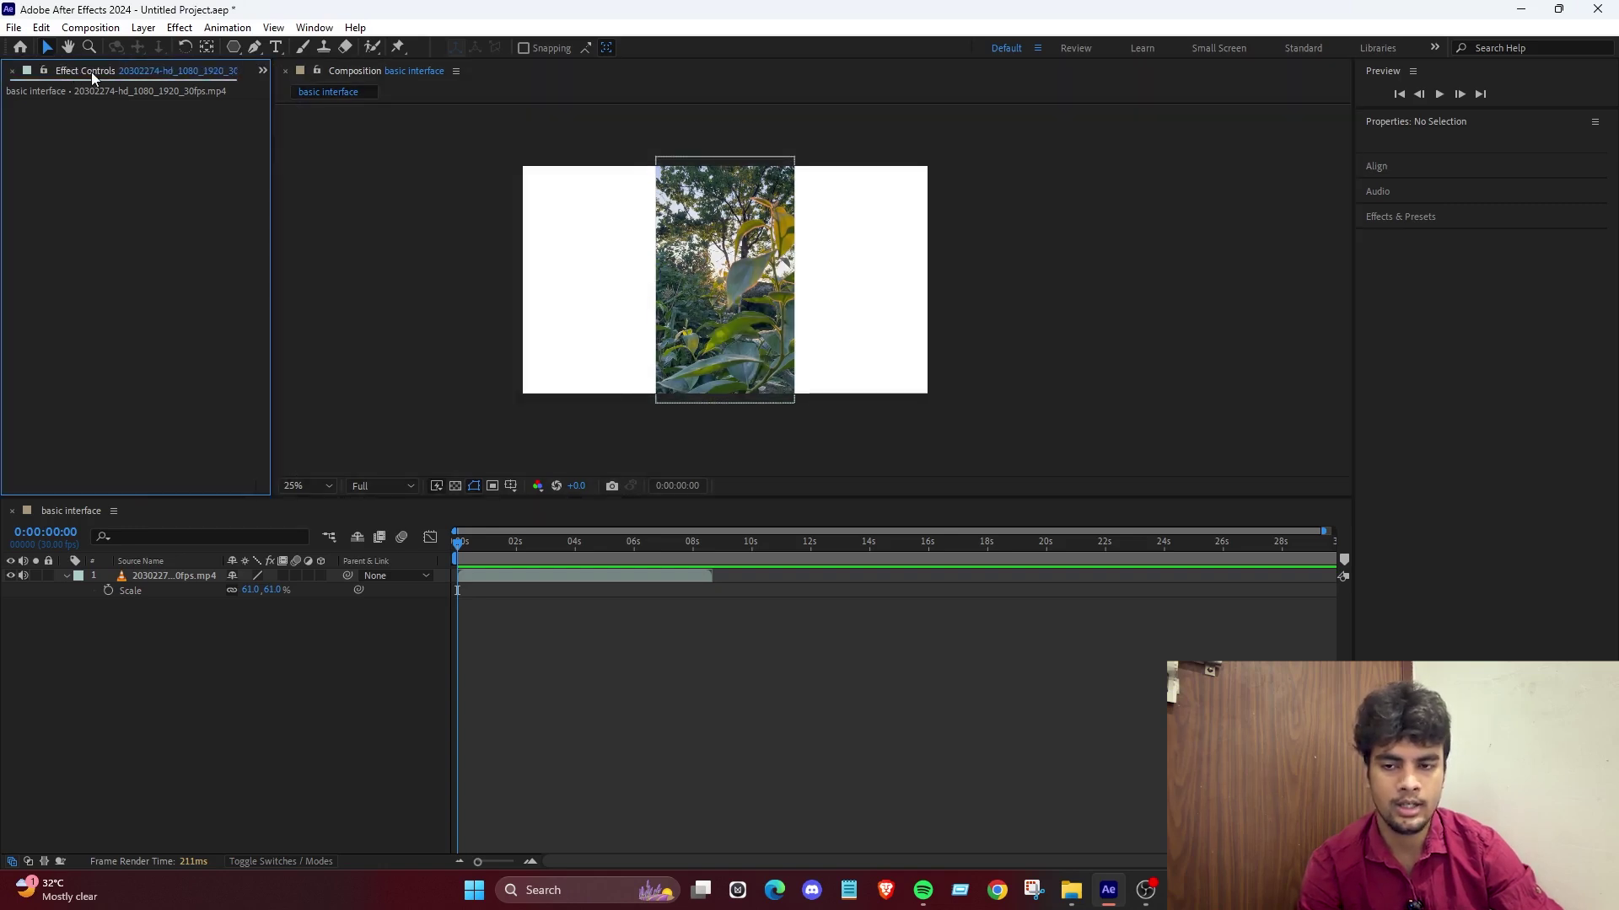
drag(78, 79, 1313, 216)
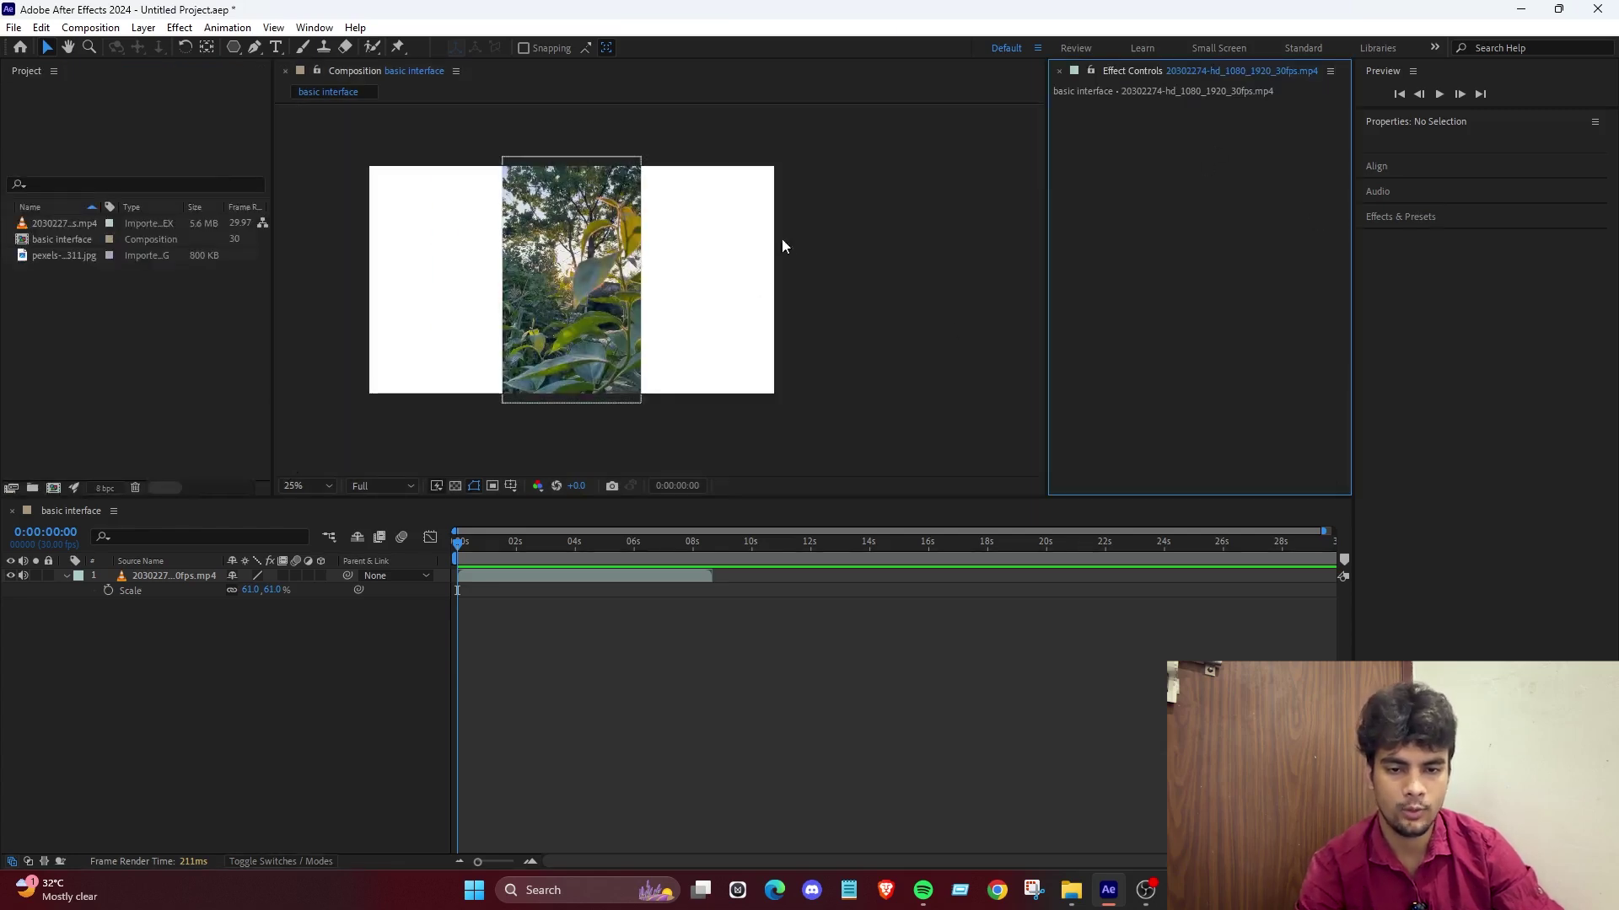
click(887, 300)
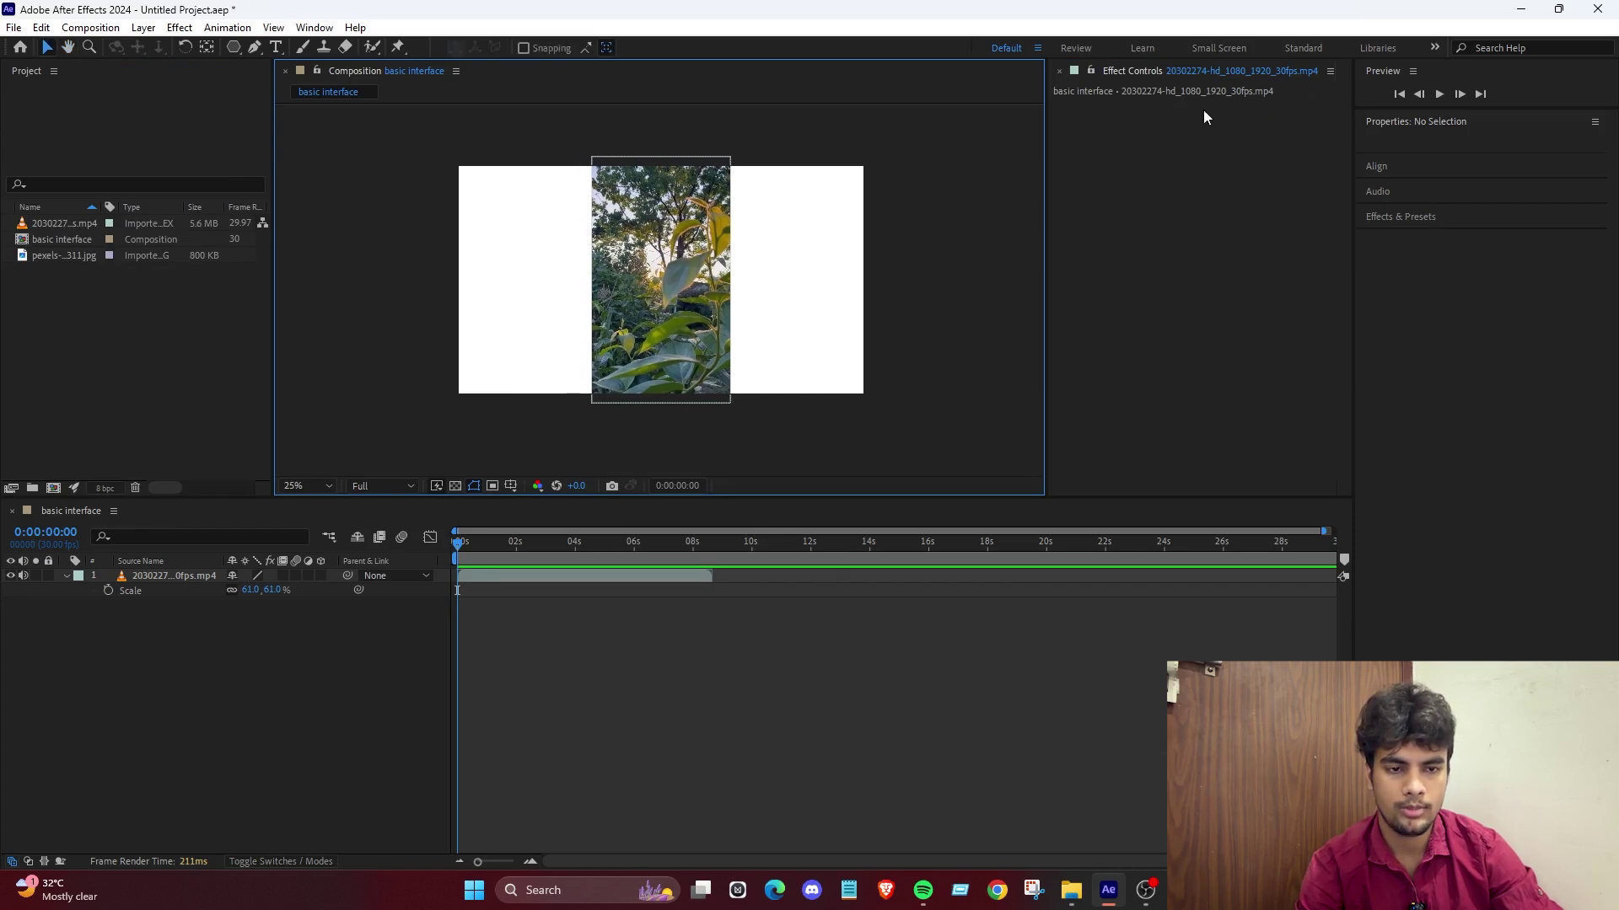
Apply the Gaussian Blur effect from Effects & Presets to the plant video layer and leave the layer selected.
click(162, 576)
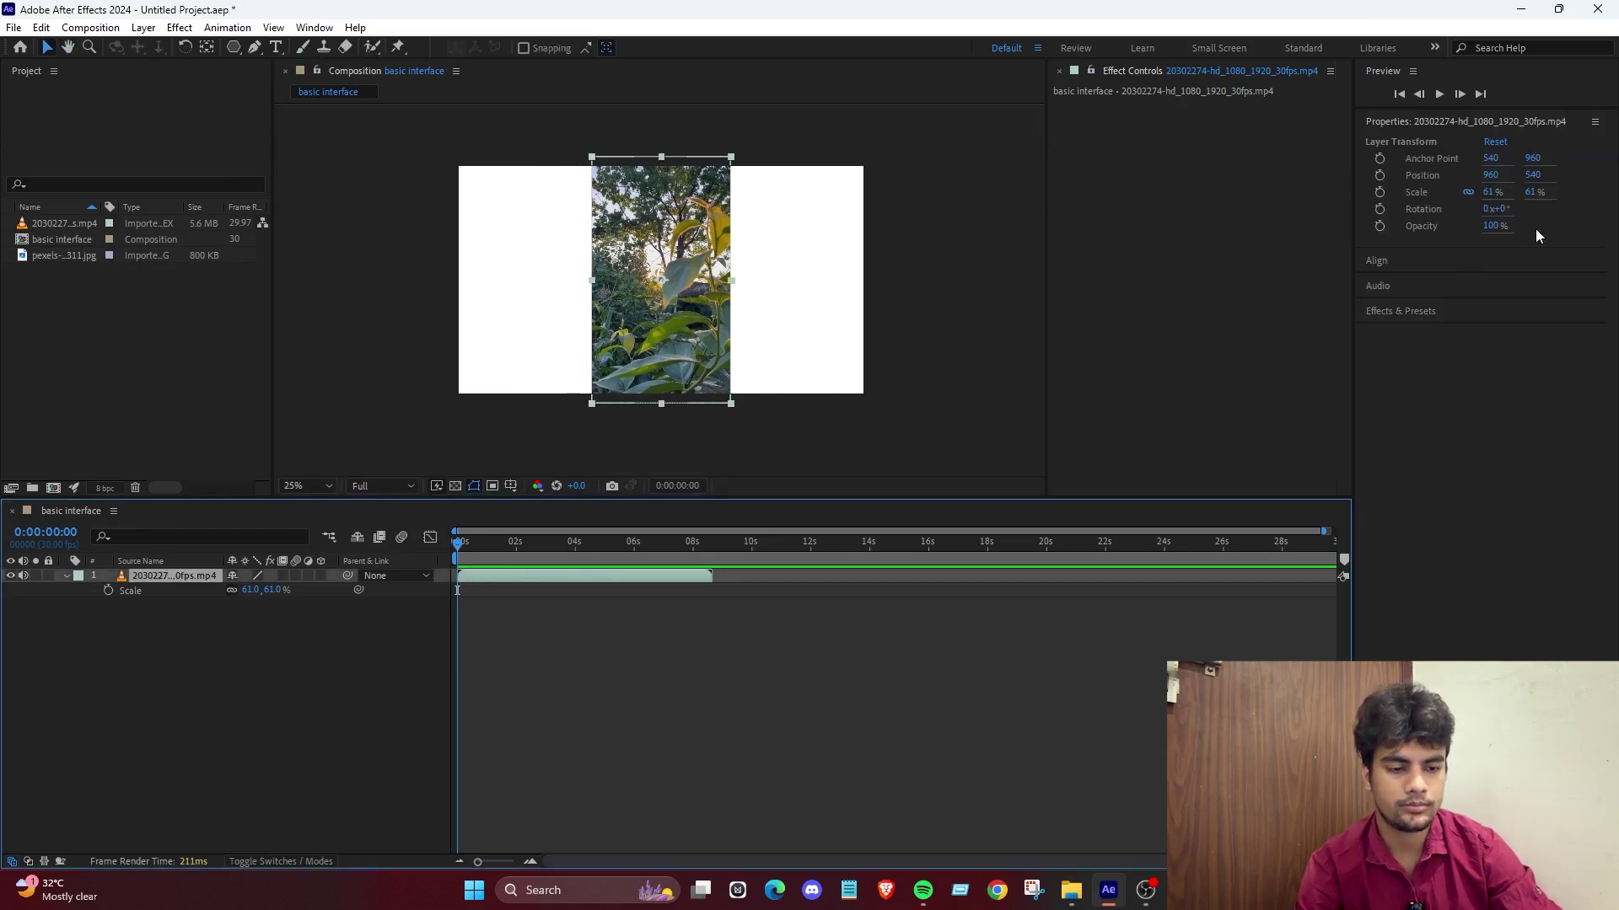
click(1518, 312)
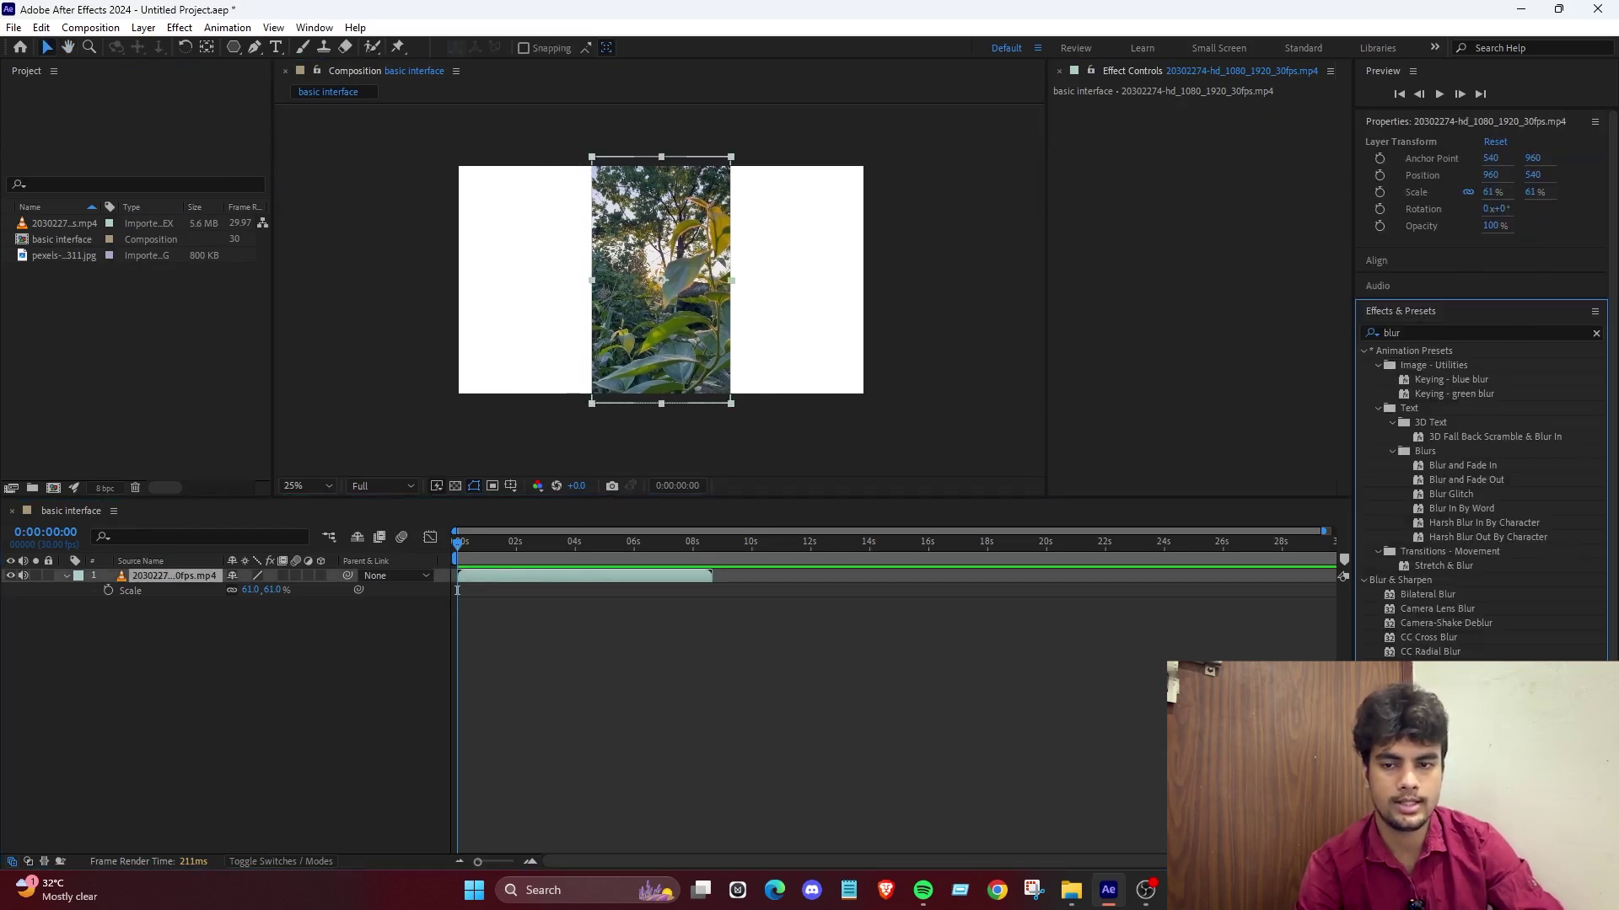
double_click(1433, 752)
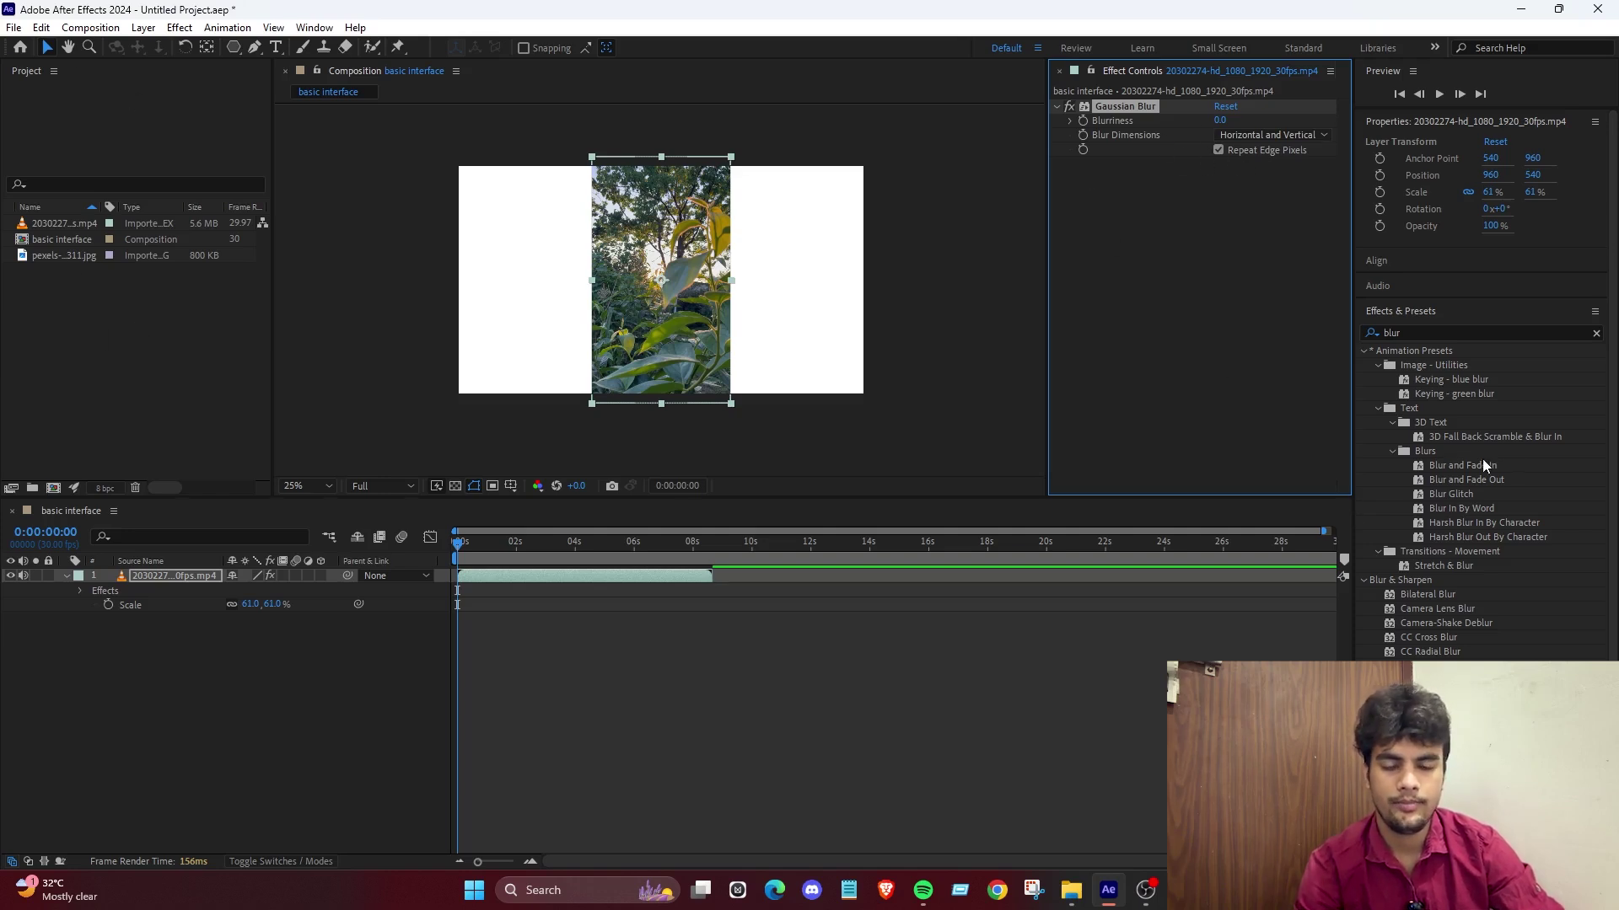
click(910, 416)
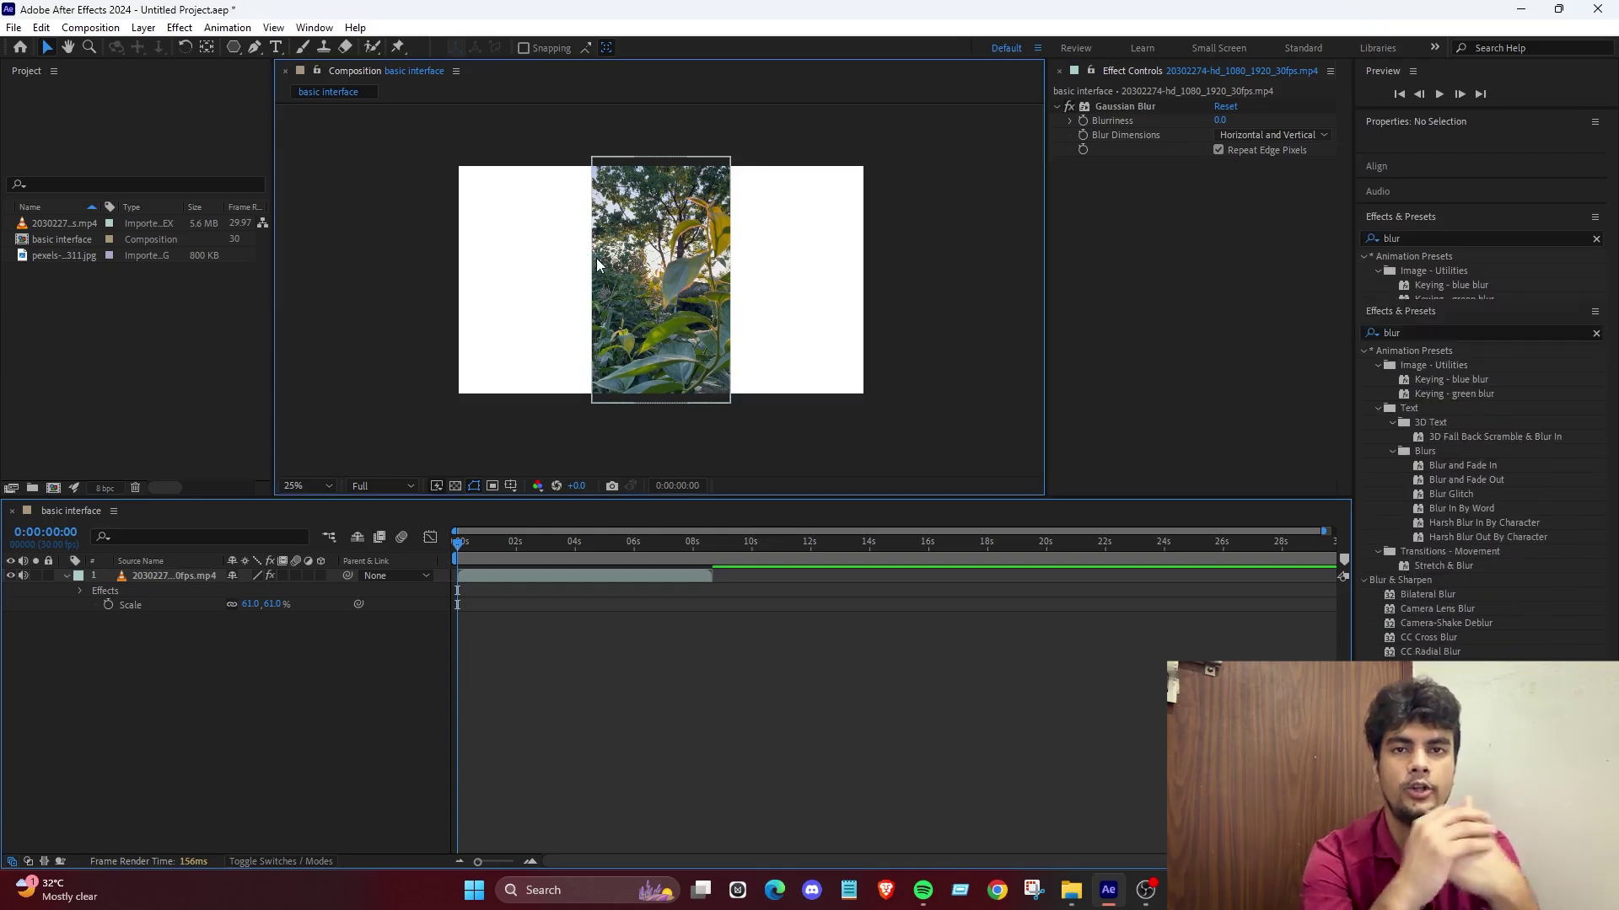
click(651, 312)
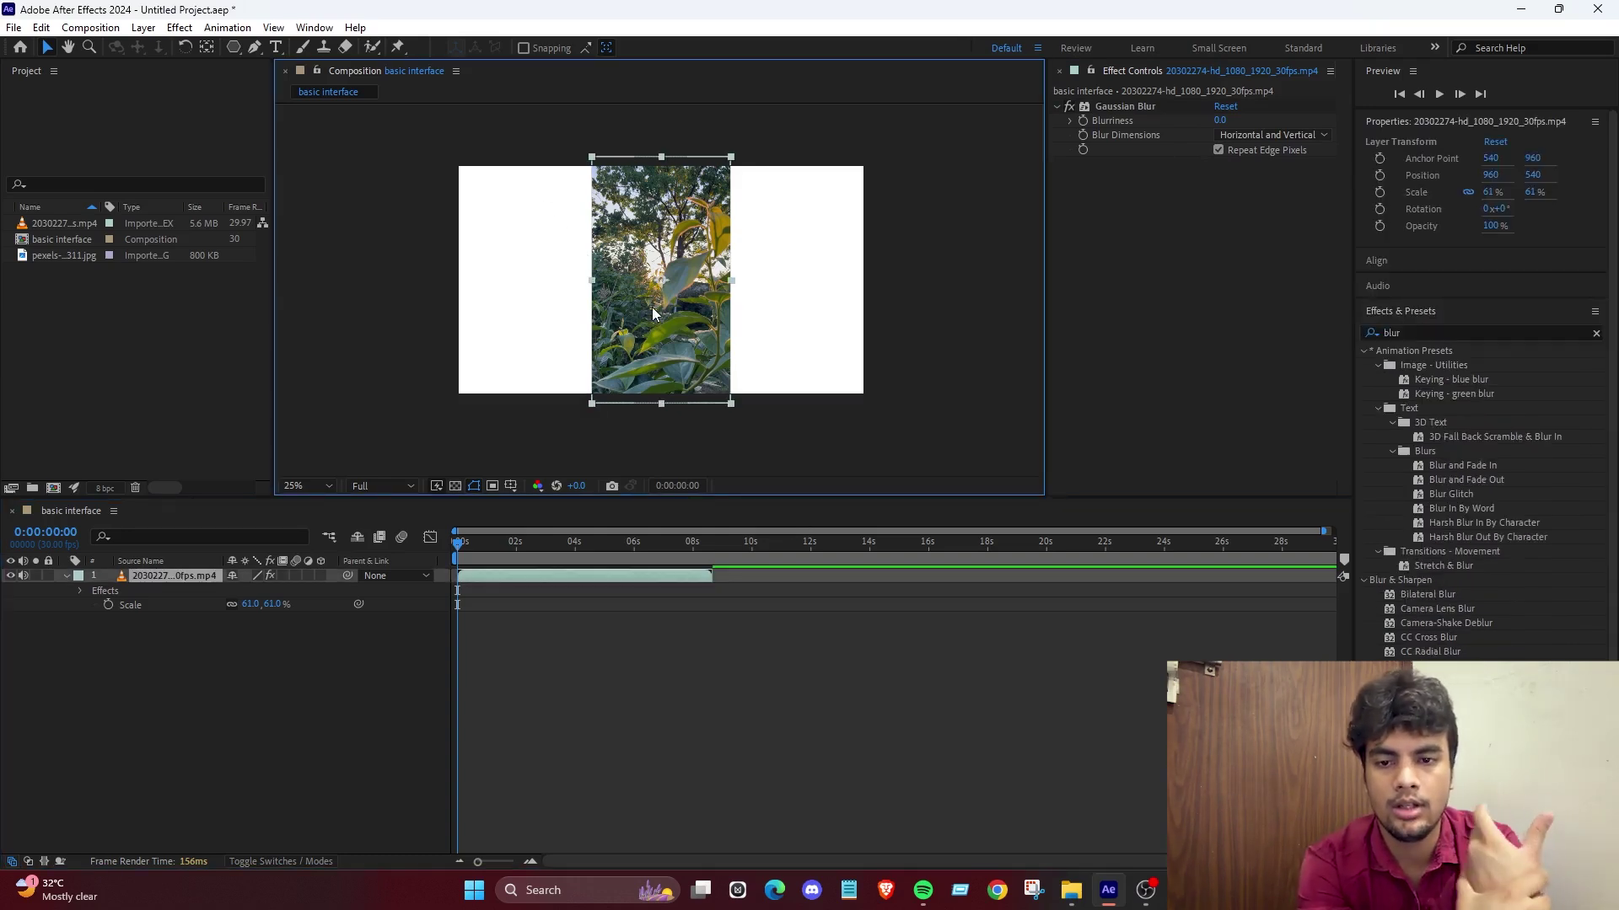